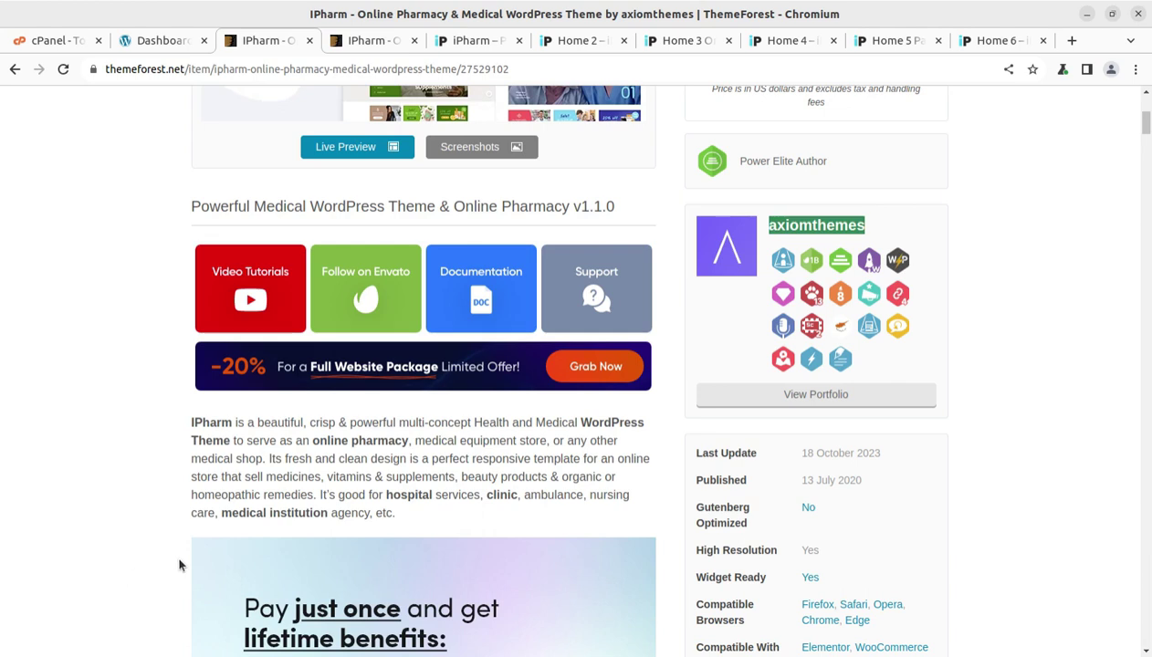
- Review the iPharm theme's last update date on its ThemeForest page and look through the demo home pages through Home 6
drag(865, 482, 882, 461)
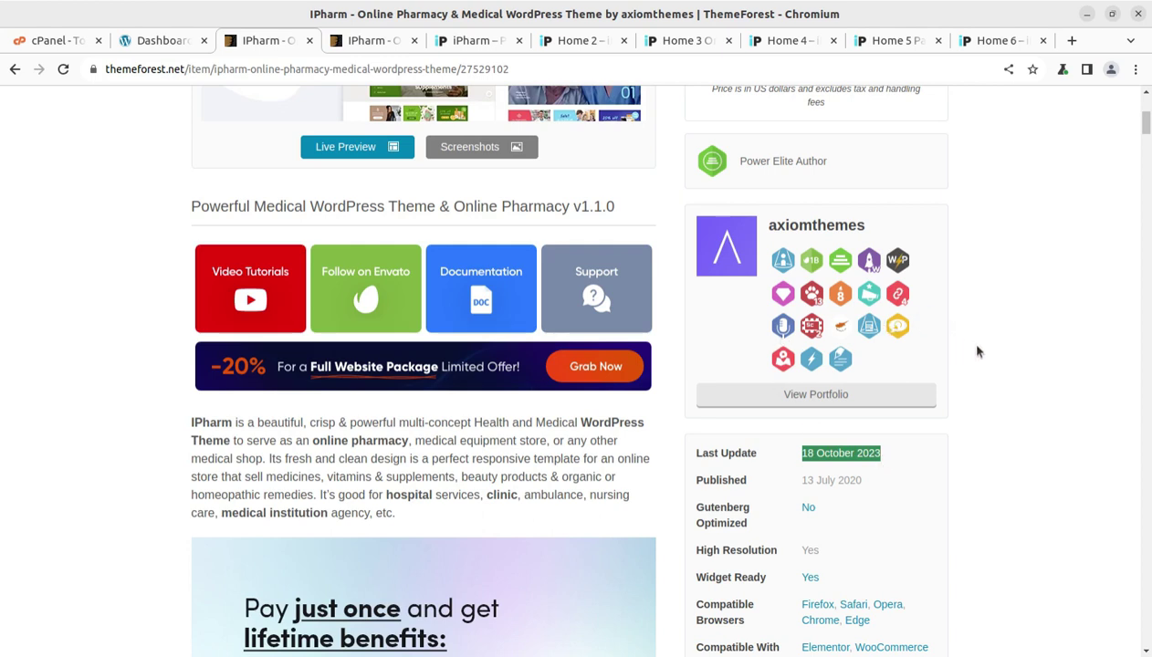
scroll(977, 351, up, 5)
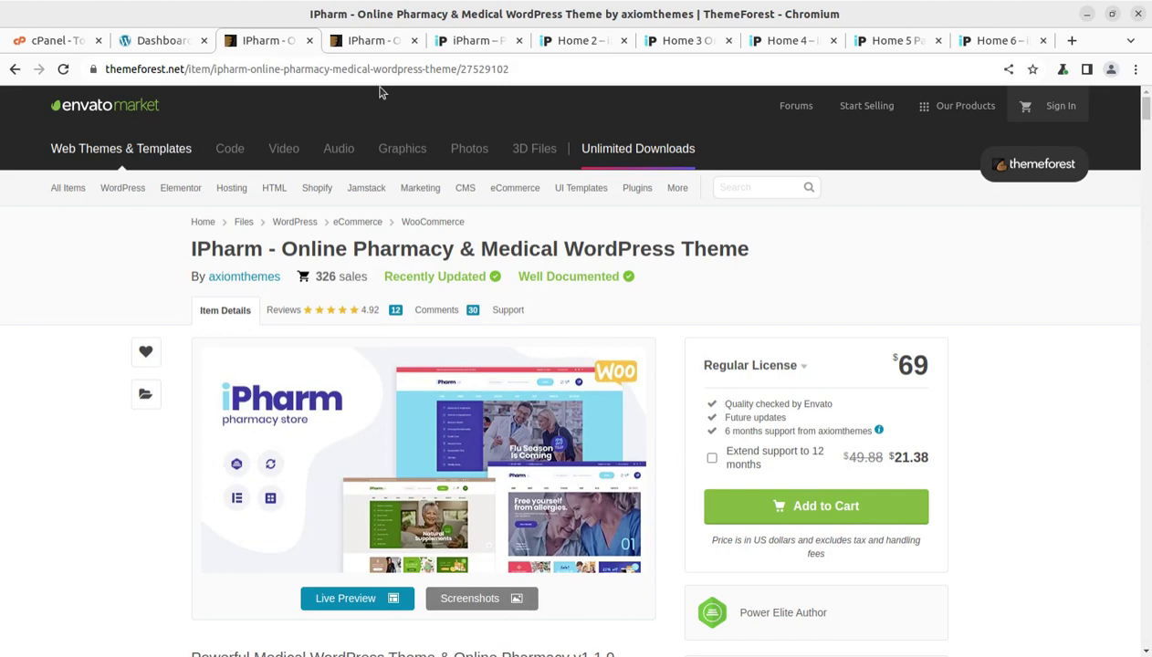
click(465, 41)
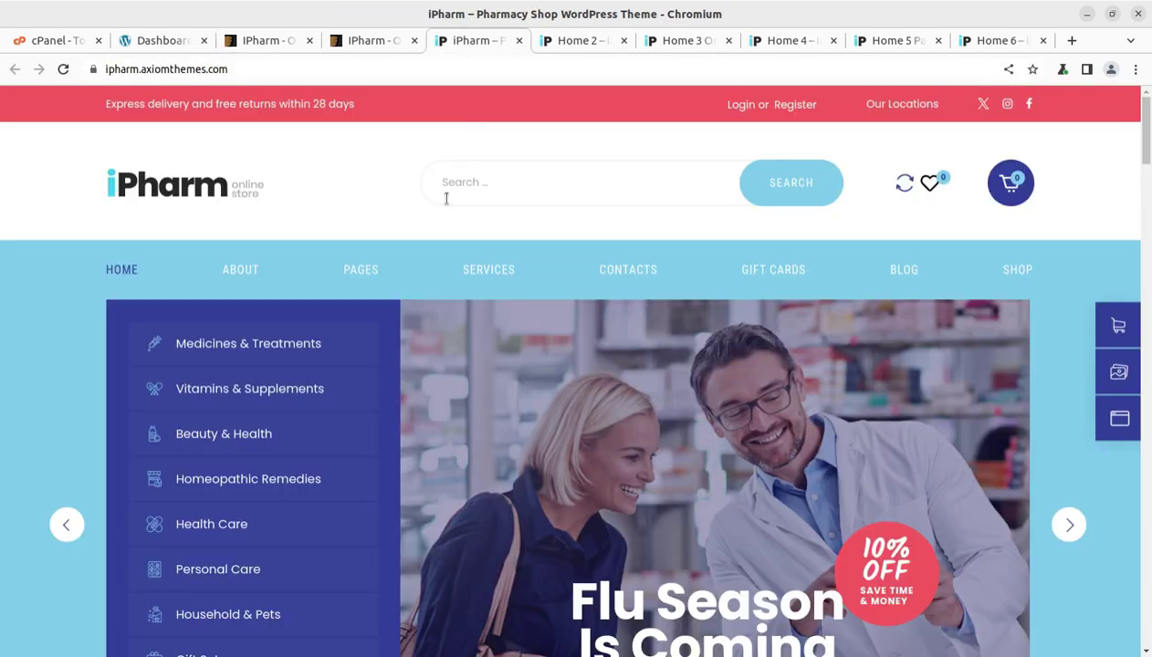
click(579, 41)
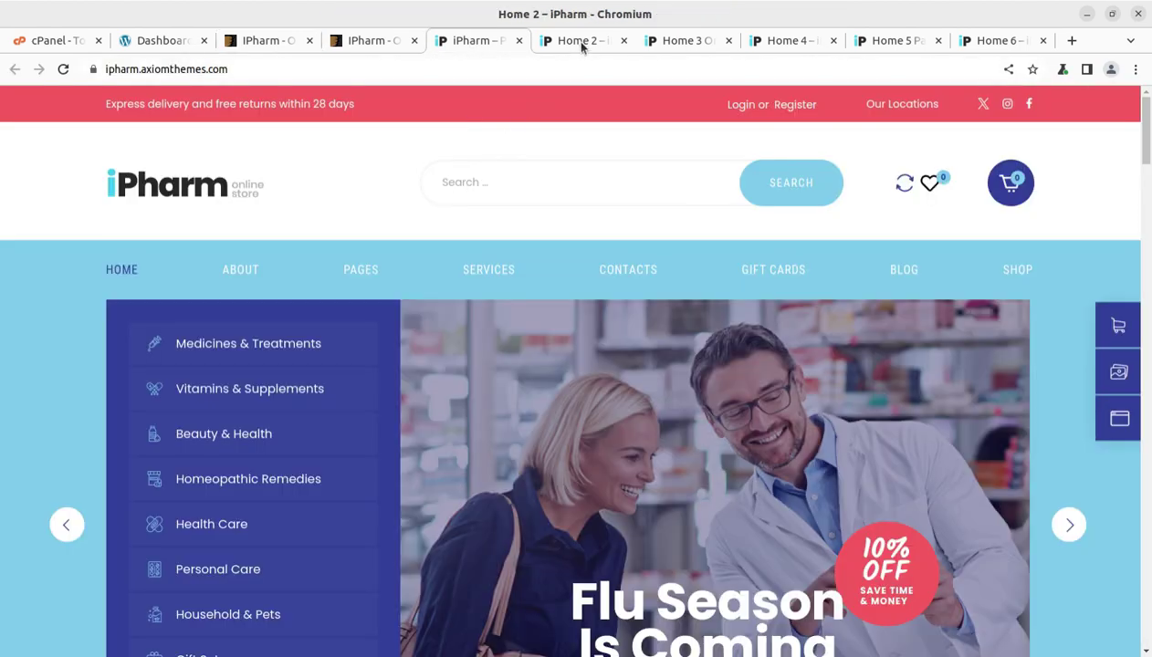
click(678, 48)
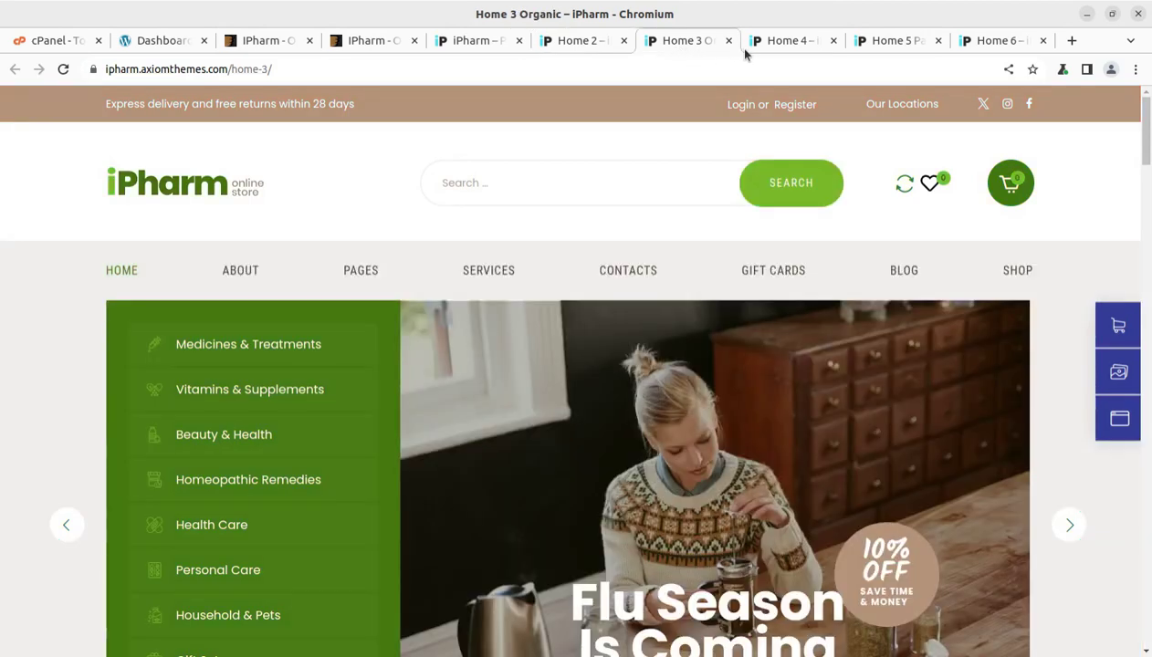
click(783, 52)
click(891, 46)
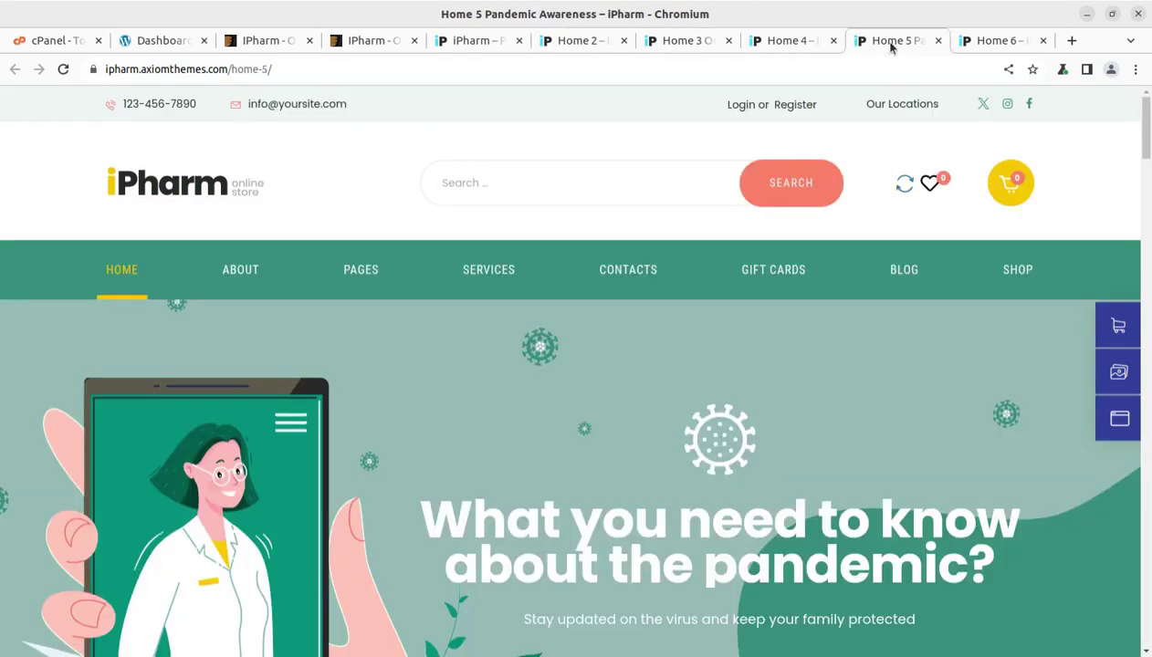
click(988, 48)
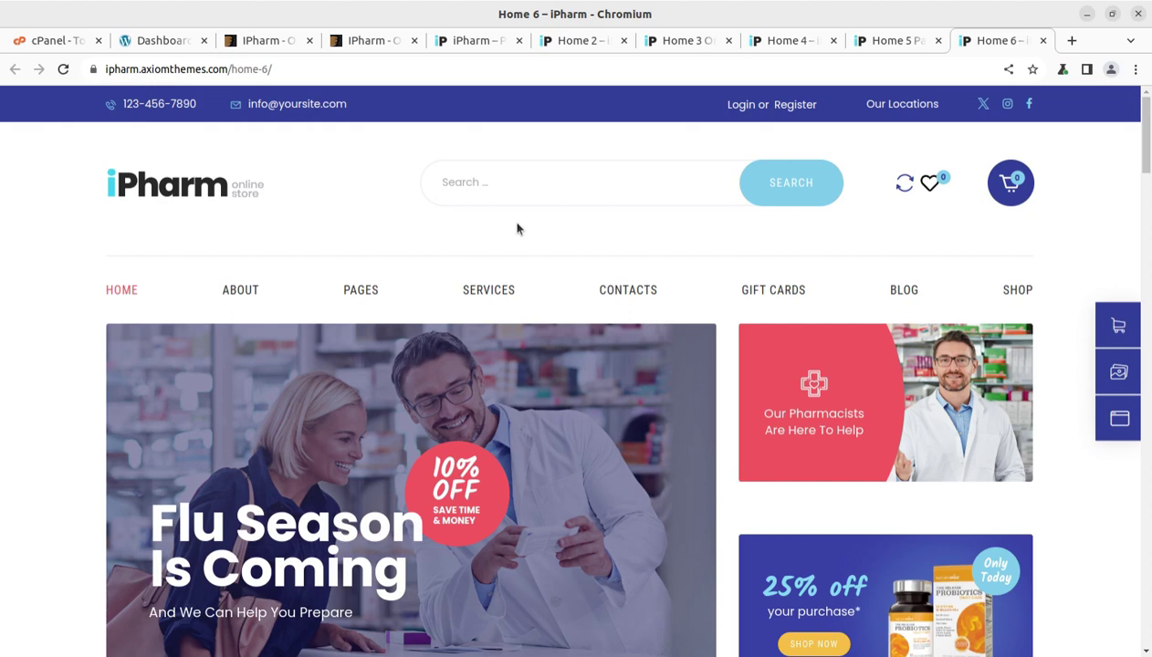
mouse_move(884, 48)
- Look over the WordPress dashboard widgets, the cPanel tools page and the iPharm theme's ThemeForest page
key(ctrl+2)
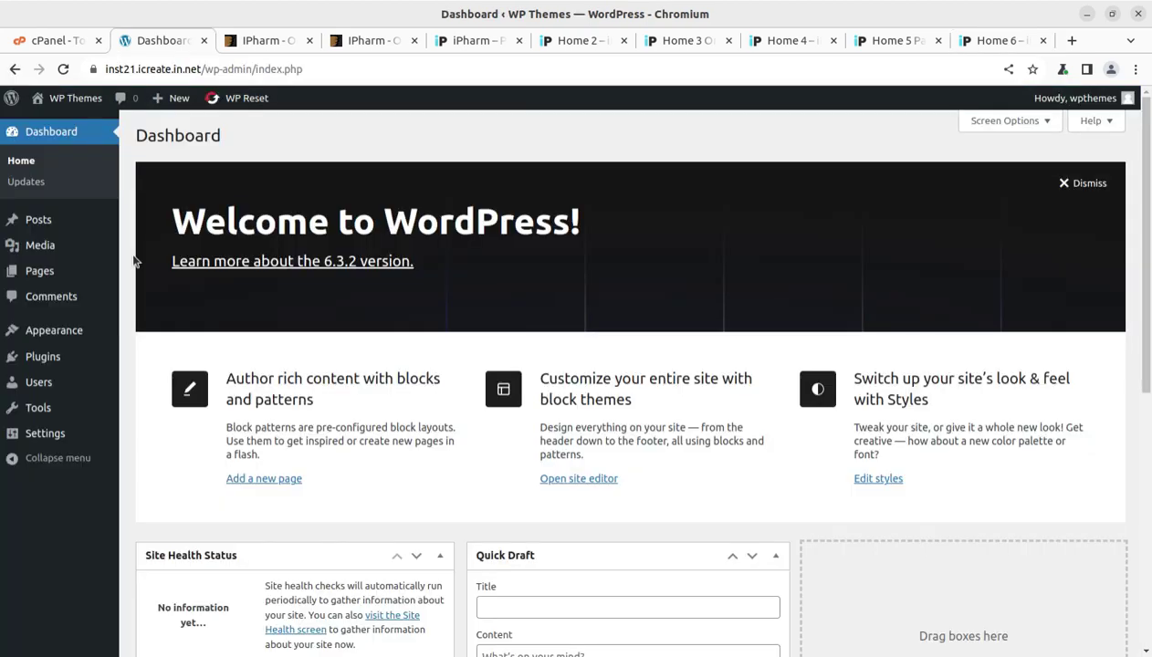
scroll(278, 470, down, 2)
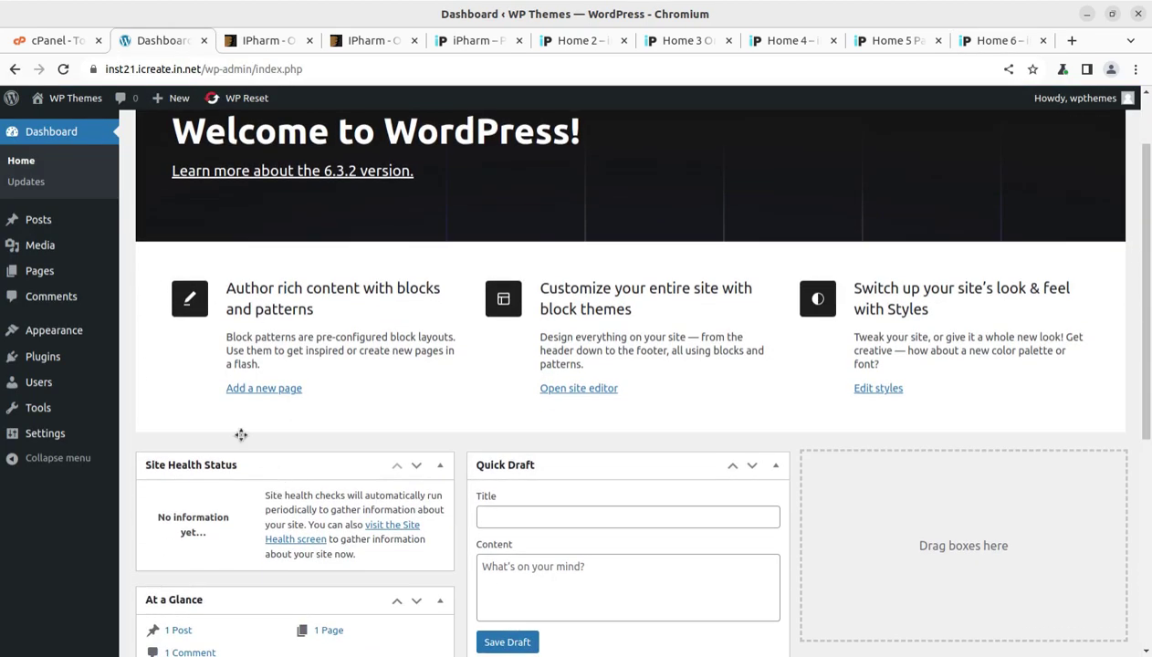
scroll(258, 383, down, 3)
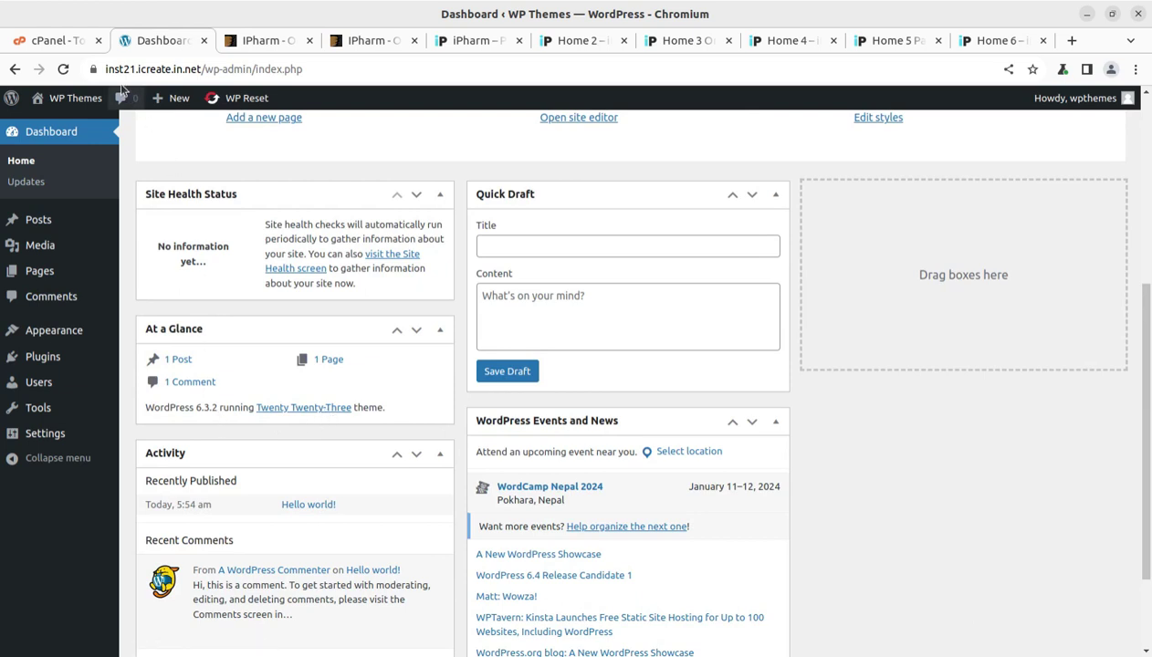
click(59, 42)
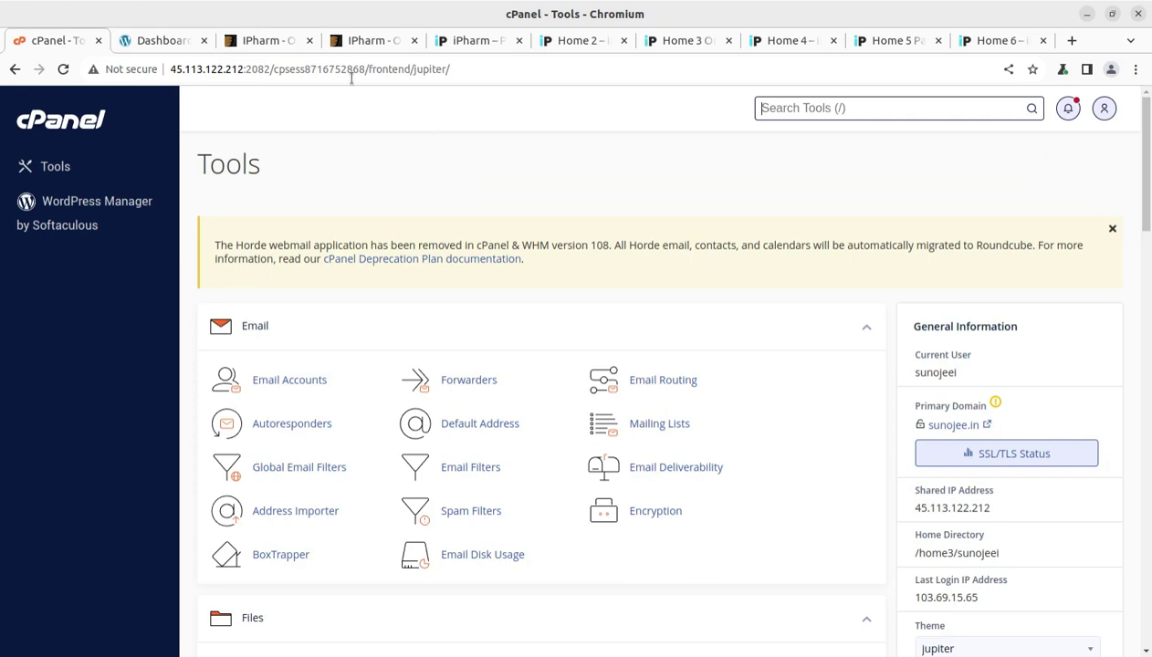
click(261, 44)
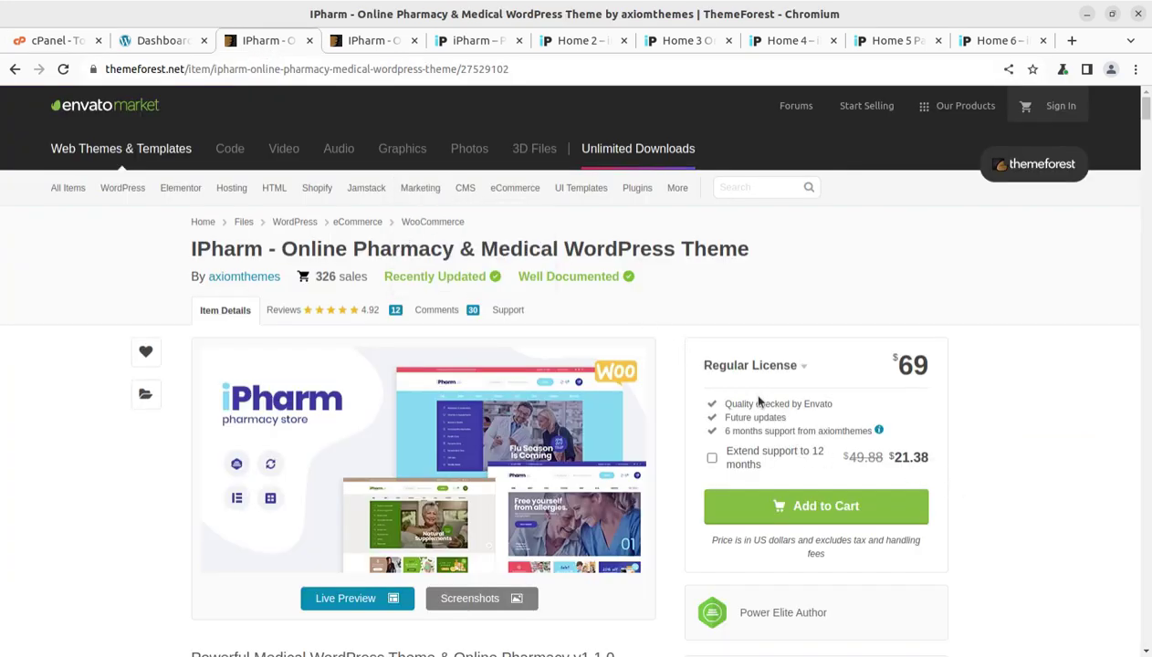
scroll(715, 389, down, 2)
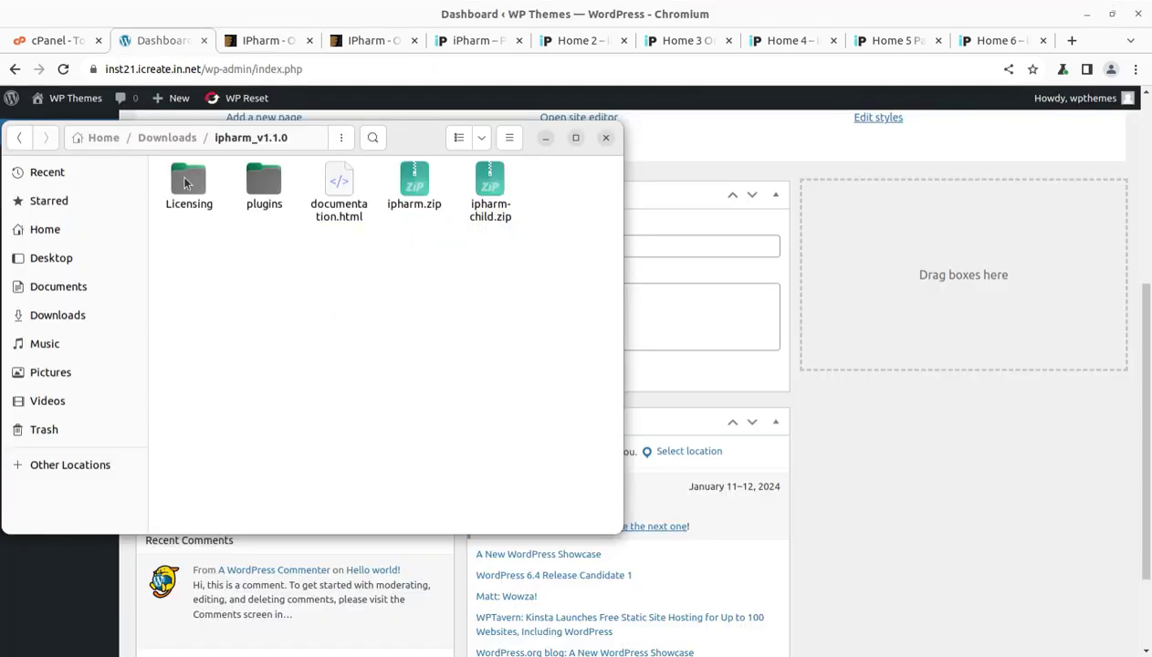
- Inspect the ipharm_v1.1.0 download folder, including the theme and child theme zips, the plugins folder and the documentation file
click(414, 199)
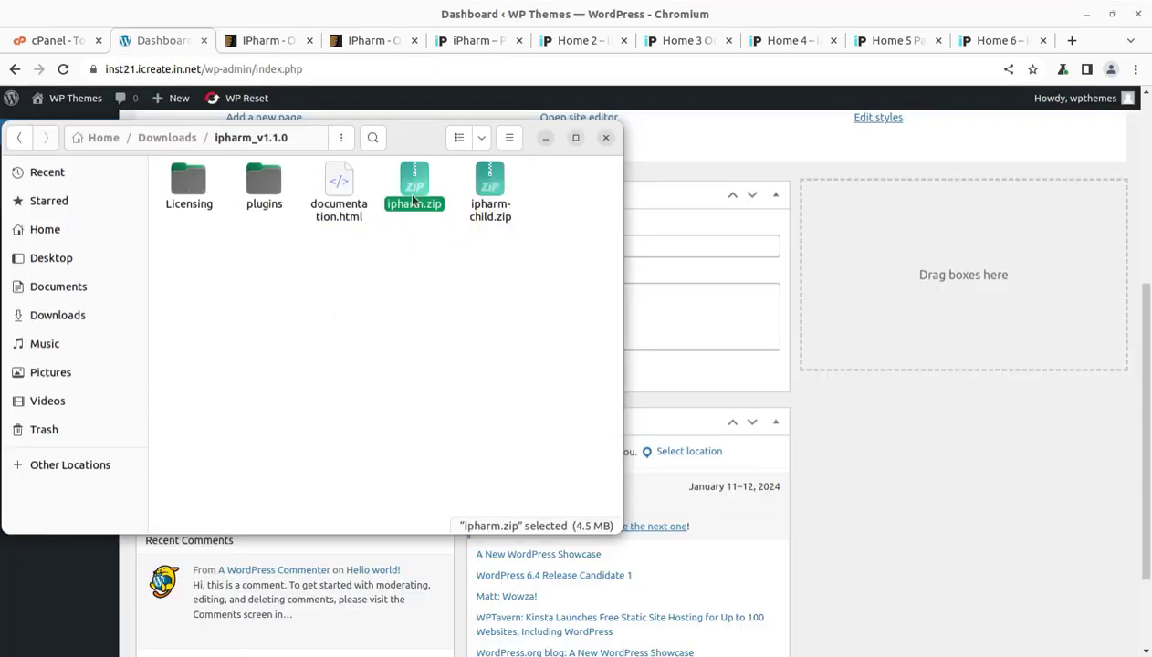
click(487, 213)
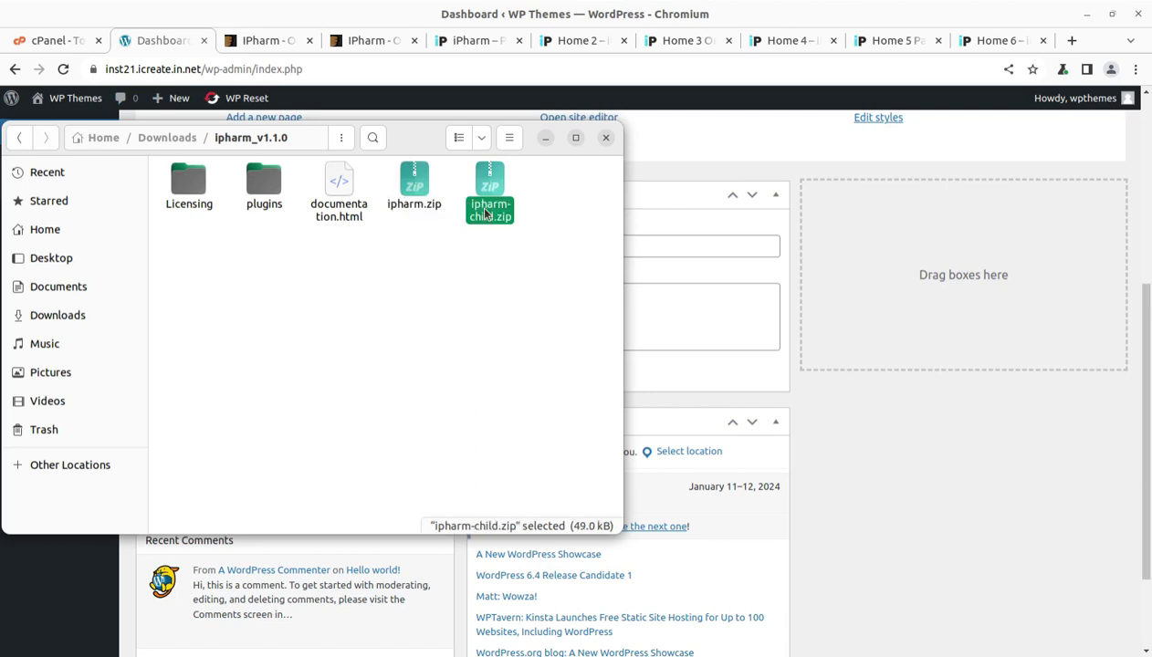
double_click(264, 182)
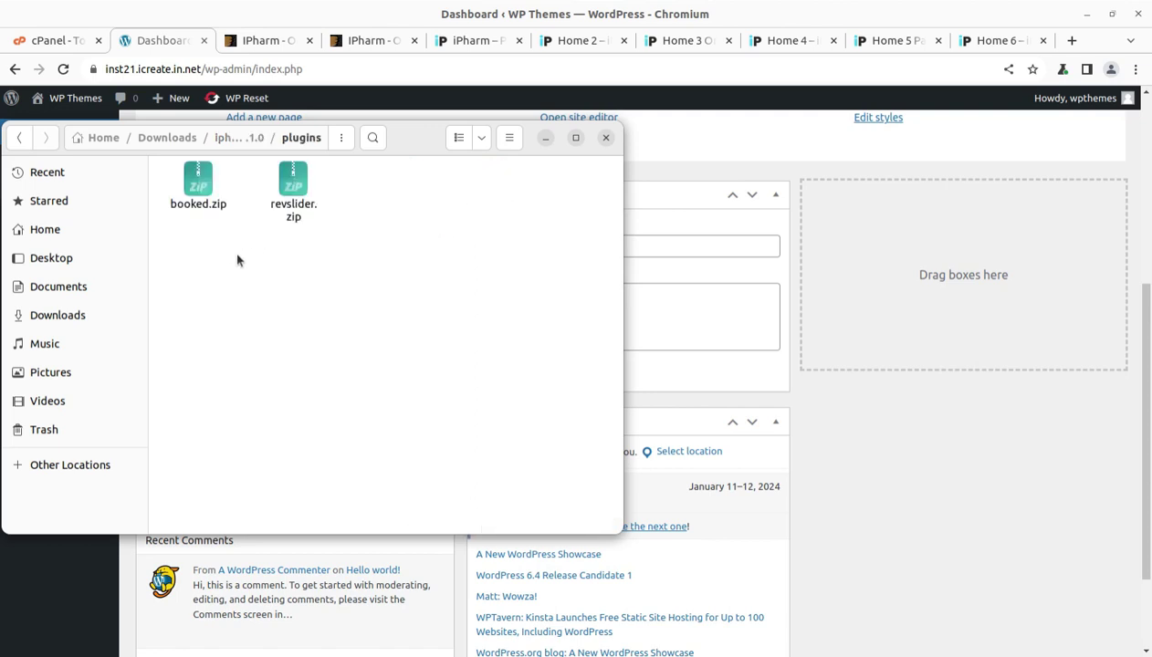
click(192, 199)
click(293, 201)
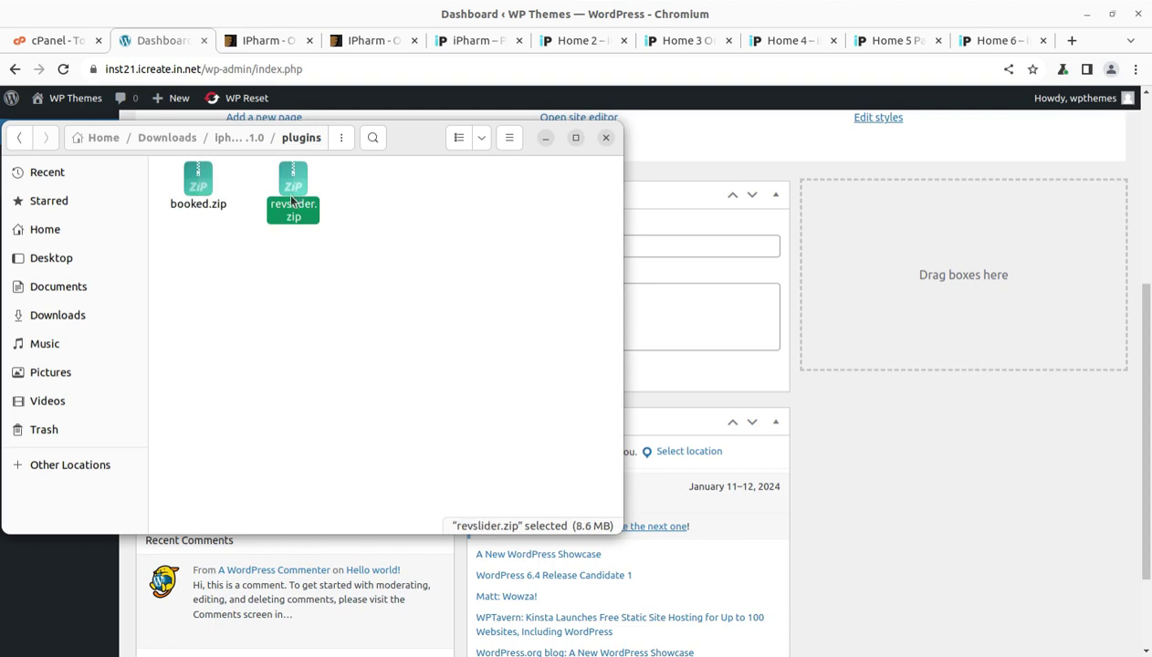
click(225, 140)
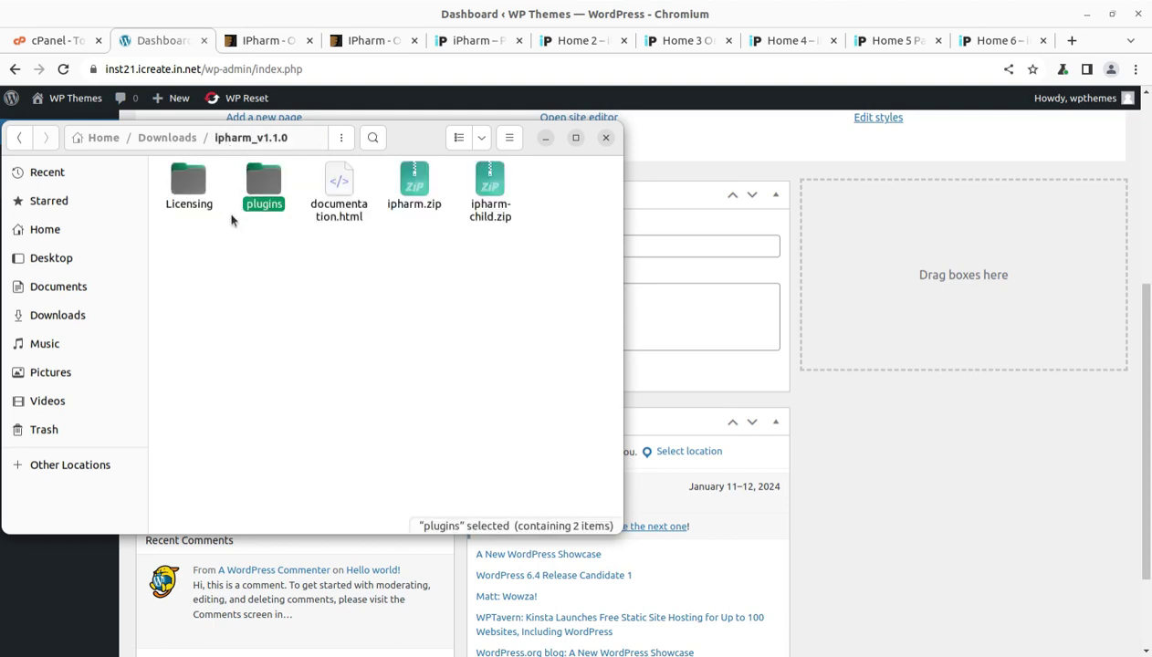
click(191, 193)
click(340, 192)
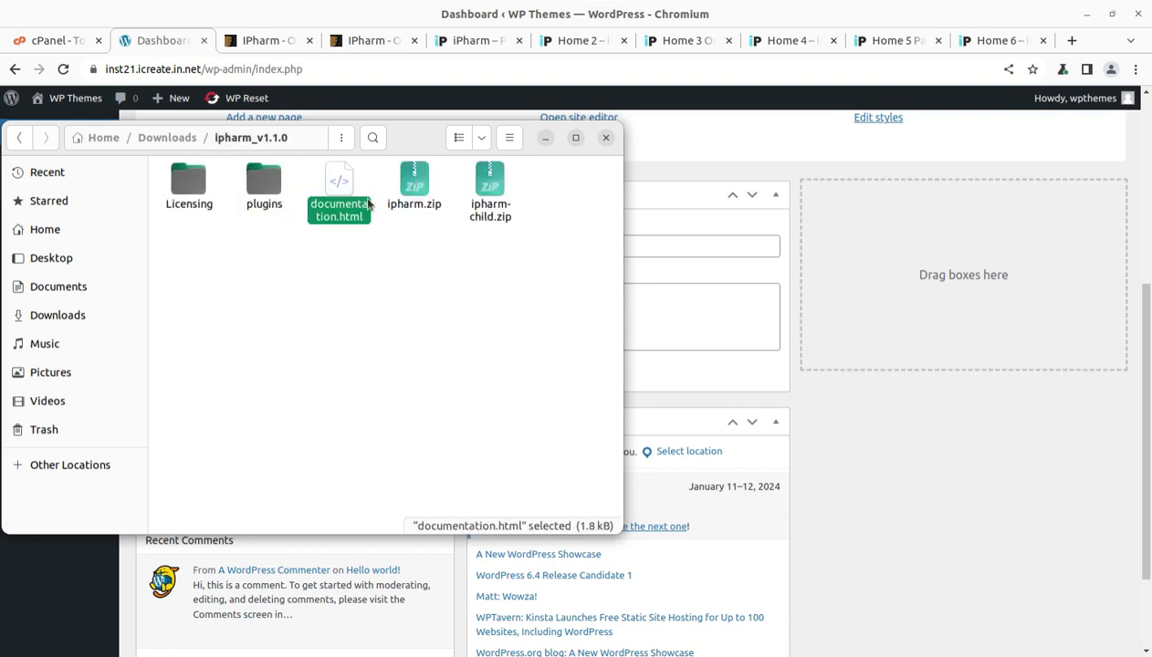
click(412, 191)
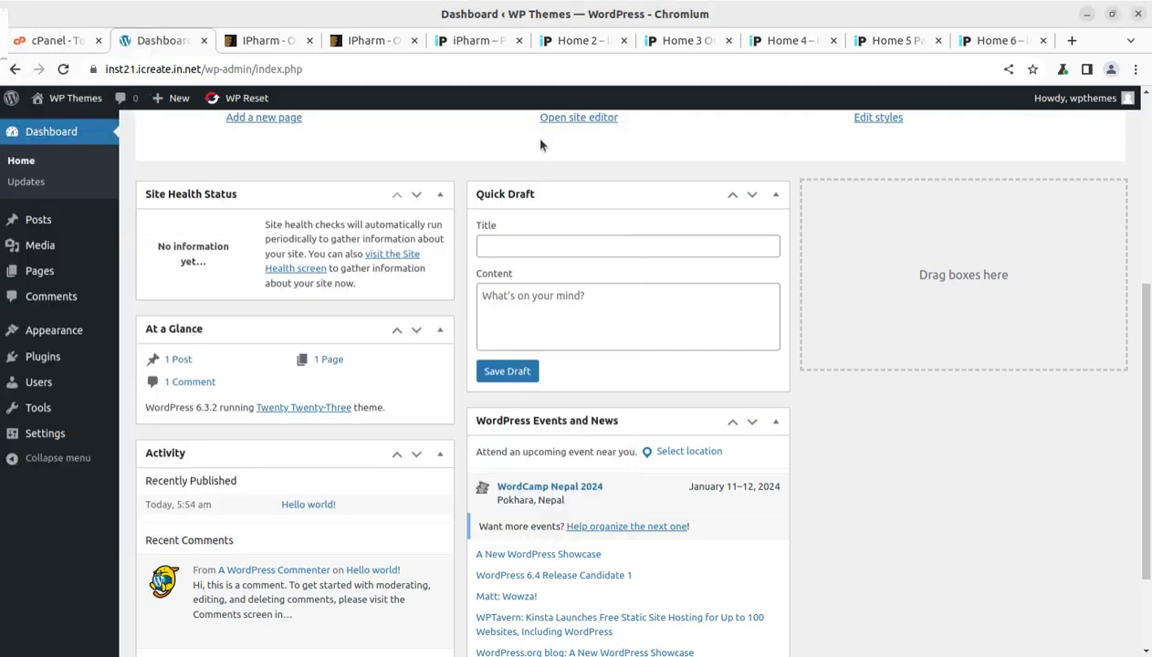
click(545, 137)
- Upload ipharm.zip from the ipharm_v1.1.0 folder as a new WordPress theme and install it
mouse_move(46, 334)
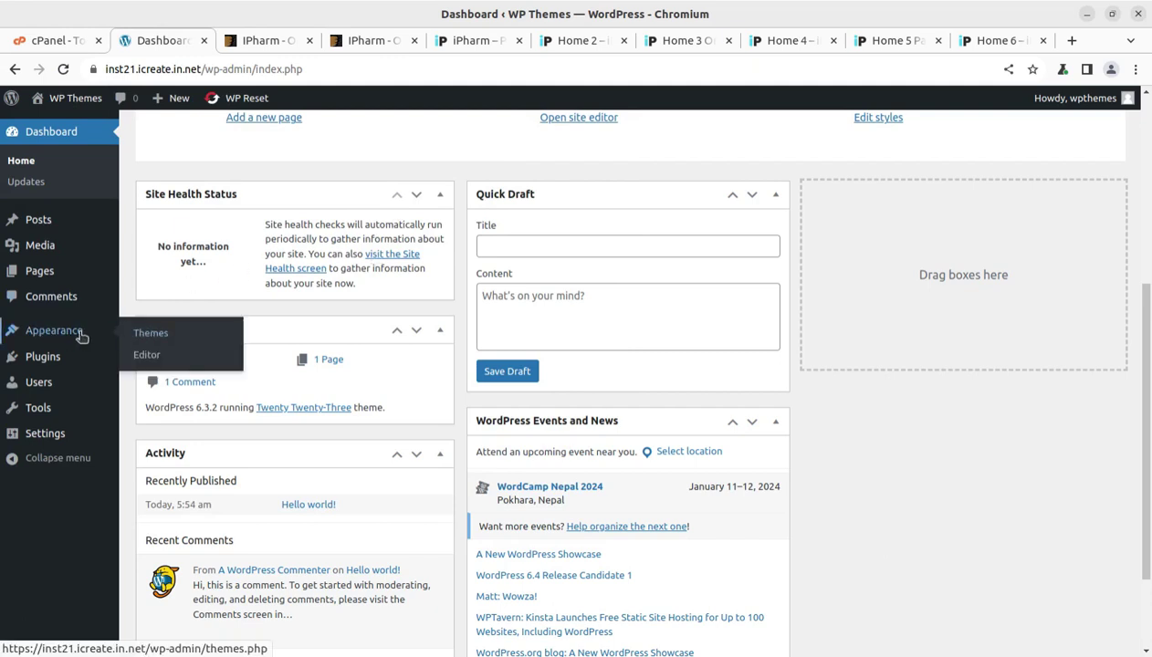
click(149, 334)
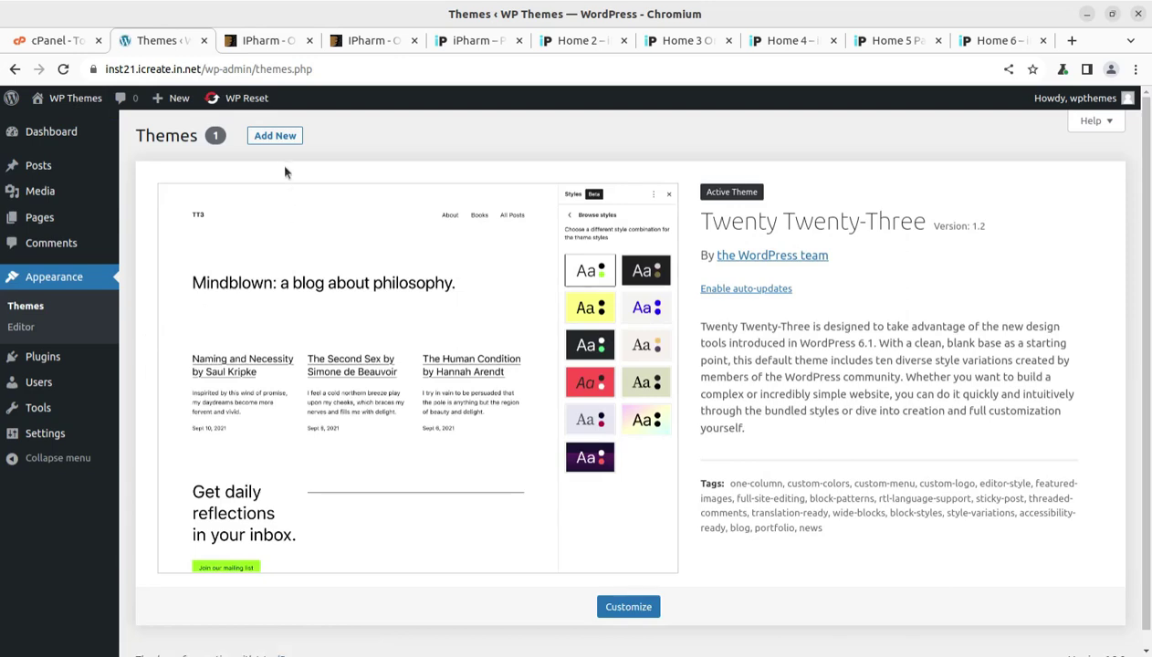
click(267, 137)
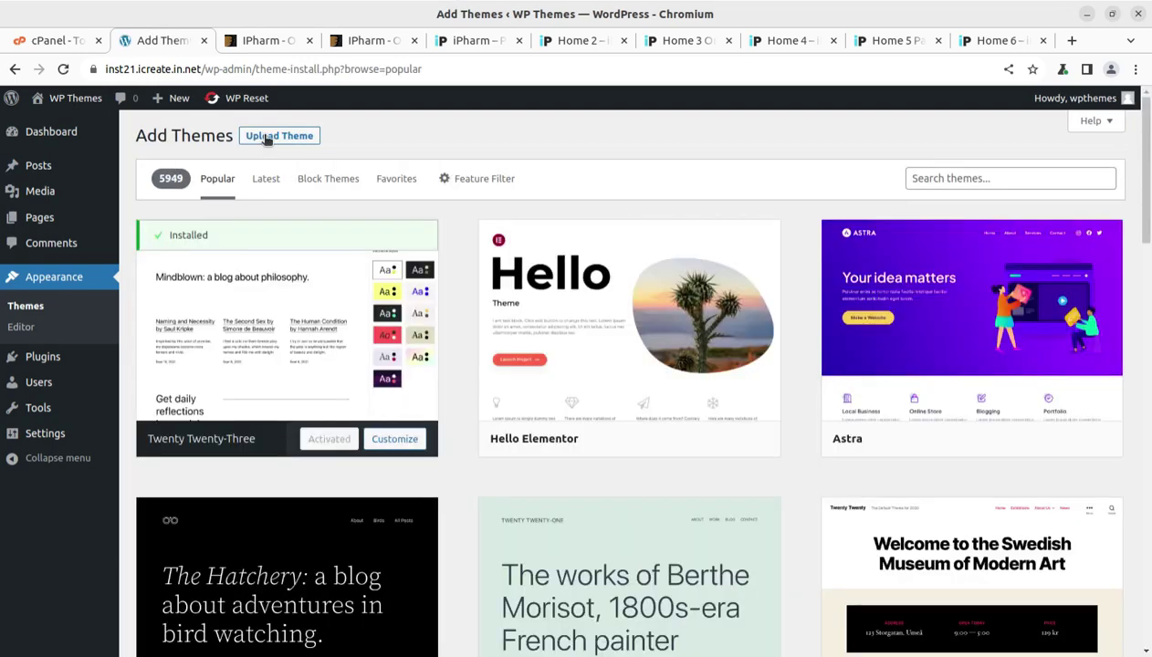
click(267, 137)
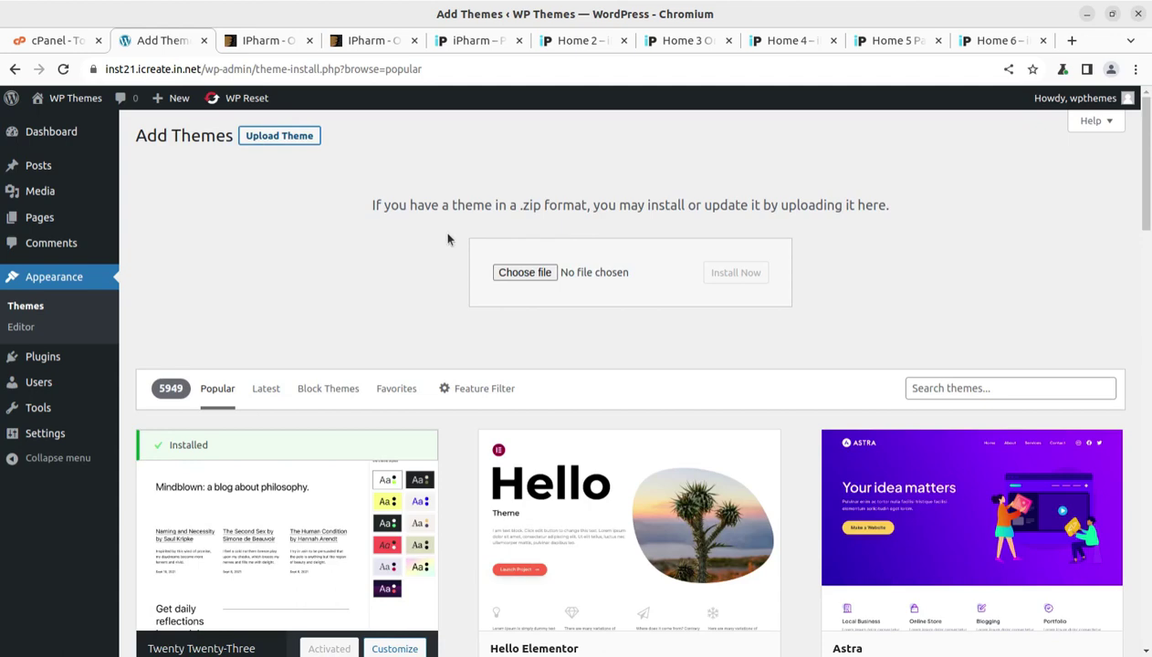
click(525, 272)
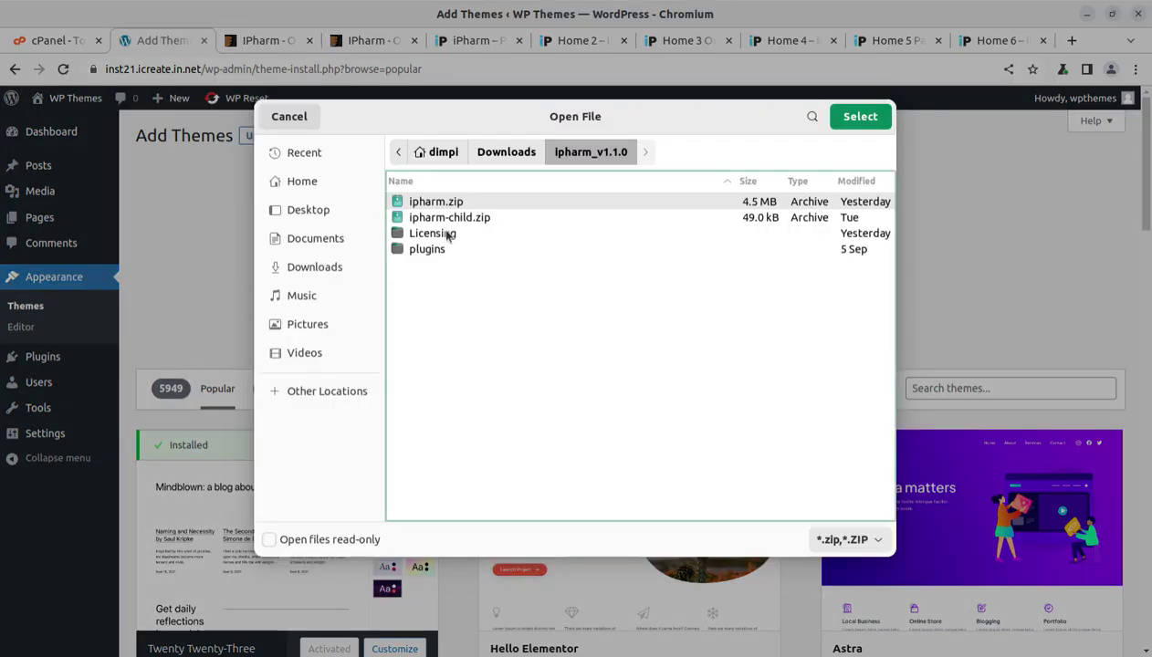
click(835, 123)
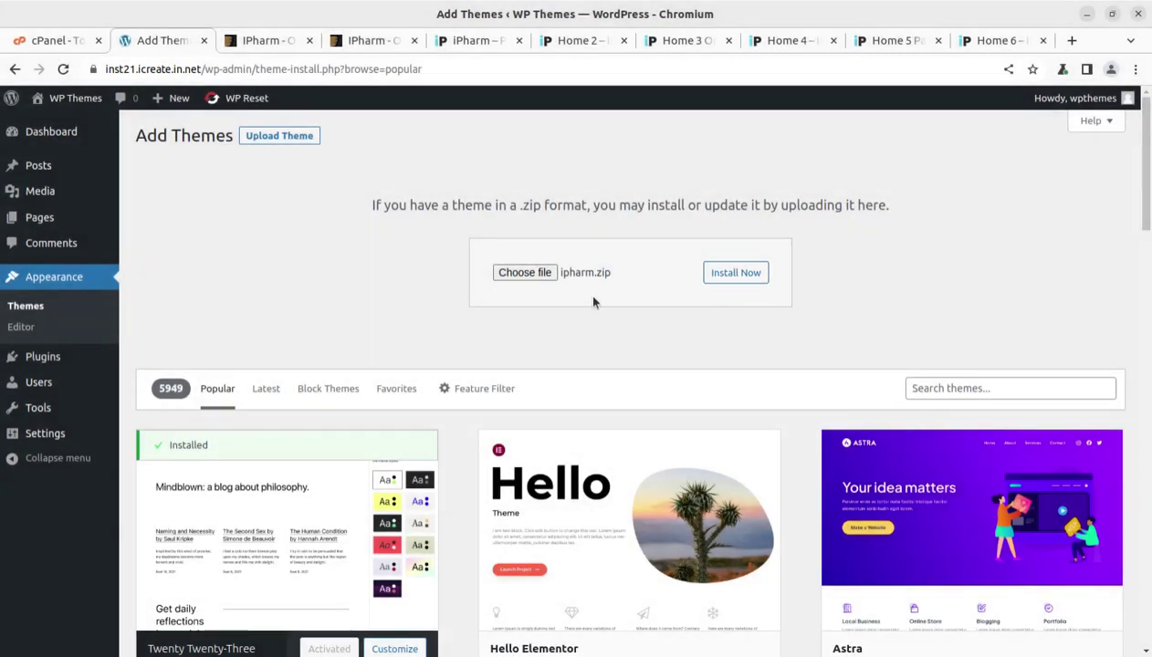
click(715, 280)
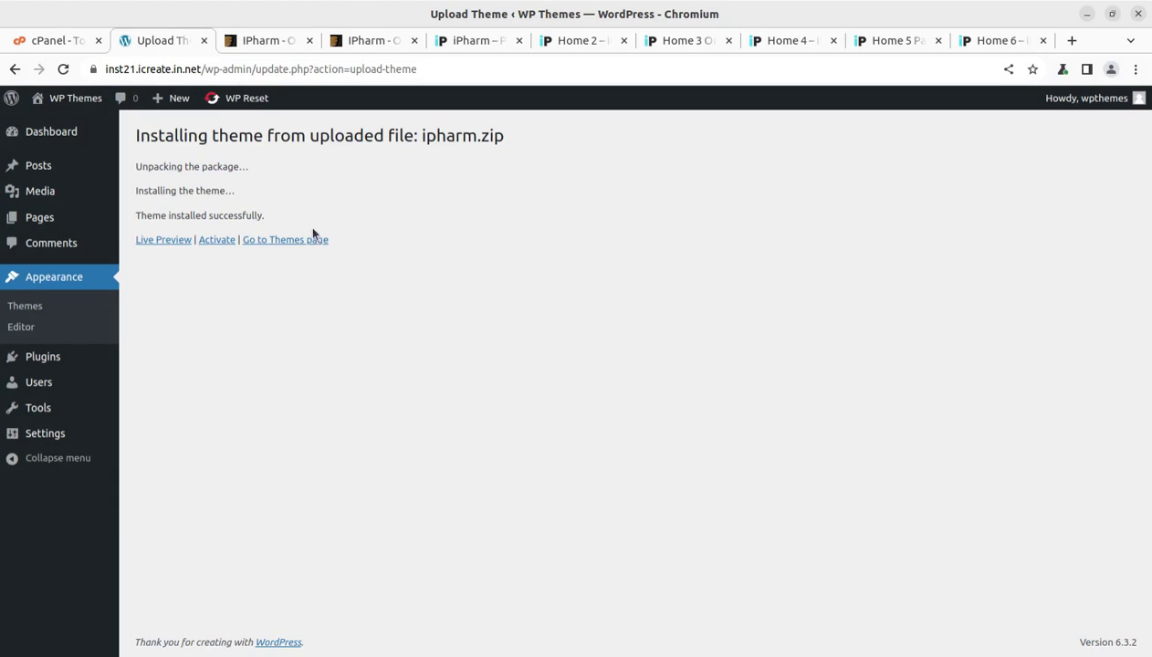
- Check the version and author in the installed Ipharm theme's details and activate the theme
click(280, 241)
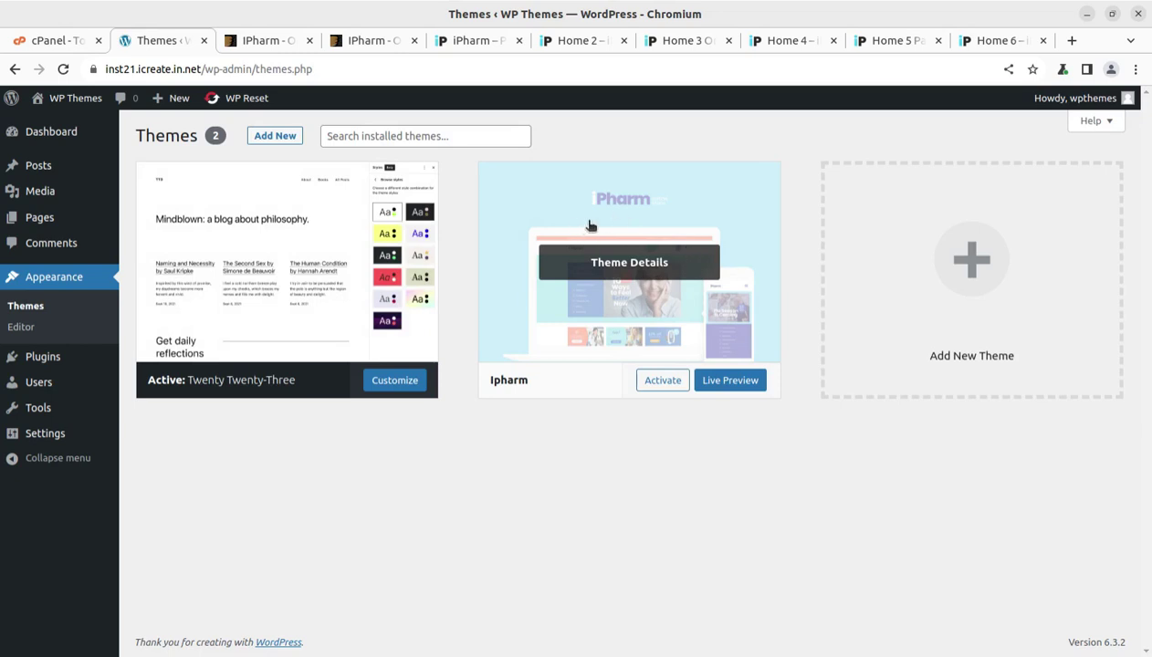
click(618, 272)
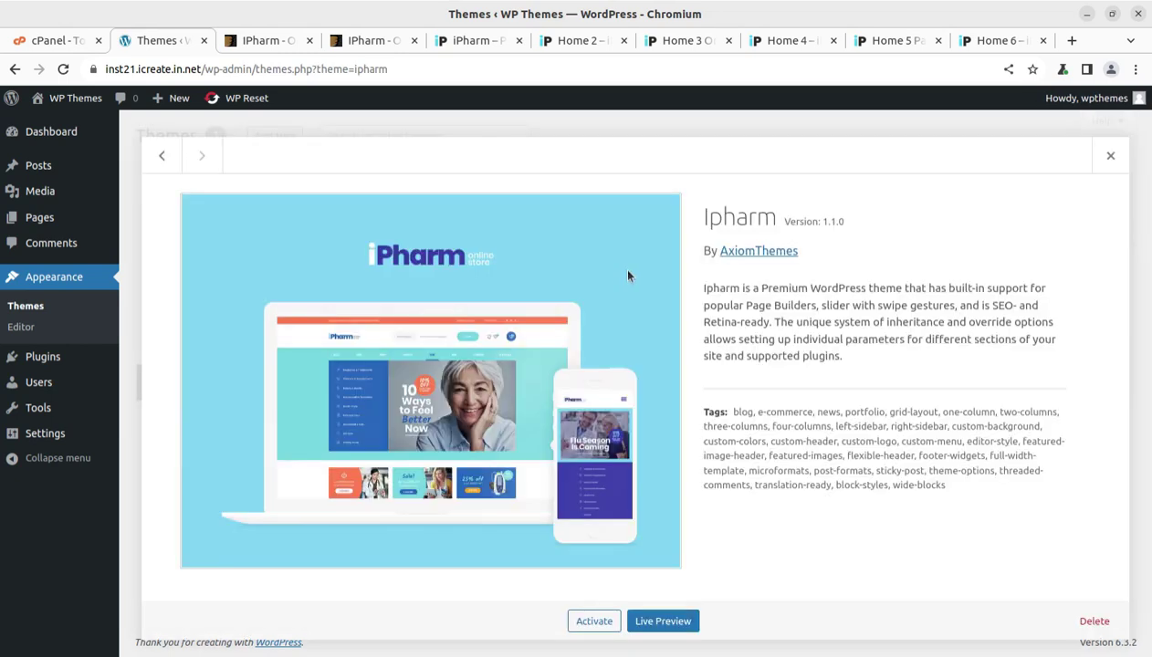
drag(701, 218, 850, 232)
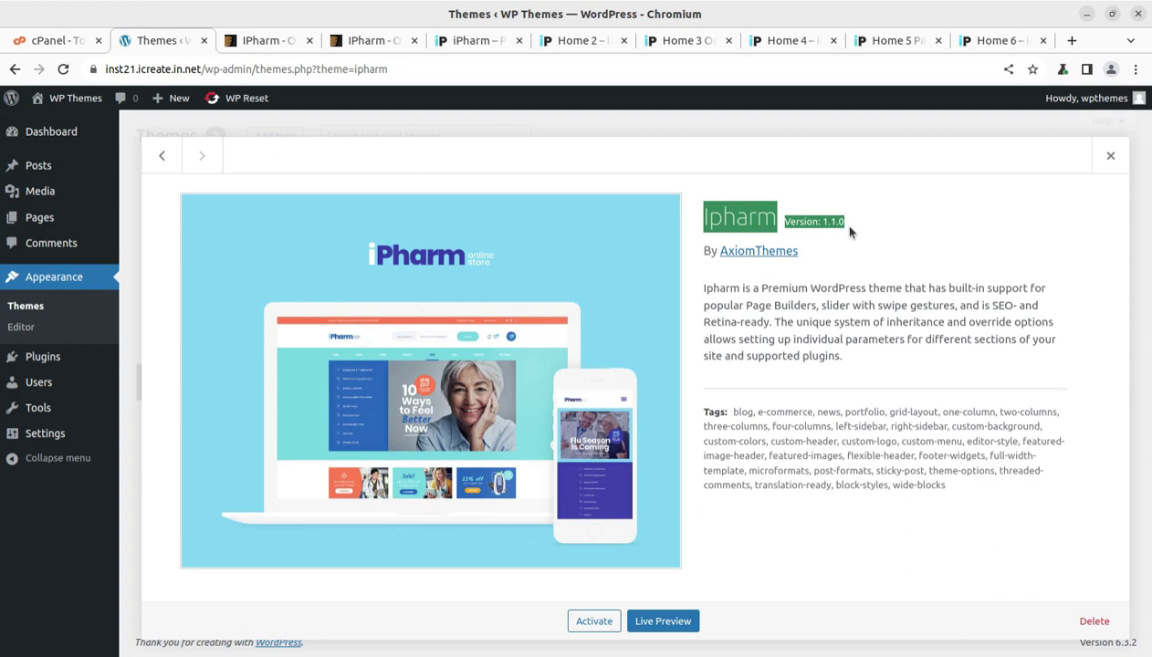
click(824, 259)
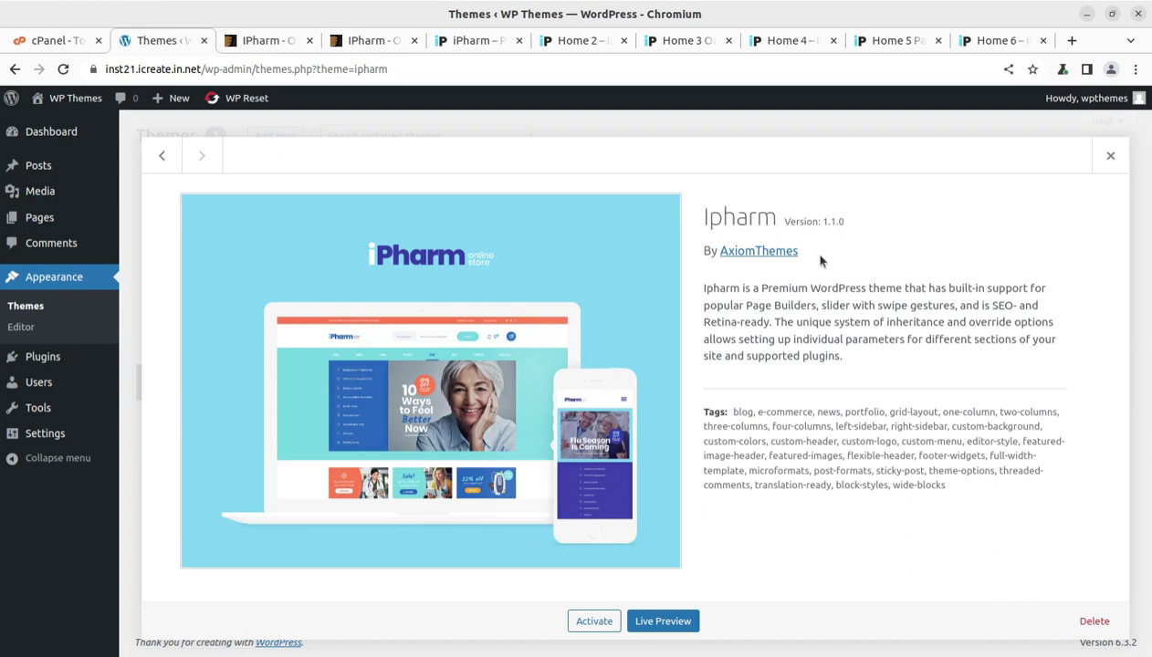
double_click(765, 259)
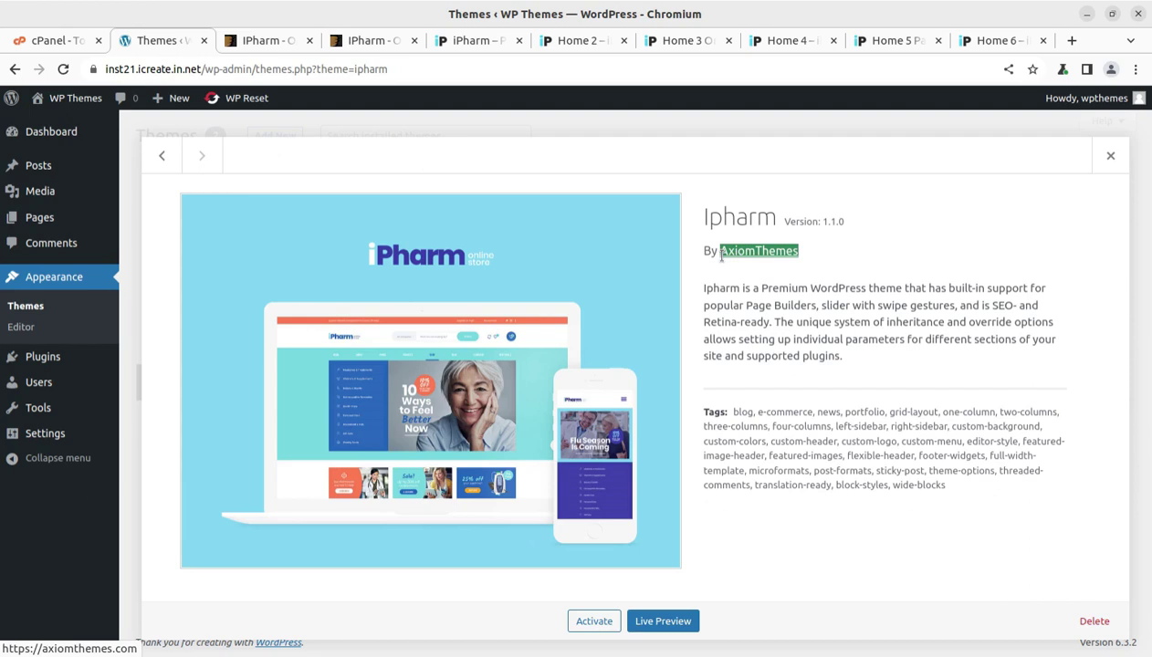
click(588, 623)
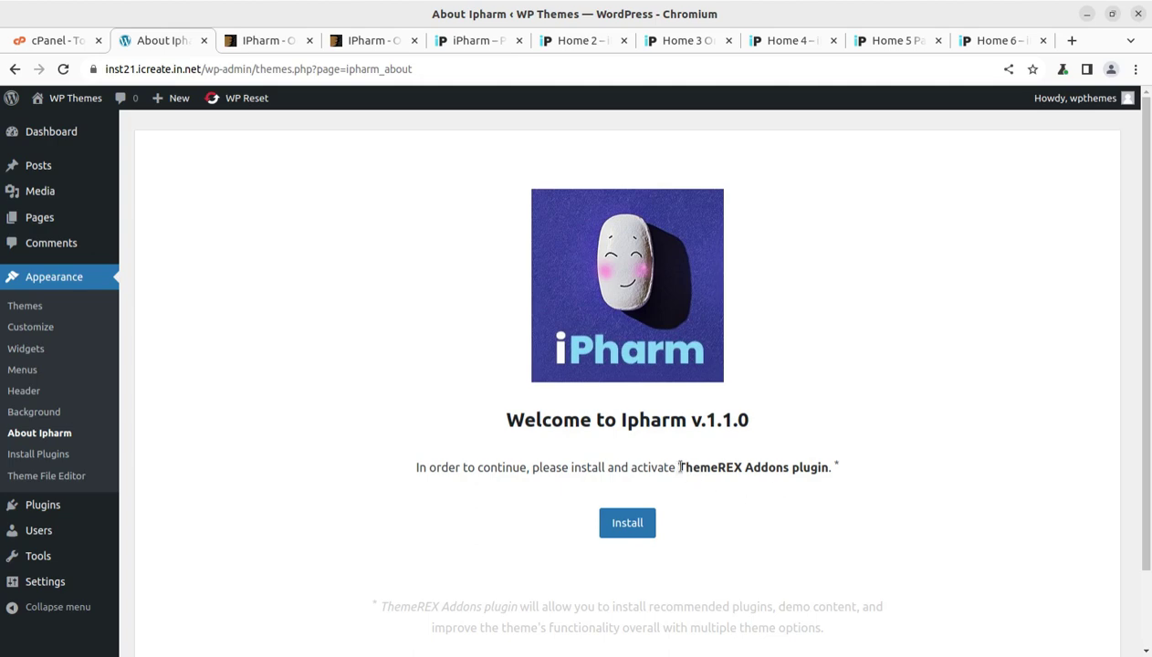
- Install and activate the required ThemeREX Addons plugin from the Ipharm welcome page
click(625, 530)
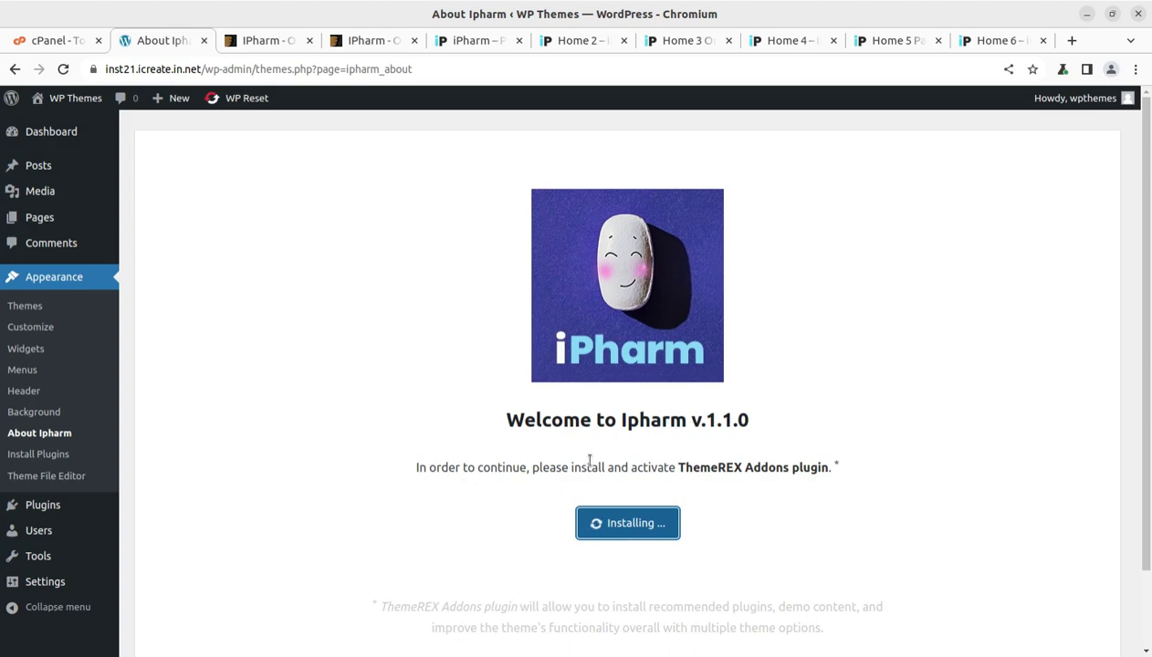
click(629, 525)
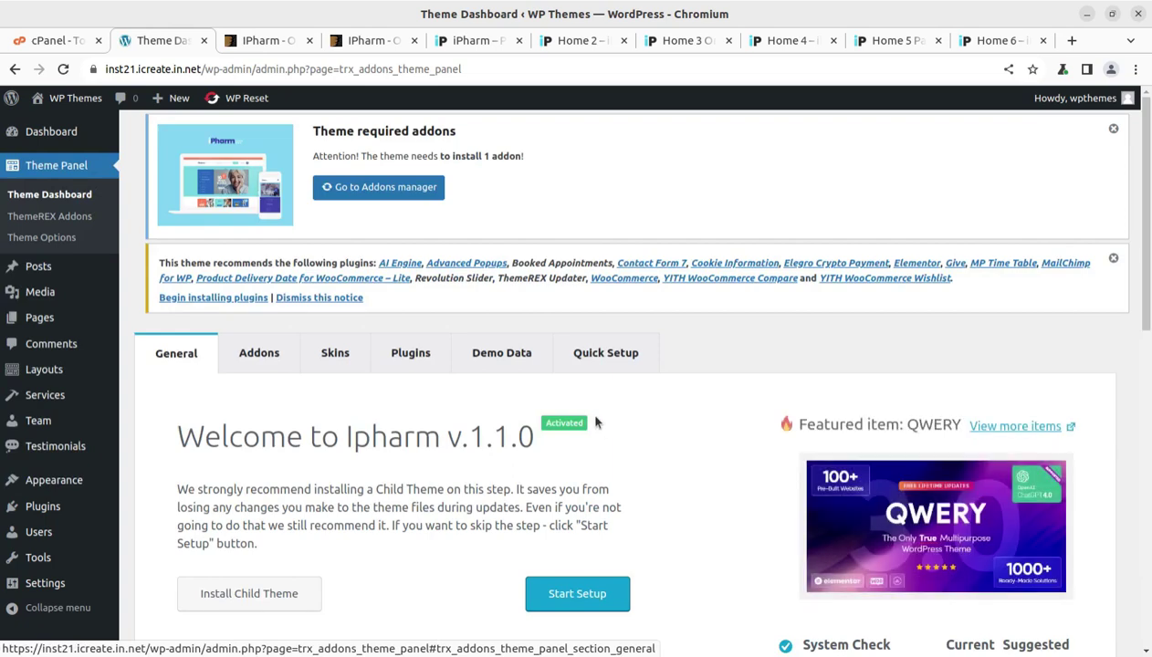
- Review the license information and System Check values on the theme dashboard, and view the IPharm item page on ThemeForest
scroll(301, 406, down, 4)
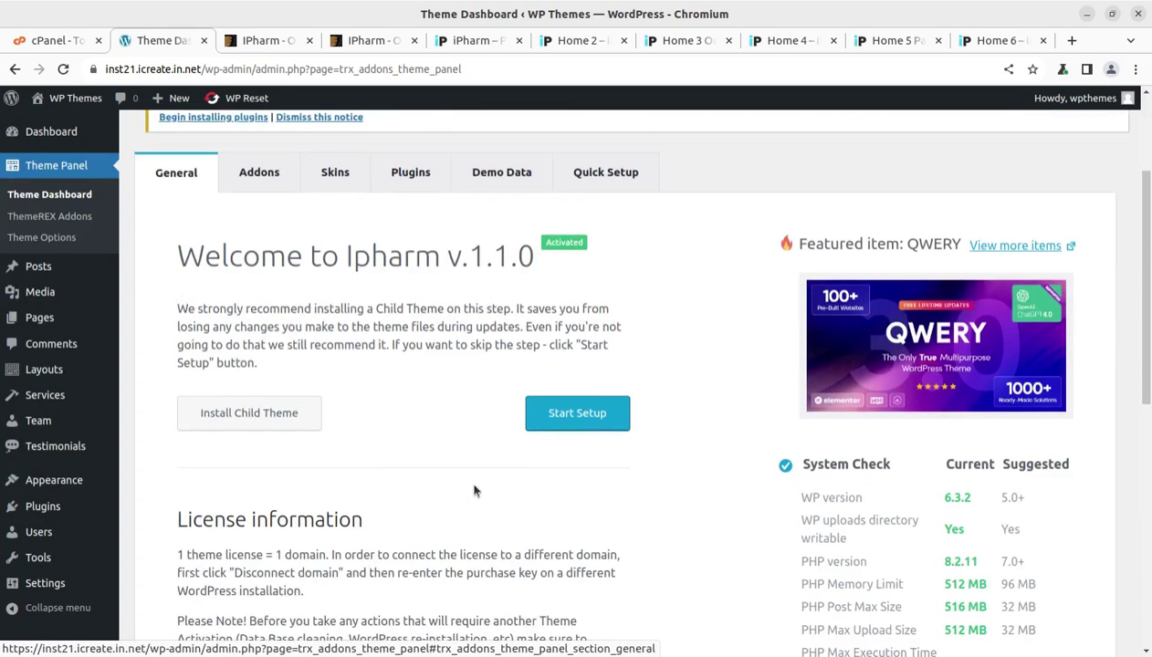
scroll(796, 297, down, 4)
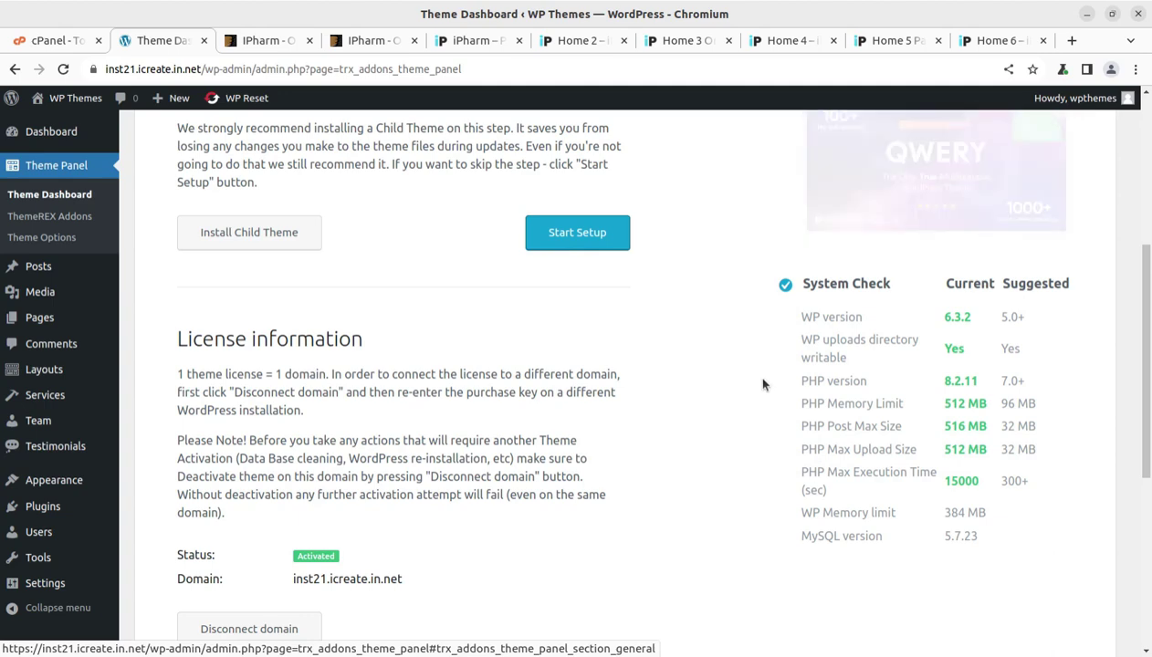
click(263, 40)
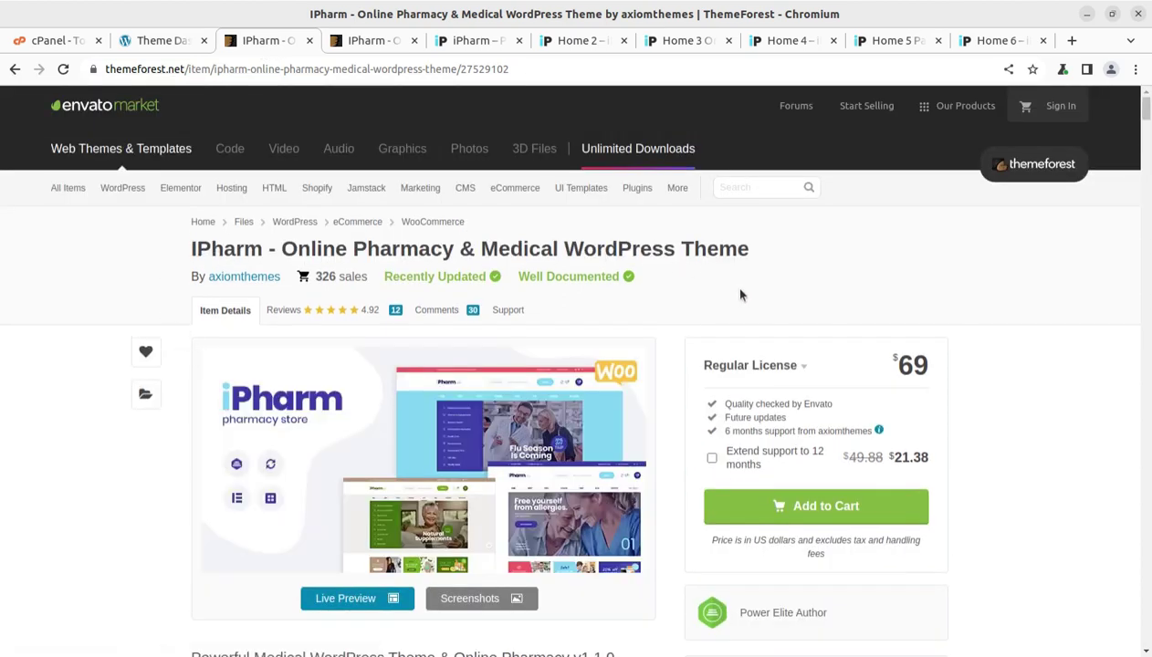
click(151, 41)
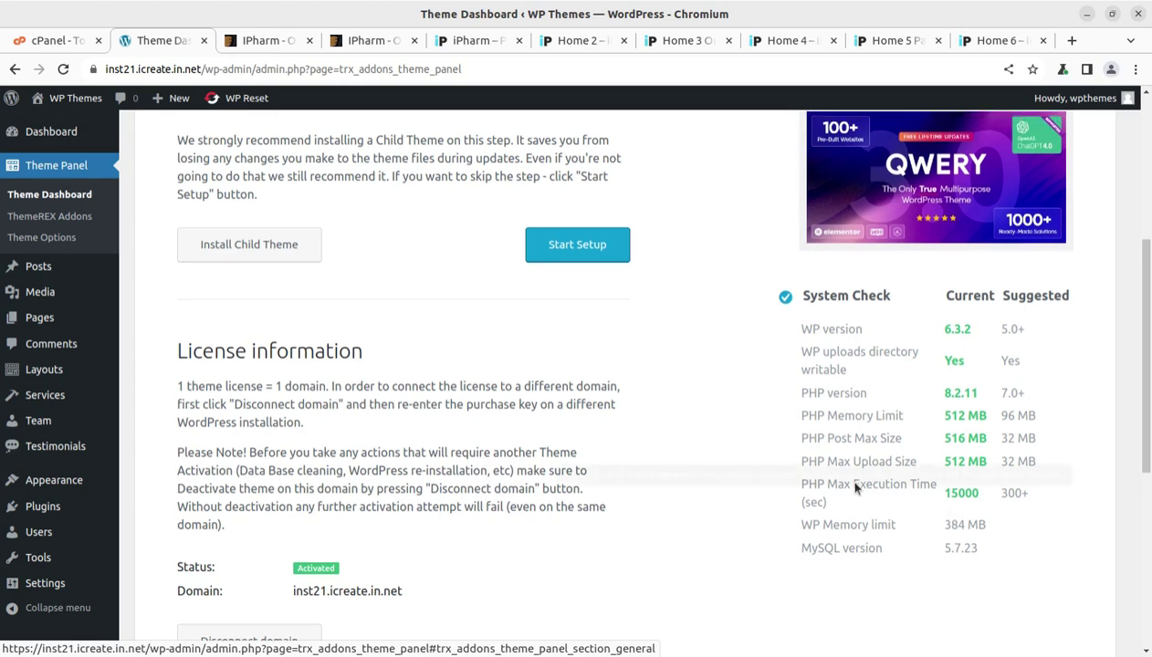
scroll(567, 463, up, 3)
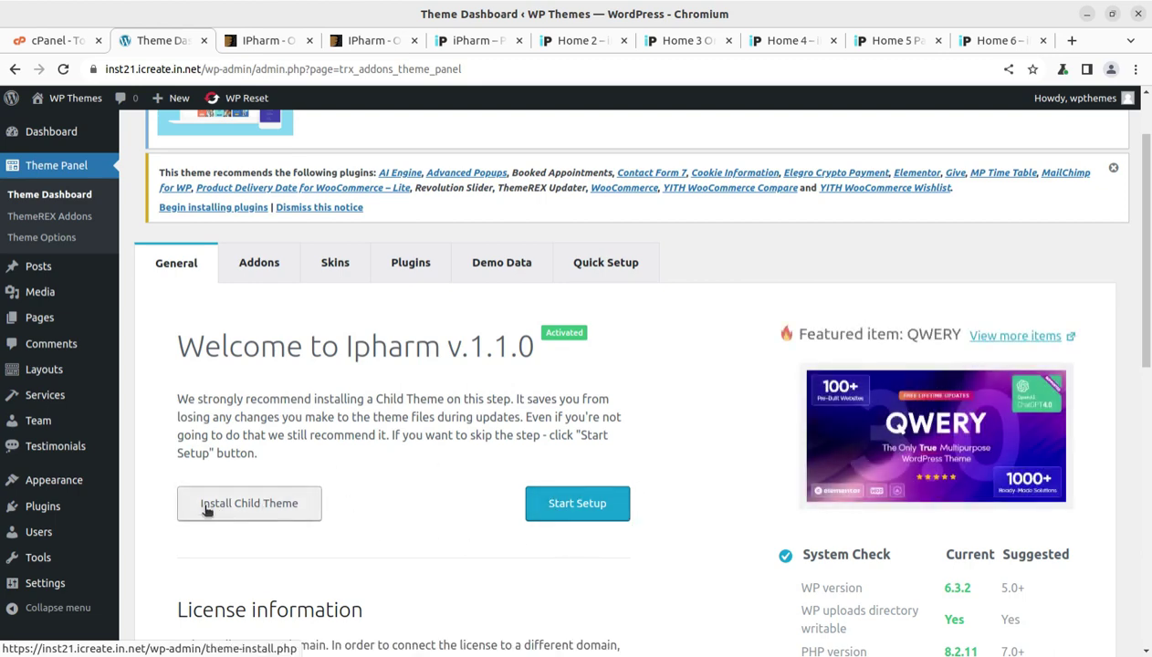
- Start the Ipharm theme setup and skip the Addons stage without downloading Advanced Post Type Team
click(579, 516)
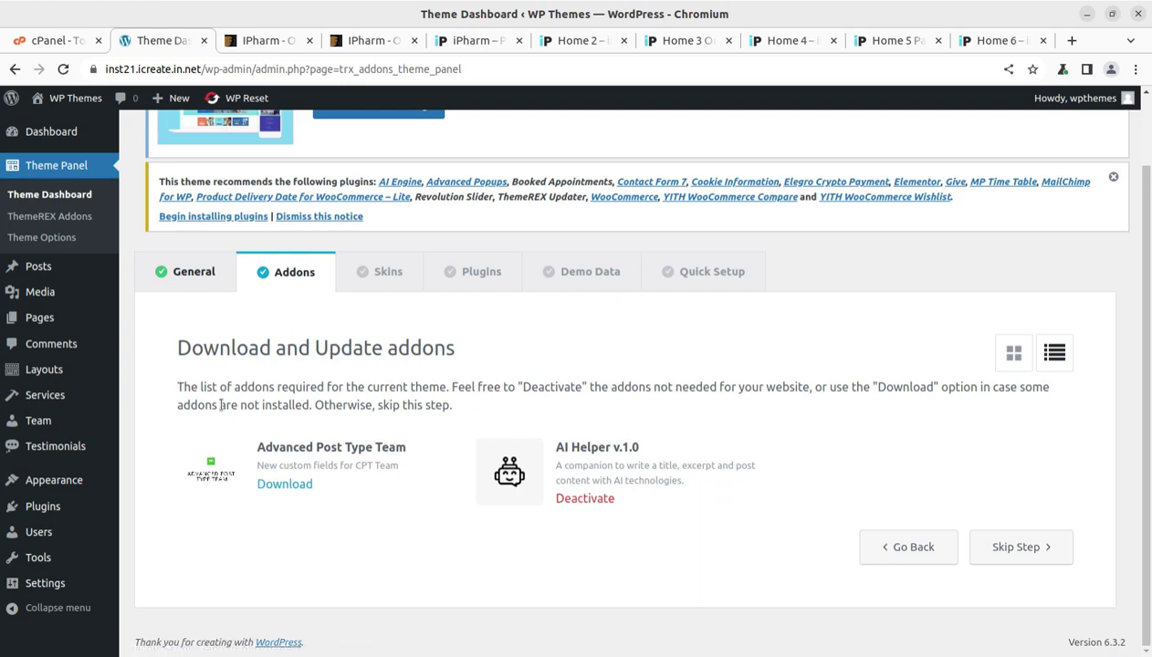
drag(258, 448, 407, 444)
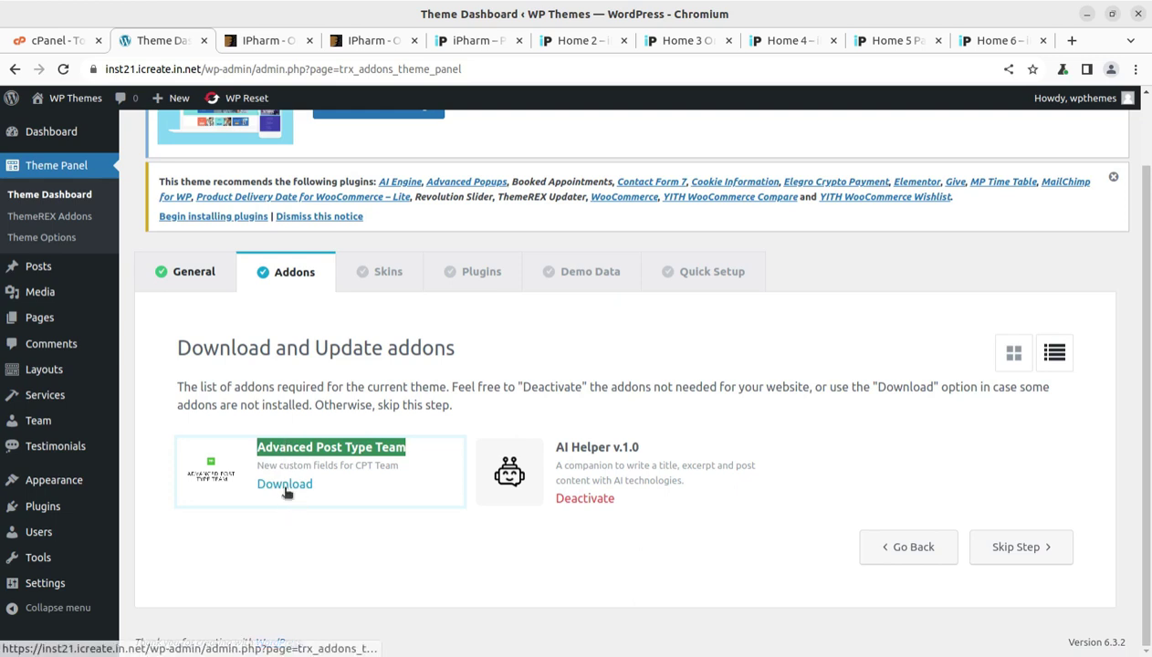
click(1019, 549)
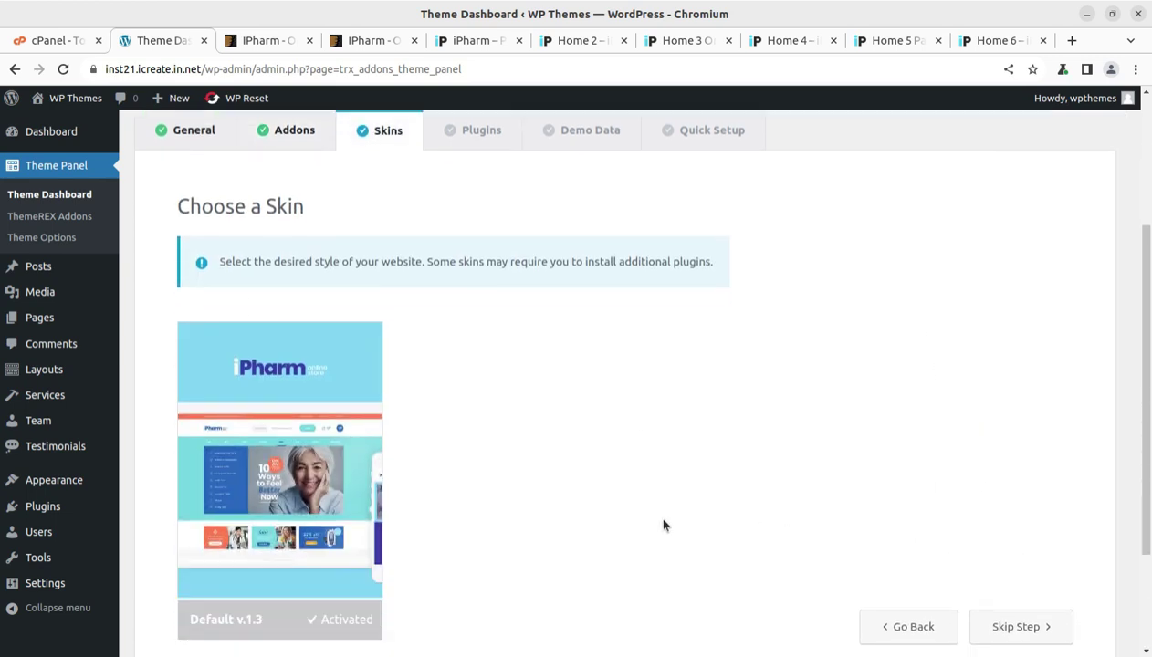
- Check the available Default v.1.3 skin and skip the Skins stage to reach the plugin selection
scroll(615, 513, down, 3)
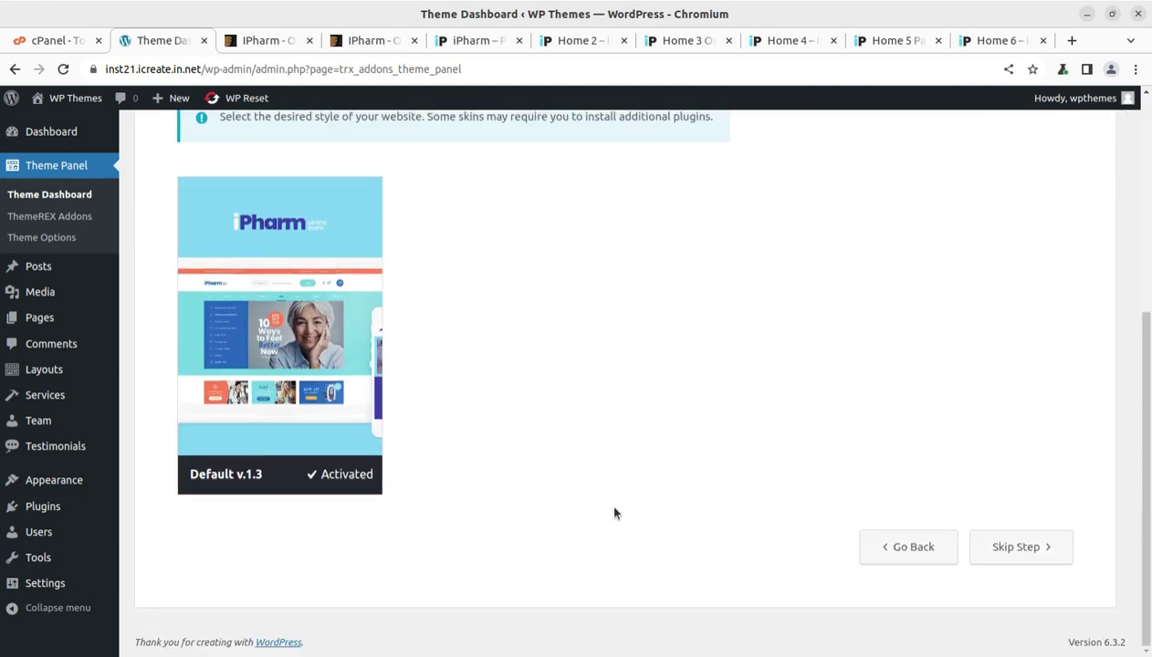
mouse_move(295, 329)
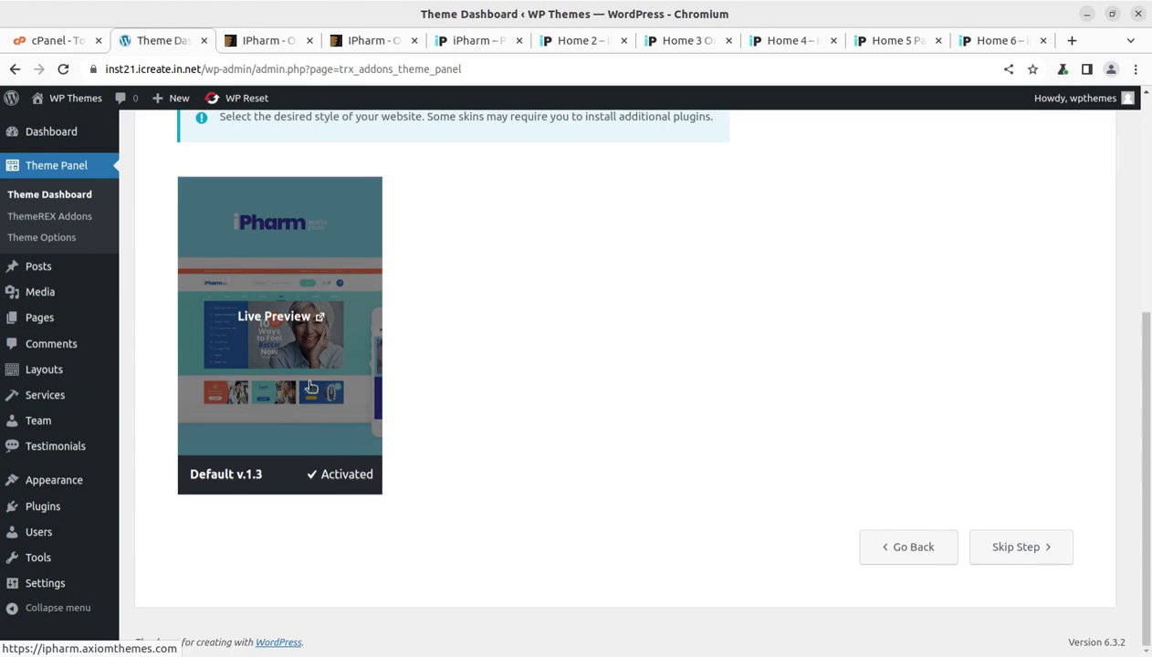
scroll(306, 380, up, 3)
scroll(311, 382, down, 3)
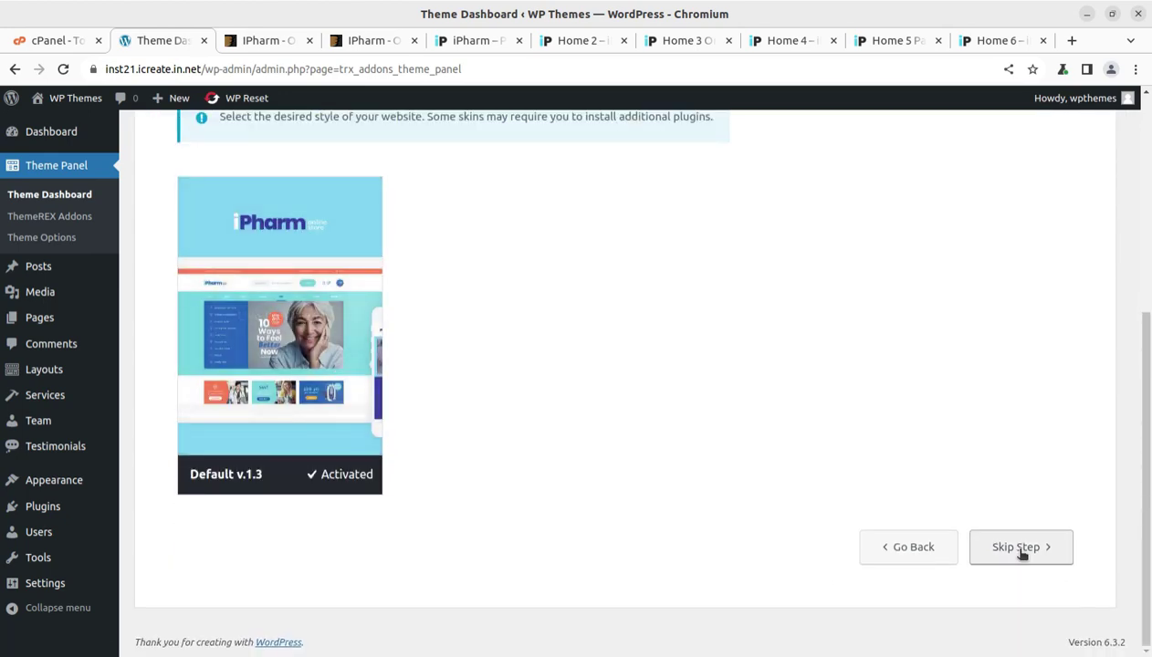
click(1022, 549)
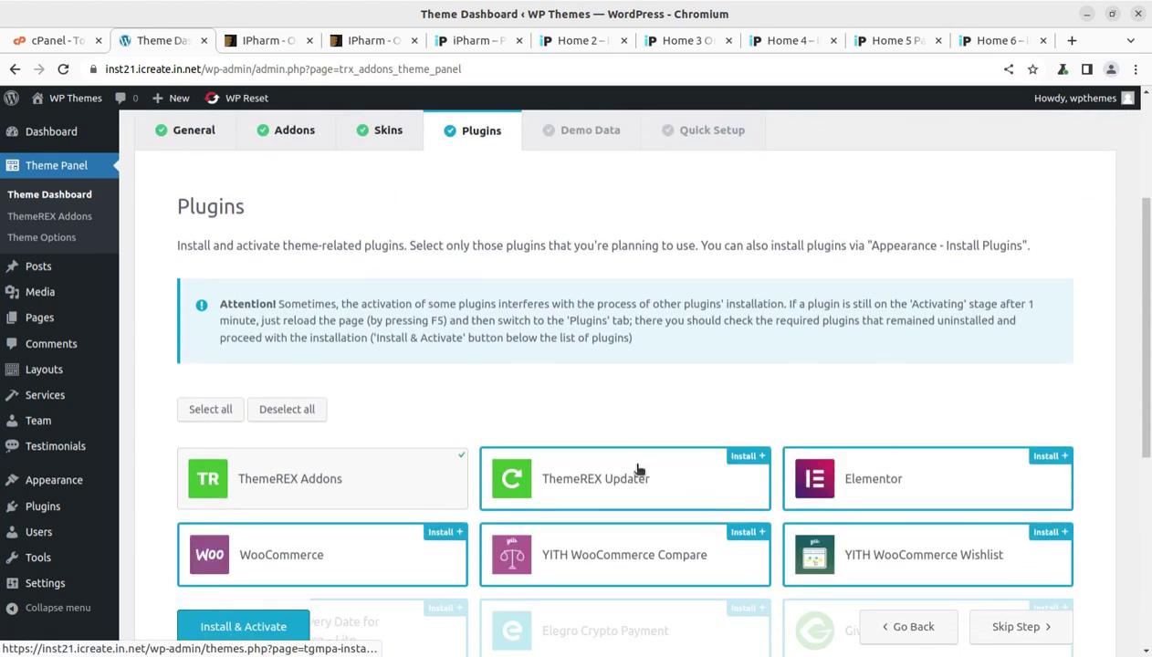
- Deselect Elementor, WooCommerce, YITH WooCommerce Compare, YITH WooCommerce Wishlist and Product Delivery Date for WooCommerce – Lite in the plugin list
scroll(630, 466, down, 3)
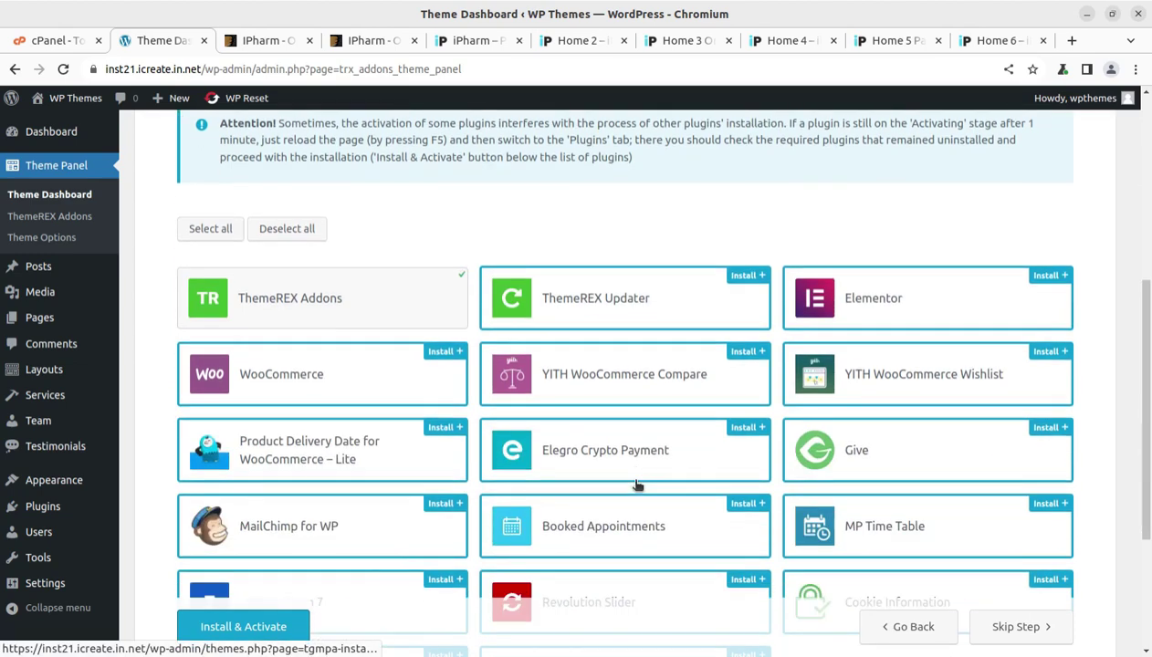
scroll(653, 492, down, 3)
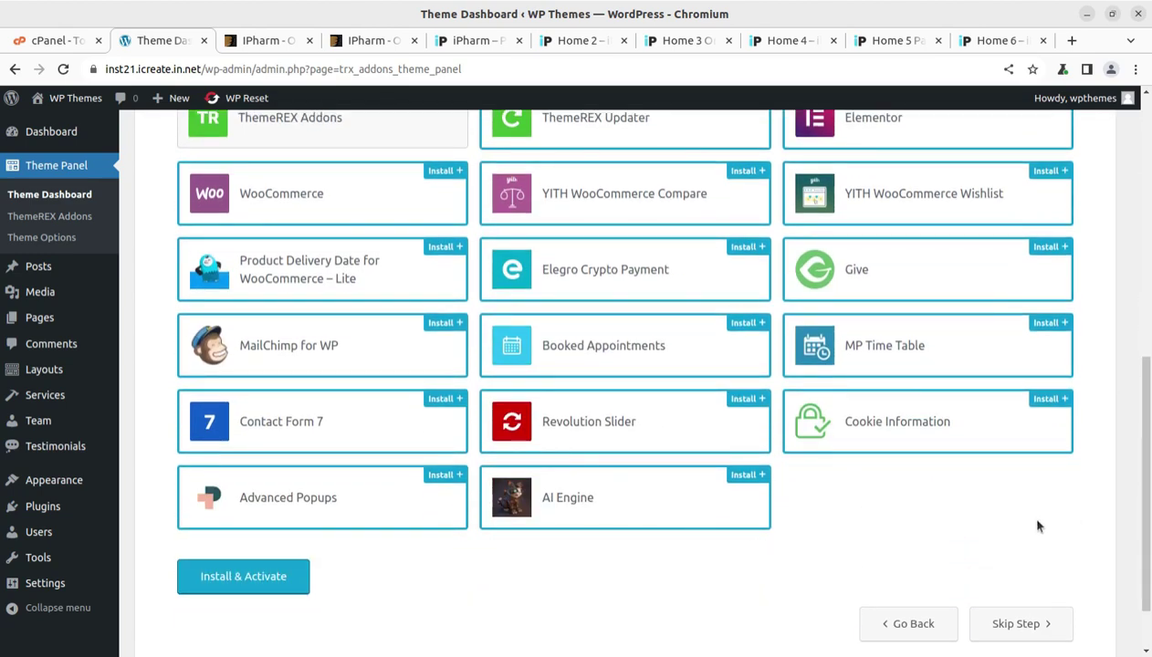
scroll(1028, 527, up, 3)
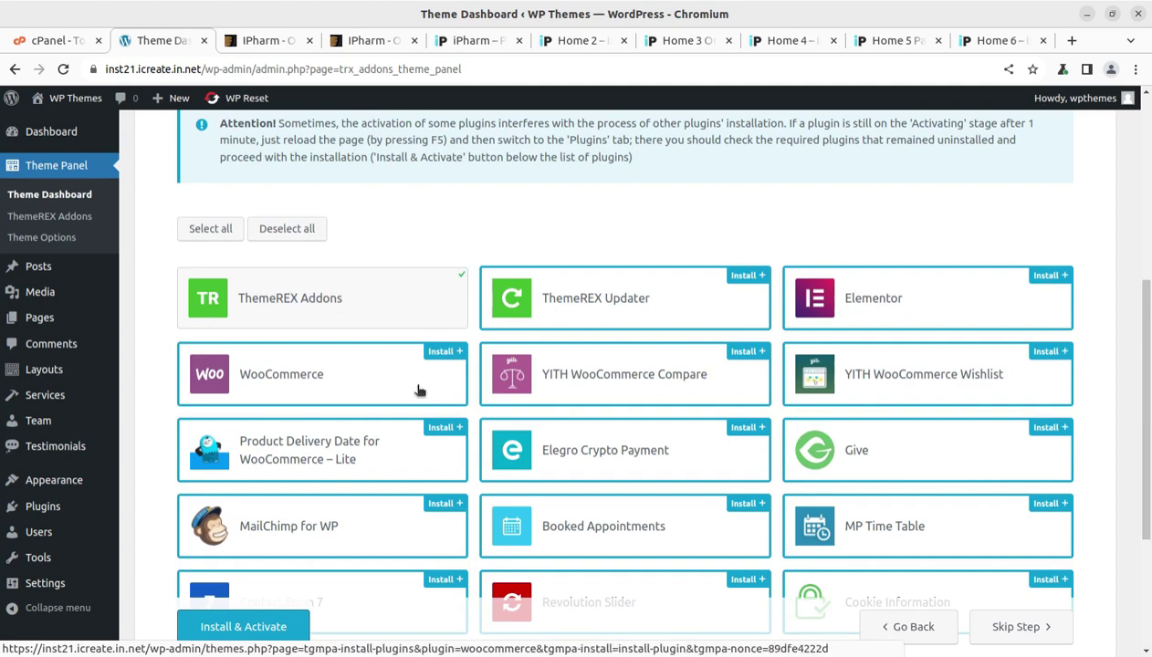
scroll(434, 426, down, 3)
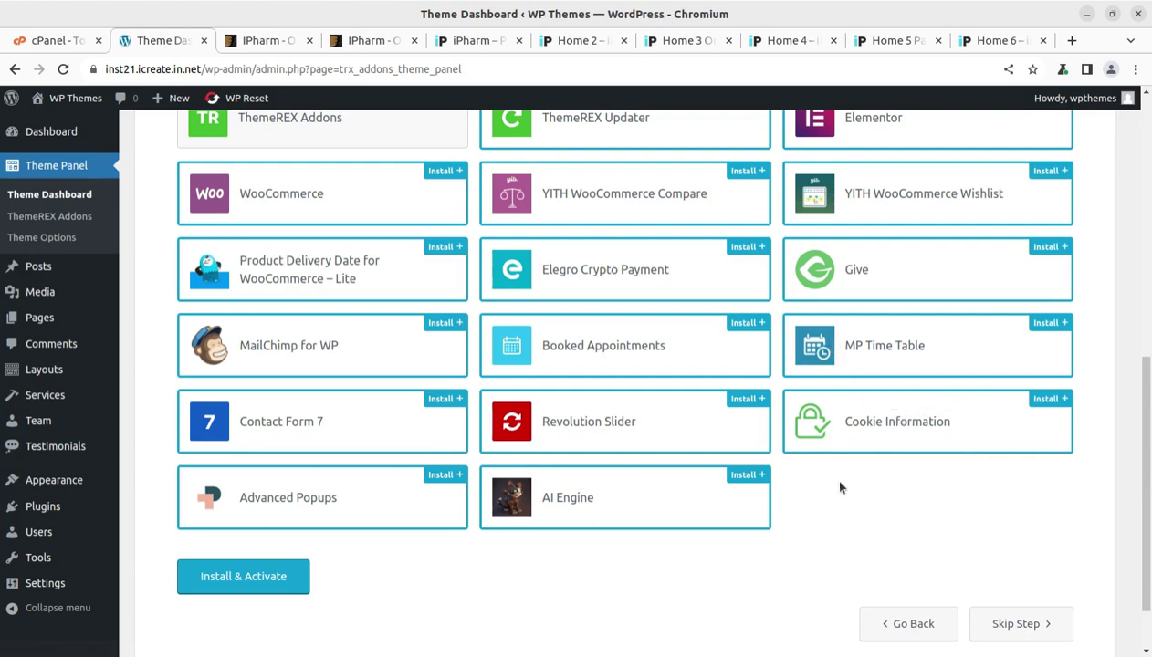
scroll(513, 375, up, 3)
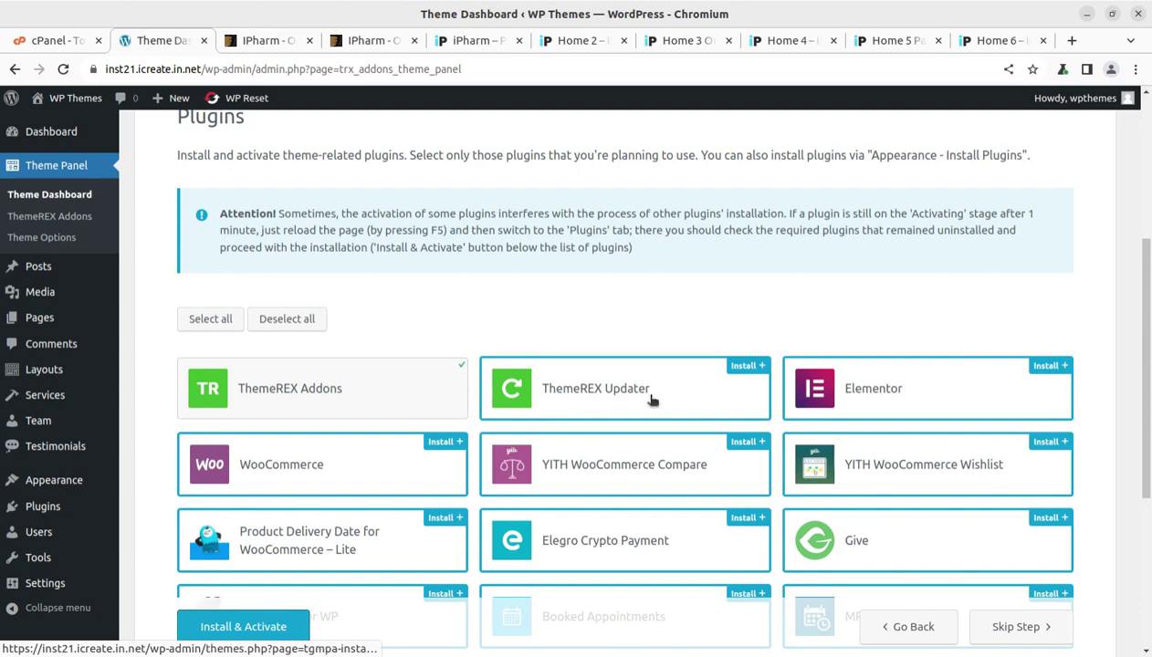
click(1015, 386)
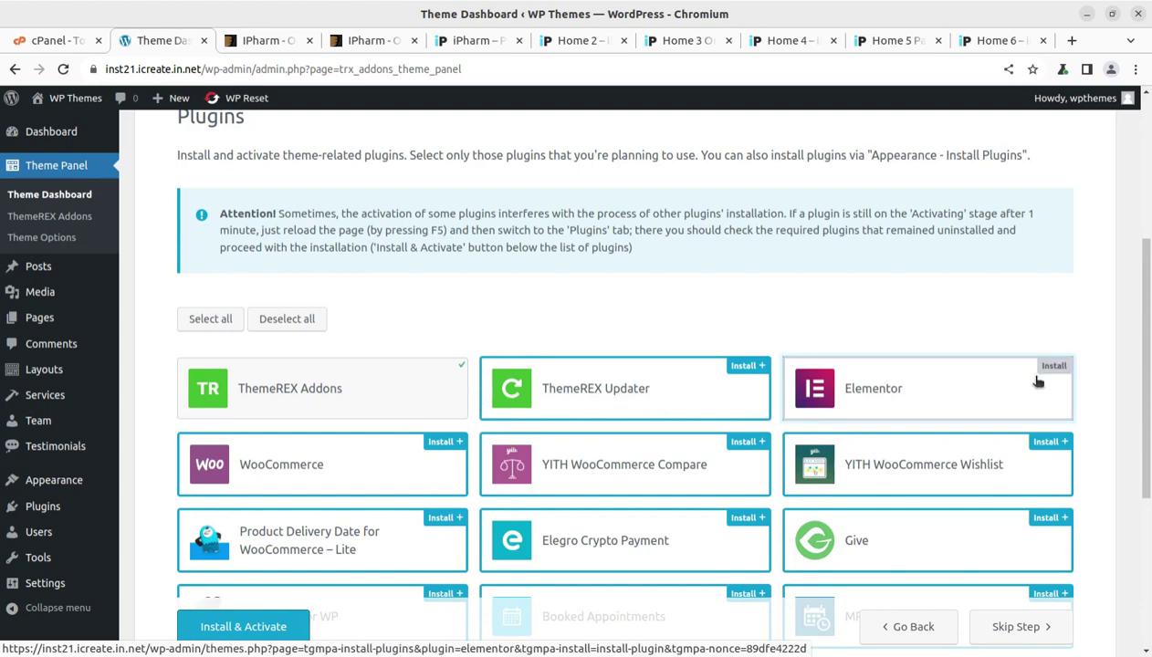
scroll(937, 436, down, 2)
click(422, 288)
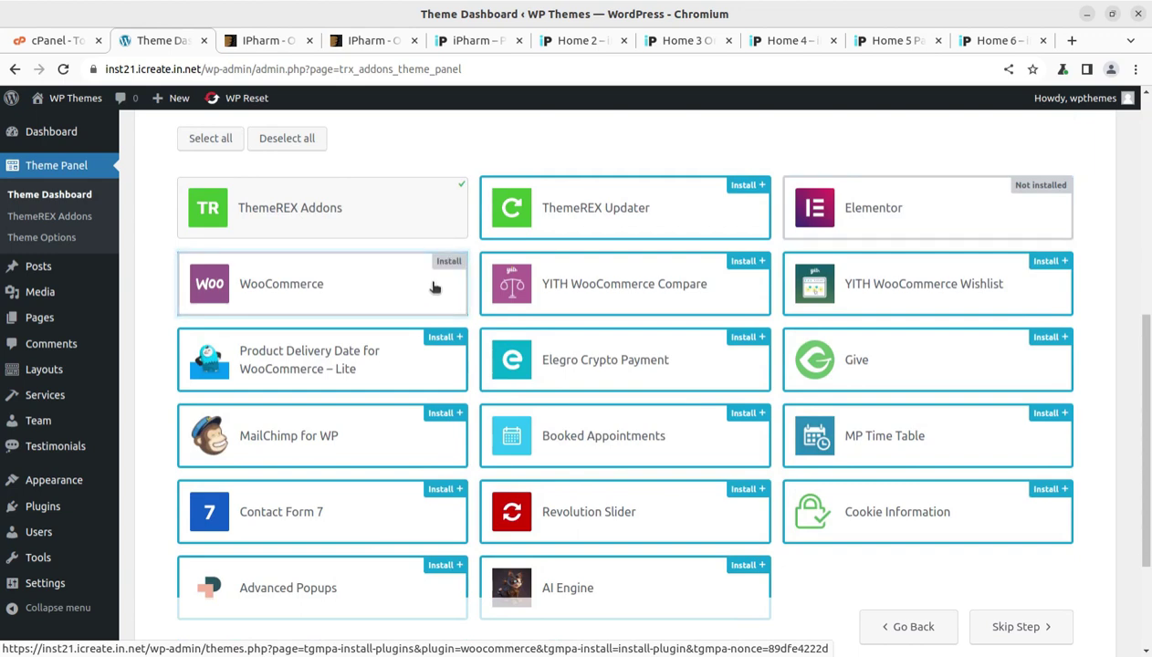
click(702, 284)
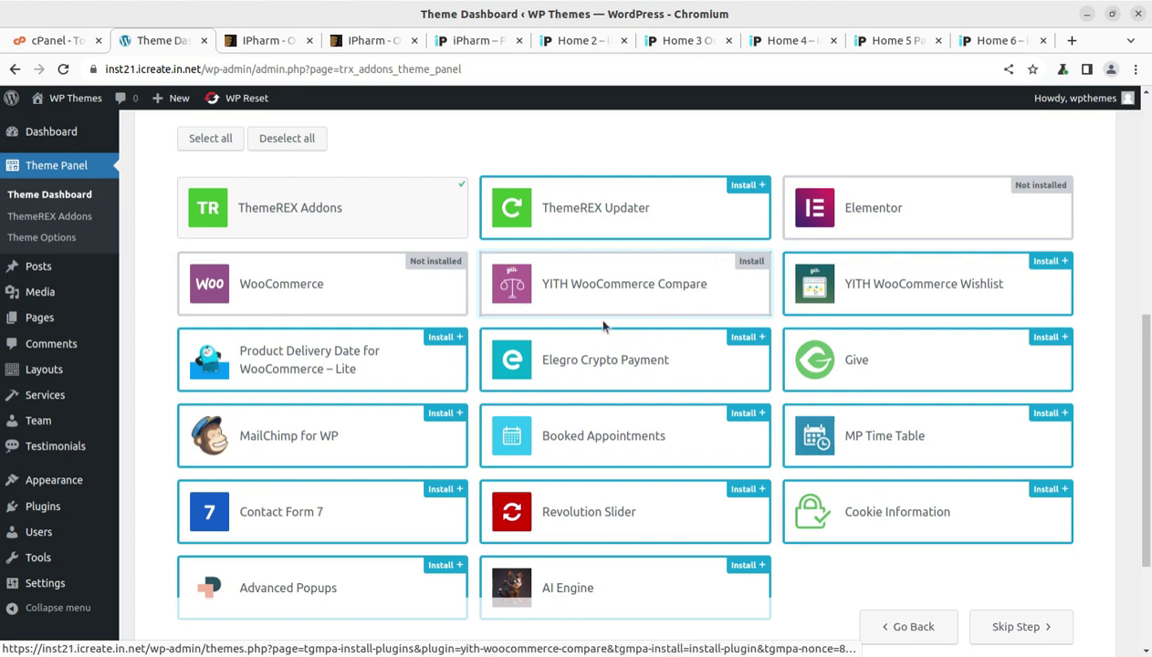
click(971, 291)
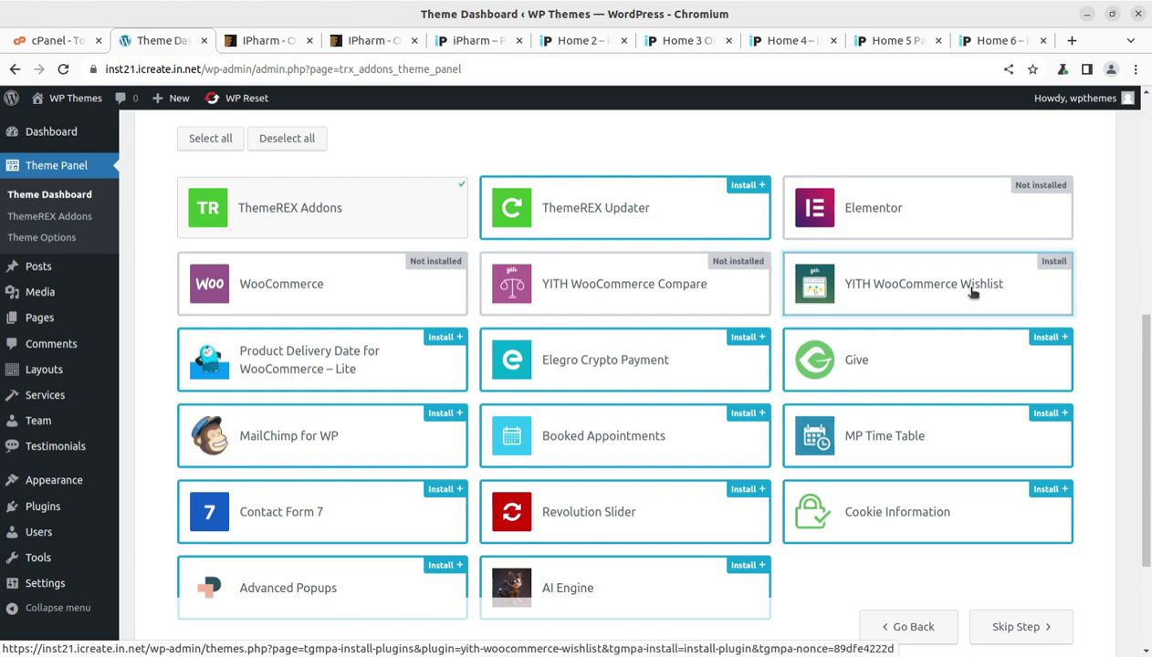
click(343, 377)
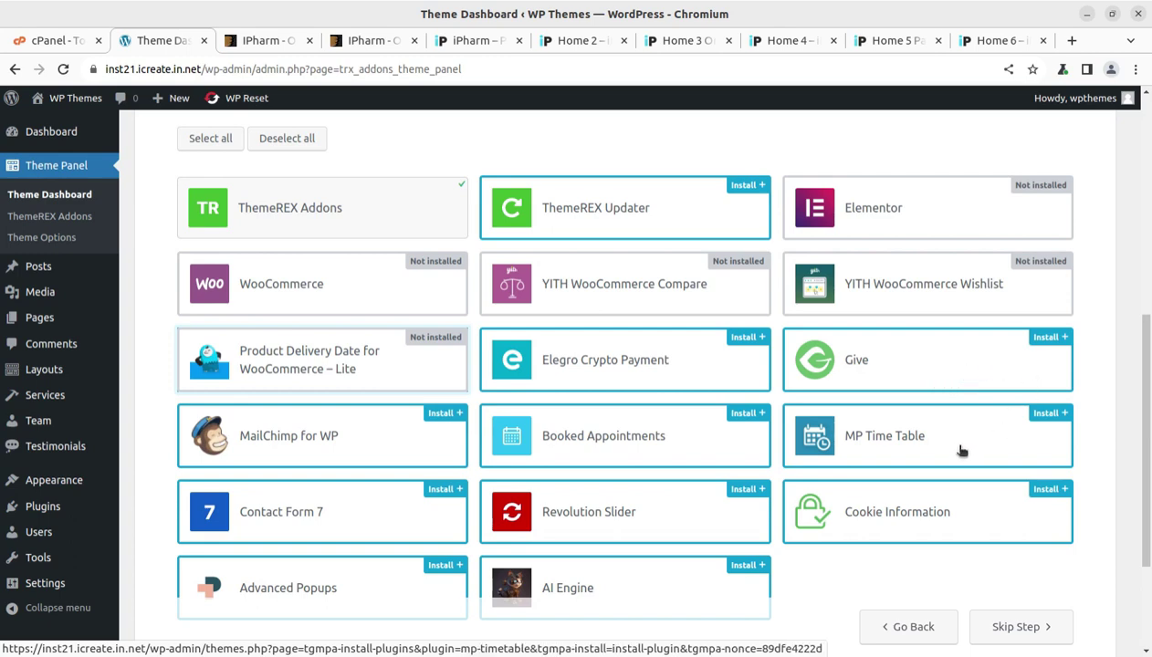
- Deselect MailChimp for WP, Booked Appointments, MP Time Table, Cookie Information, Revolution Slider, Contact Form 7, Advanced Popups and AI Engine
click(377, 443)
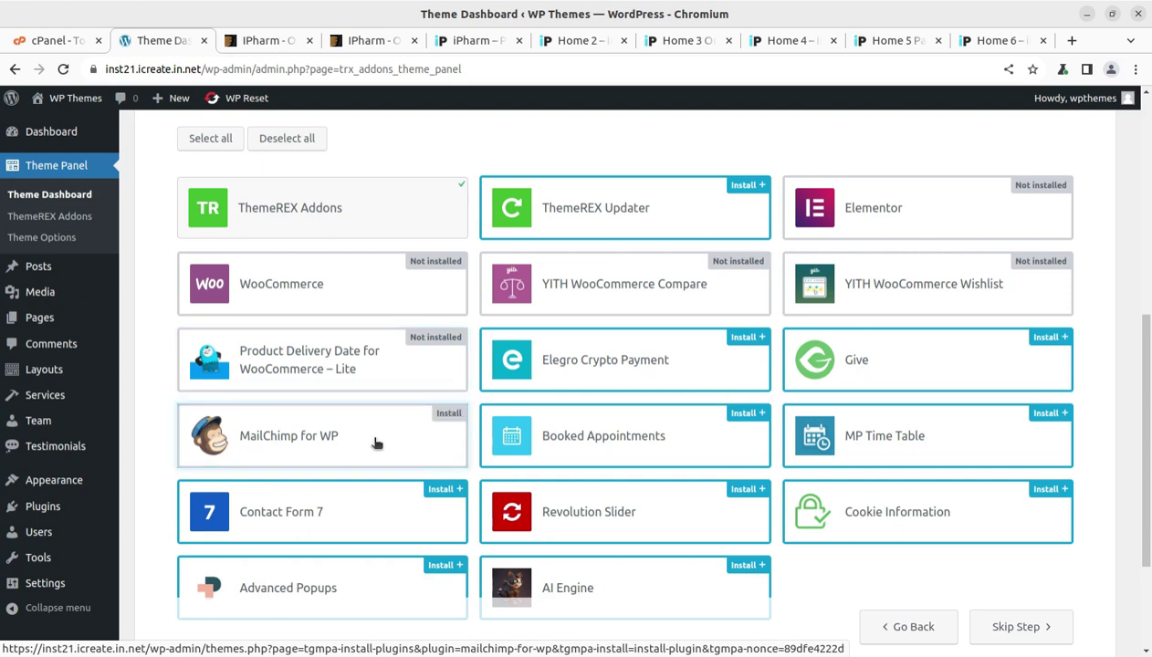
click(653, 443)
scroll(940, 443, down, 2)
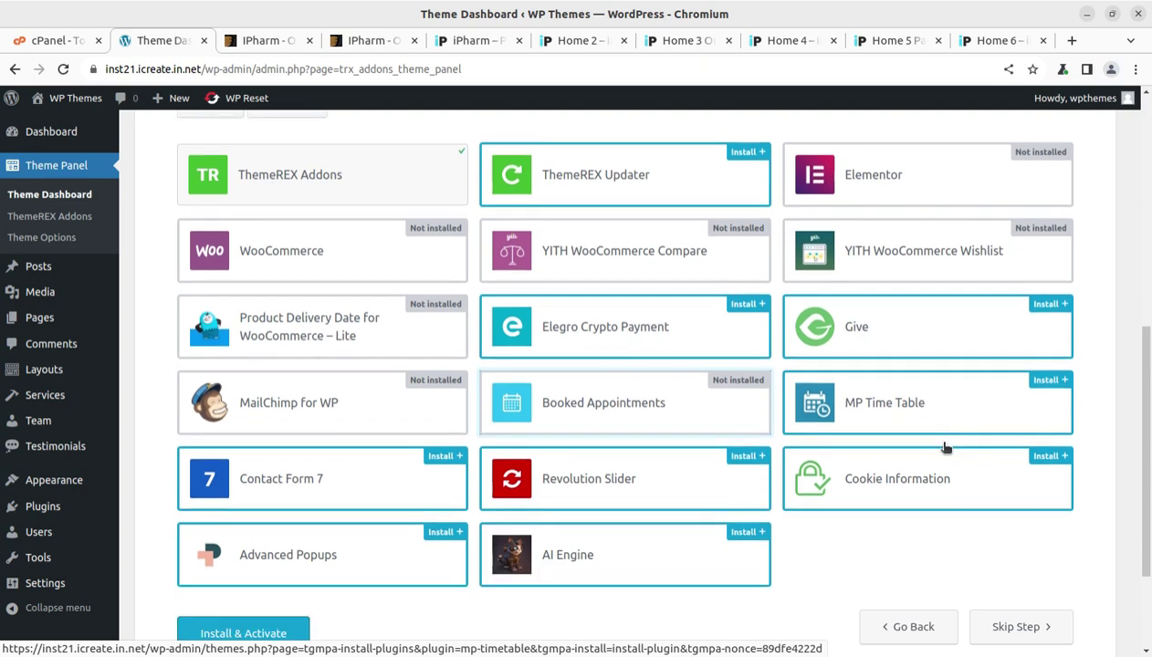
click(915, 352)
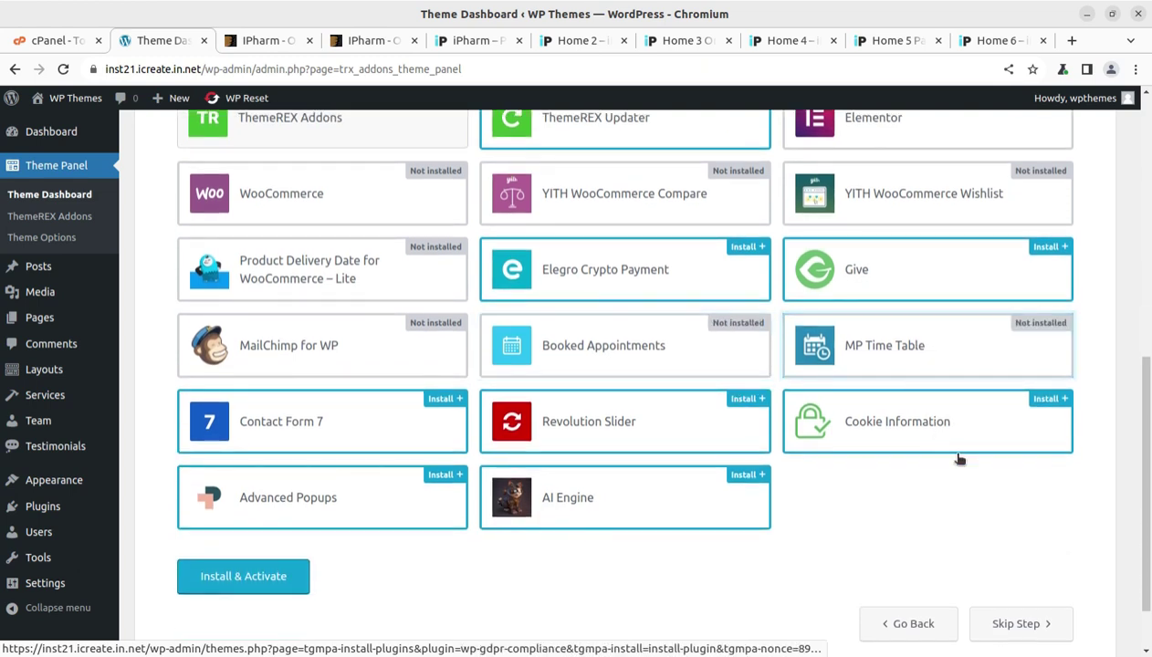
click(923, 422)
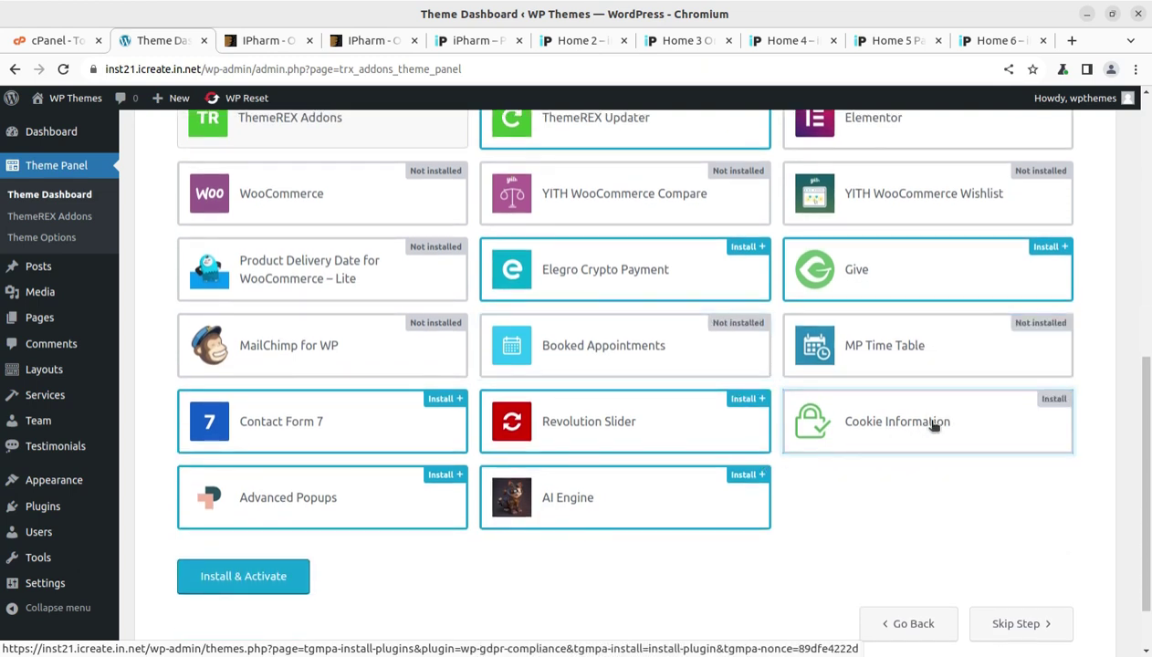
click(681, 437)
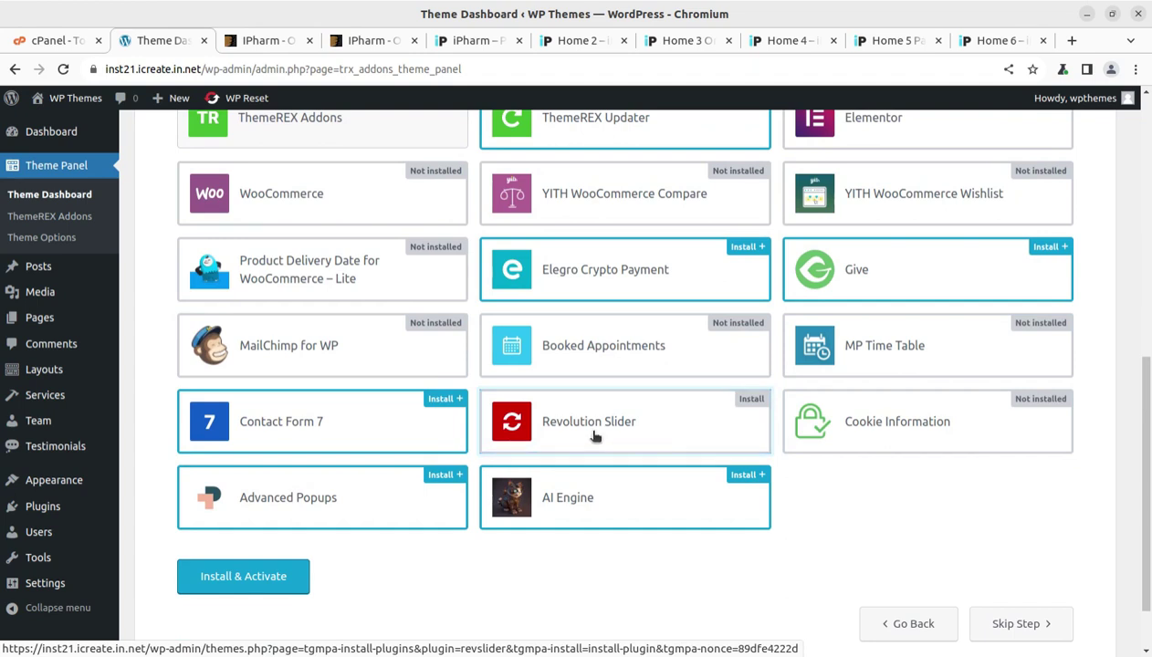
click(359, 441)
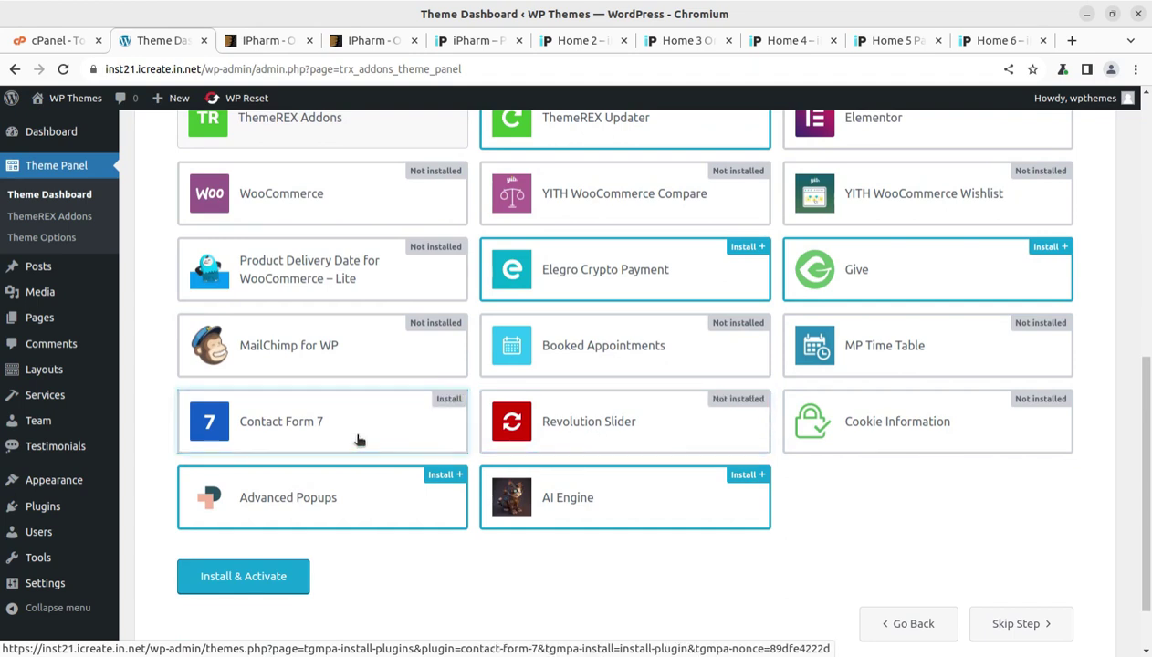
click(343, 504)
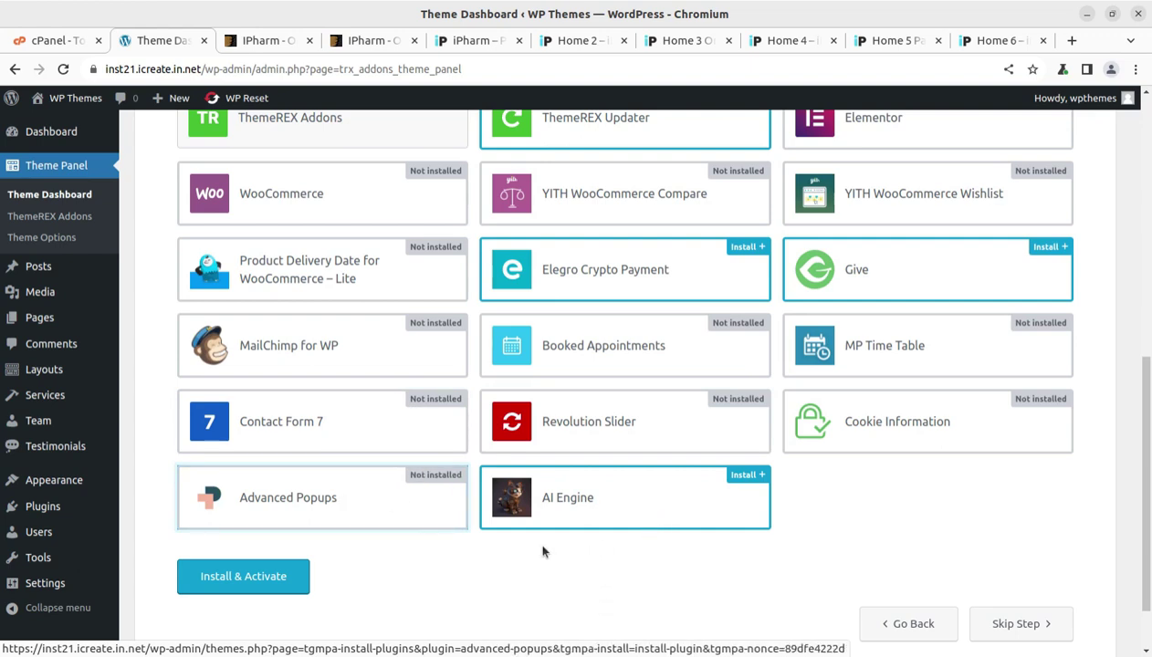
click(622, 519)
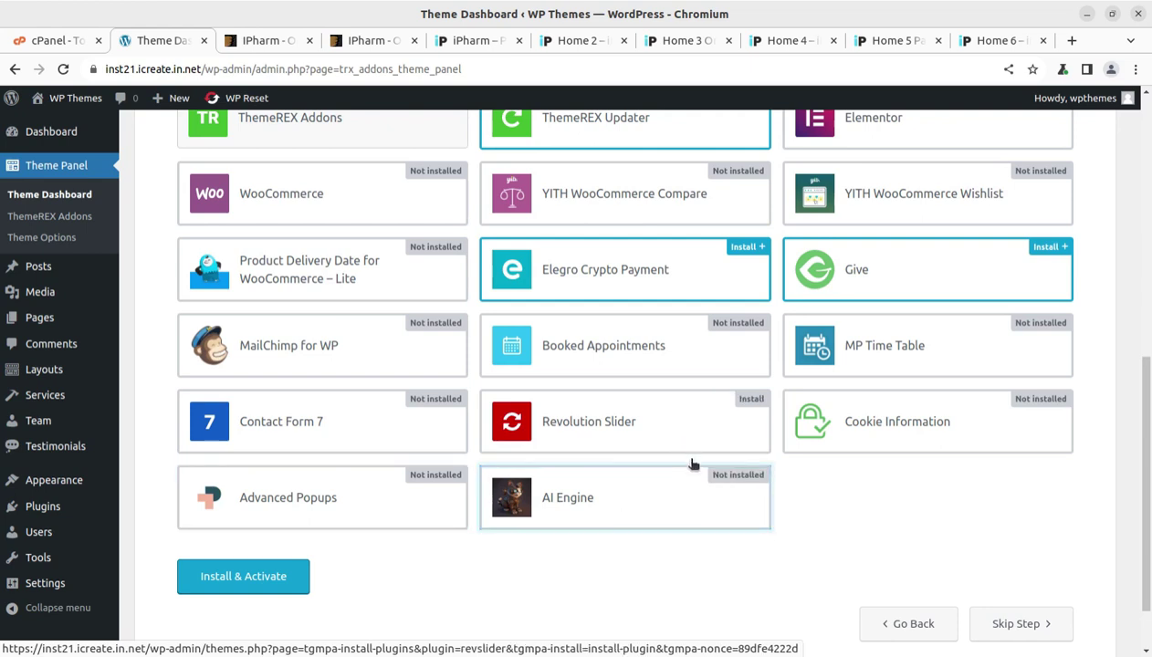
- Install and activate the plugins left selected: ThemeREX Updater, Elegro Crypto Payment and Give
scroll(573, 500, up, 1)
scroll(573, 500, up, 3)
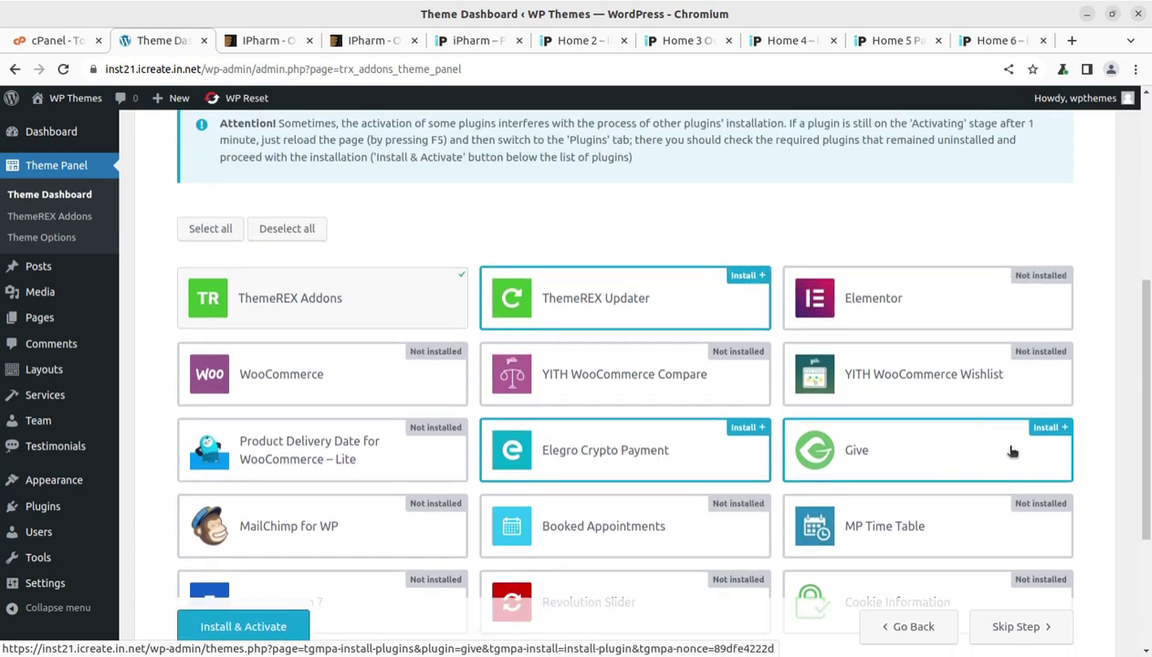
scroll(989, 456, down, 3)
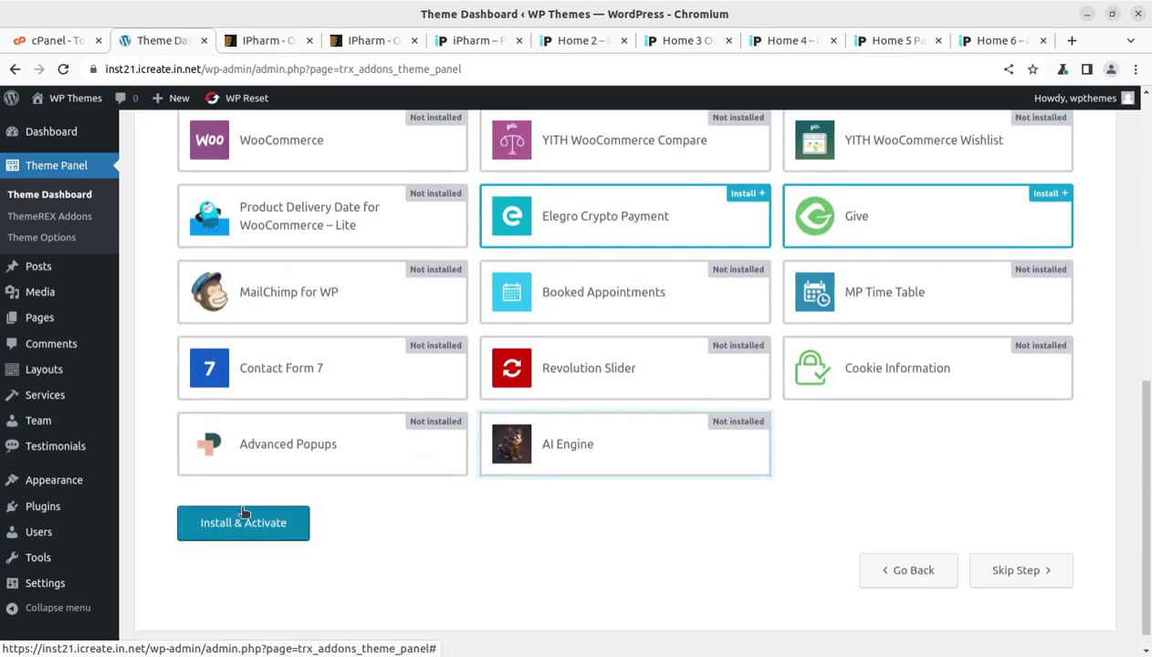
click(243, 526)
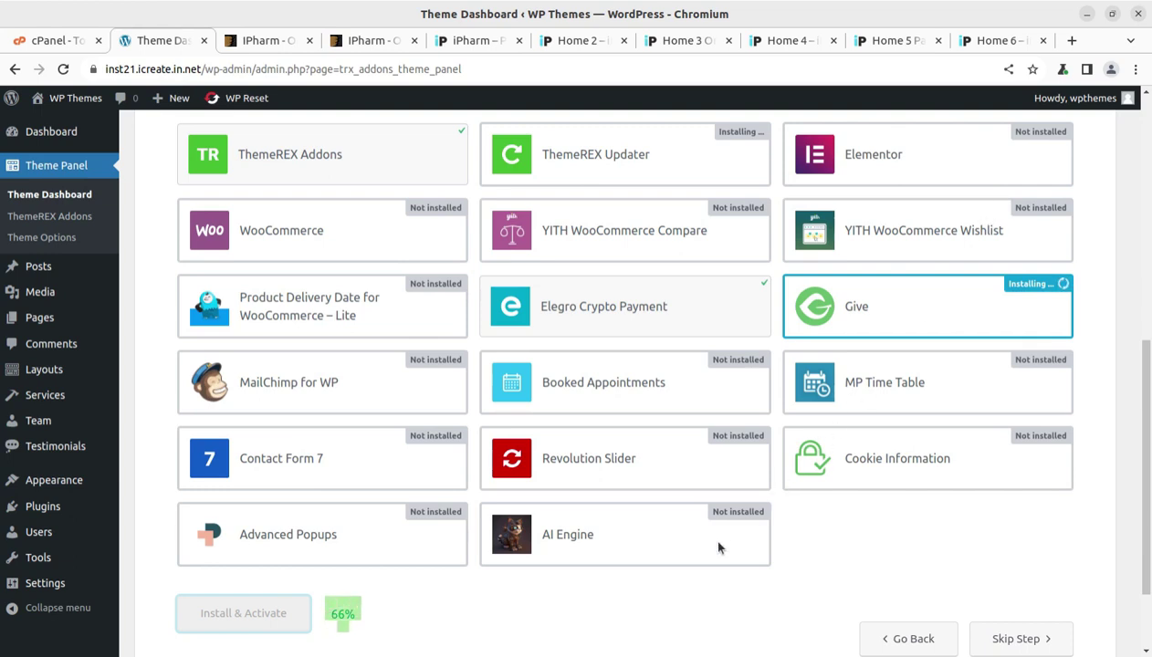
- Select all the plugins not yet installed in the wizard's plugin list, and install and activate them
scroll(604, 586, down, 2)
scroll(633, 531, up, 3)
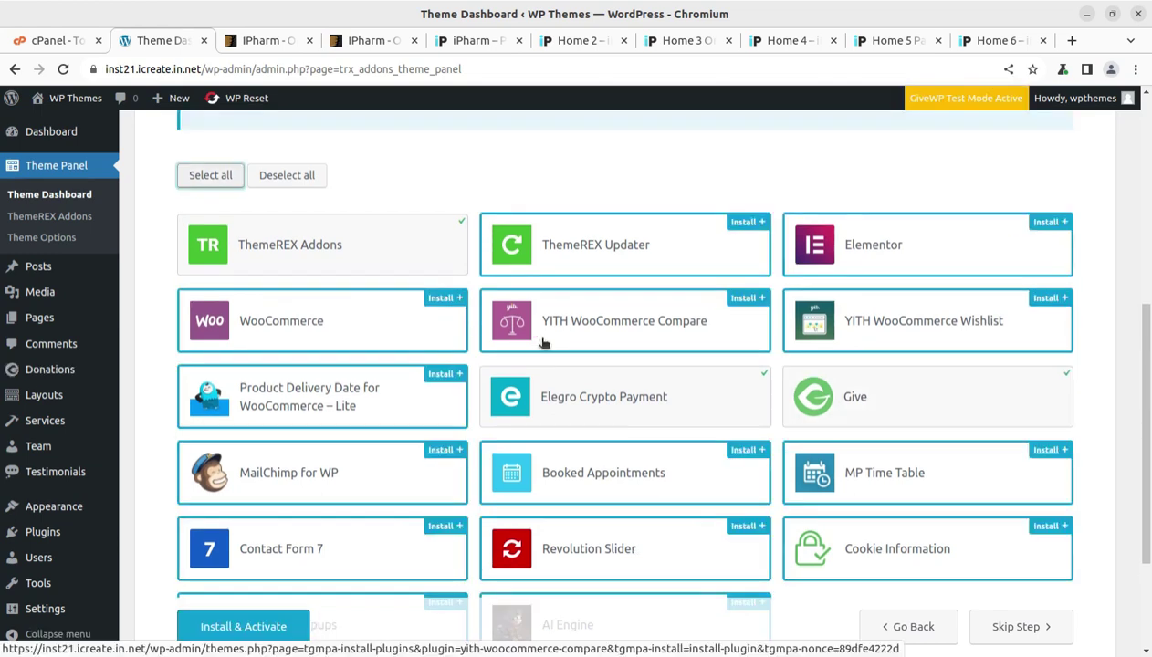
scroll(350, 449, down, 1)
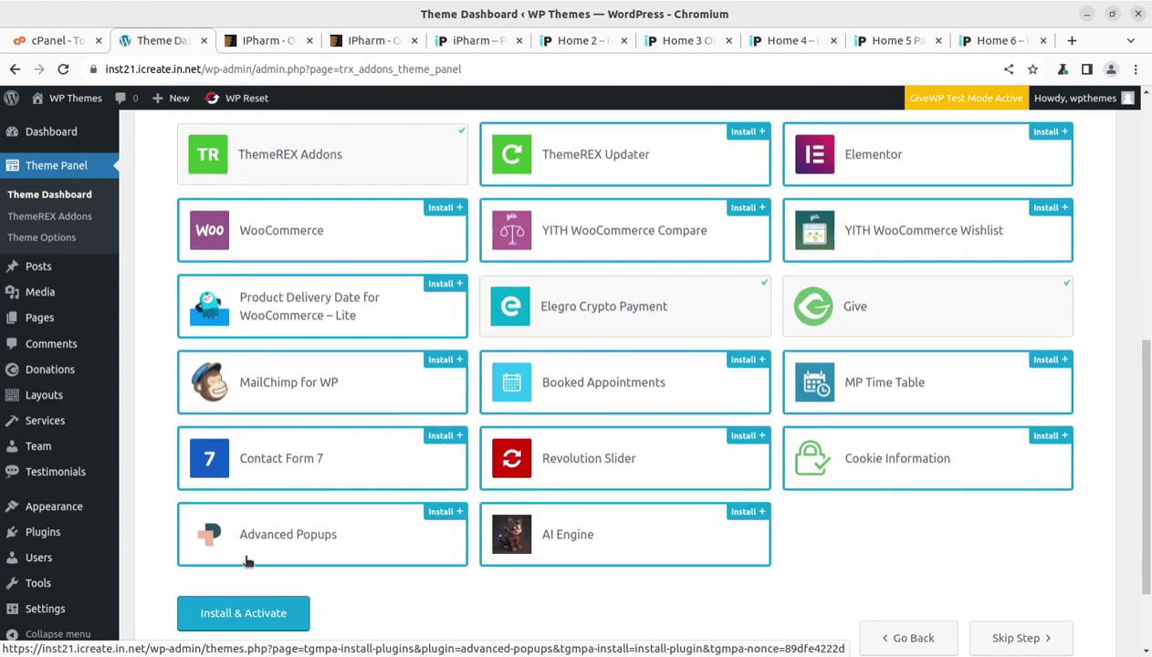
click(242, 617)
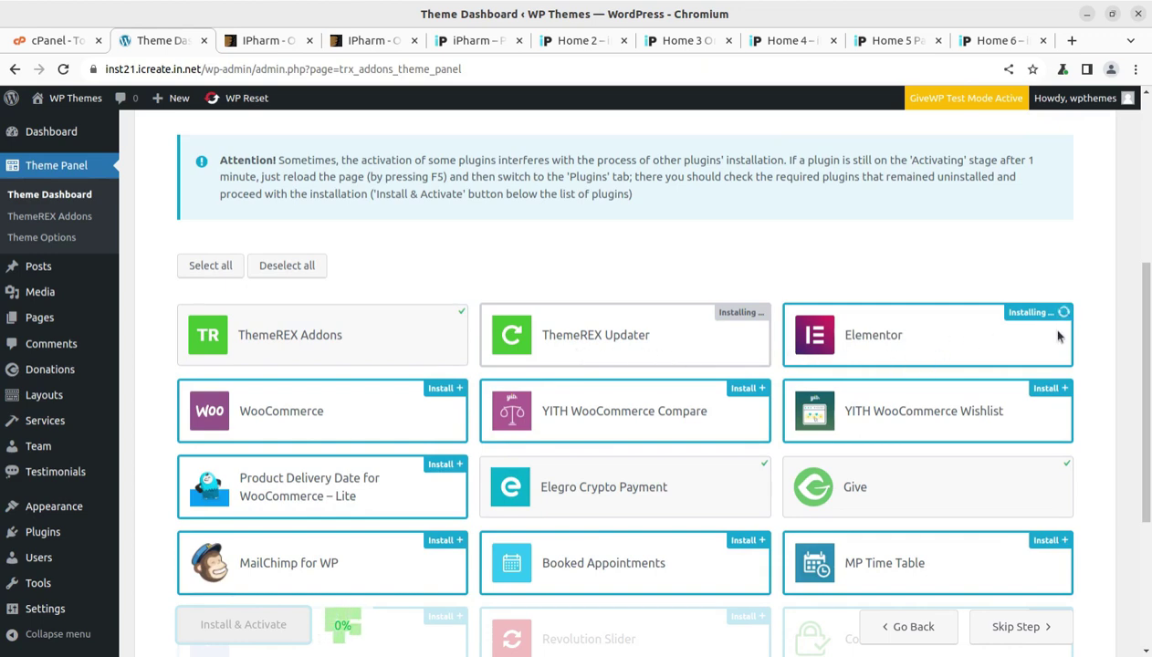
scroll(749, 379, down, 2)
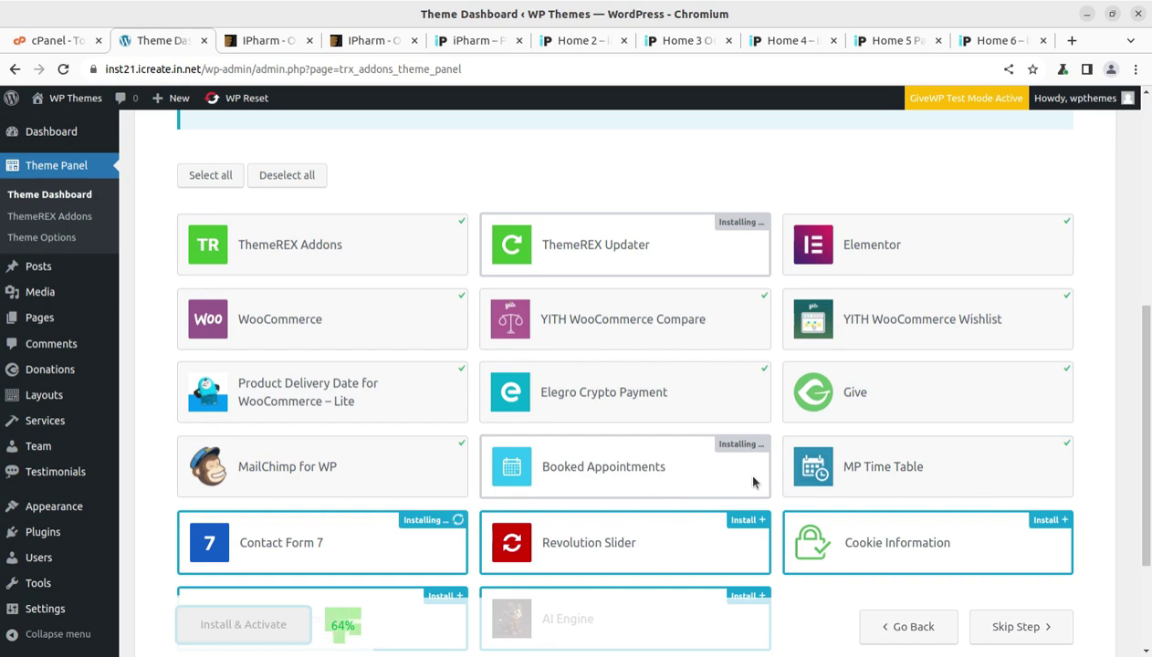
scroll(759, 480, down, 3)
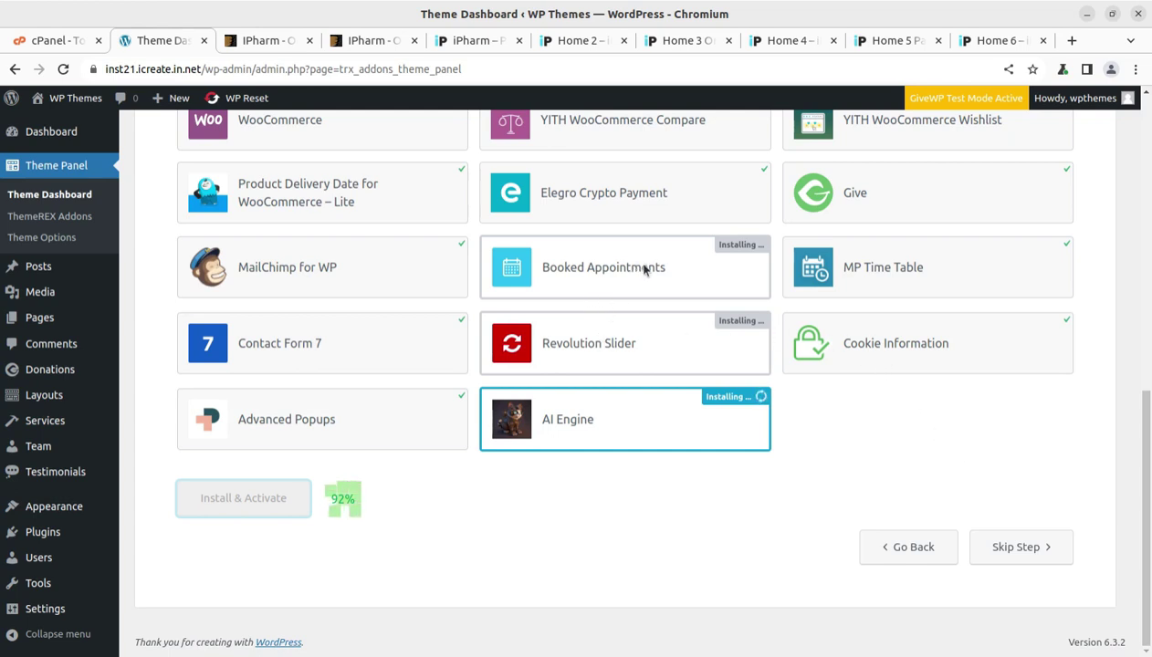
scroll(721, 361, up, 1)
scroll(727, 363, up, 3)
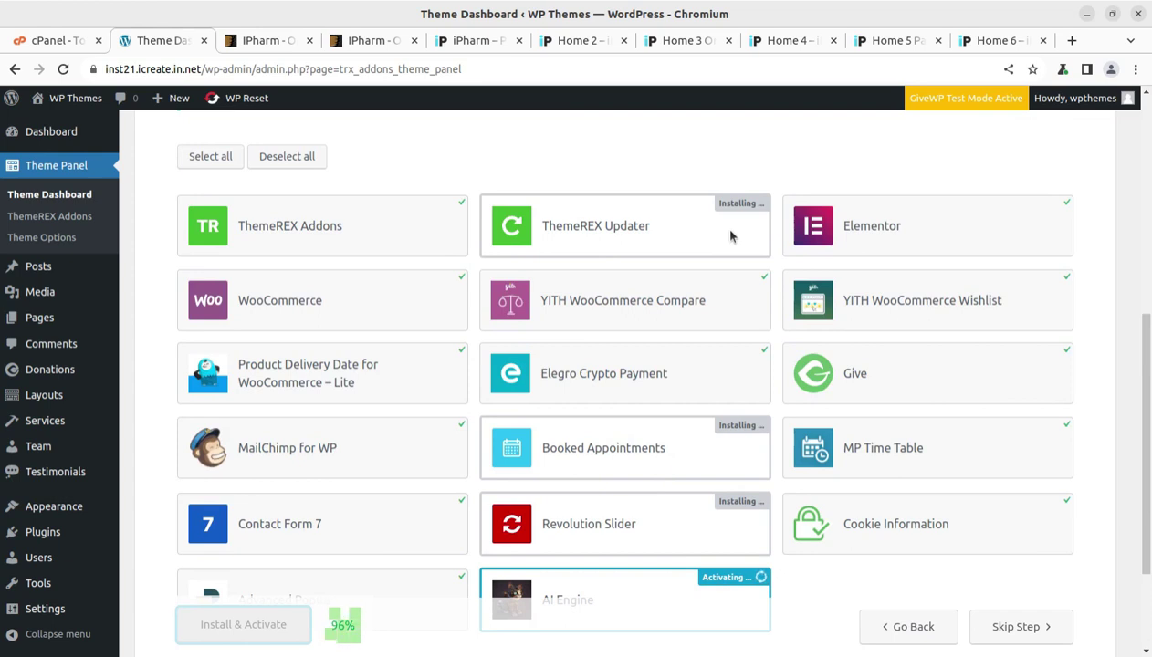
scroll(730, 236, down, 4)
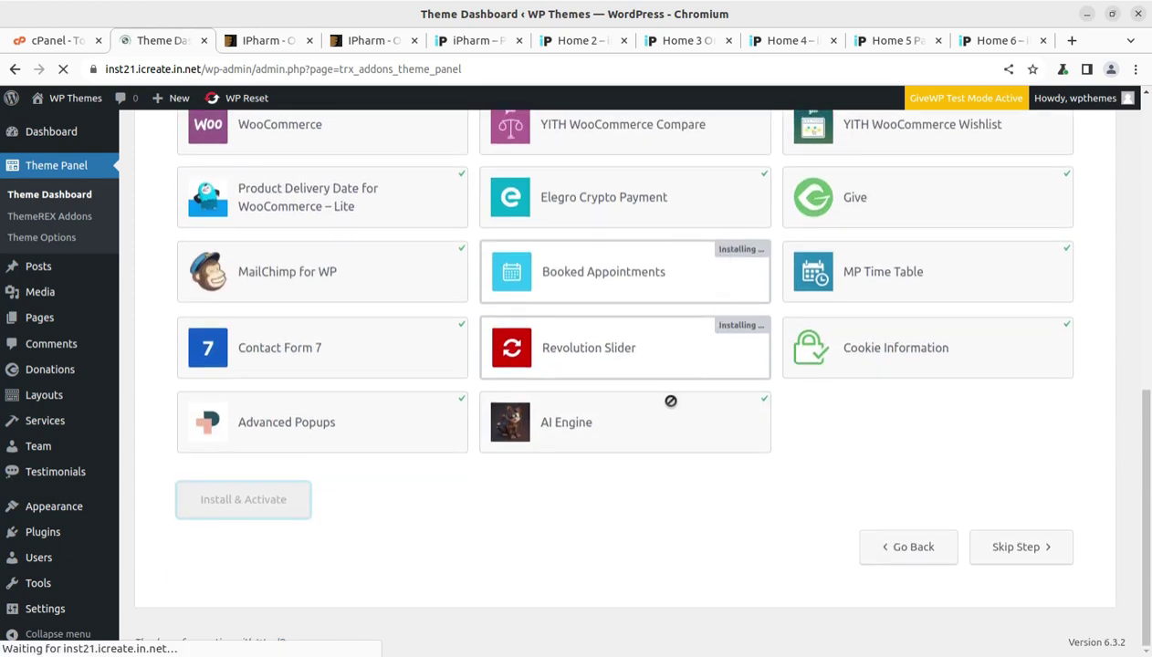
- Open the installed plugins page in a separate browser tab and dismiss its required addons and recommended plugins notices
scroll(699, 475, up, 4)
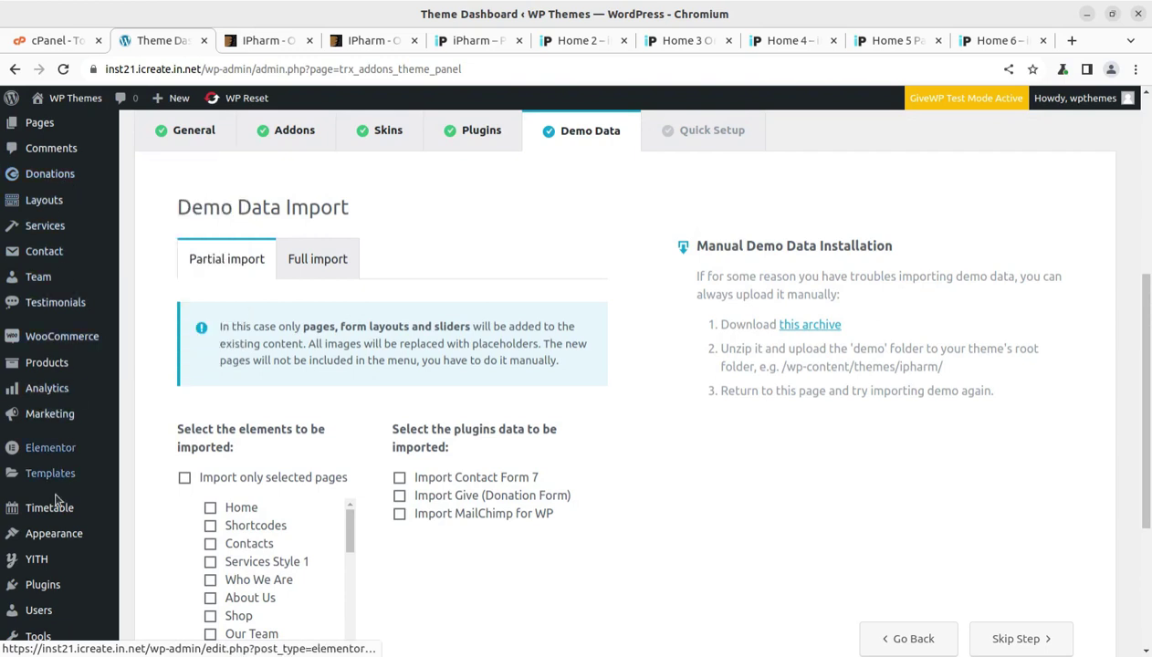
mouse_move(48, 562)
mouse_move(44, 584)
middle_click(168, 570)
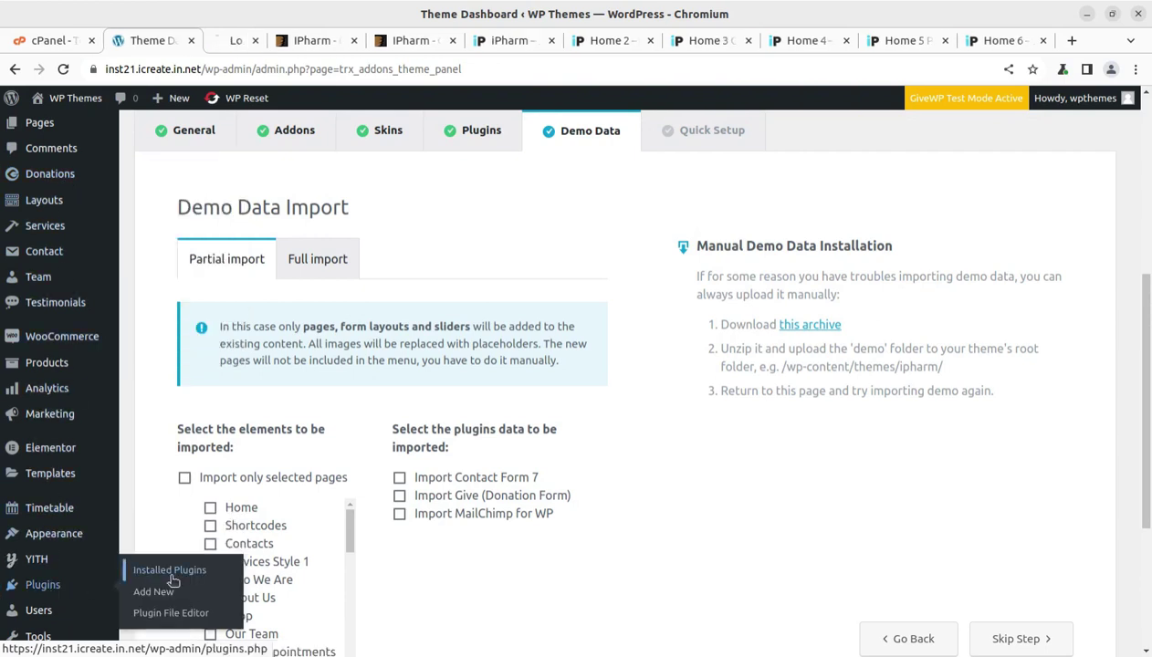
click(234, 41)
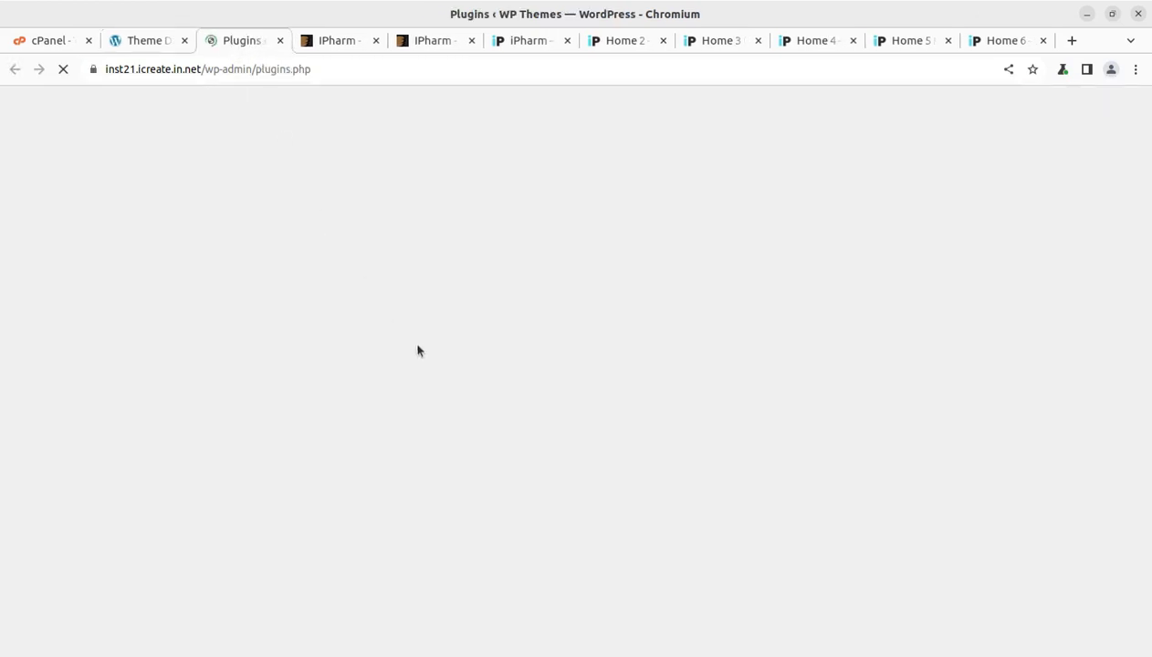
scroll(426, 414, down, 2)
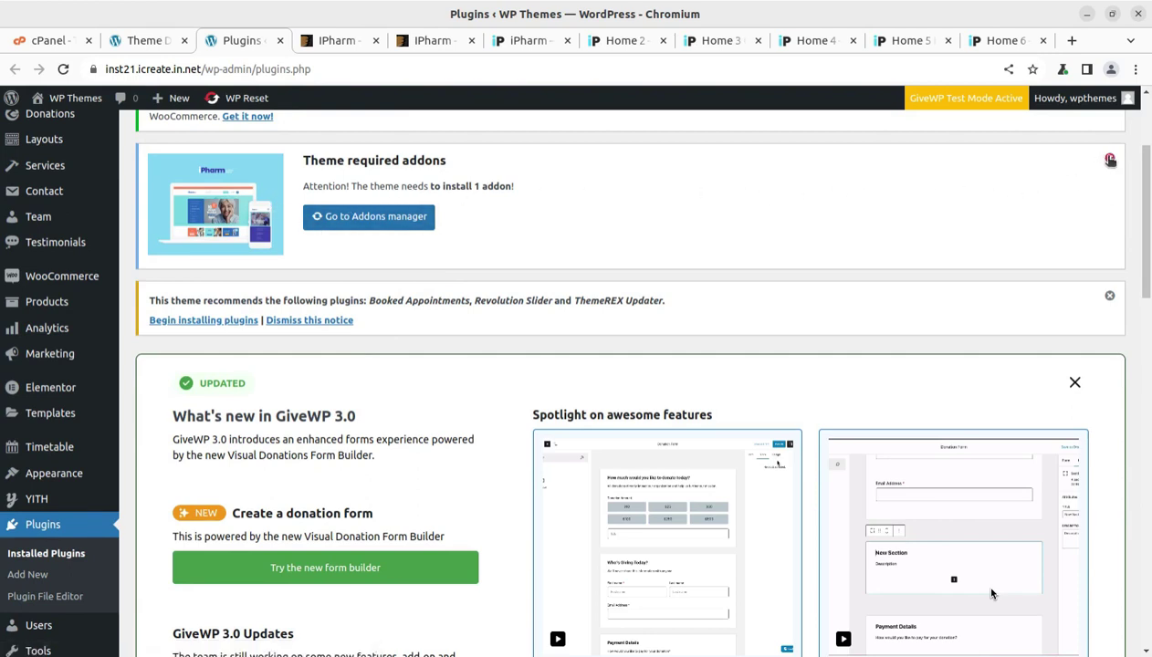
click(1104, 163)
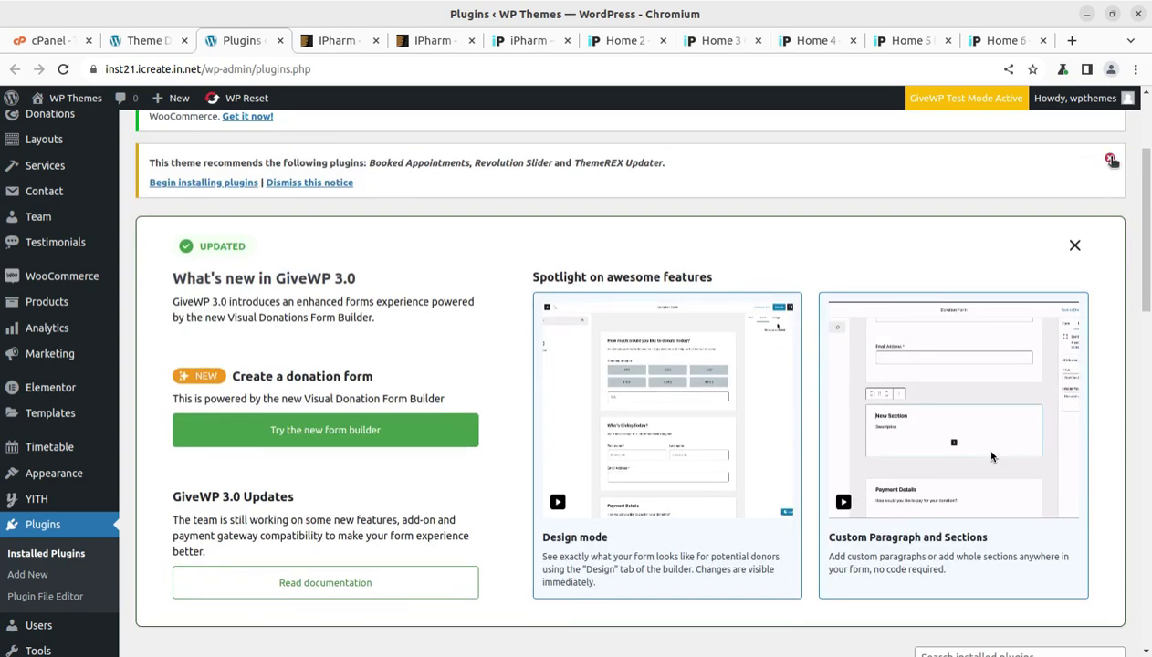
click(1110, 162)
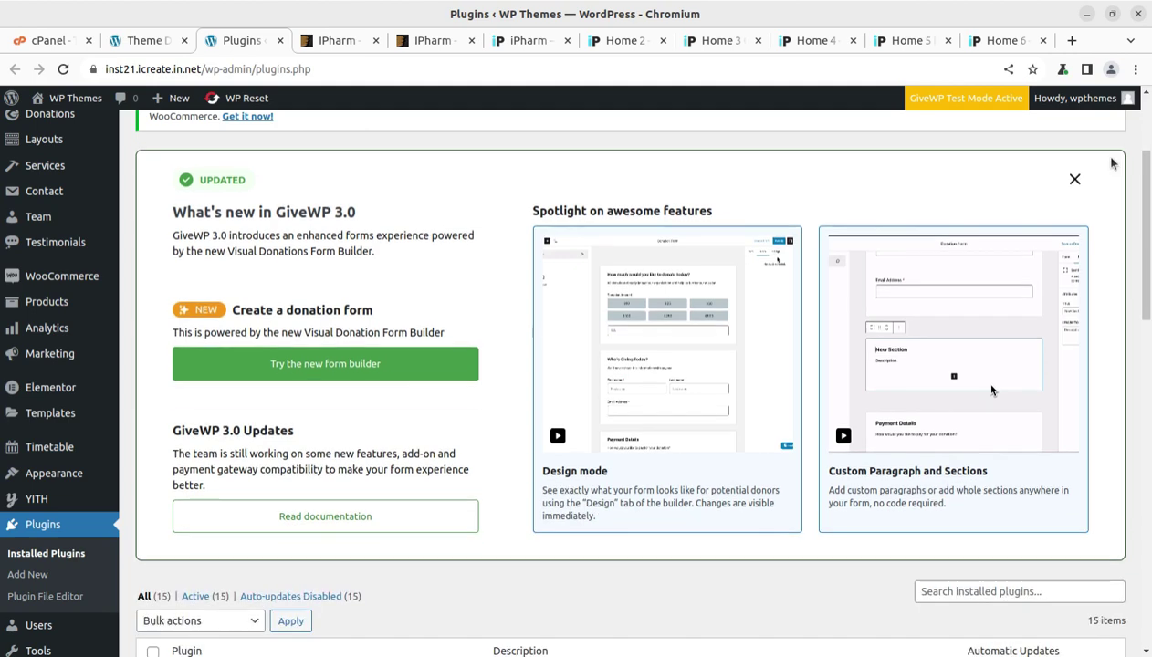
- Deactivate the elegro Crypto Payment plugin and delete it from the site
scroll(548, 327, down, 4)
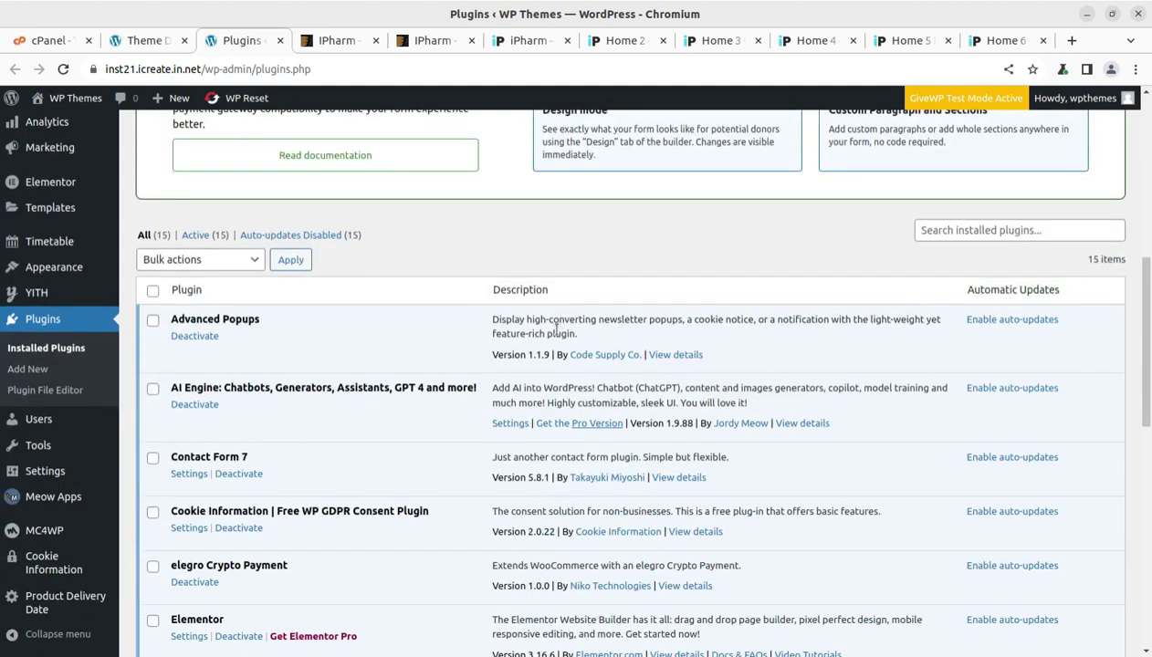
scroll(259, 501, down, 3)
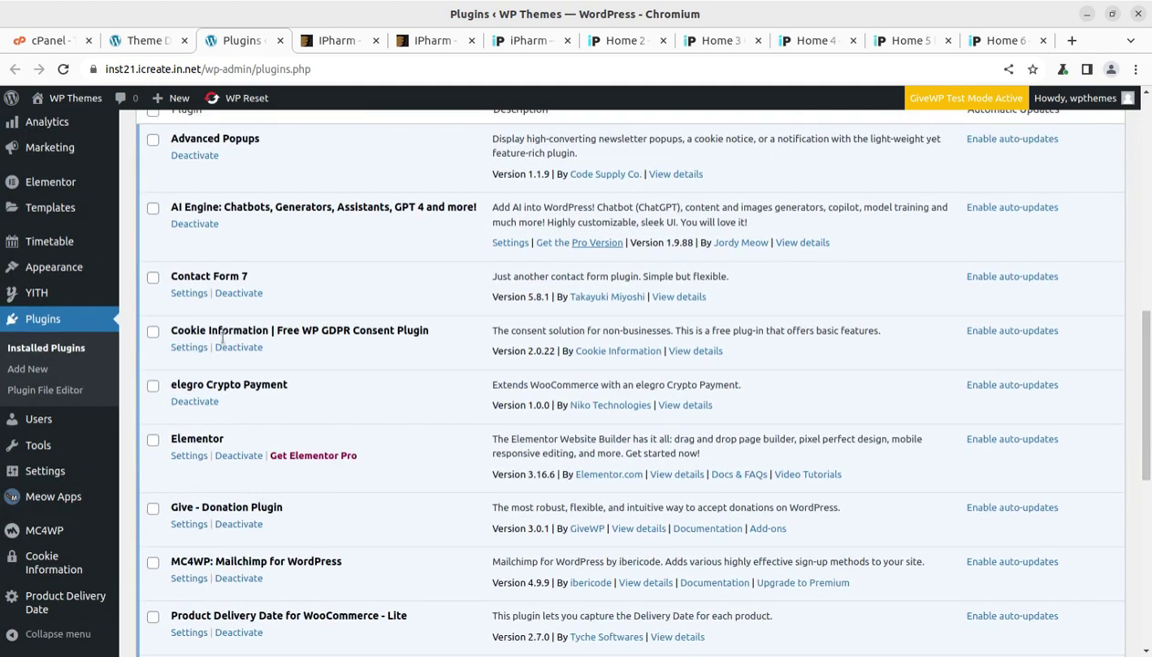
click(194, 402)
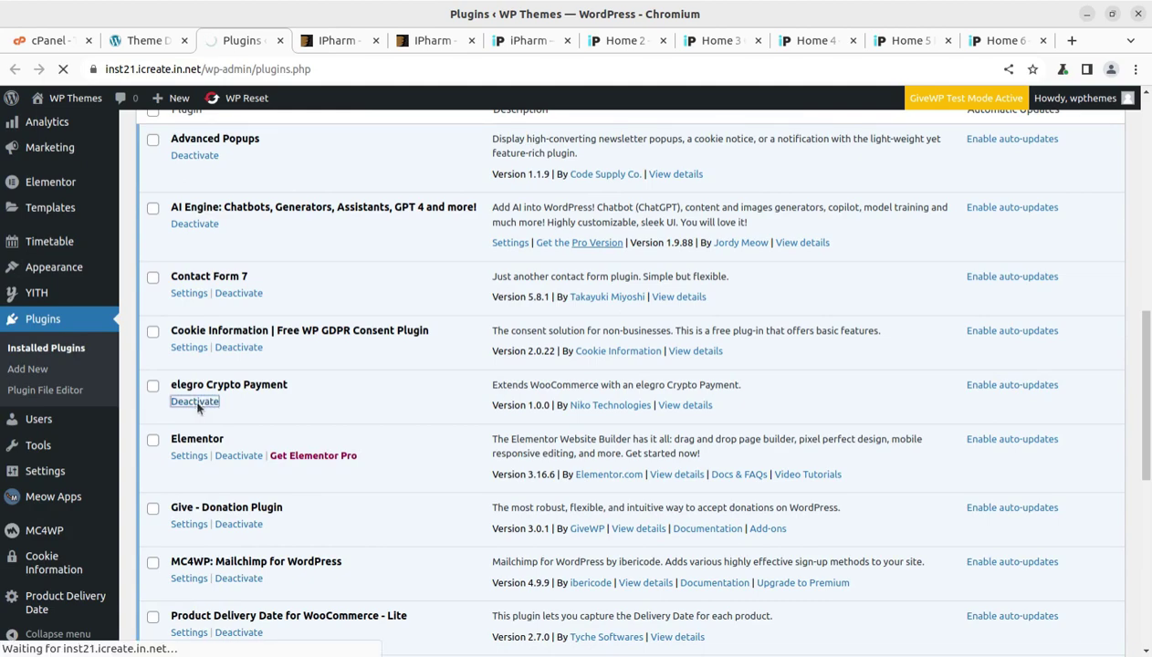
scroll(274, 438, down, 10)
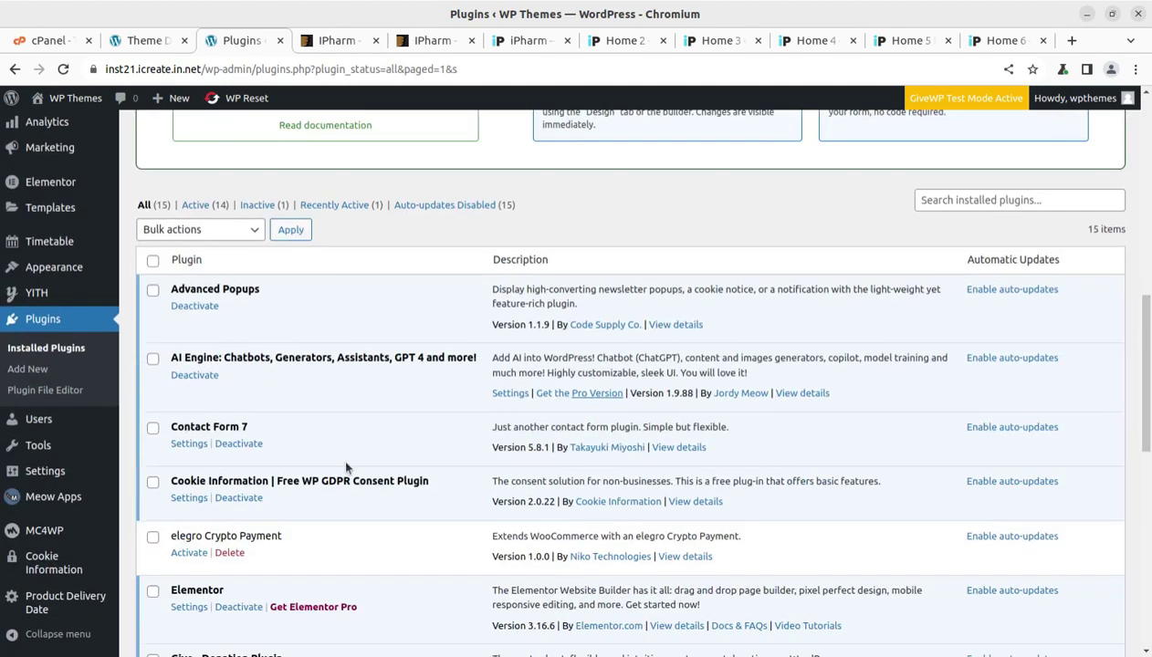
scroll(293, 480, down, 1)
click(230, 462)
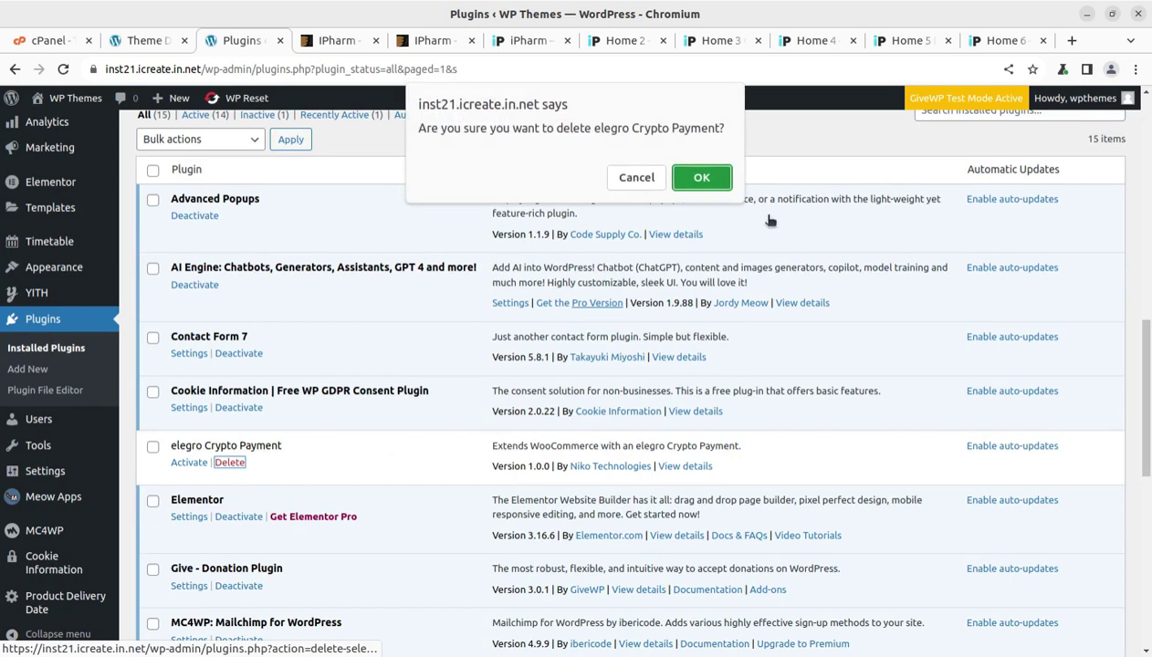
click(701, 178)
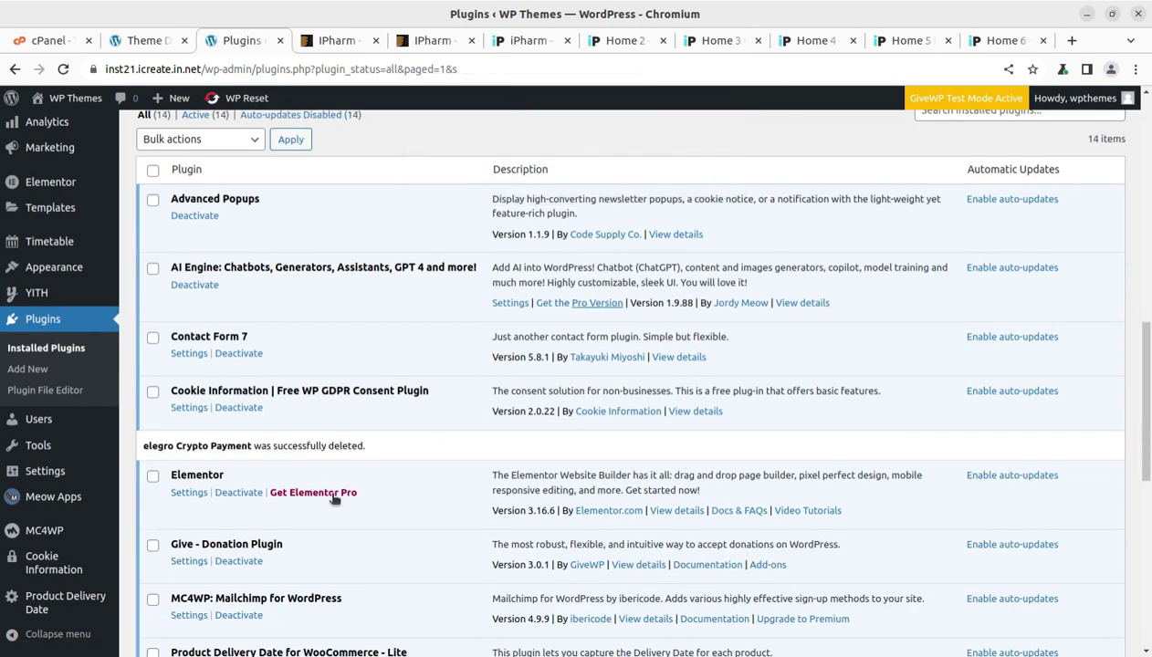
- Deactivate the Give - Donation Plugin, submitting Other as the reason and keeping its GiveWP data
scroll(333, 493, down, 3)
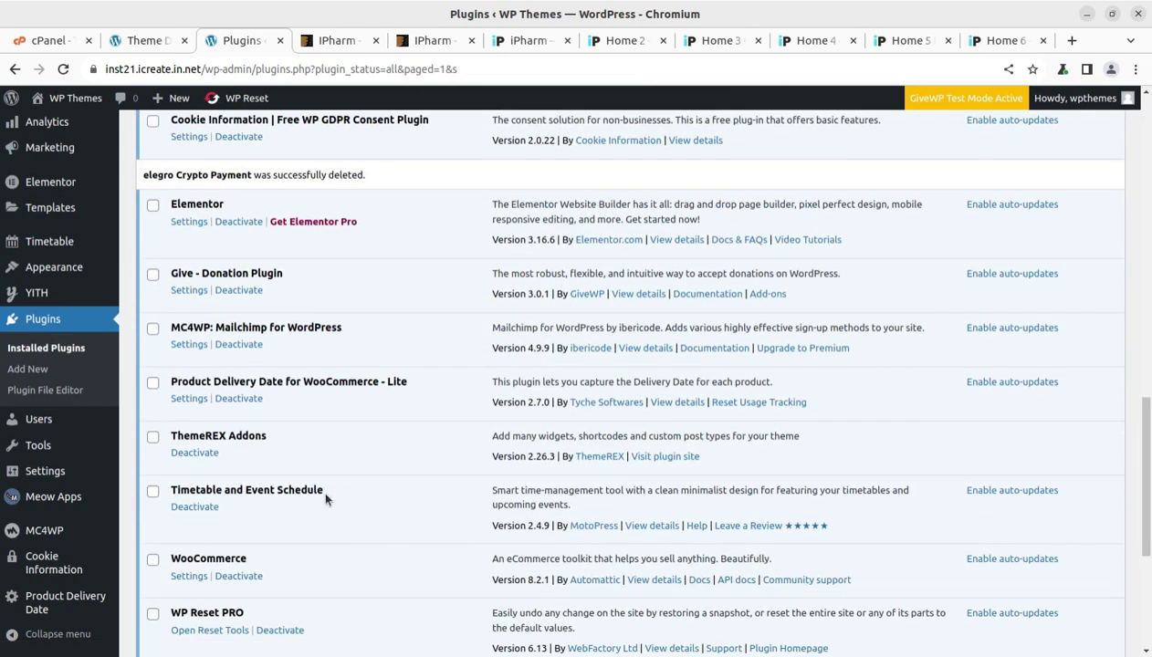
scroll(324, 493, down, 2)
scroll(292, 484, down, 2)
scroll(294, 514, up, 3)
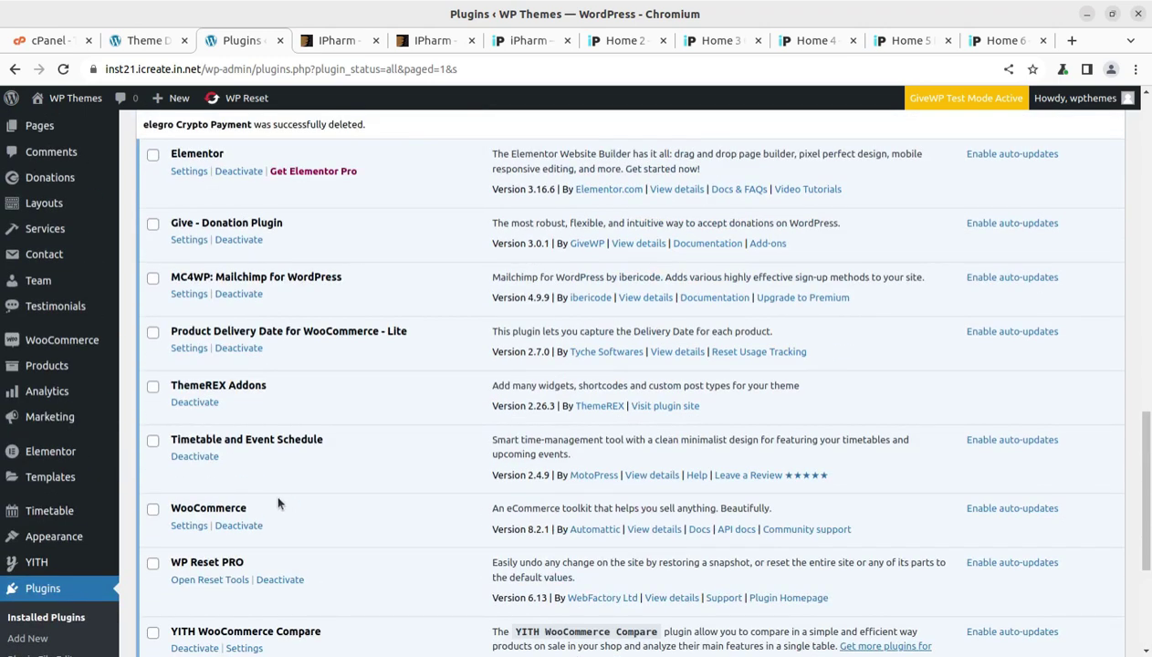
click(240, 242)
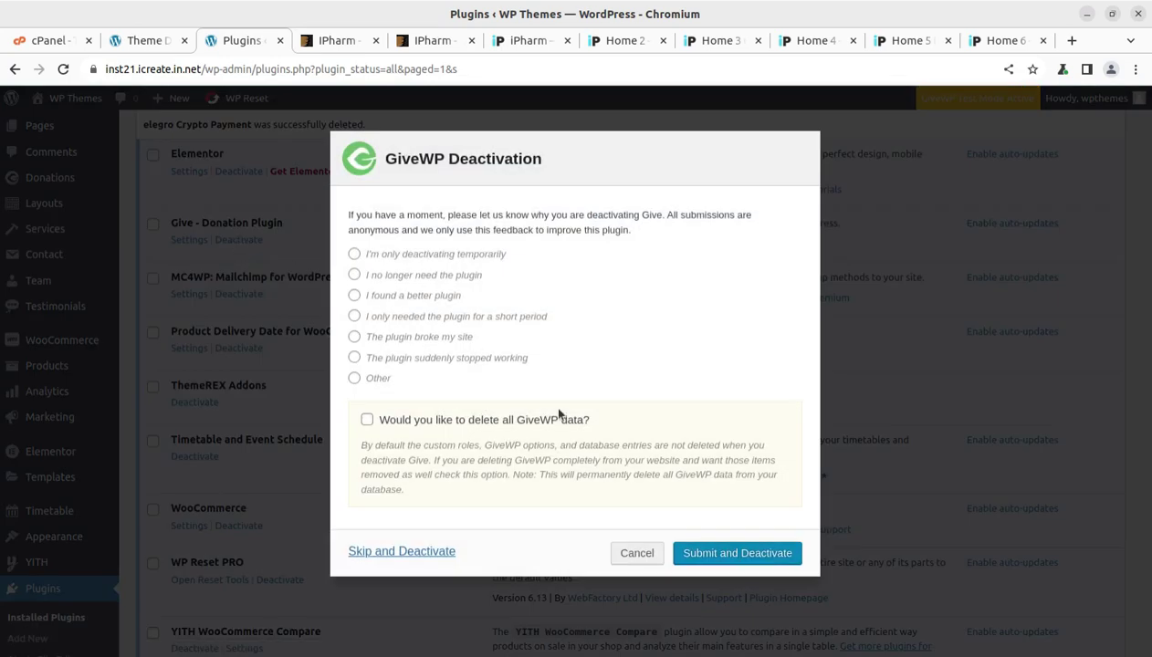
click(714, 554)
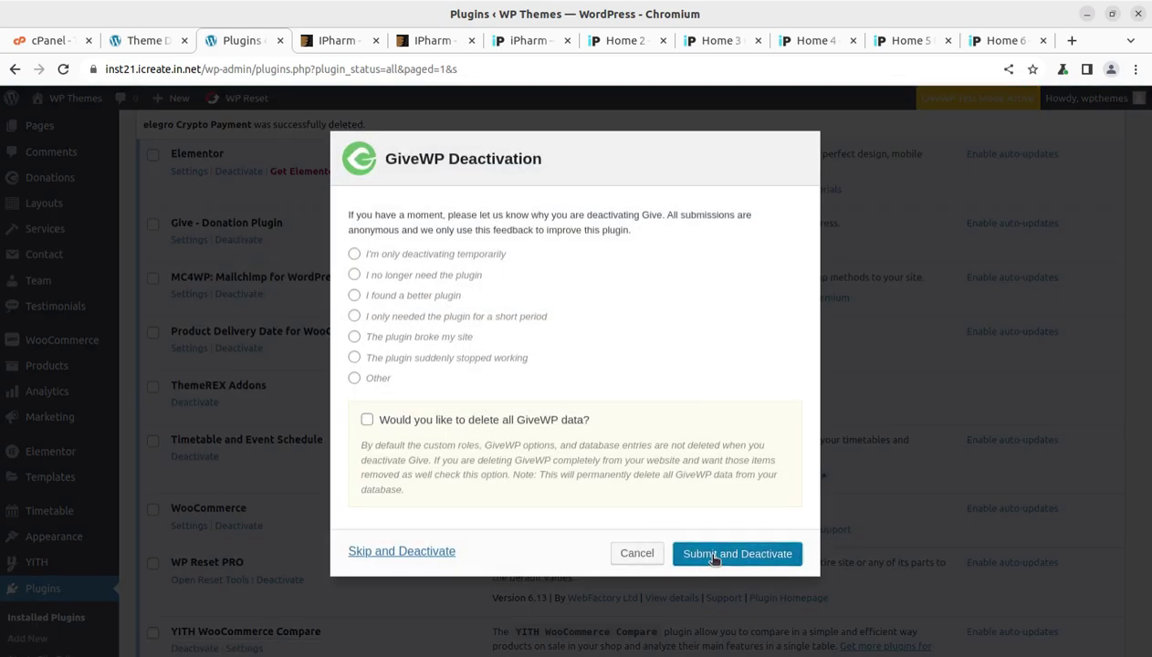
click(354, 357)
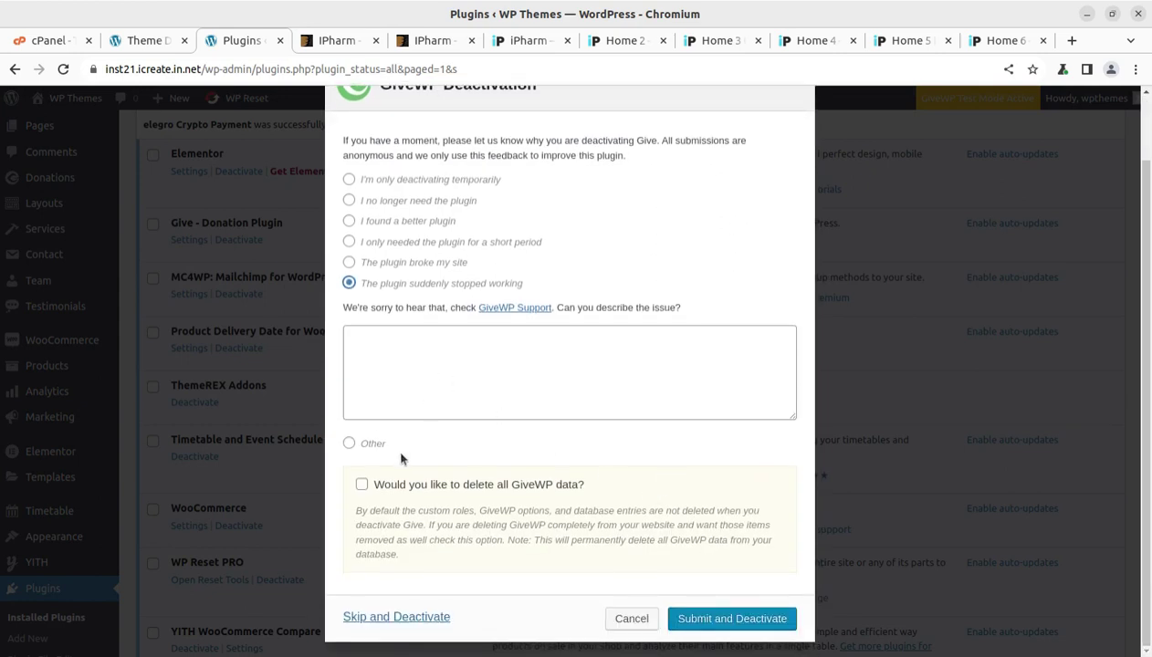
click(349, 442)
click(474, 406)
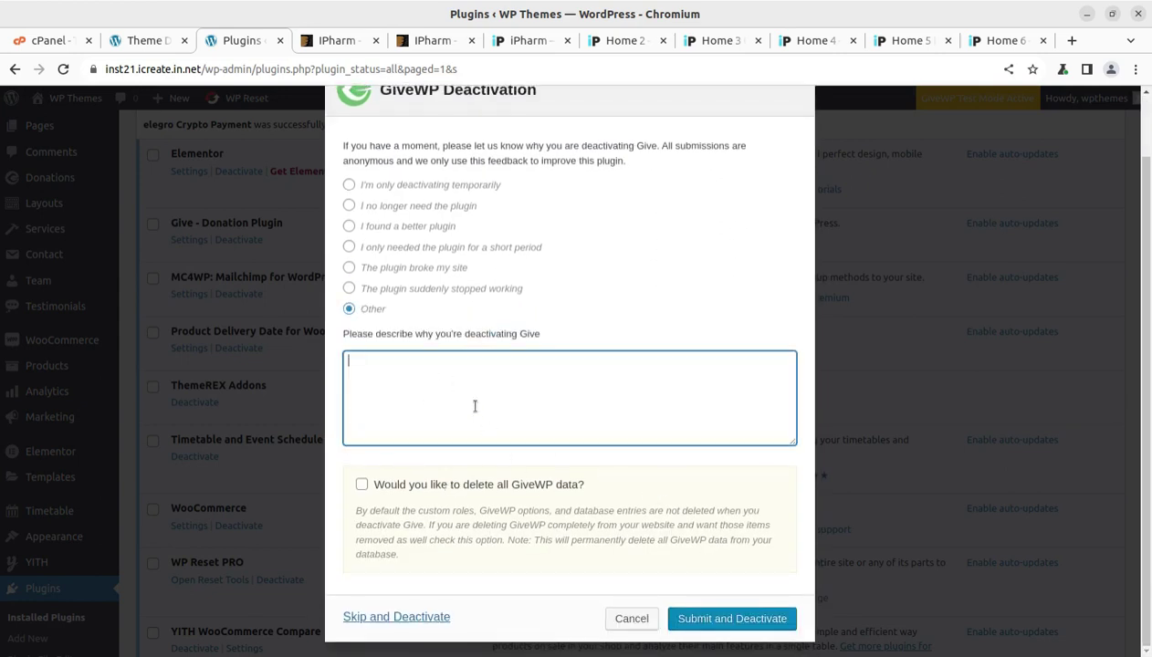
click(745, 625)
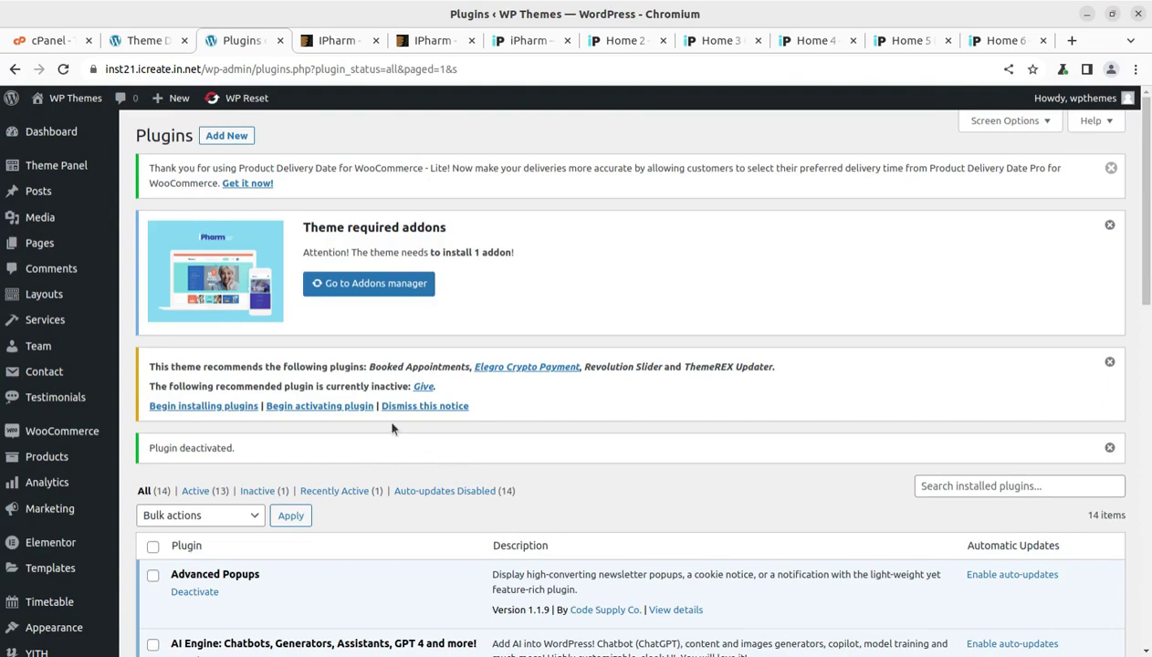
- Check the installed plugins list and open the form for uploading a plugin in .zip format
scroll(201, 412, down, 5)
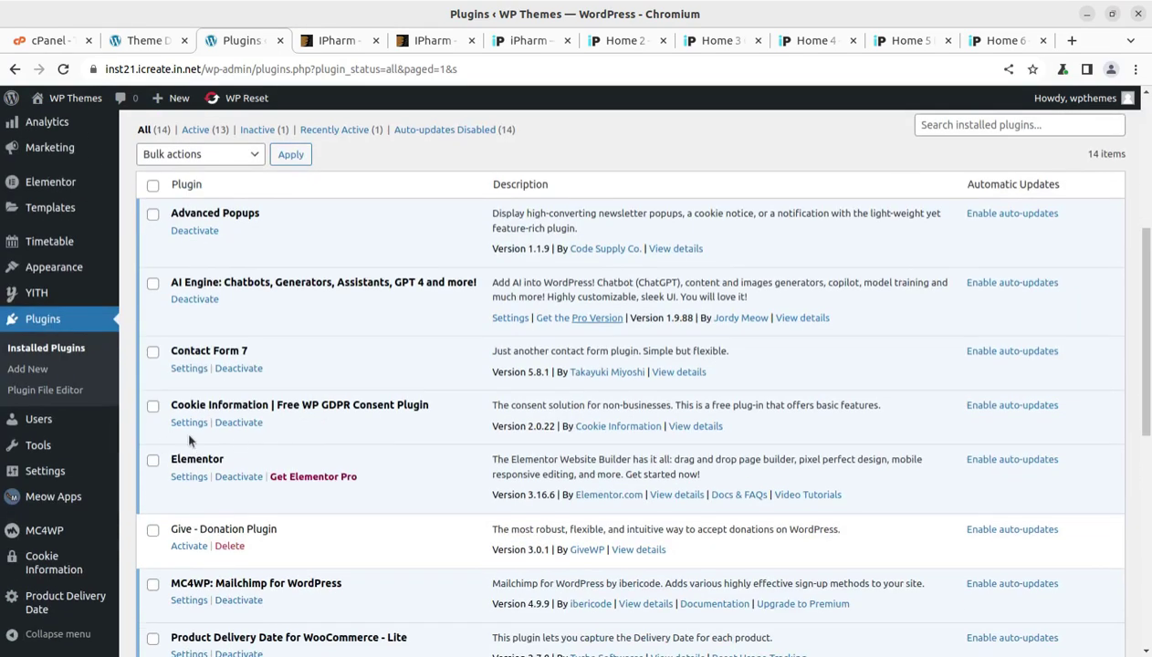
scroll(430, 471, down, 7)
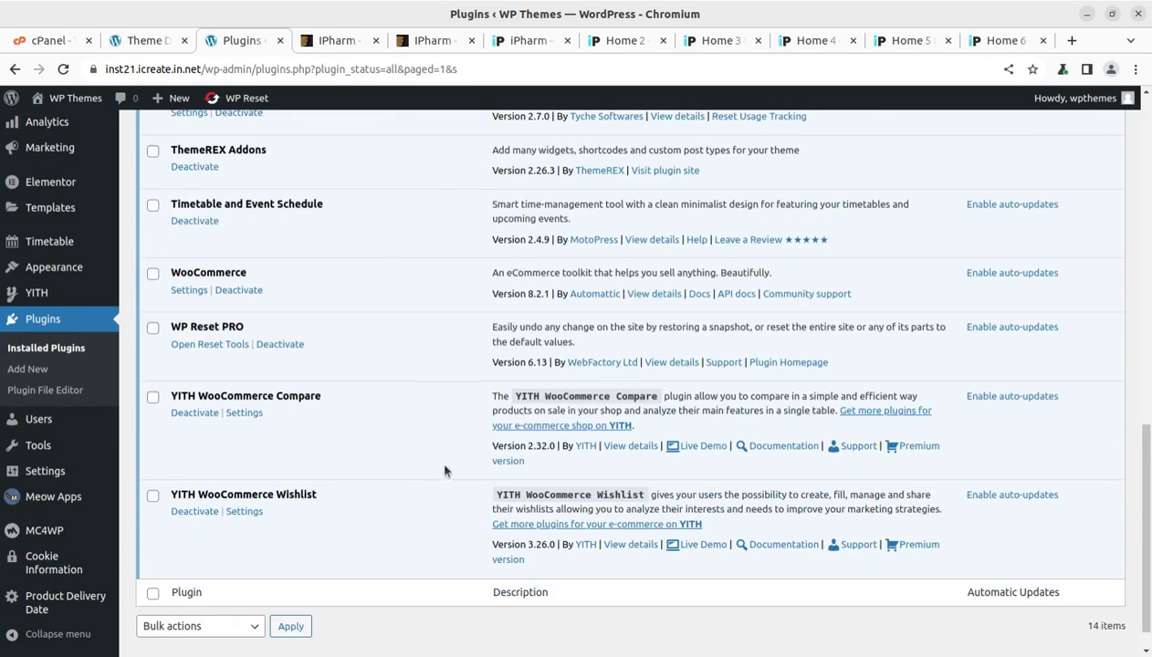
scroll(428, 466, up, 6)
scroll(428, 465, up, 6)
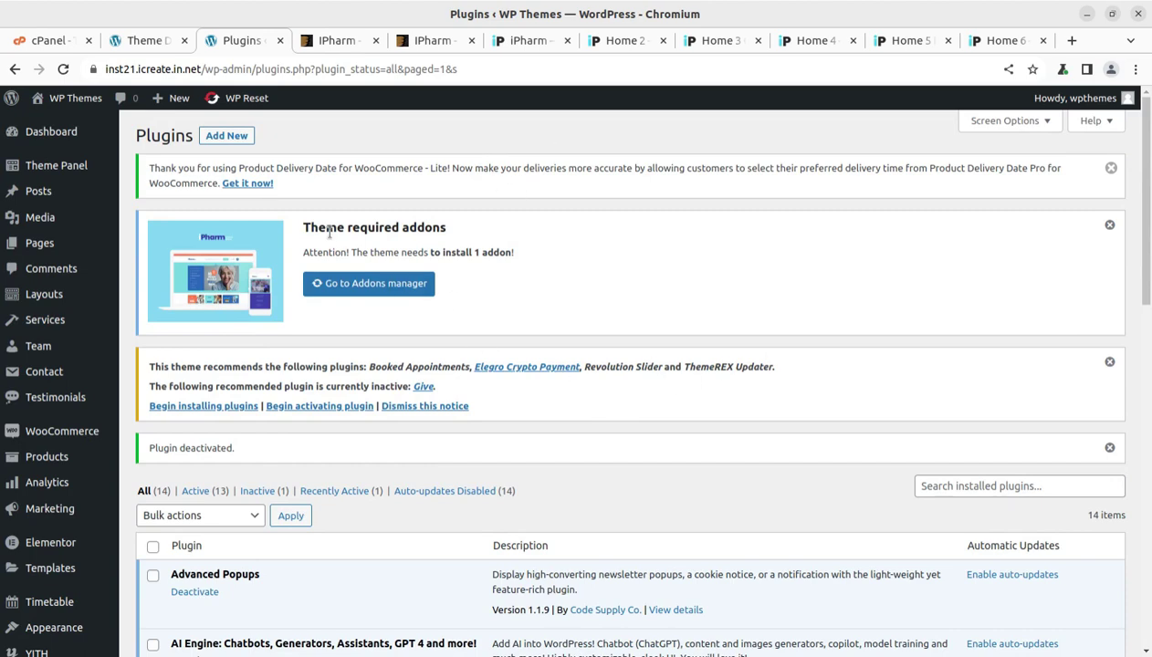
scroll(95, 525, down, 4)
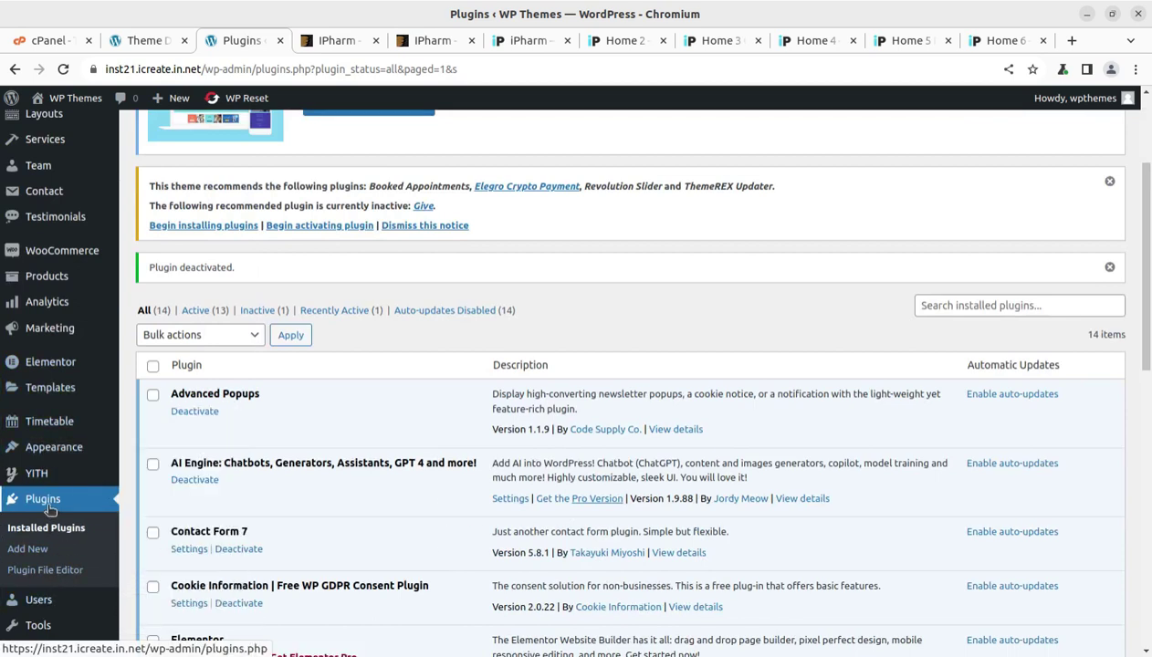
click(27, 550)
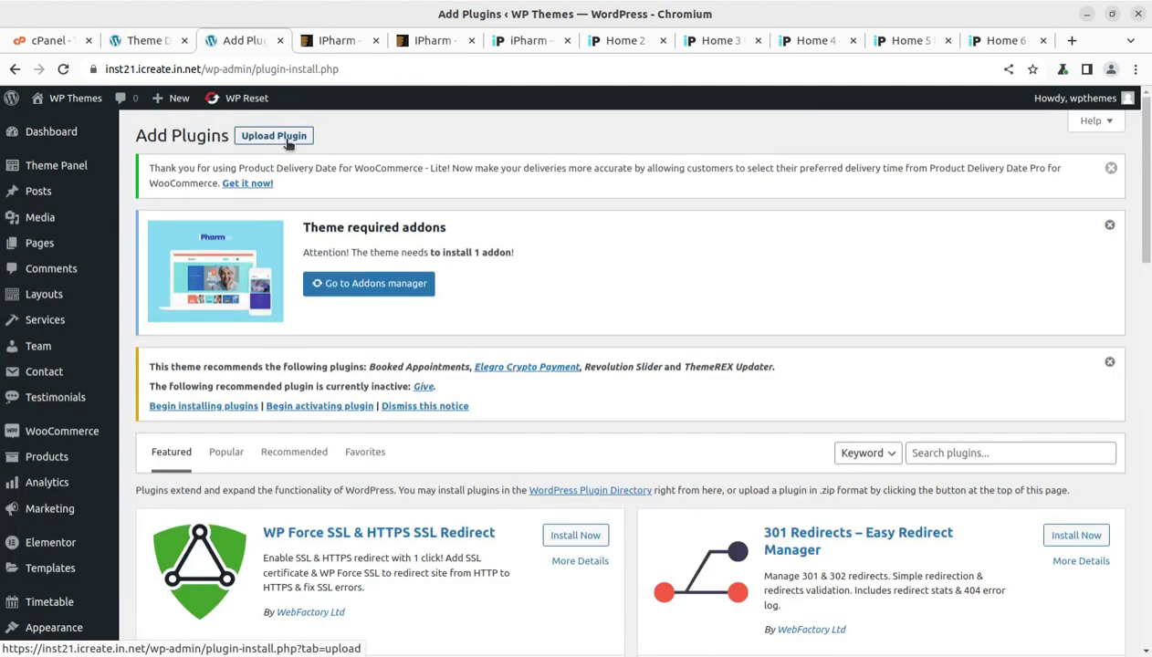
click(288, 141)
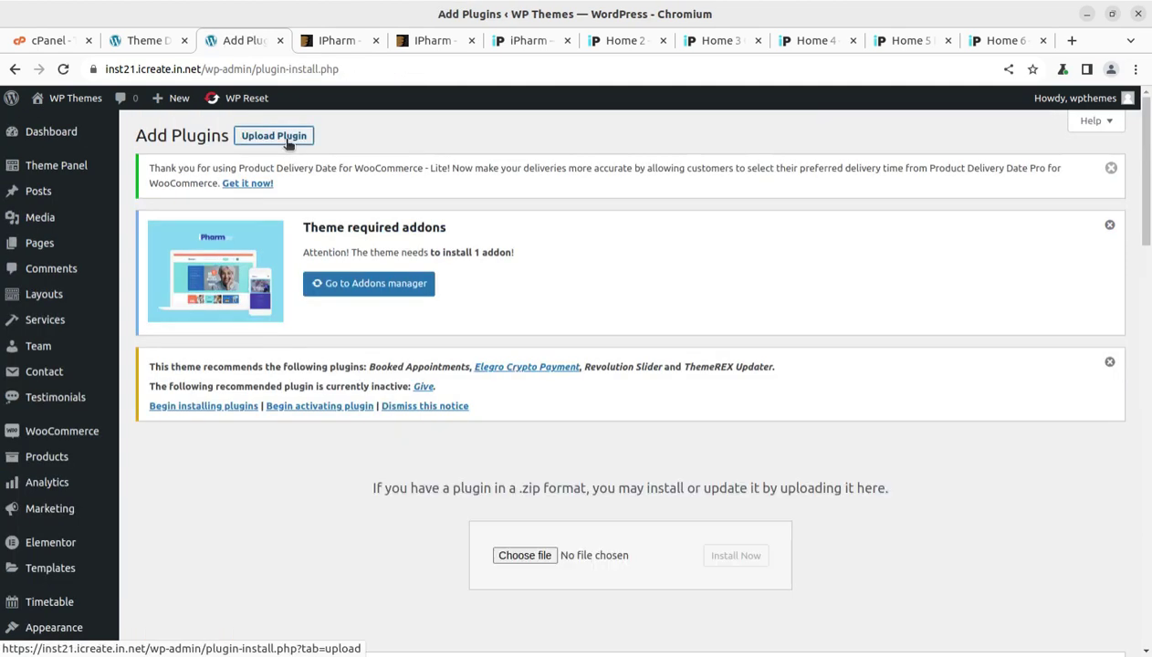
- Choose booked.zip from the plugins folder of ipharm_v1.1.0 and install it
click(523, 556)
double_click(437, 248)
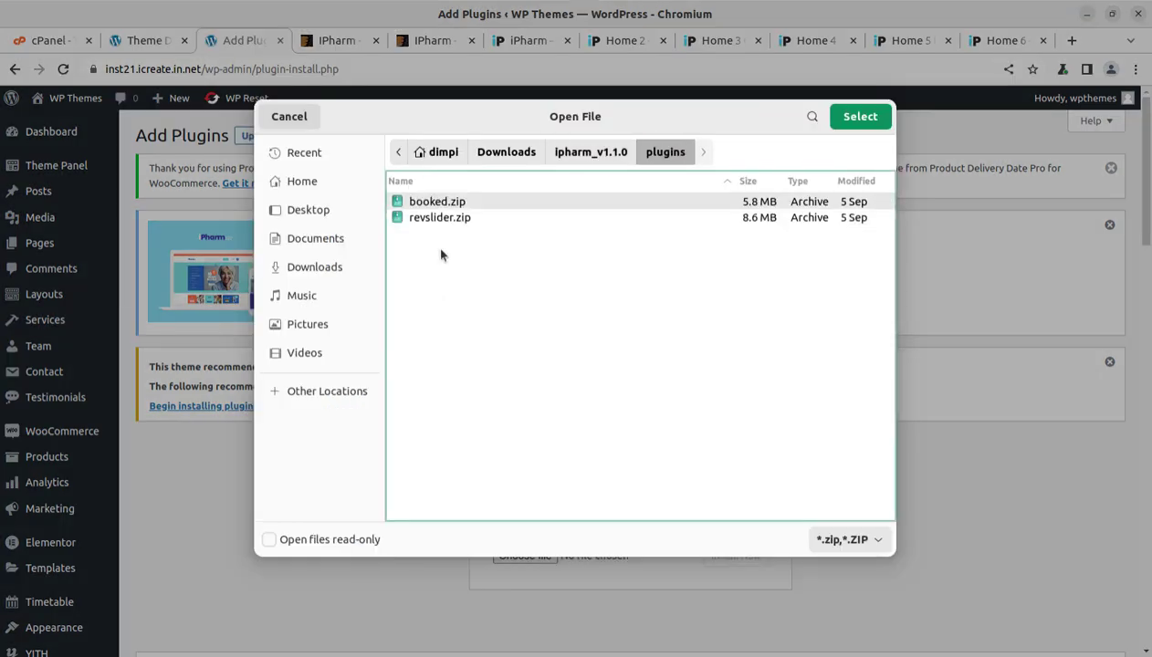
click(858, 118)
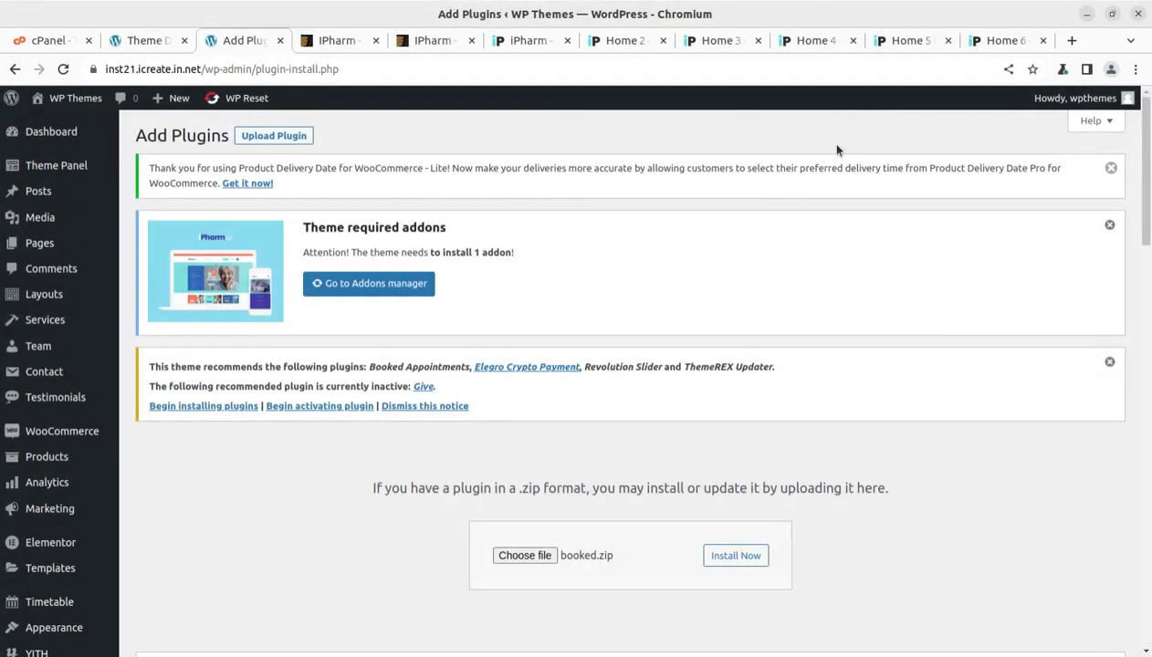
click(743, 559)
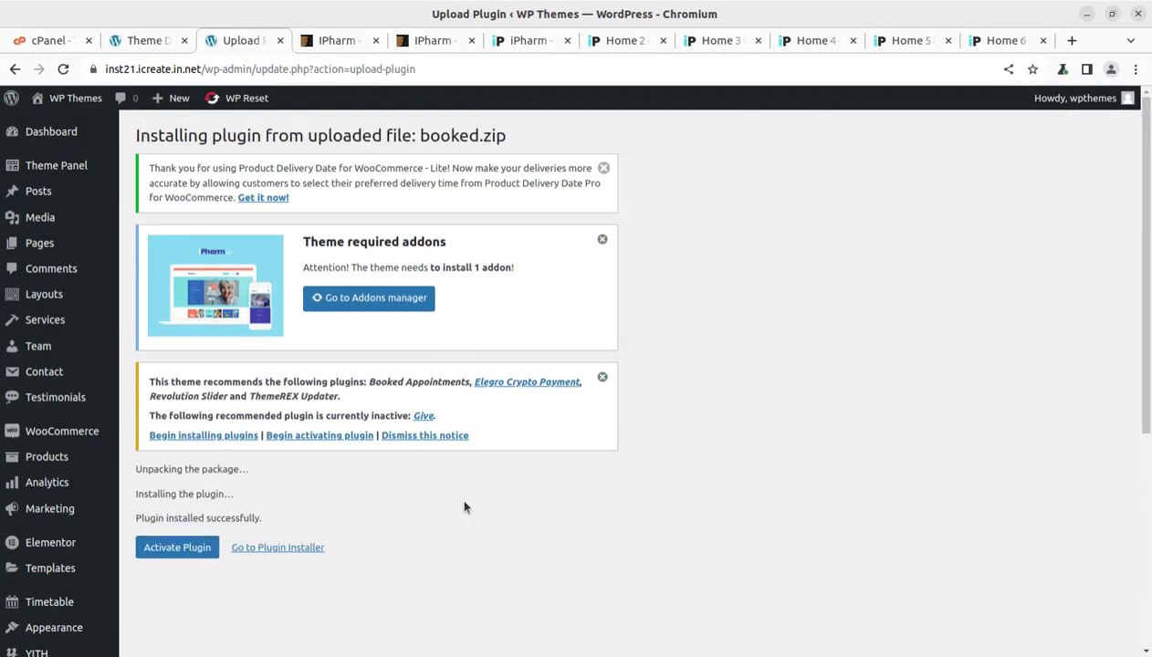
- Activate the Booked plugin, and upload, install and activate revslider.zip from the same plugins folder
click(197, 552)
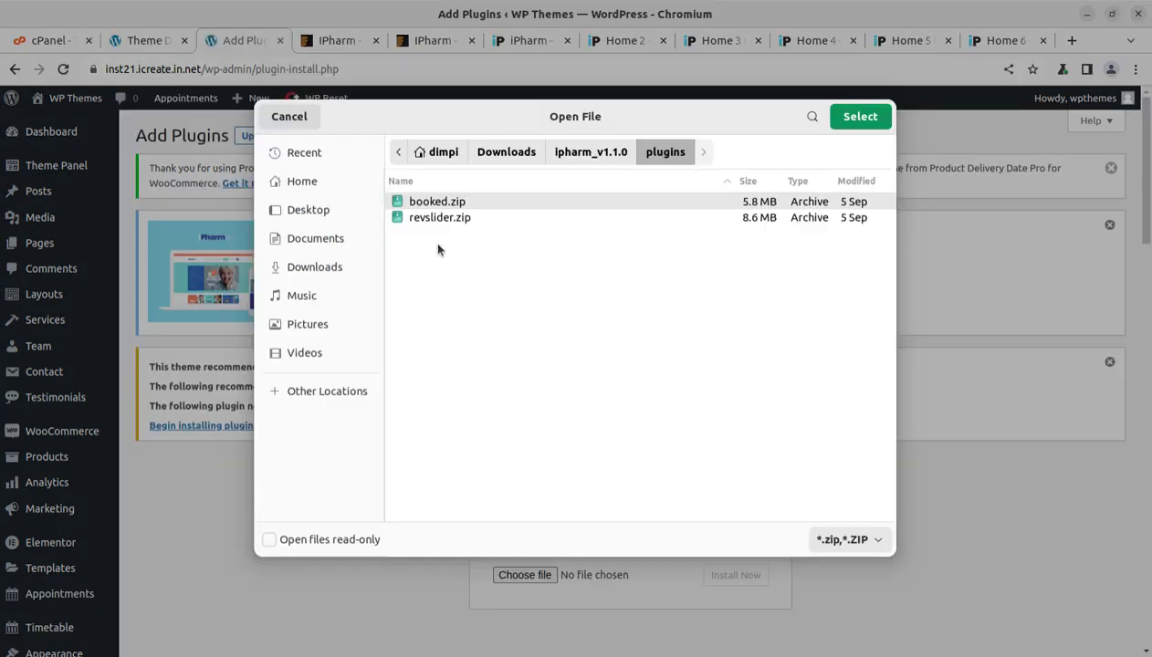
click(847, 117)
click(737, 578)
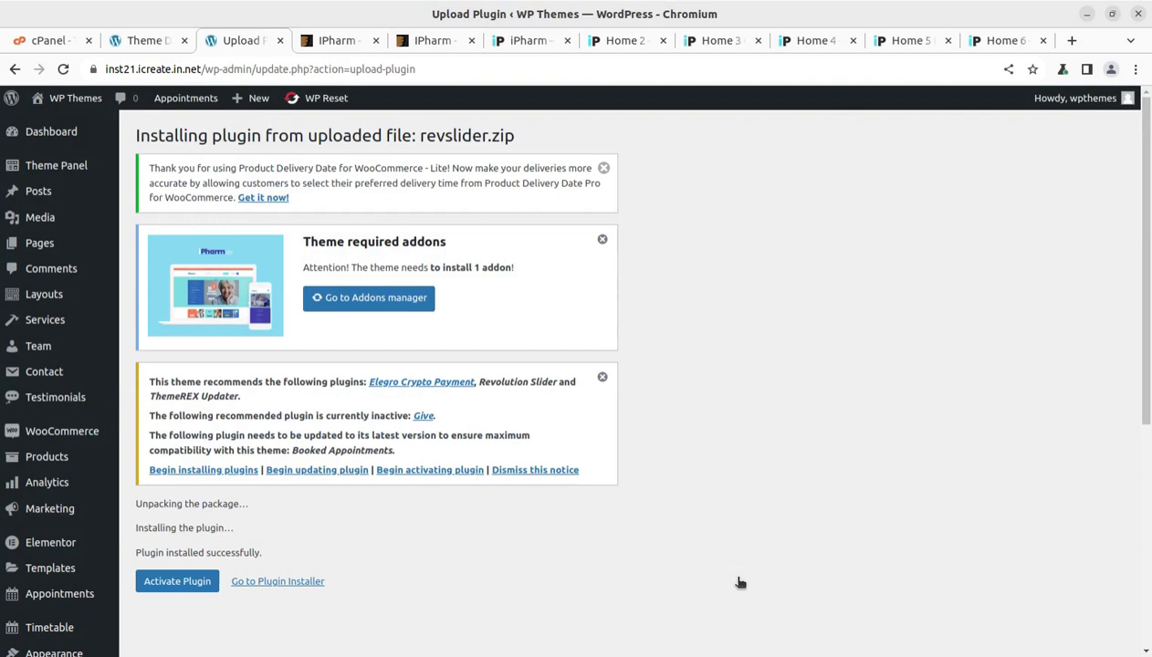
click(178, 582)
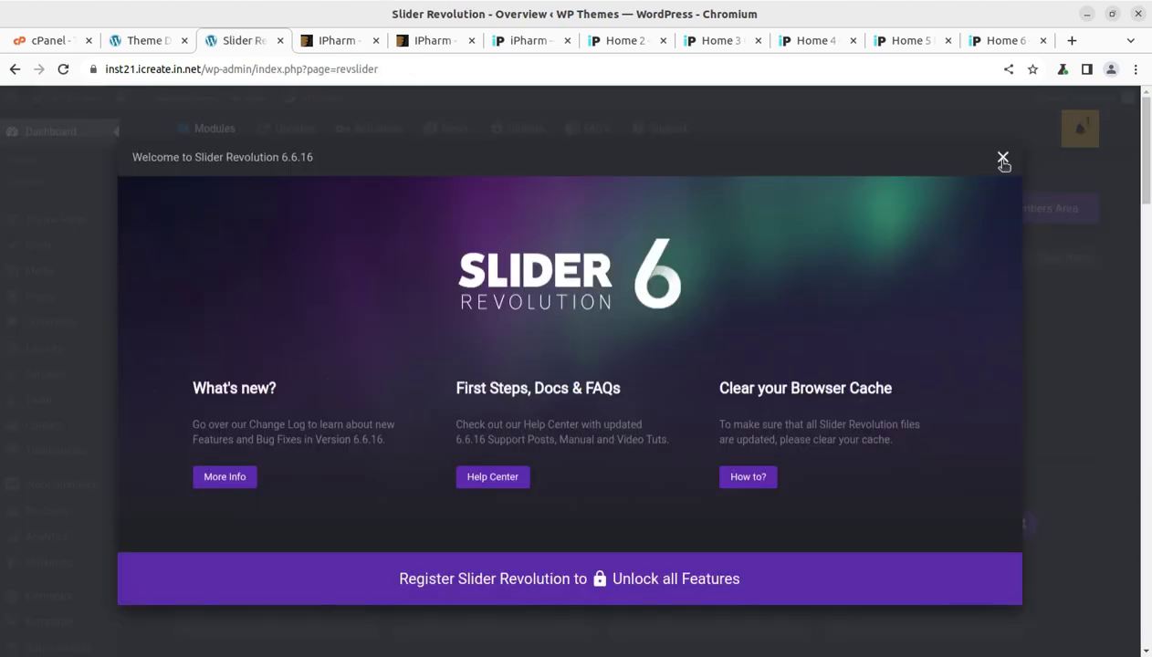
click(1003, 159)
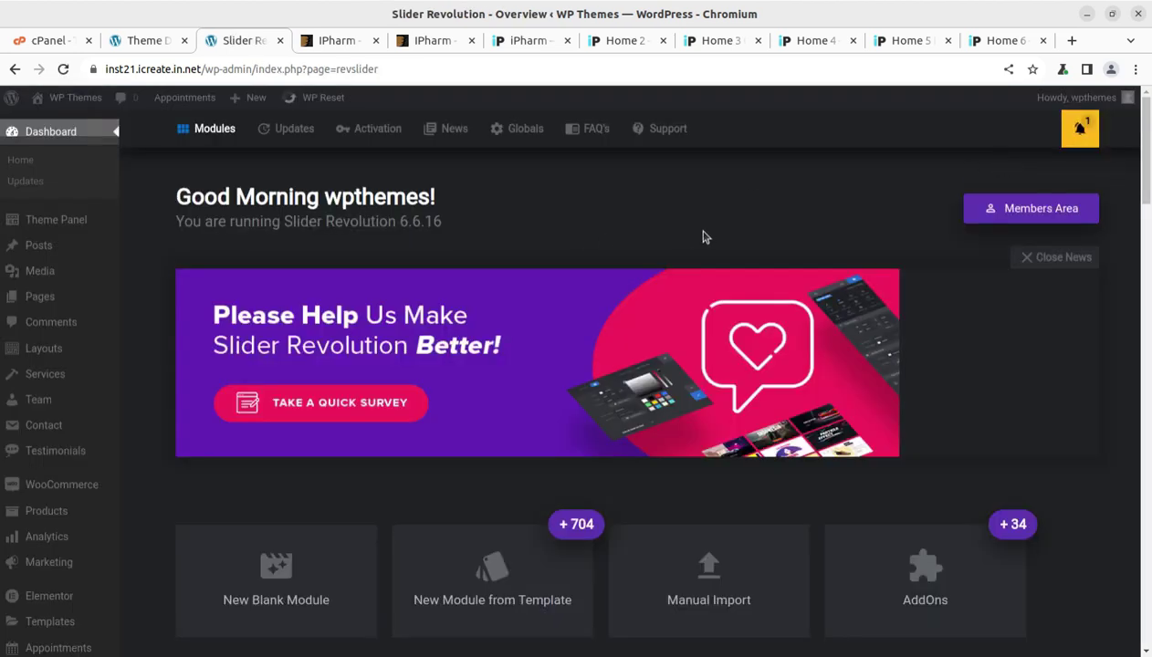
click(279, 40)
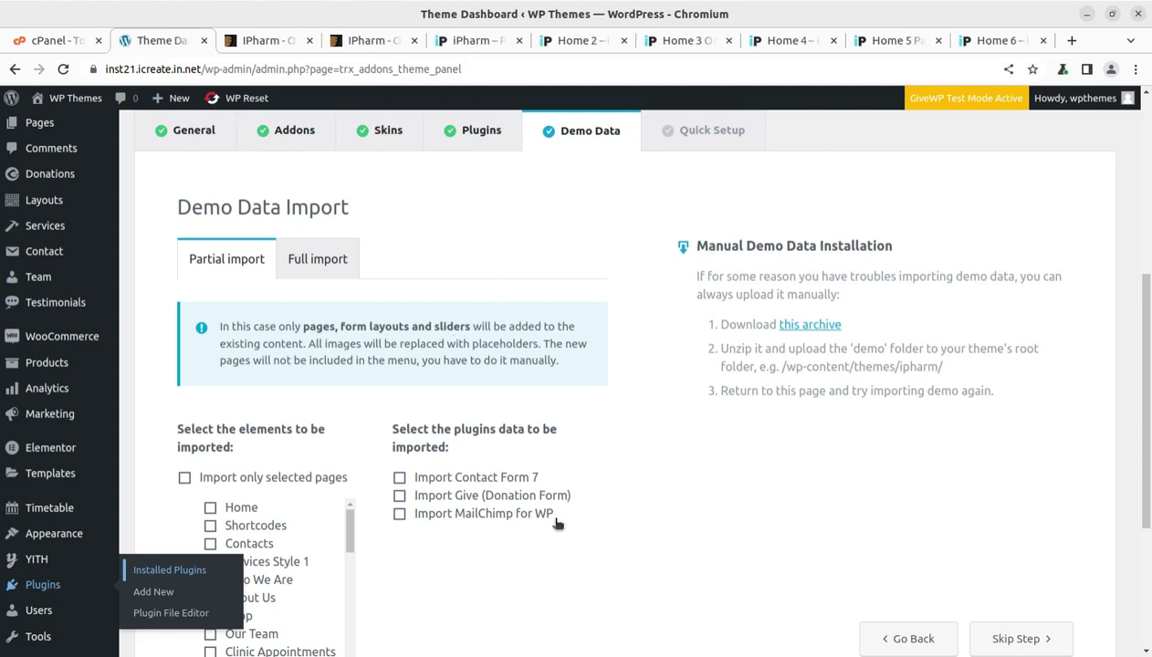
- Switch the theme's Demo Data Import to Full import and accept that all old data is erased
scroll(556, 525, up, 3)
scroll(599, 416, down, 5)
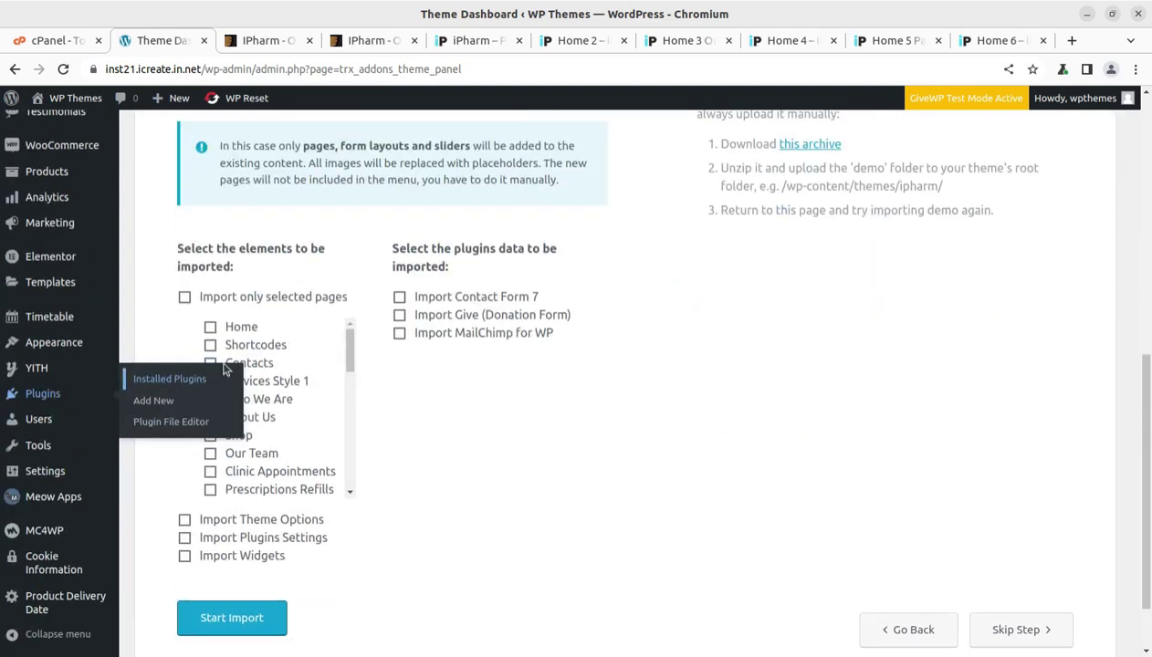
scroll(529, 403, up, 3)
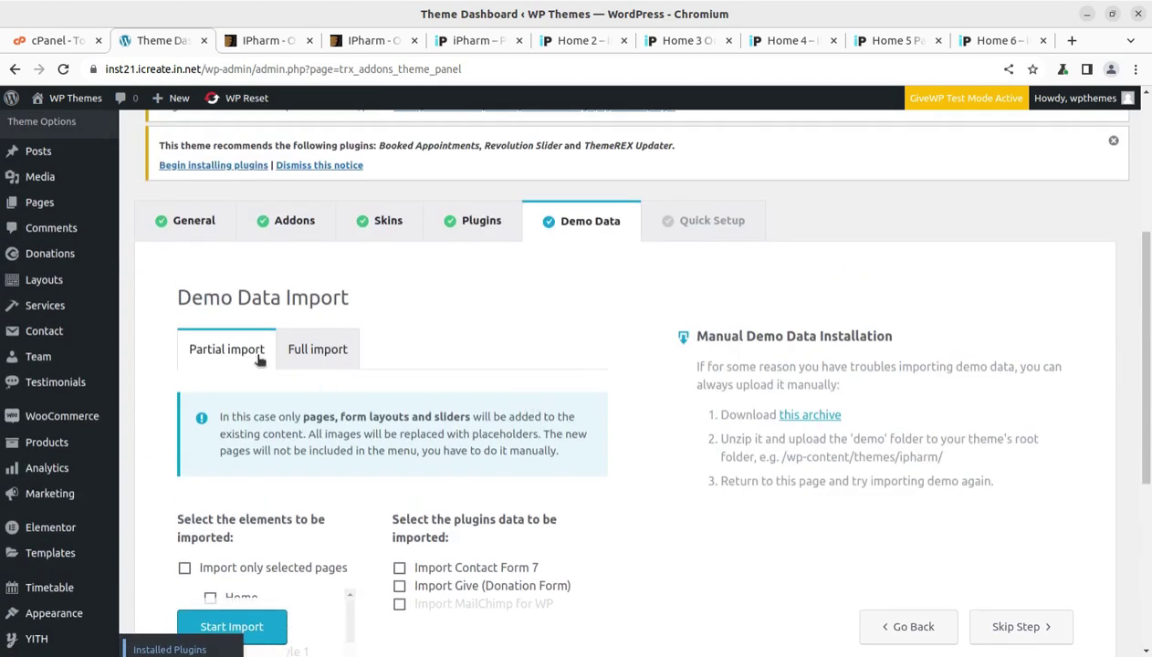
click(308, 352)
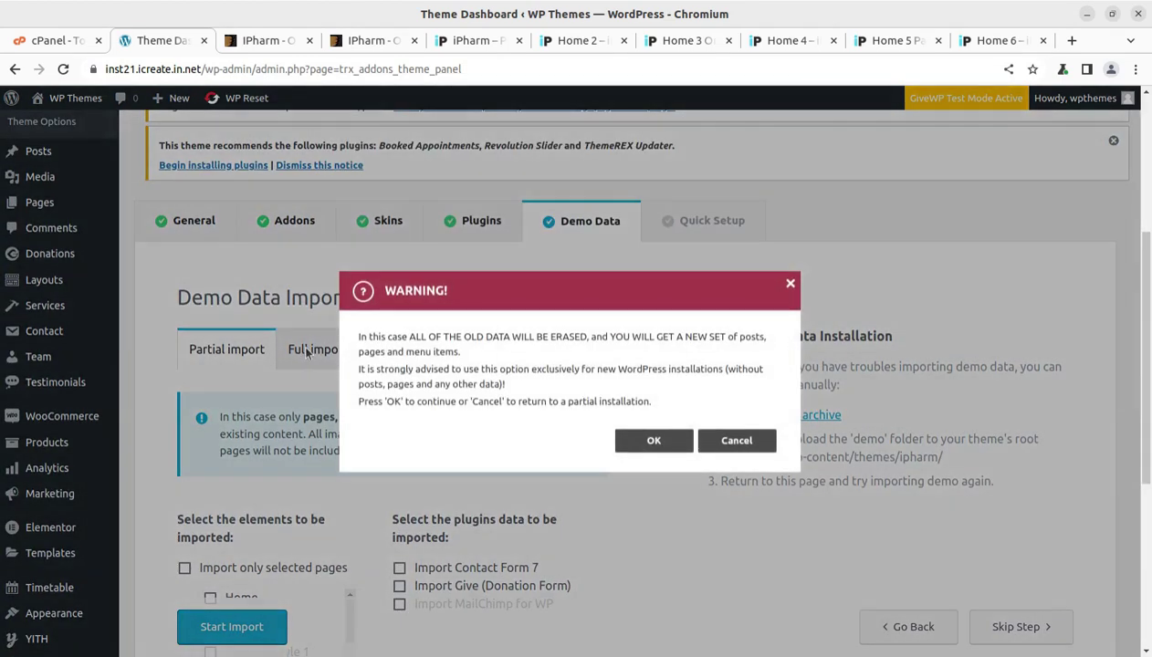
click(650, 443)
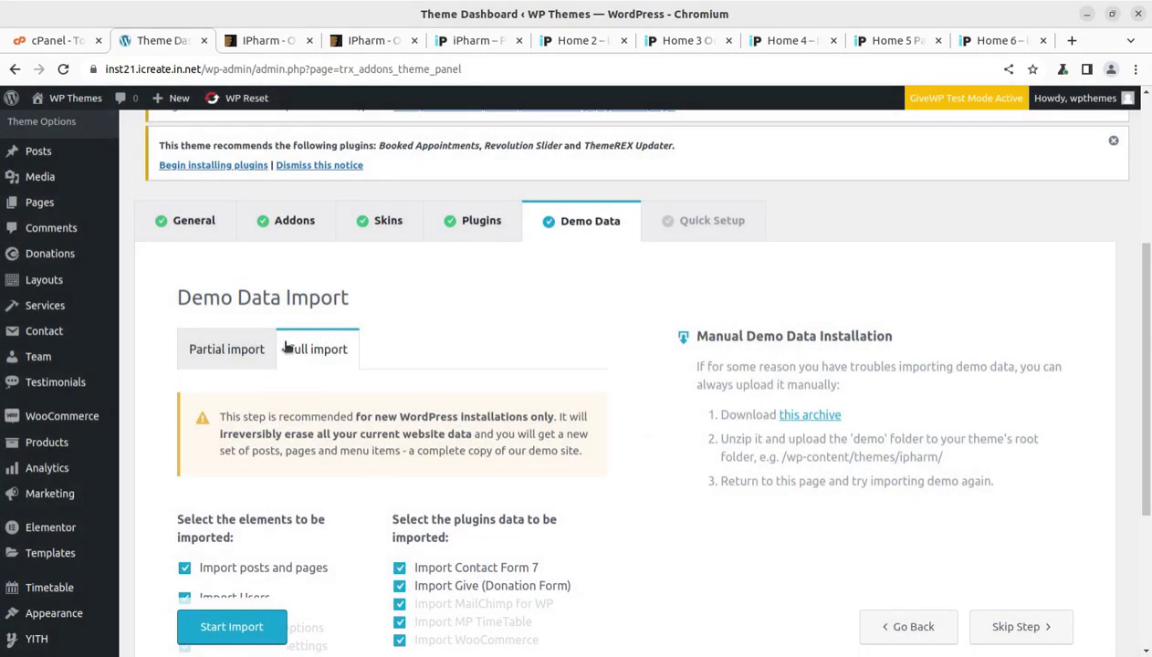
- Exclude Give (Donation Form) from the plugins data and start the full demo import
scroll(247, 313, down, 4)
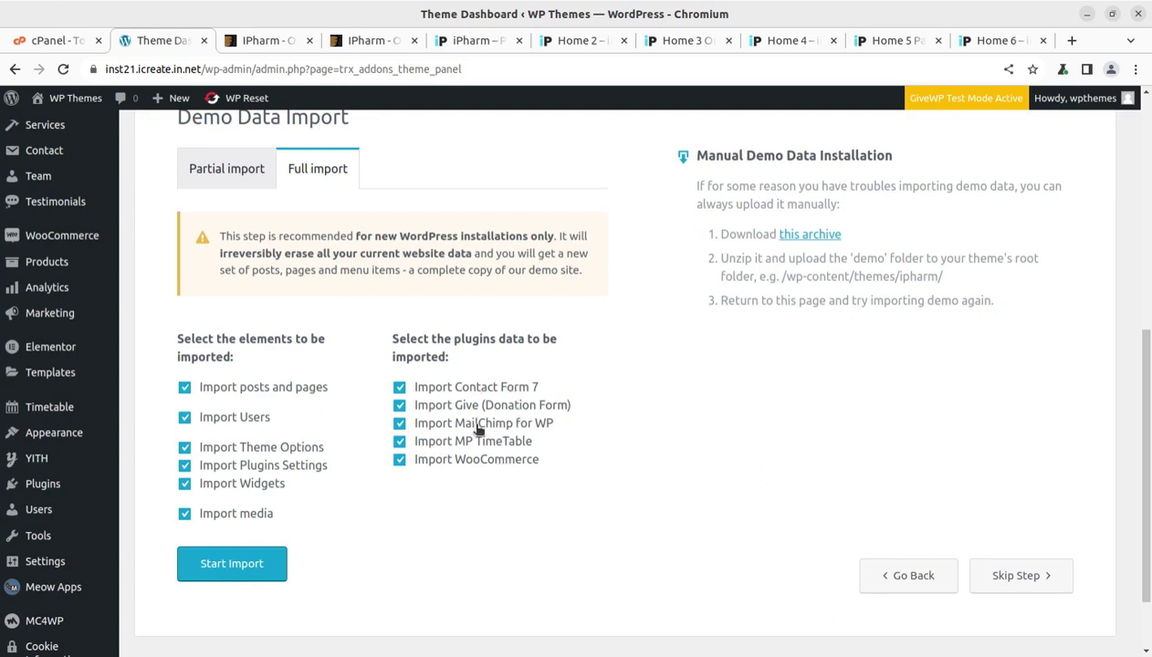
click(400, 409)
click(238, 565)
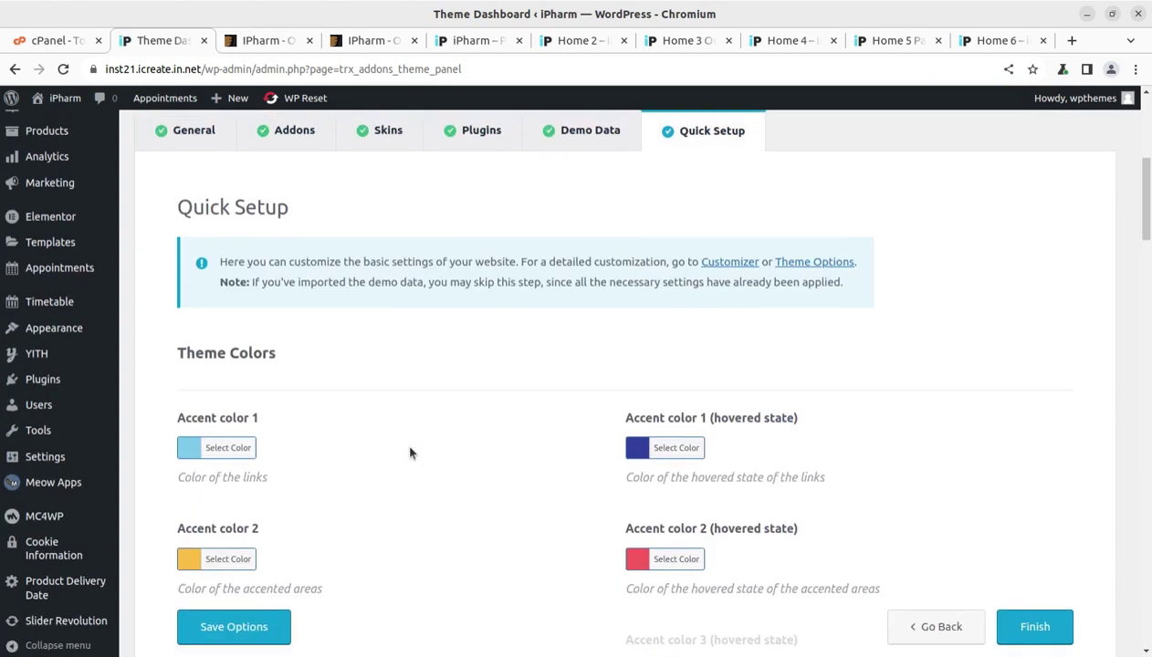
- Review the Quick Setup options for theme colors, logo, layout, posts page and shop
scroll(529, 343, down, 4)
scroll(317, 449, down, 3)
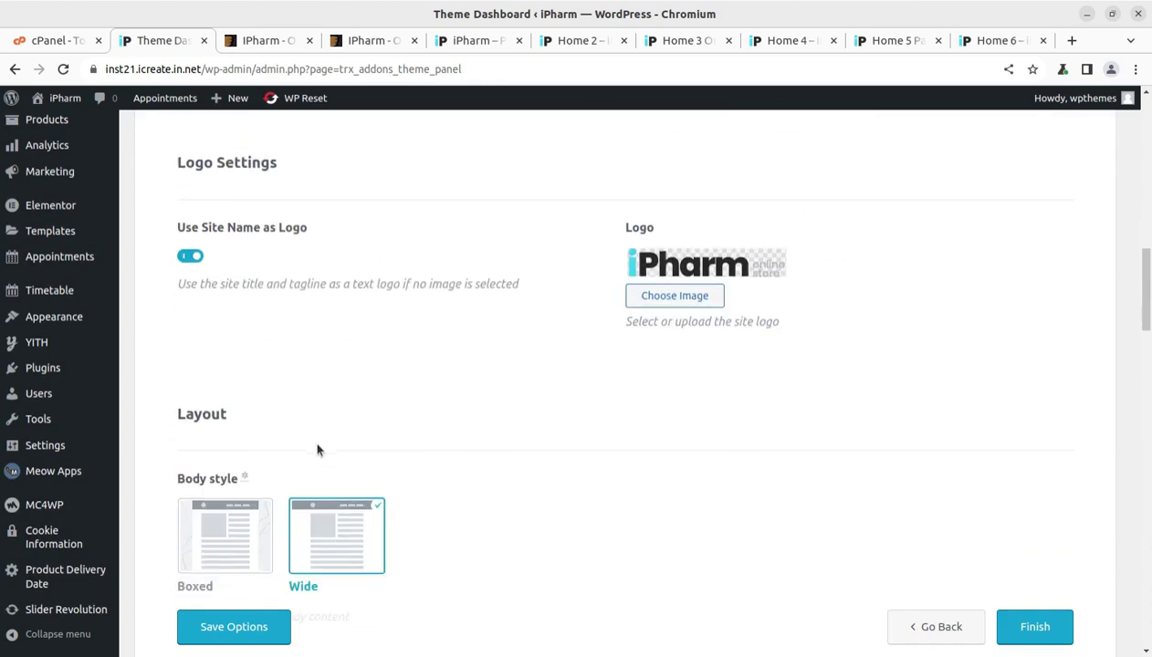
scroll(830, 363, down, 2)
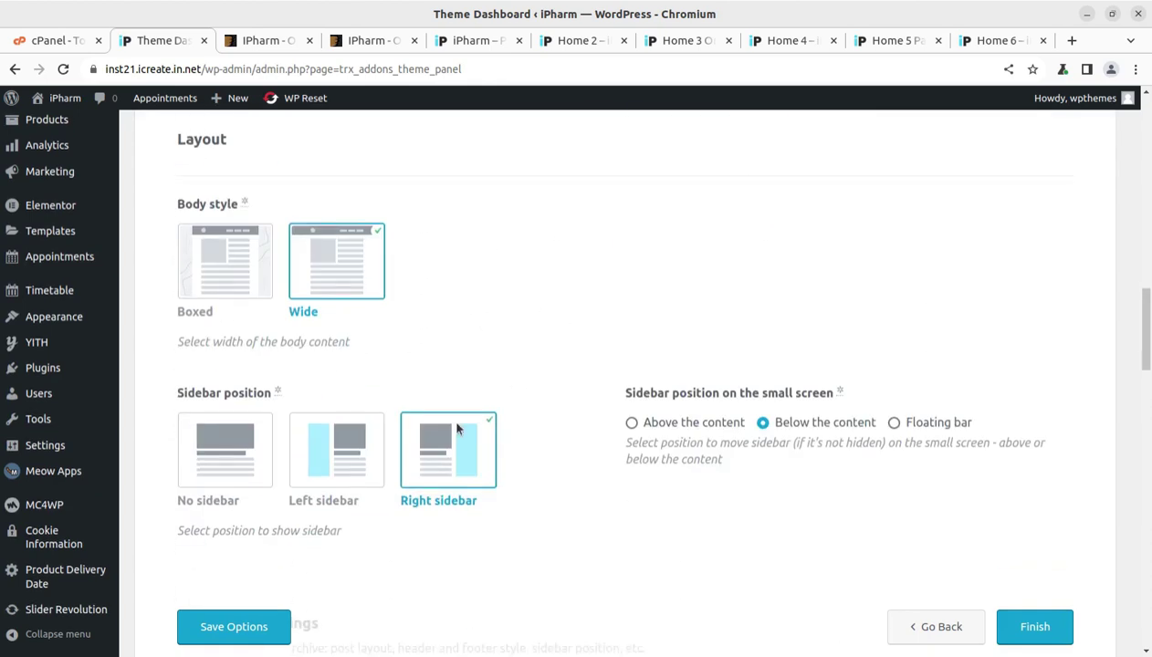
scroll(408, 404, up, 8)
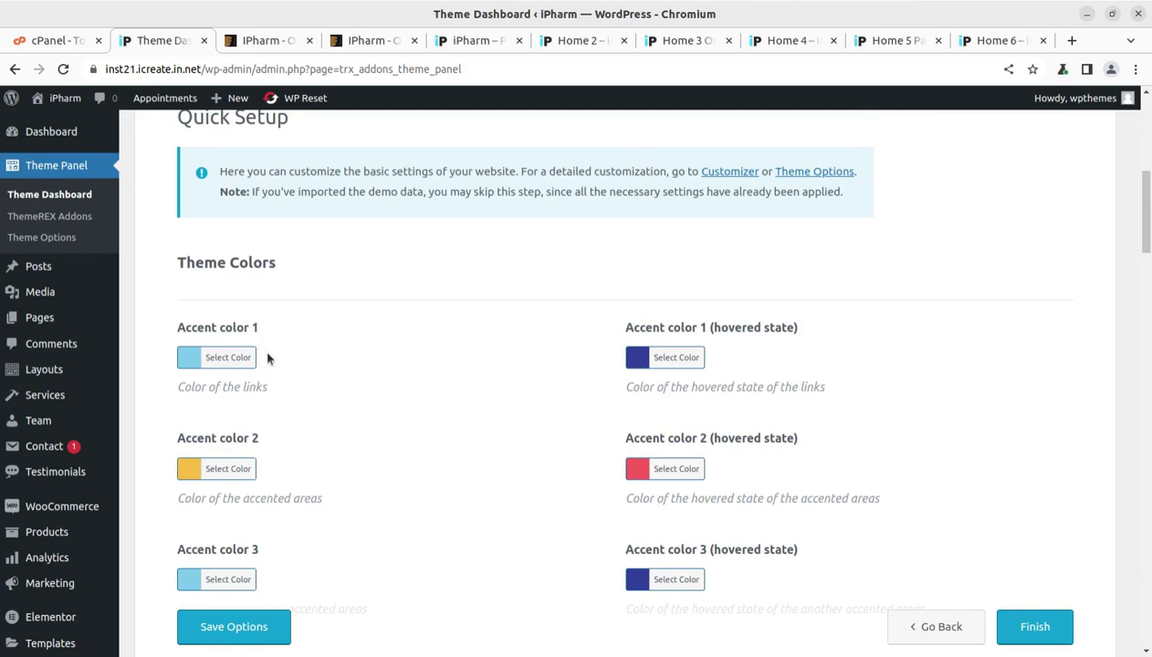
scroll(549, 379, down, 5)
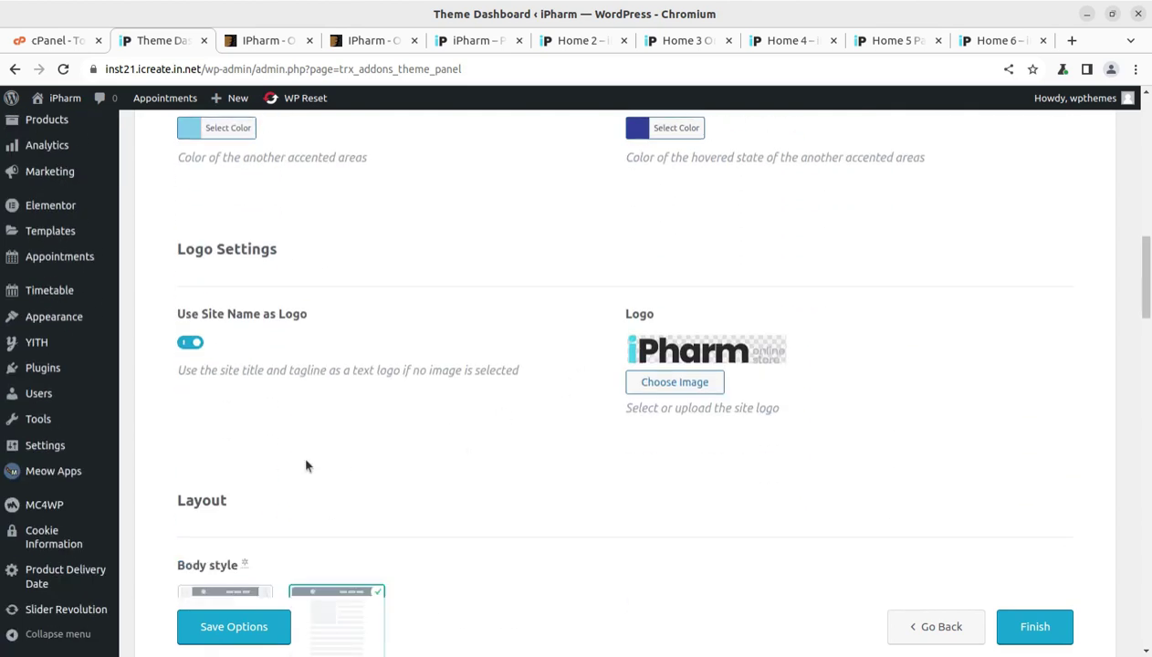
scroll(551, 503, down, 2)
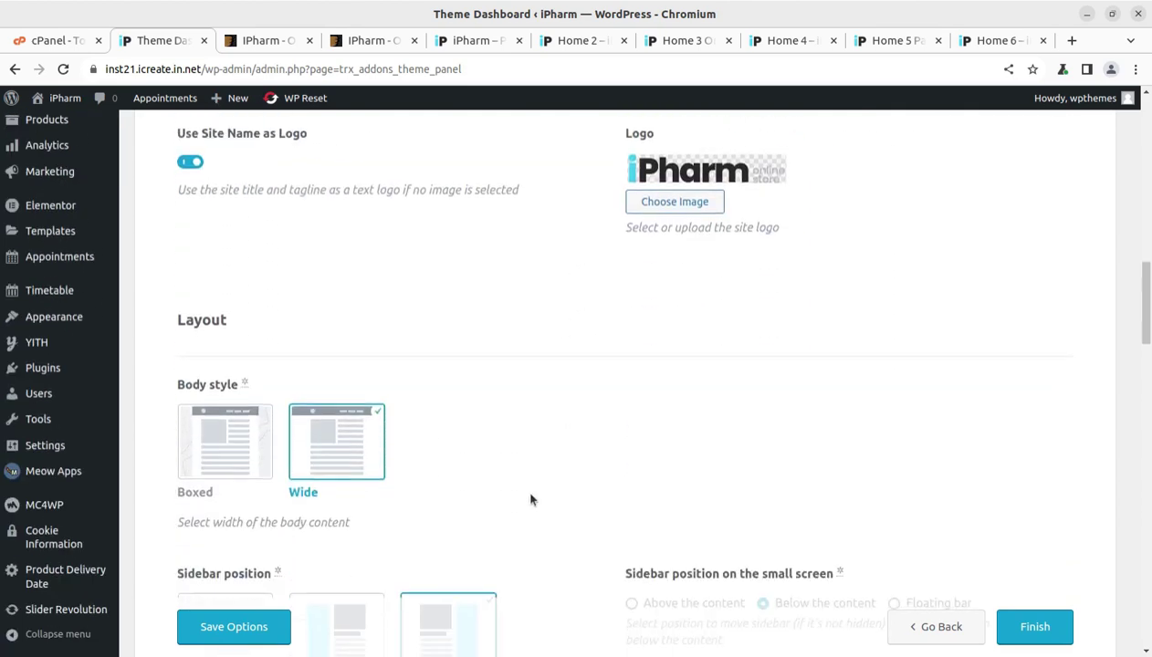
scroll(313, 463, down, 3)
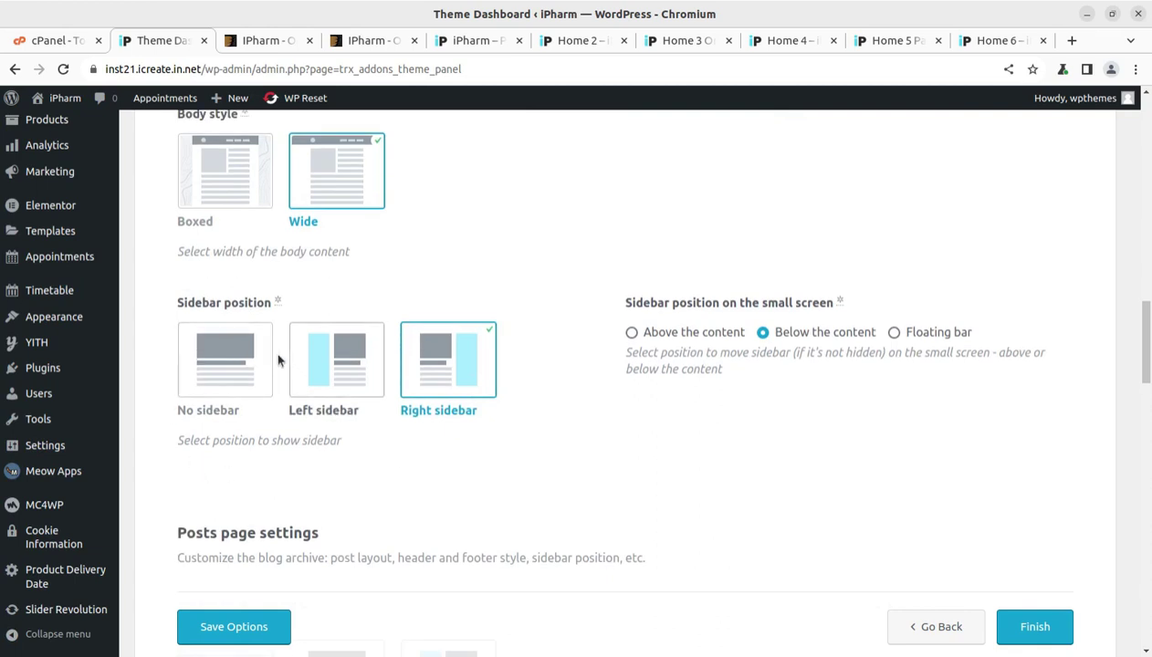
scroll(196, 379, down, 4)
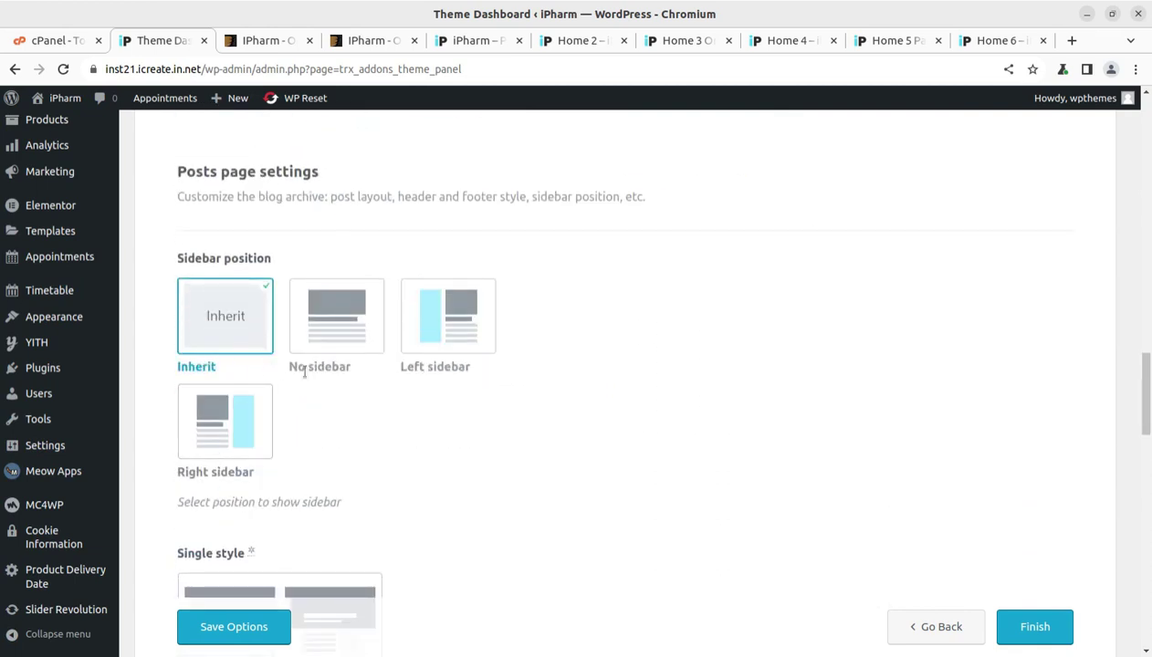
scroll(411, 423, down, 3)
scroll(222, 354, down, 3)
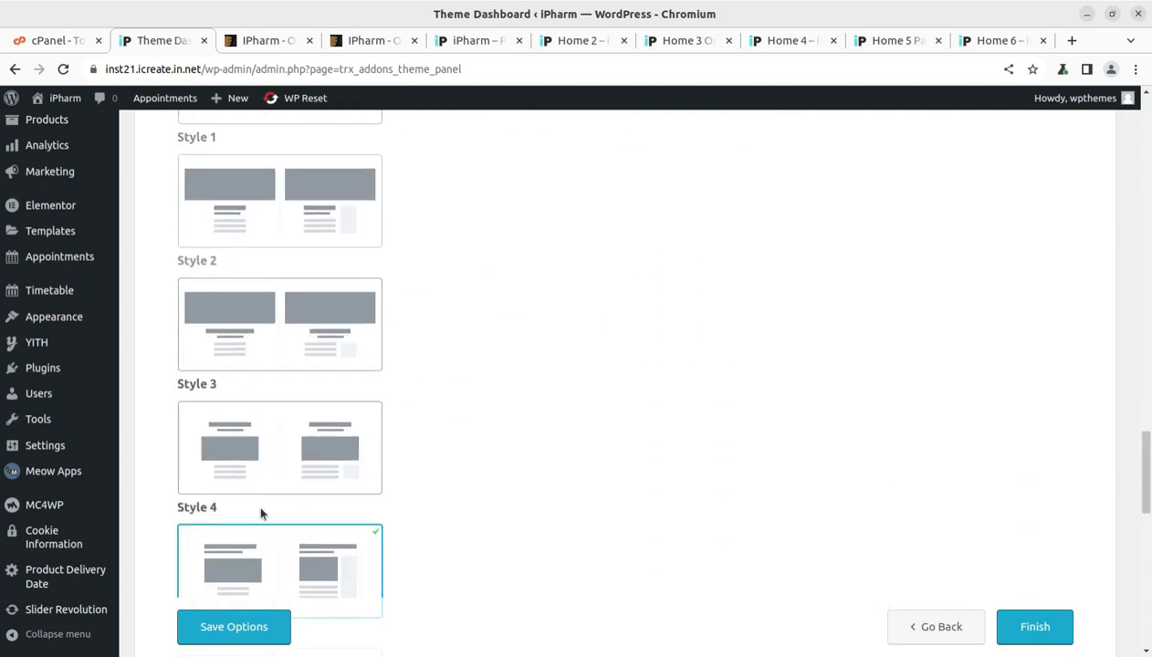
scroll(265, 519, down, 5)
scroll(229, 528, down, 1)
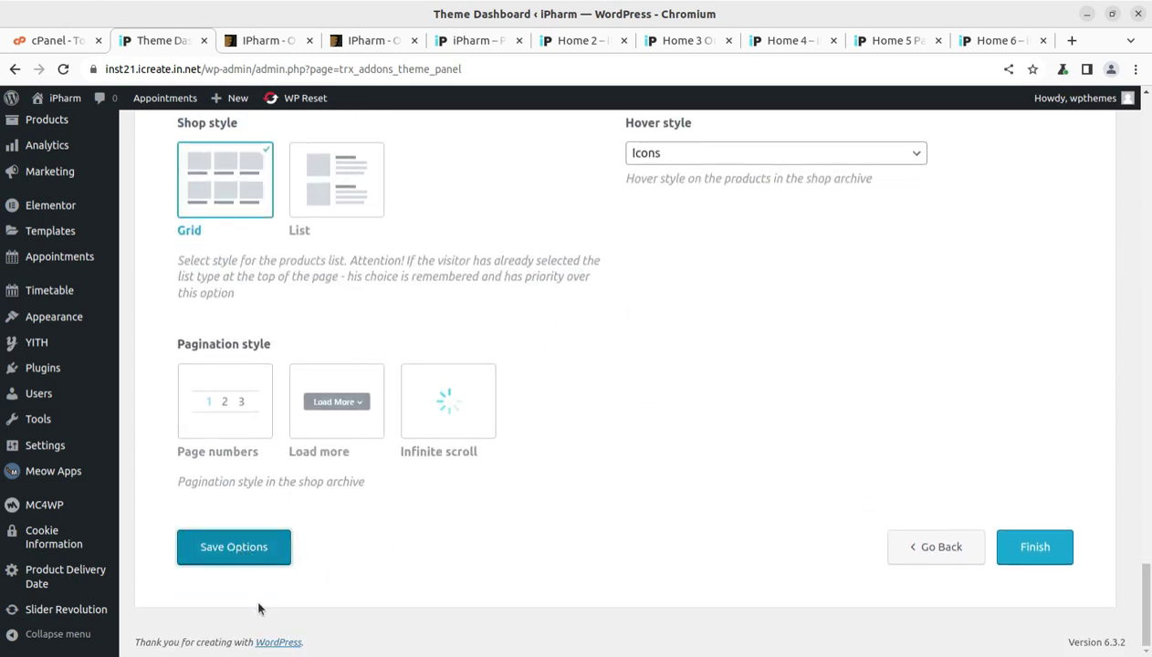
- Finish the Quick Setup and dismiss the recommended plugins, database update and required addons notices on the Dashboard
click(1010, 554)
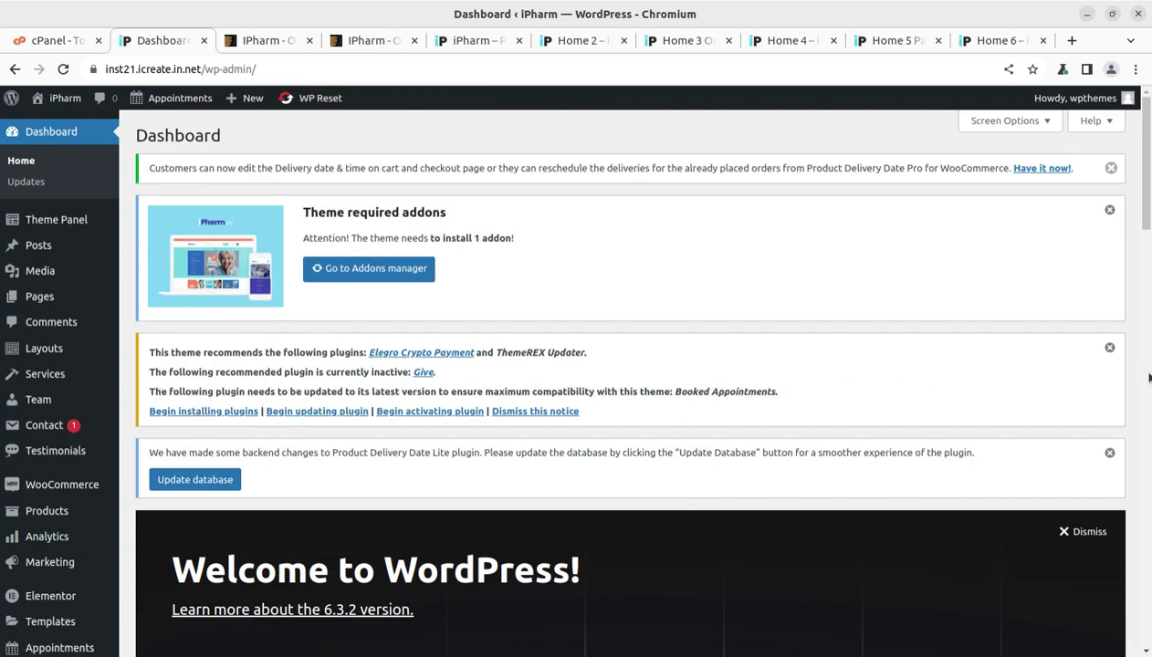
click(1110, 353)
click(1110, 417)
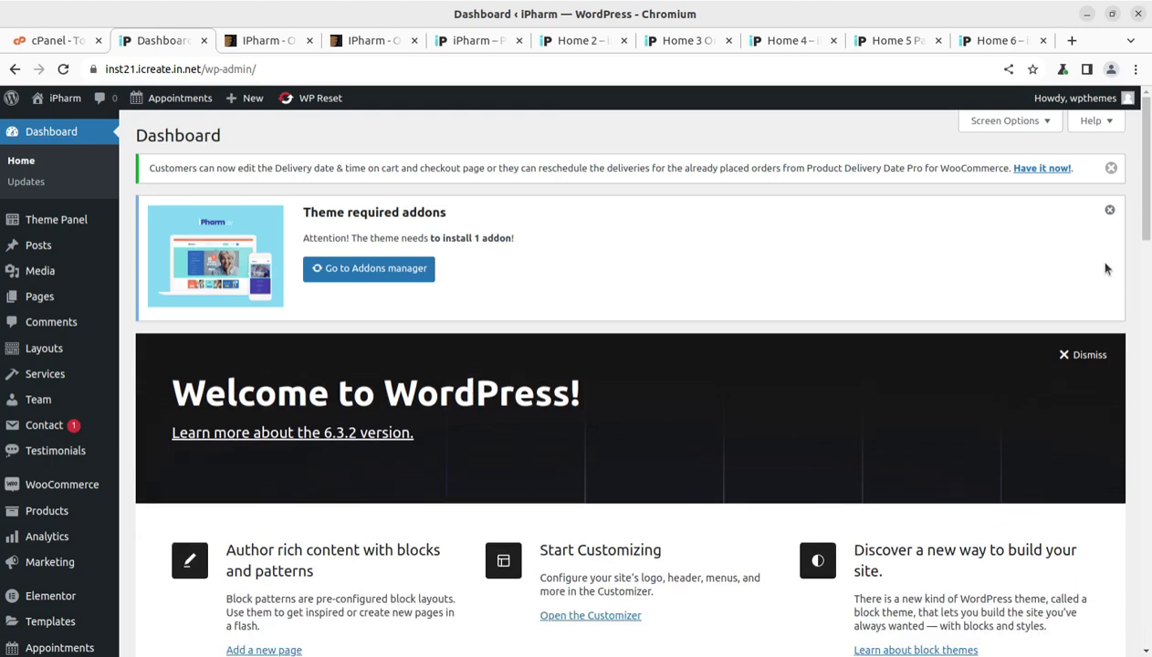
click(1110, 210)
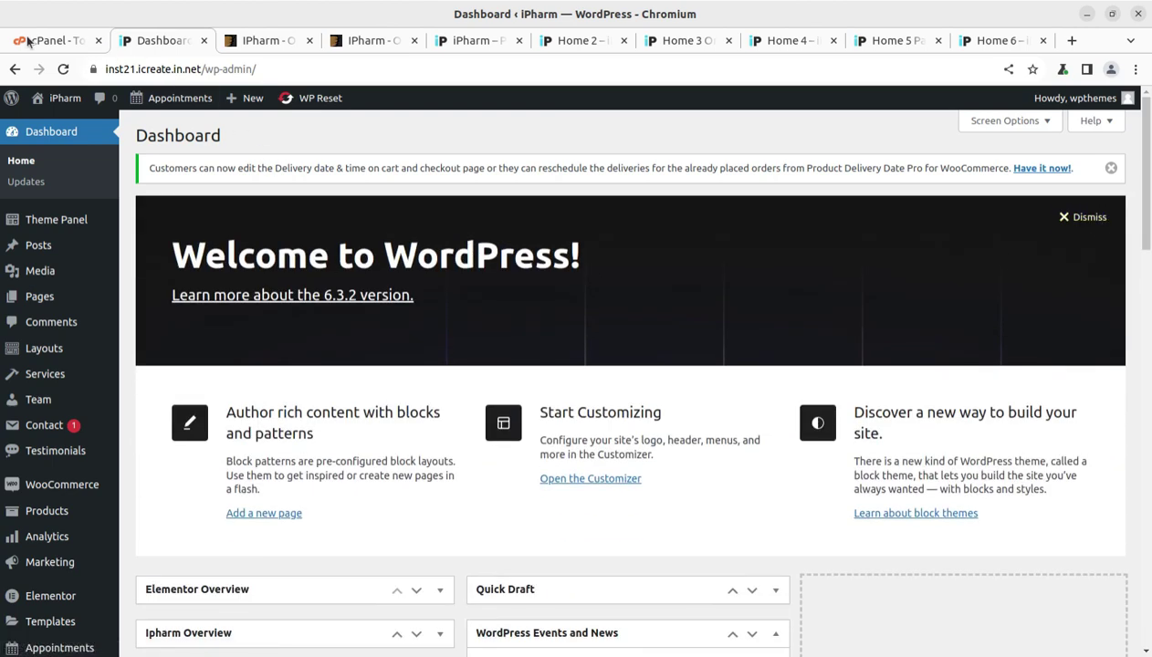
- Open the site's front end in a new tab and examine the imported home page, including its slider area and product sections
middle_click(44, 119)
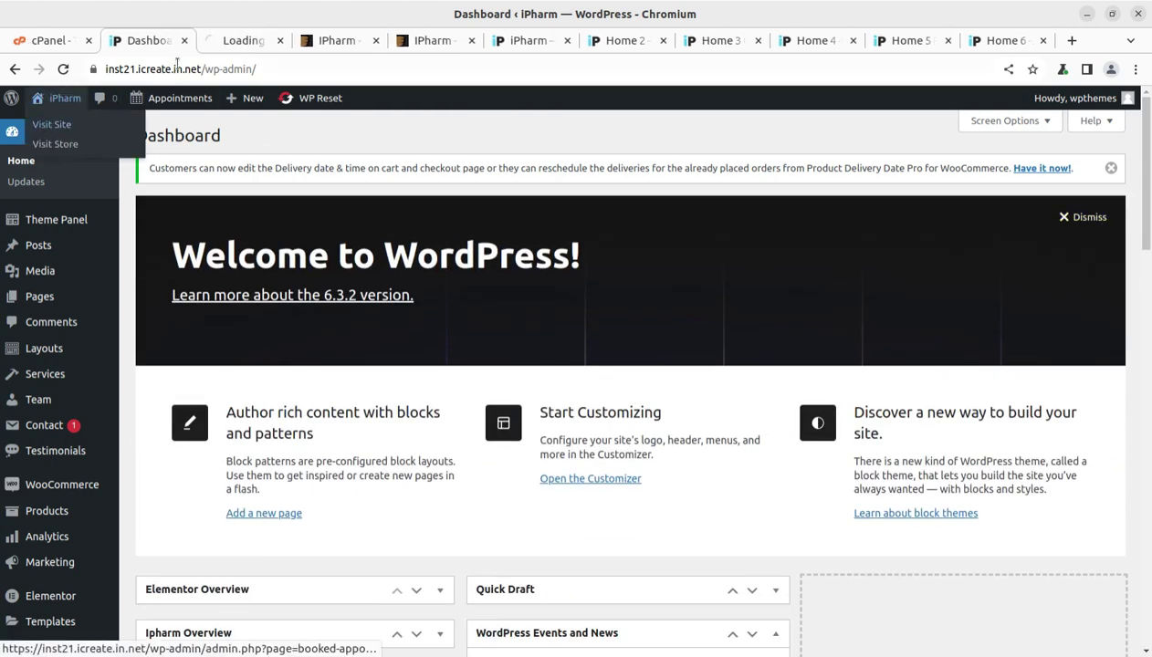
click(229, 42)
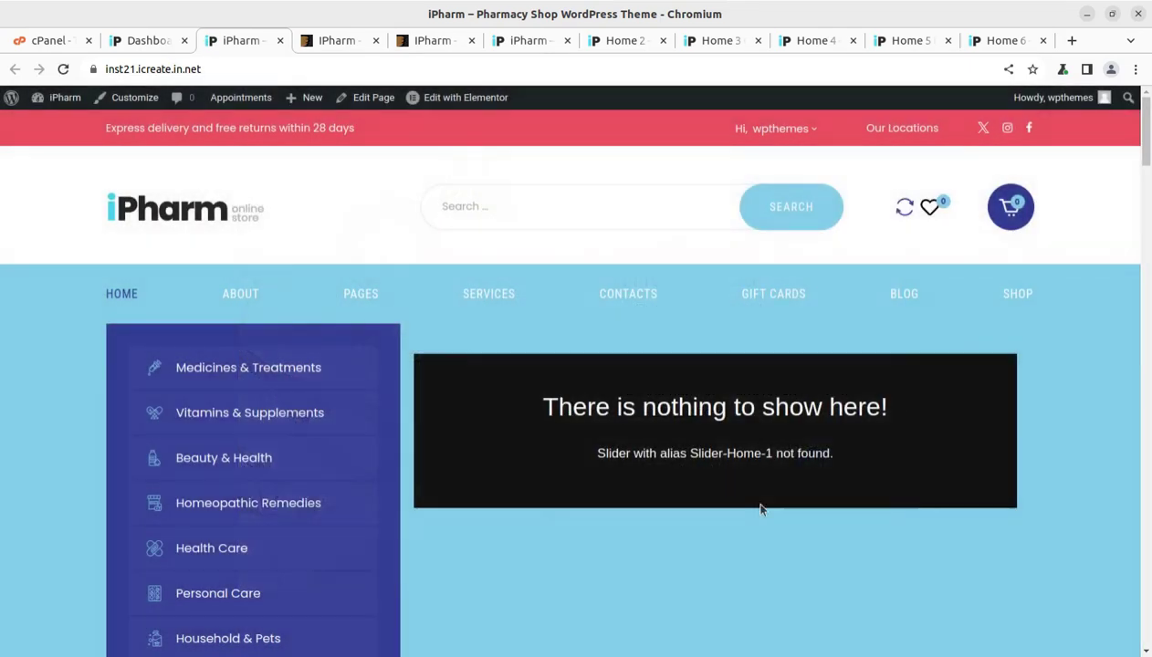
click(876, 174)
scroll(702, 477, down, 8)
scroll(702, 478, down, 10)
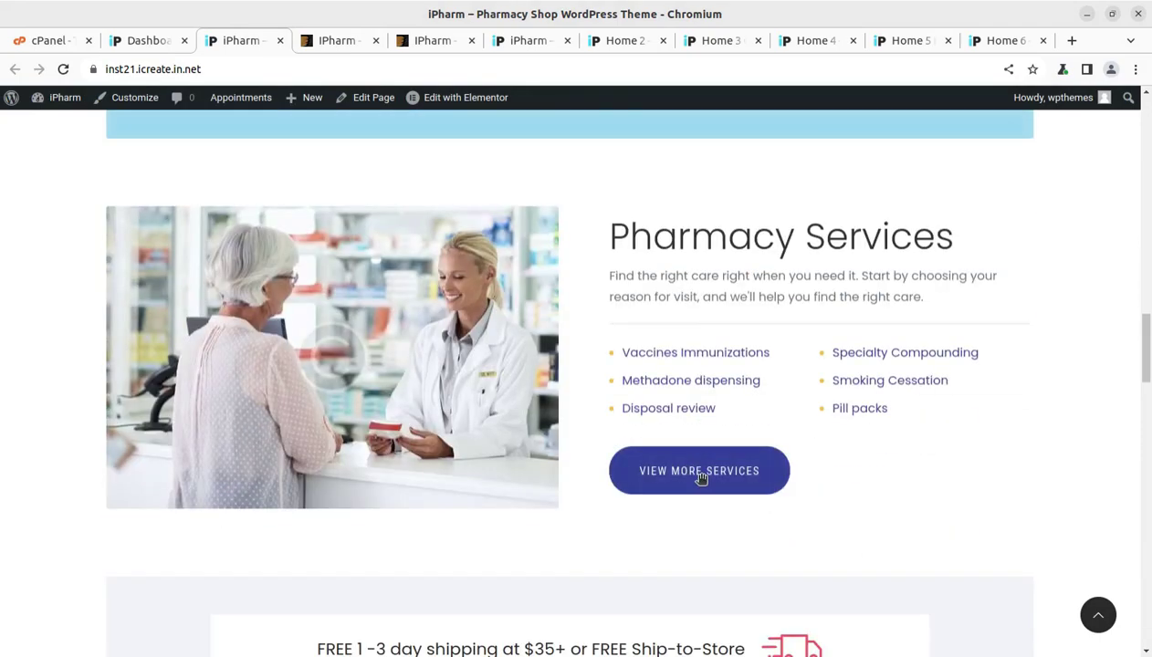
scroll(232, 419, down, 7)
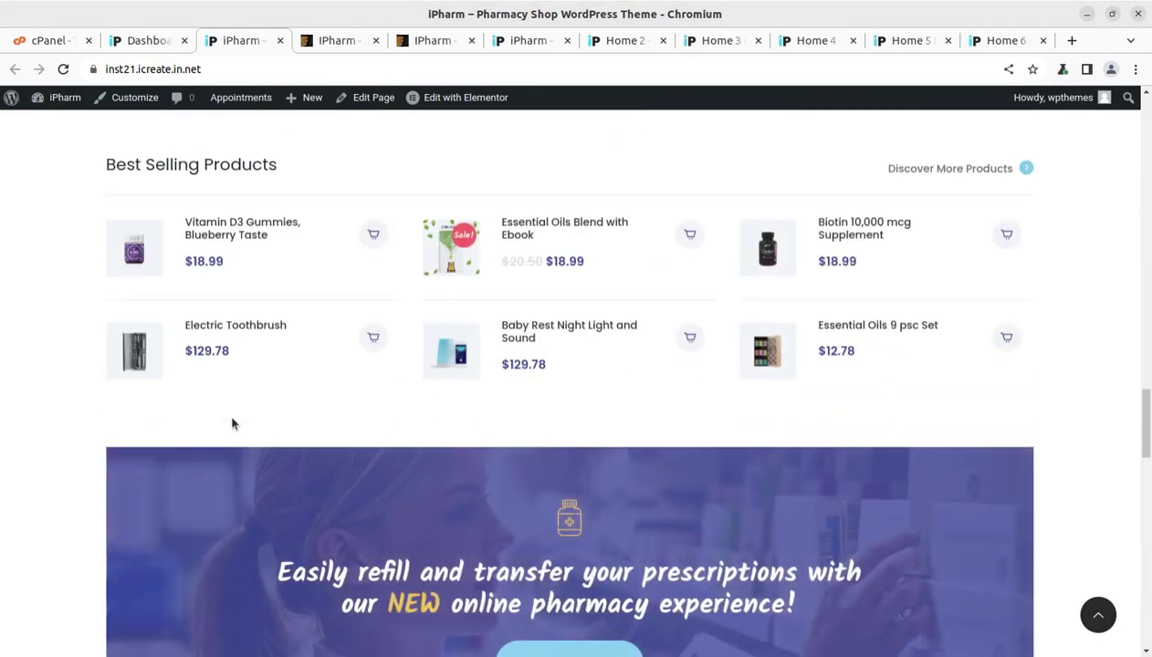
scroll(904, 388, up, 5)
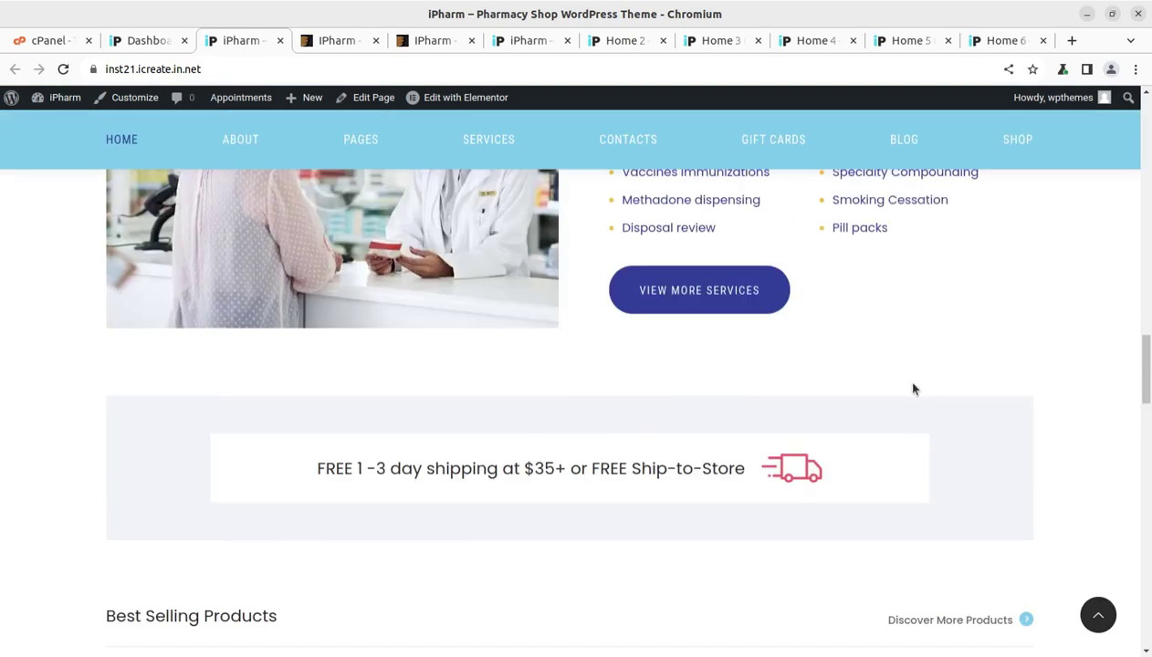
scroll(913, 388, down, 5)
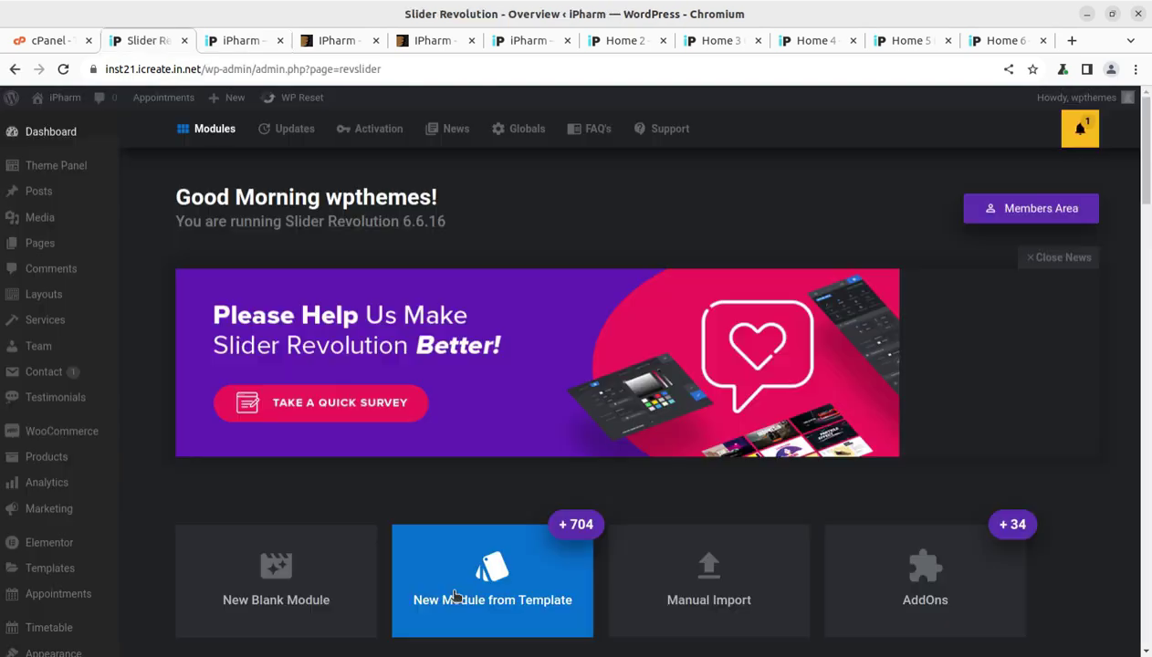
- Check the Slider Revolution overview for available slider modules and return to the site's home page
scroll(566, 502, down, 6)
scroll(652, 467, up, 2)
scroll(402, 408, up, 4)
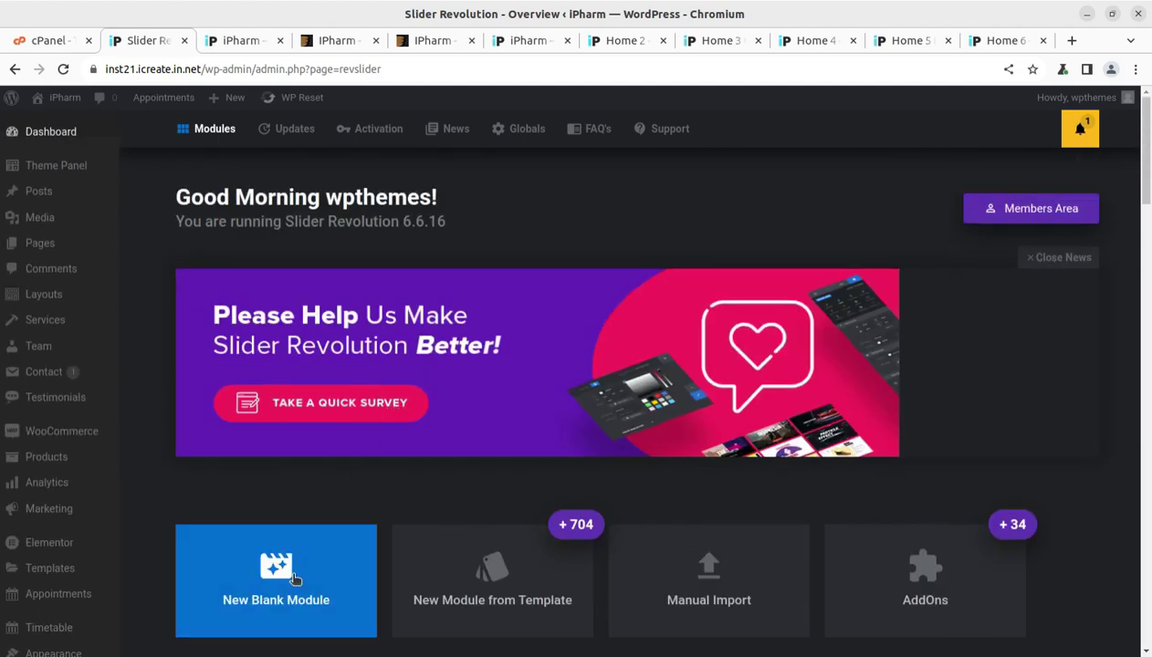
click(235, 41)
scroll(676, 384, up, 8)
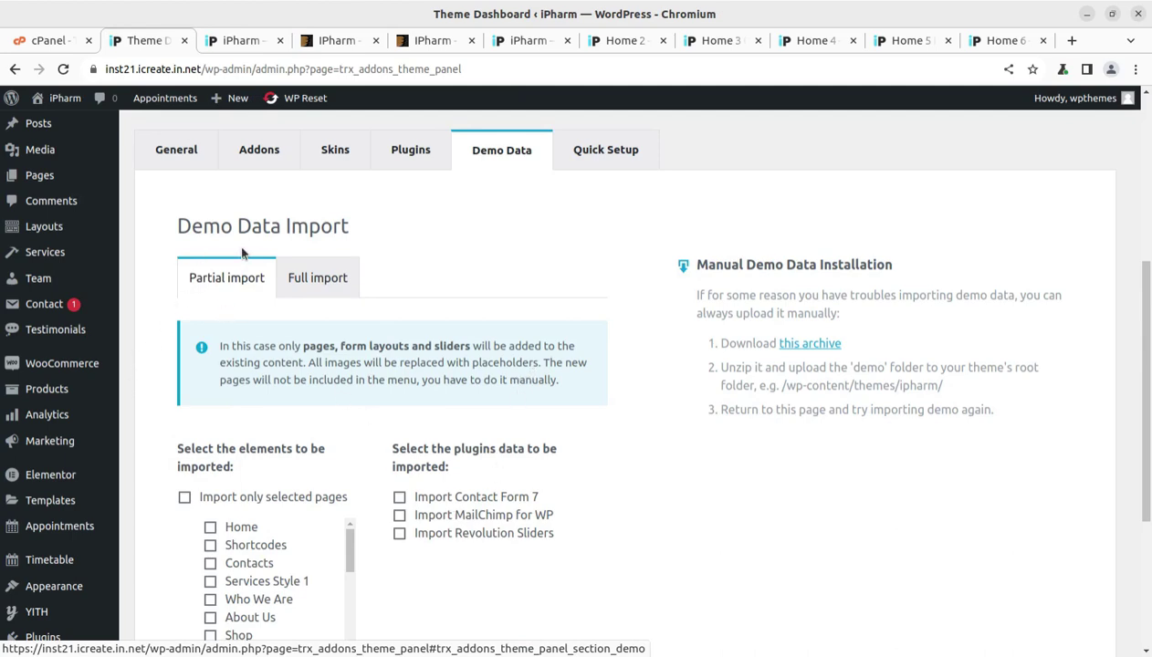
- Run a partial demo data import with only Import Revolution Sliders selected
scroll(242, 303, up, 1)
scroll(242, 302, up, 3)
scroll(219, 340, down, 3)
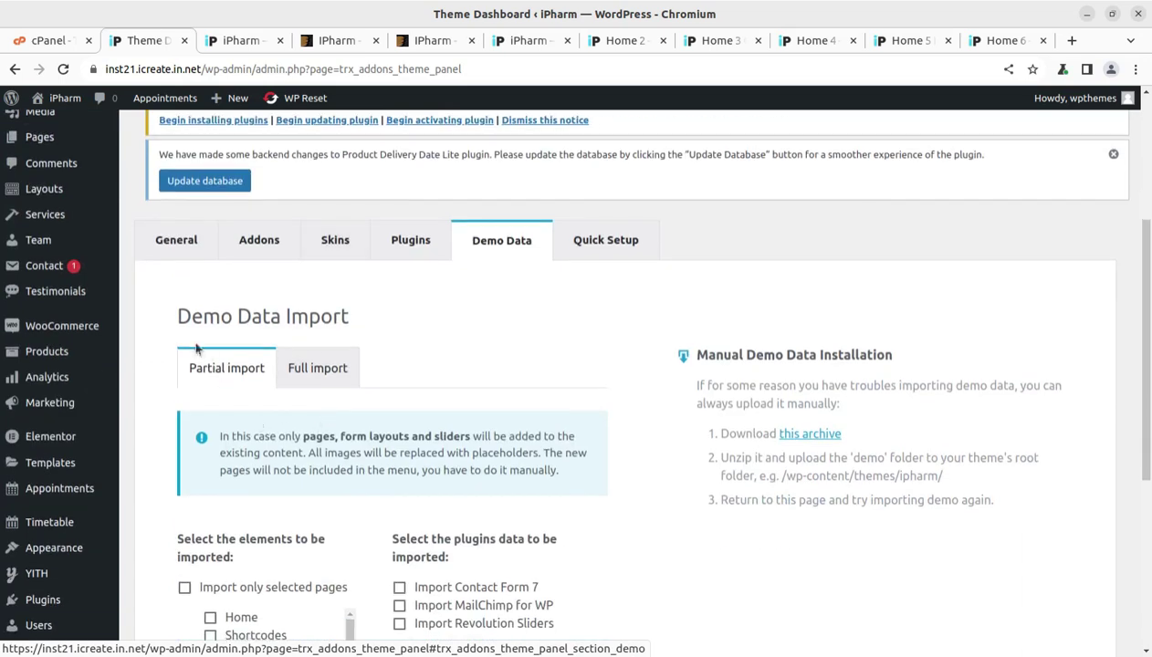
scroll(322, 368, down, 2)
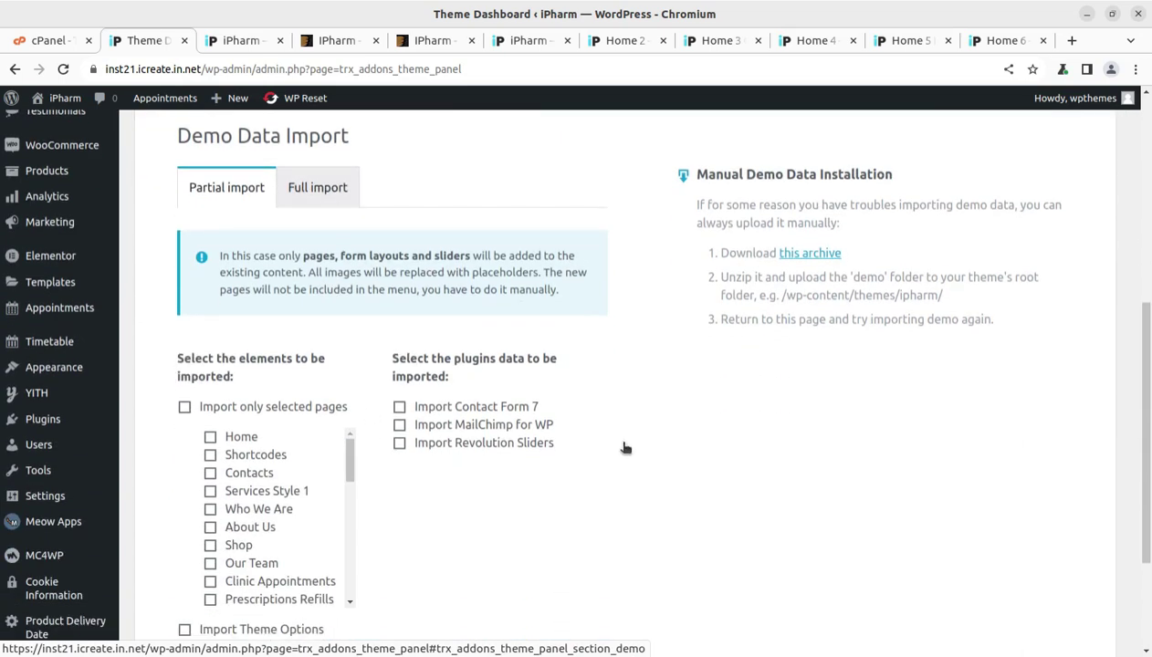
click(399, 442)
scroll(548, 429, down, 2)
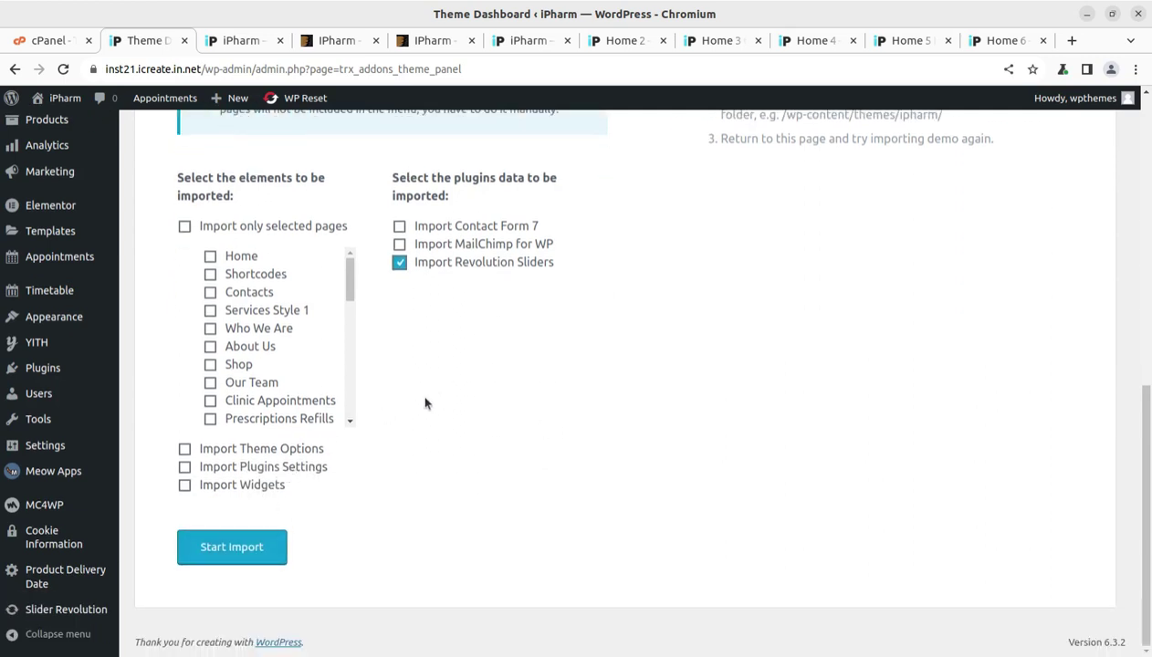
click(227, 552)
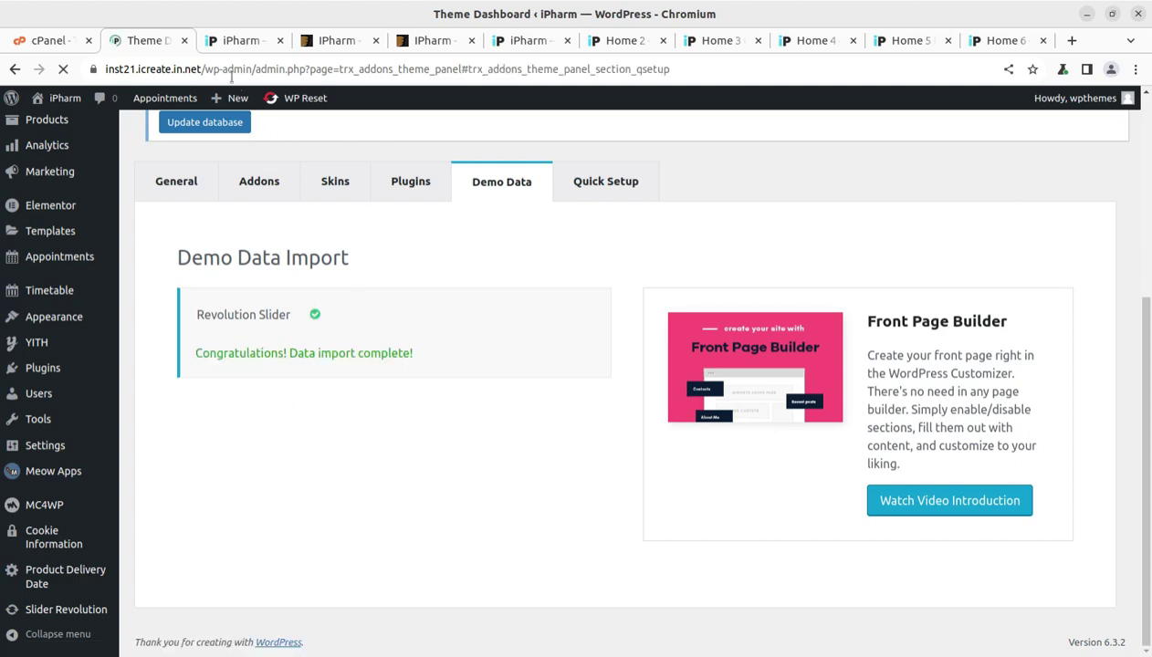
- Reload the site's home page and check the imported hero slider, advancing it to the next slide
click(236, 40)
click(64, 72)
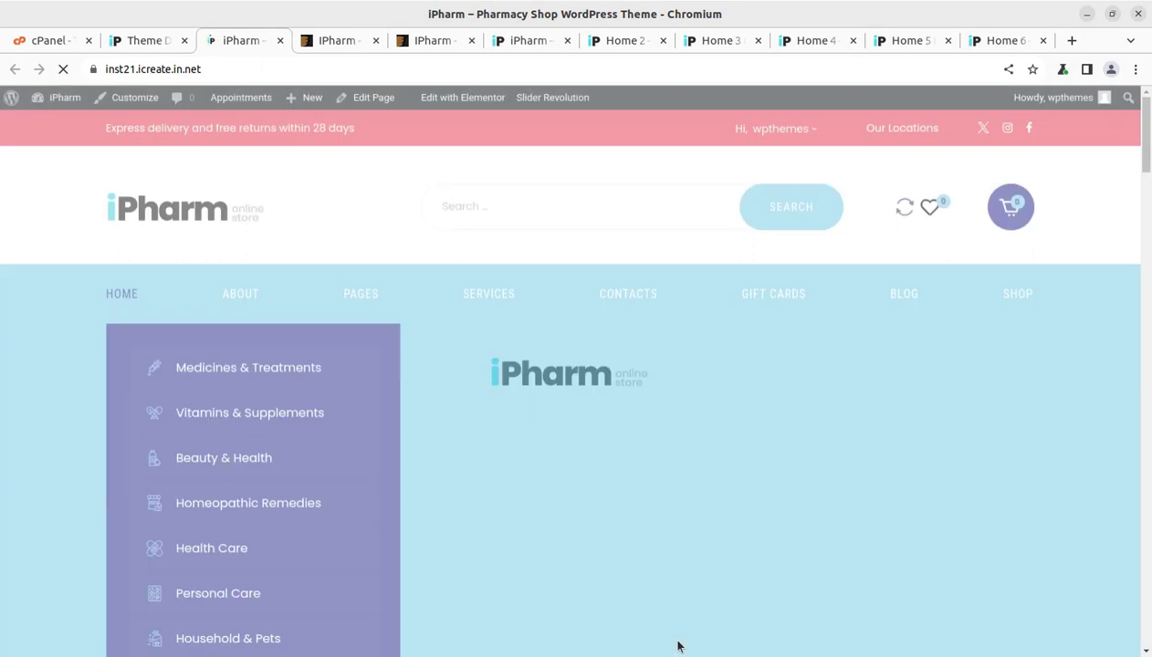
scroll(843, 548, down, 2)
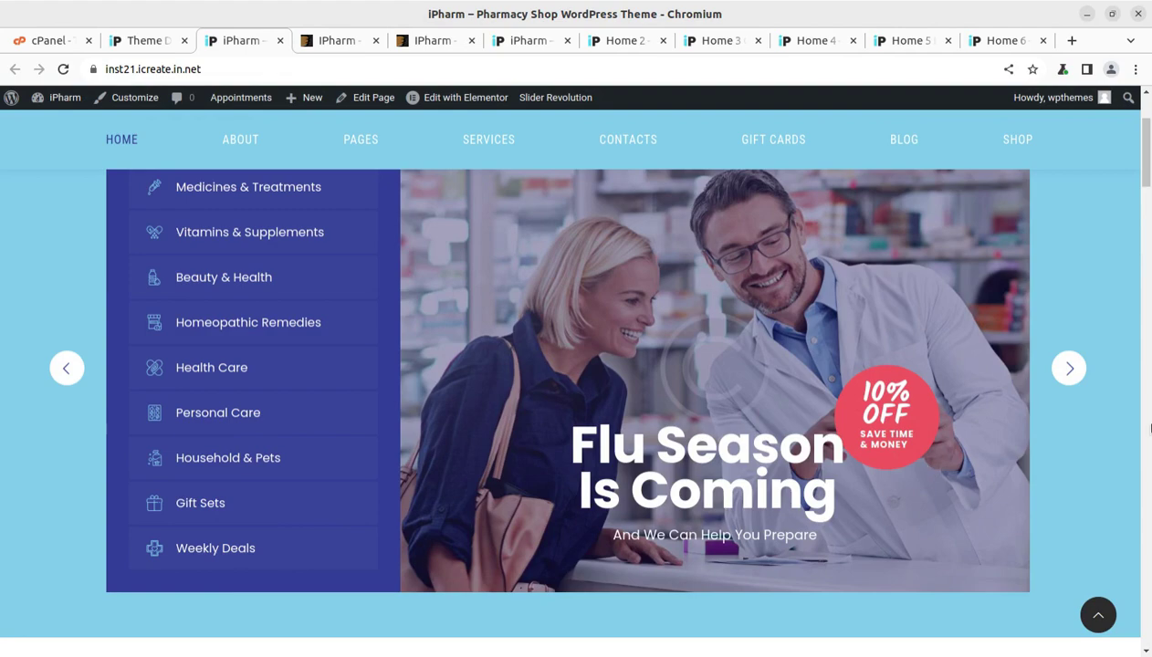
click(1066, 367)
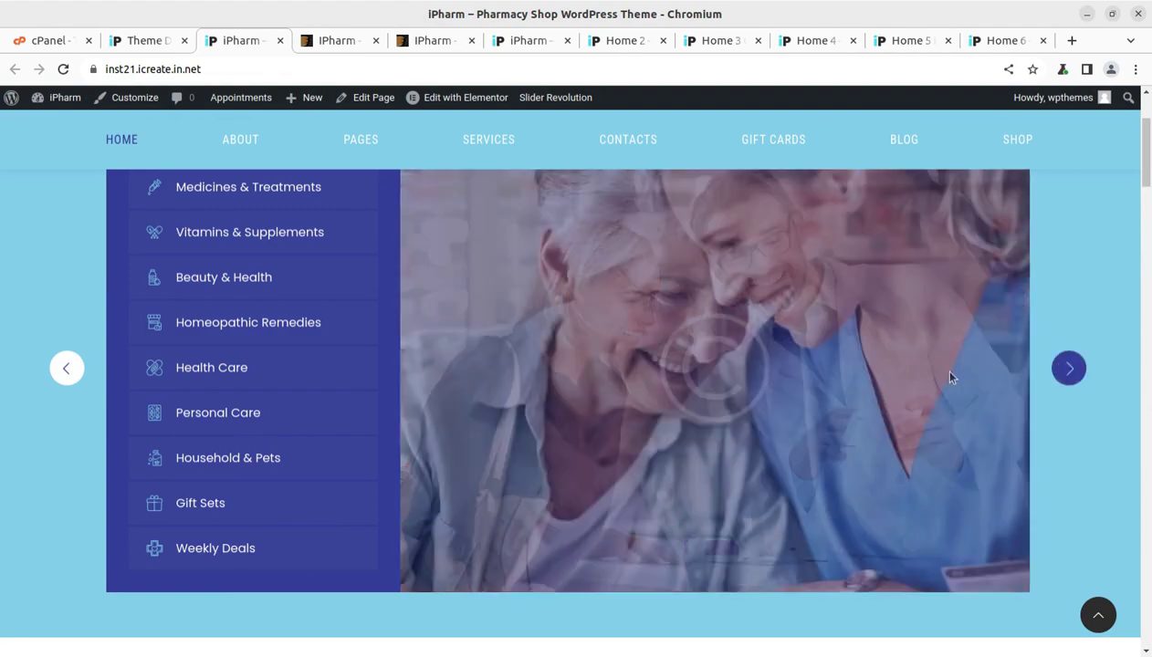
scroll(591, 431, down, 3)
scroll(288, 211, up, 5)
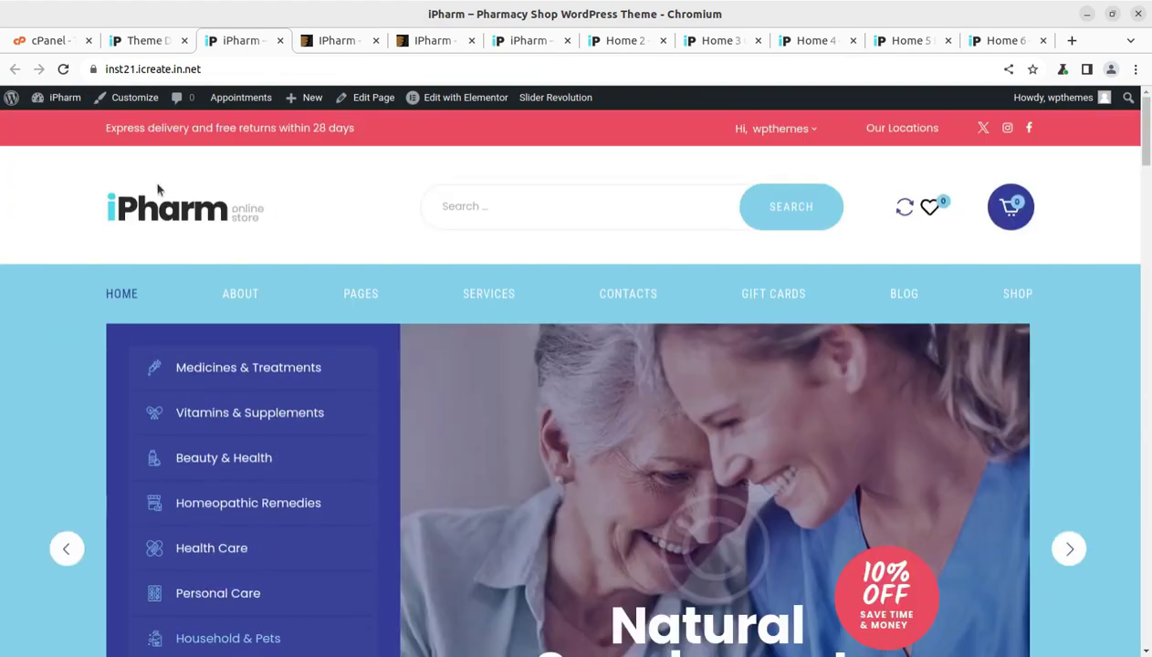
- Open the Home 2 demo page from the site navigation and check its slider
mouse_move(132, 293)
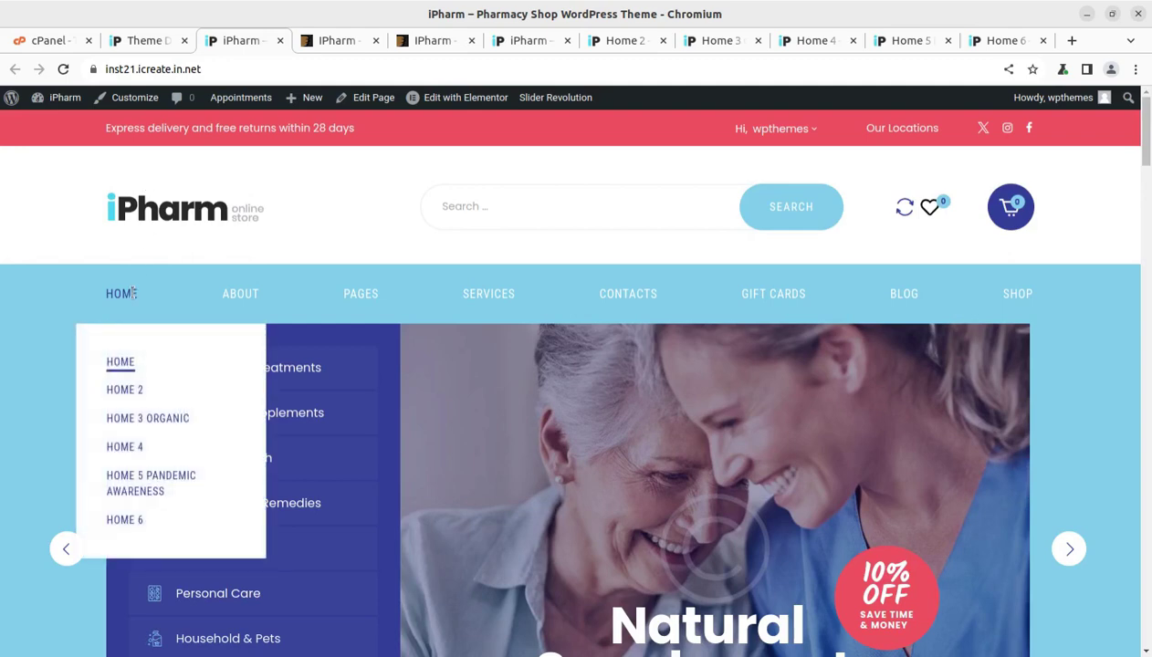
click(133, 390)
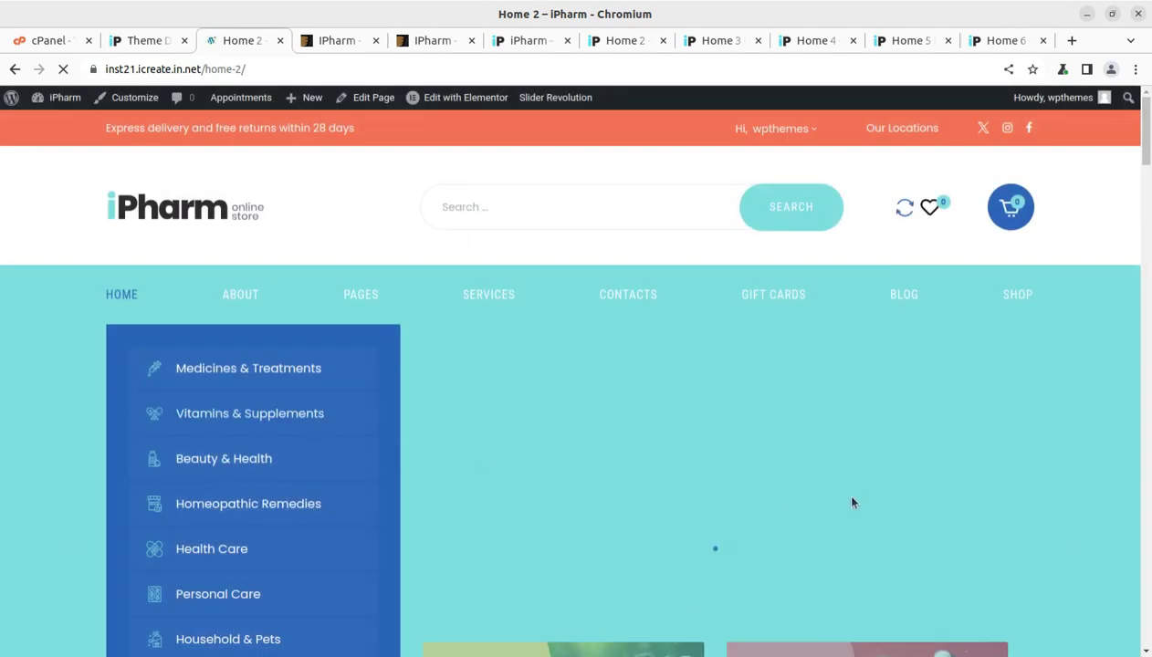
scroll(854, 504, down, 3)
scroll(854, 506, down, 1)
scroll(852, 507, up, 4)
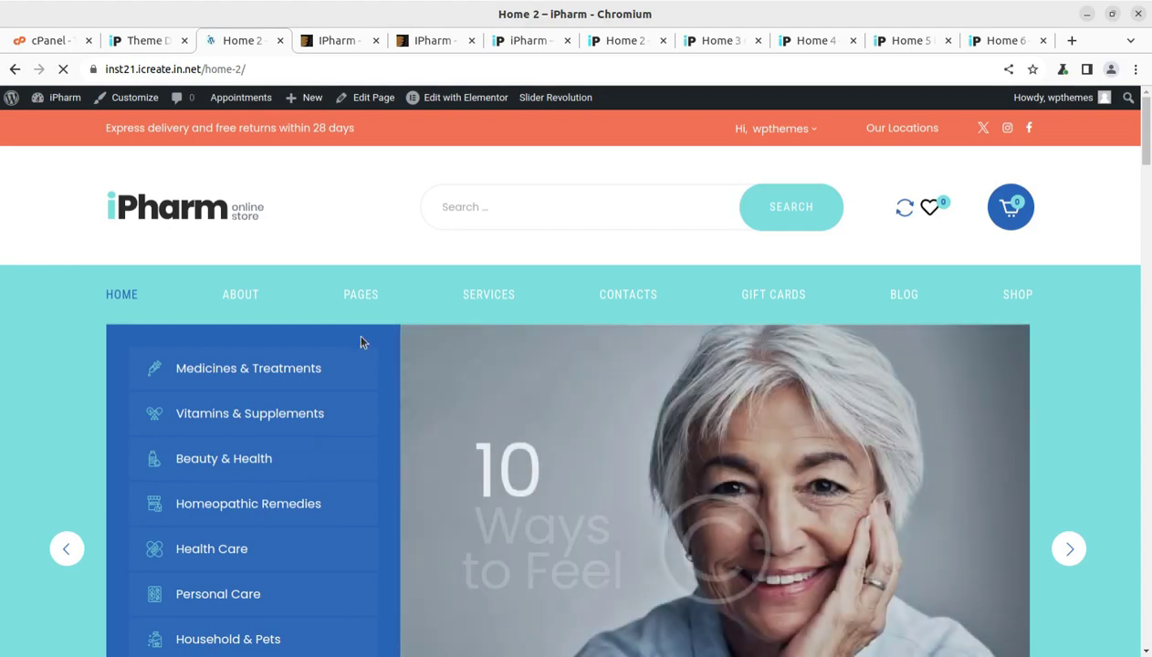
mouse_move(126, 274)
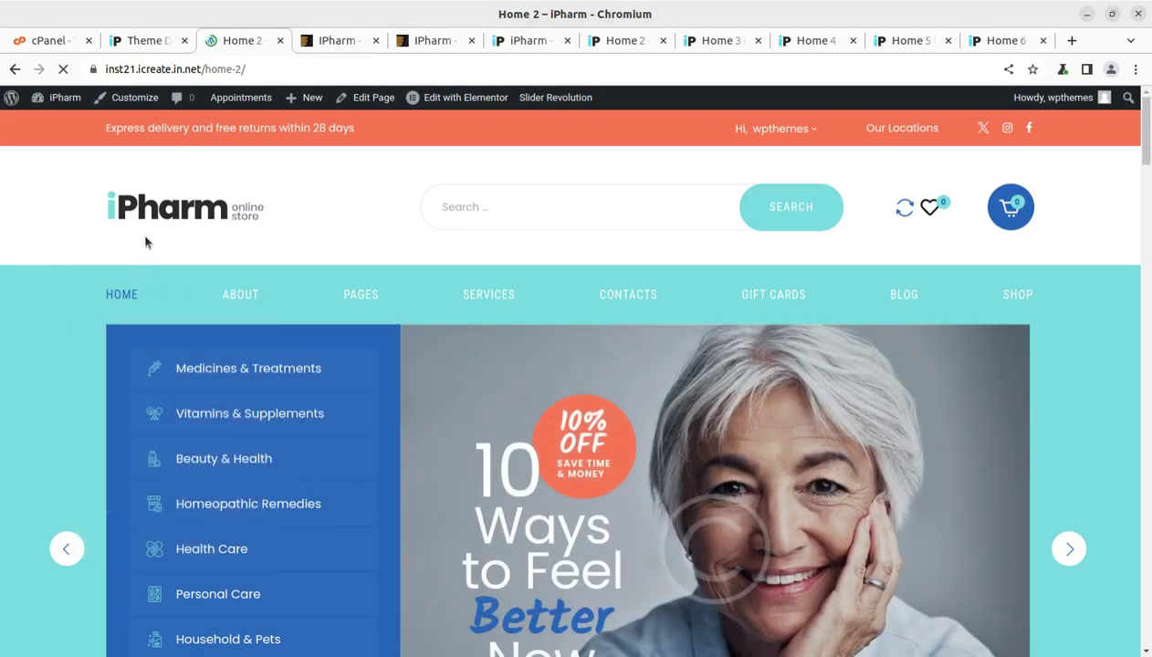
- Examine the Home 2 page's promotional banners, Best Selling Products, Pharmacy Services section and navigation submenus
scroll(691, 439, down, 8)
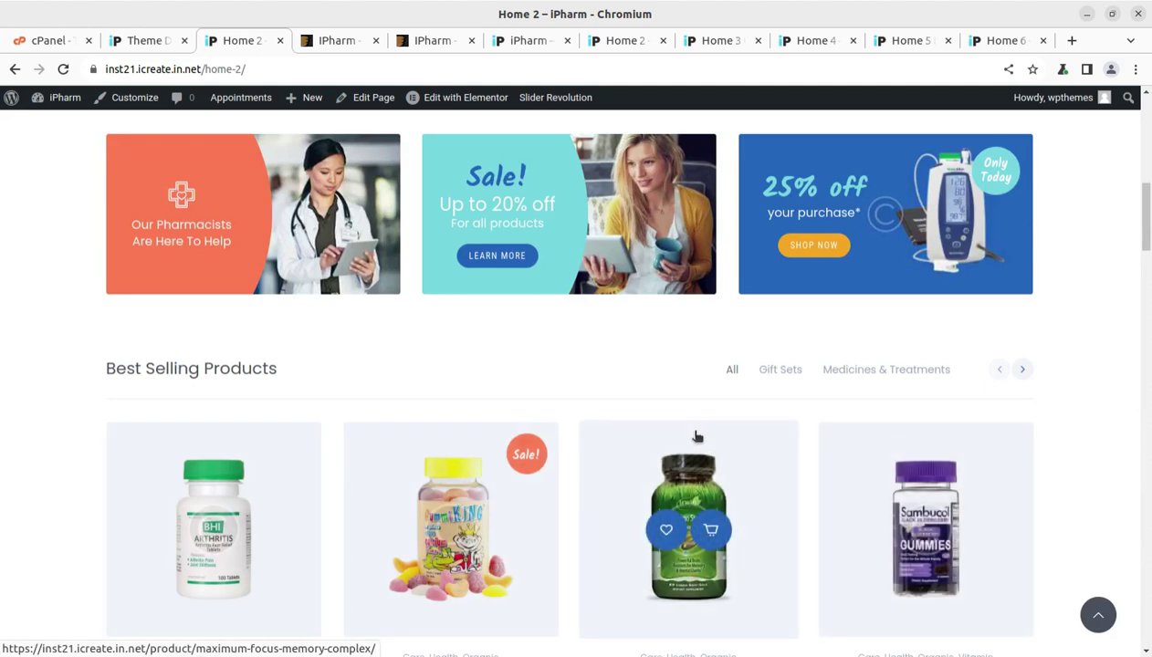
scroll(693, 437, down, 3)
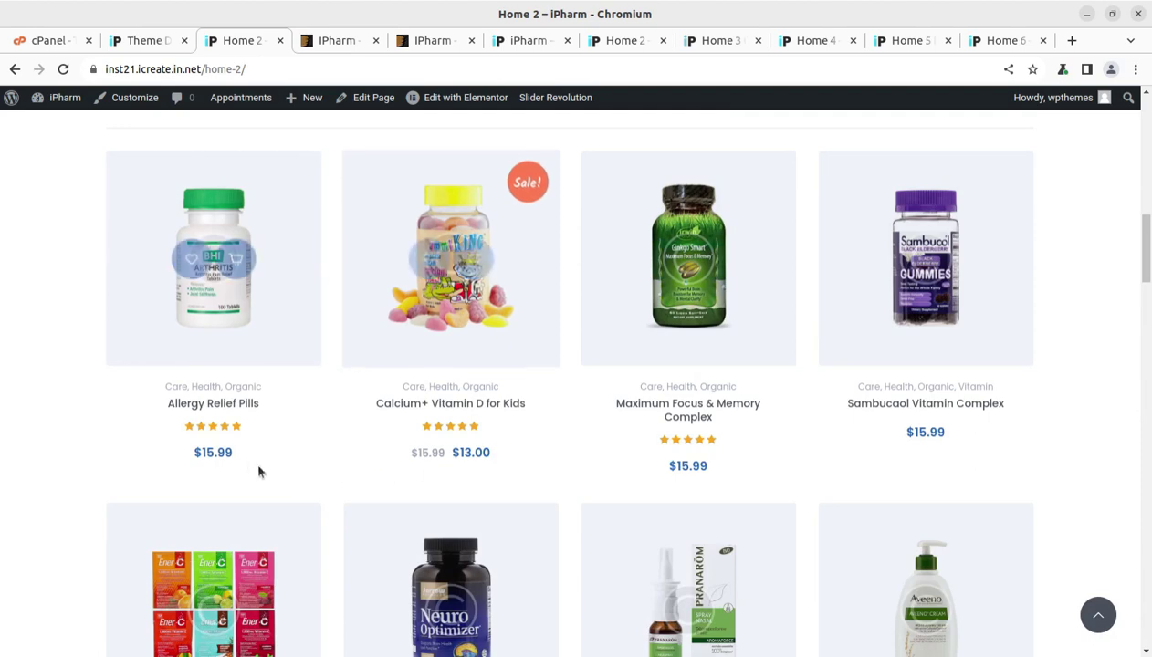
scroll(245, 463, down, 4)
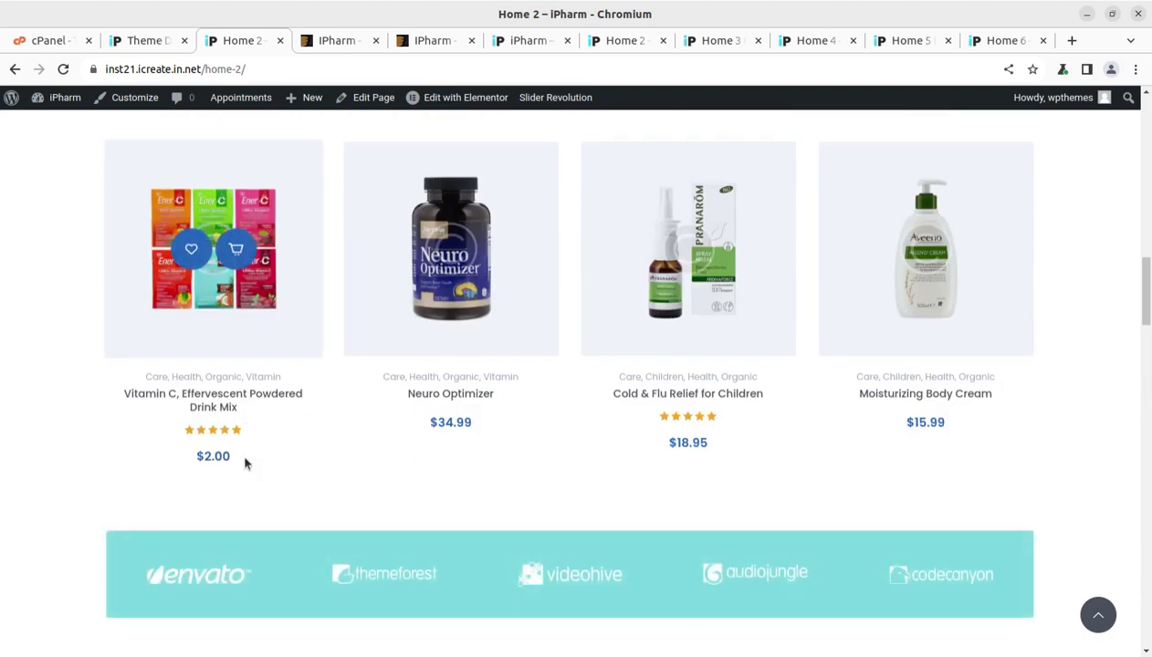
scroll(554, 514, down, 4)
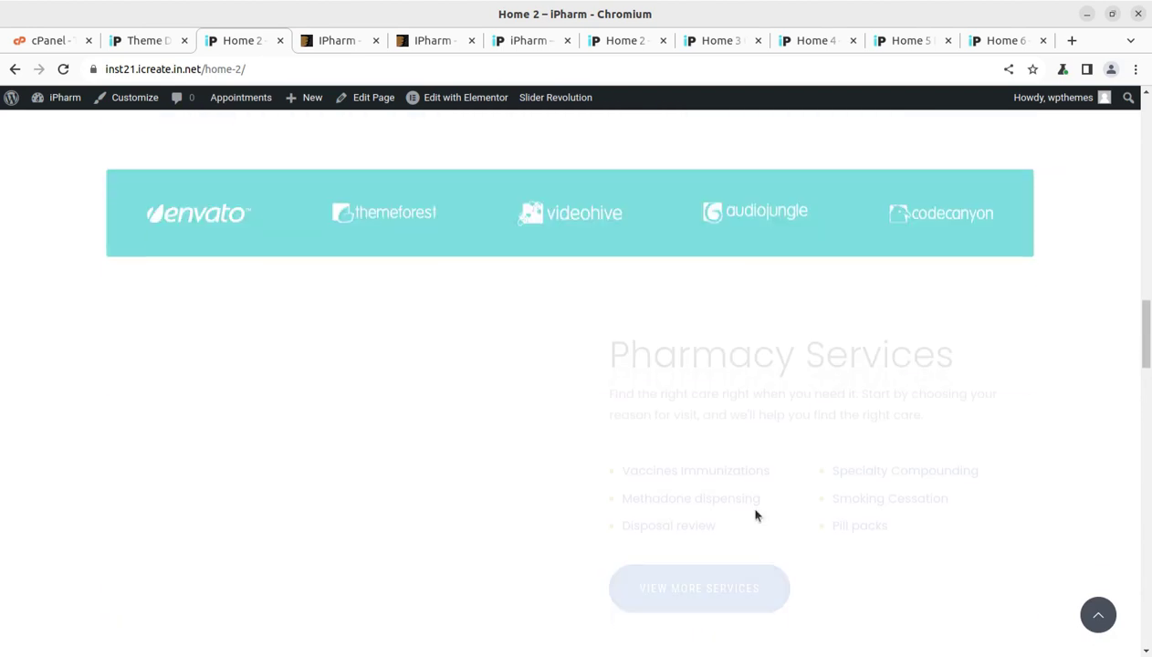
scroll(703, 387, up, 5)
scroll(705, 393, up, 5)
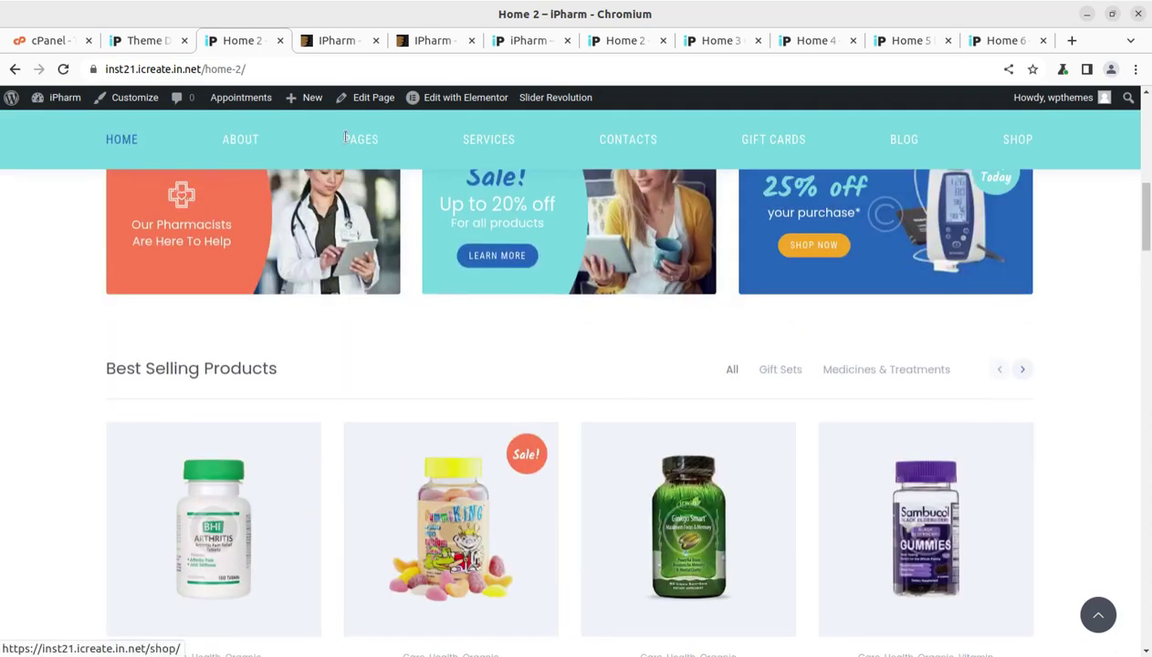
mouse_move(357, 146)
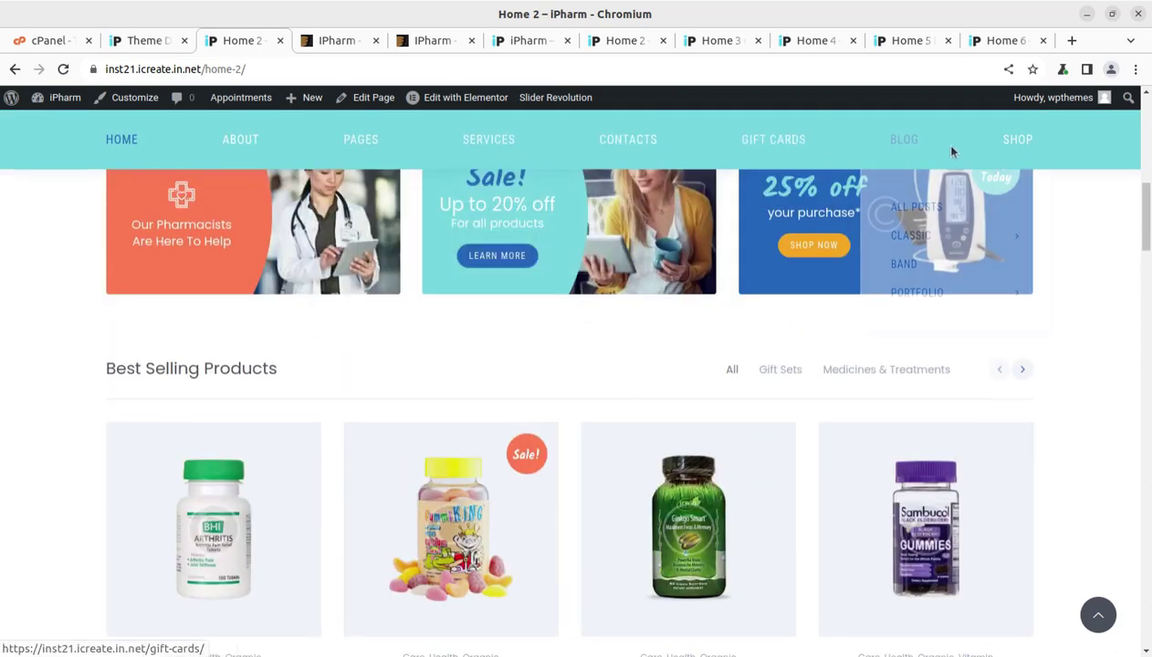
scroll(412, 365, up, 5)
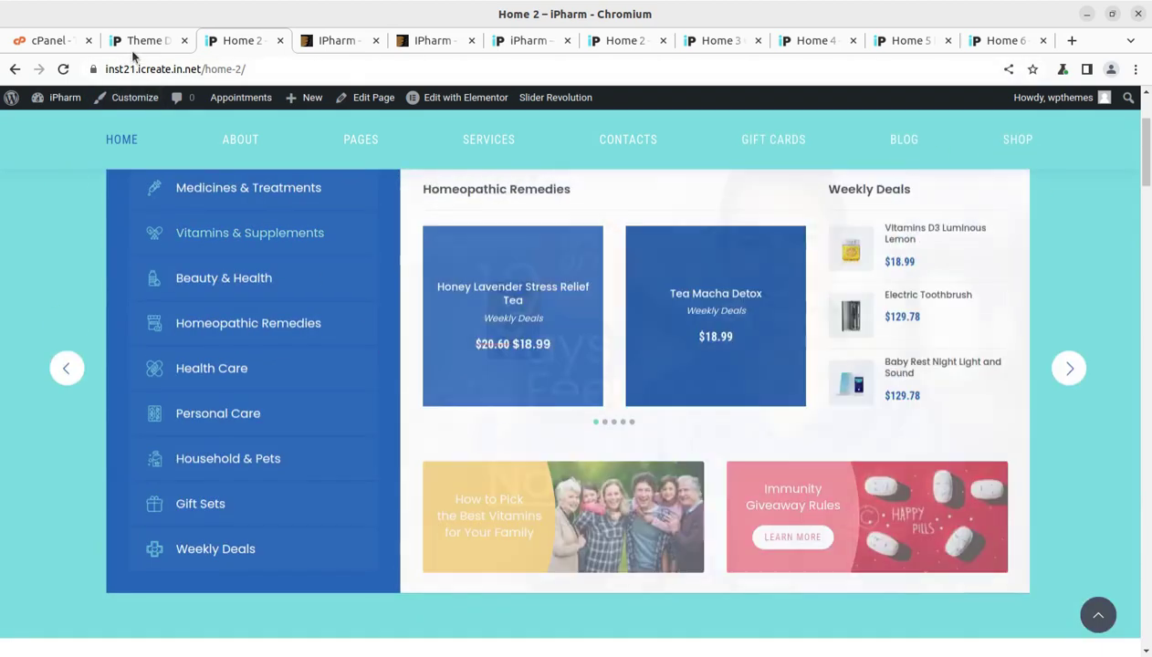
- Return to the Theme Dashboard and dismiss the recommended plugins, database update and required addons notices
click(135, 41)
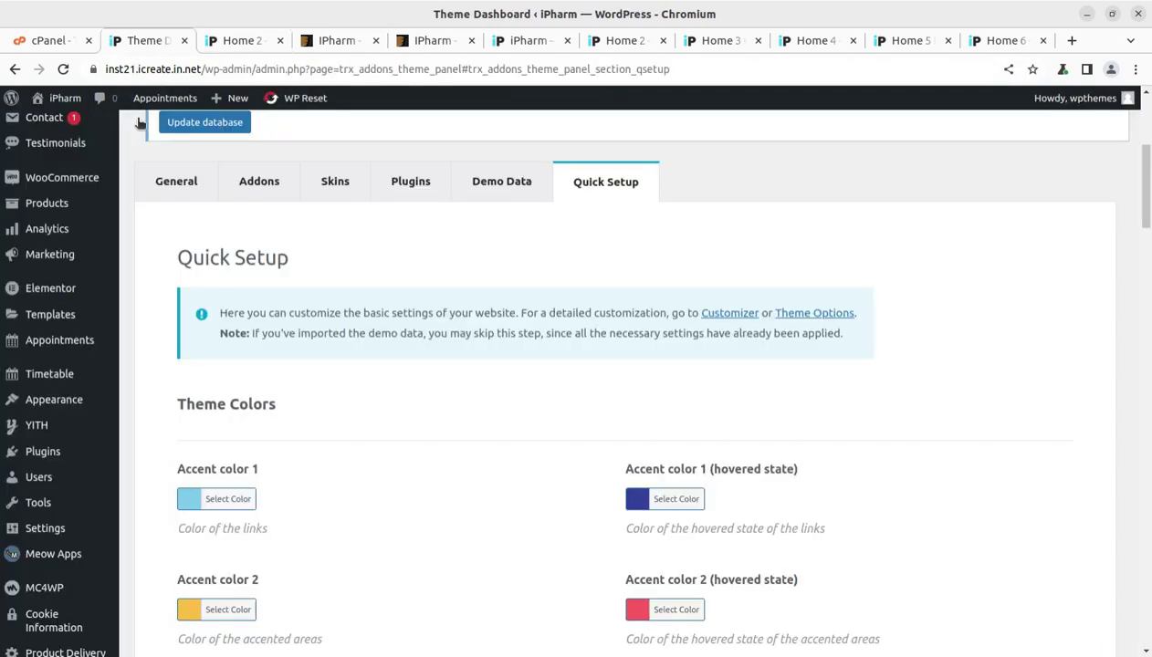
scroll(177, 428, up, 5)
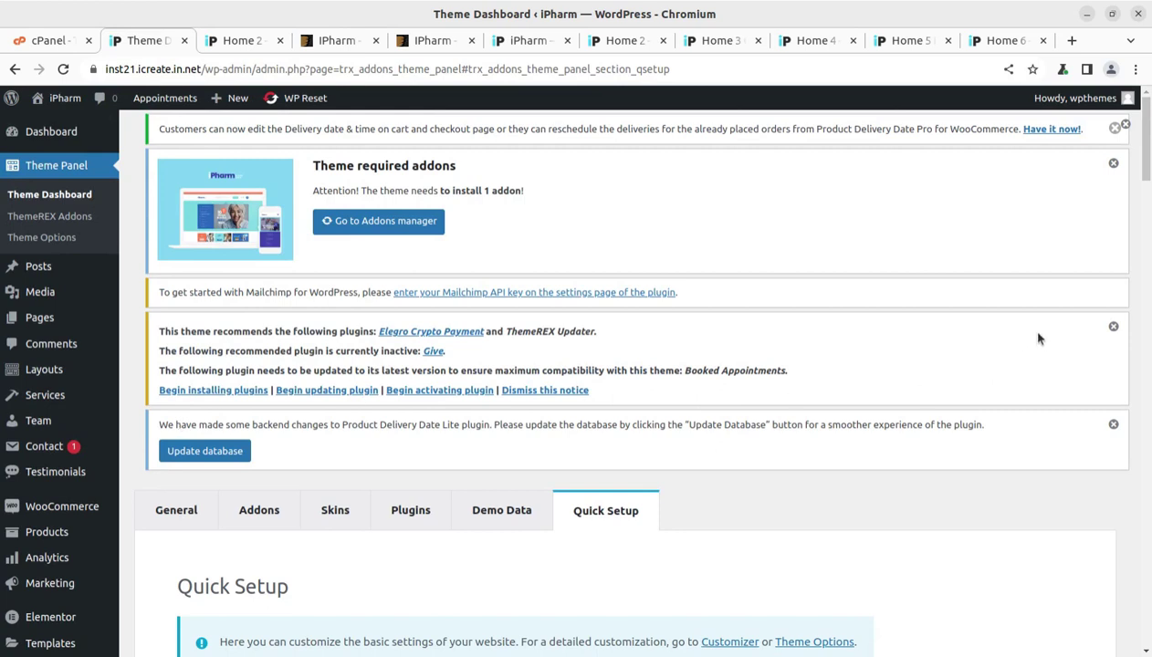
click(1113, 326)
click(1113, 326)
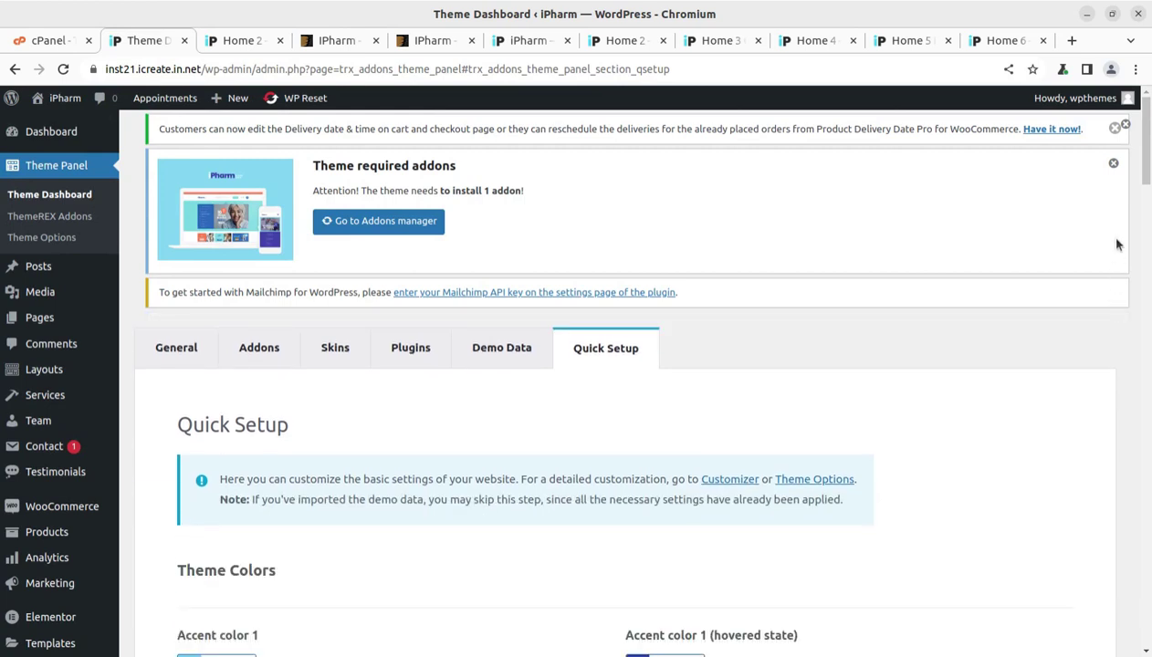
click(1113, 162)
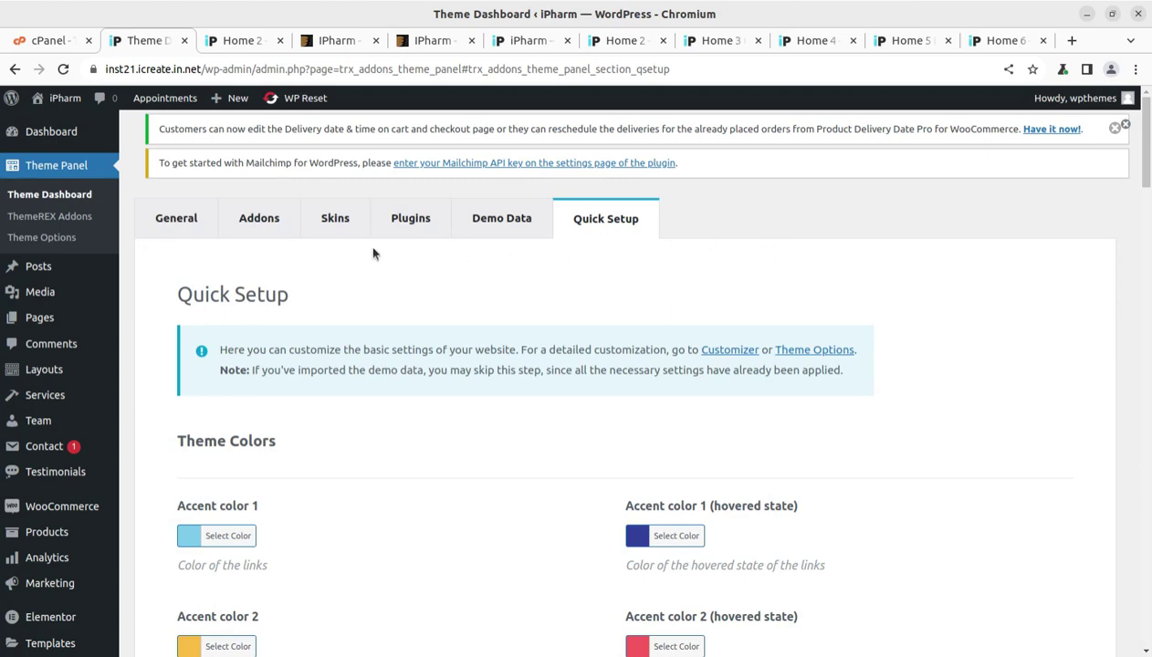
- Open the Theme Options page and dismiss its recommended plugins and database update notices
scroll(388, 419, down, 4)
scroll(439, 467, up, 4)
click(52, 239)
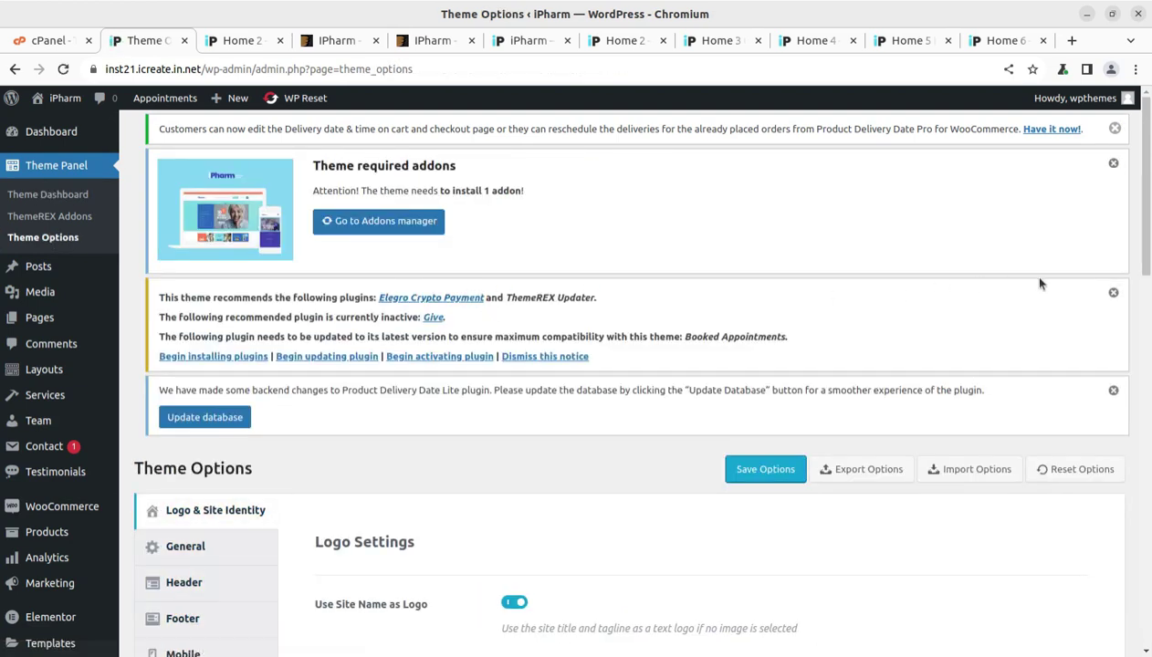
click(1113, 293)
click(1113, 293)
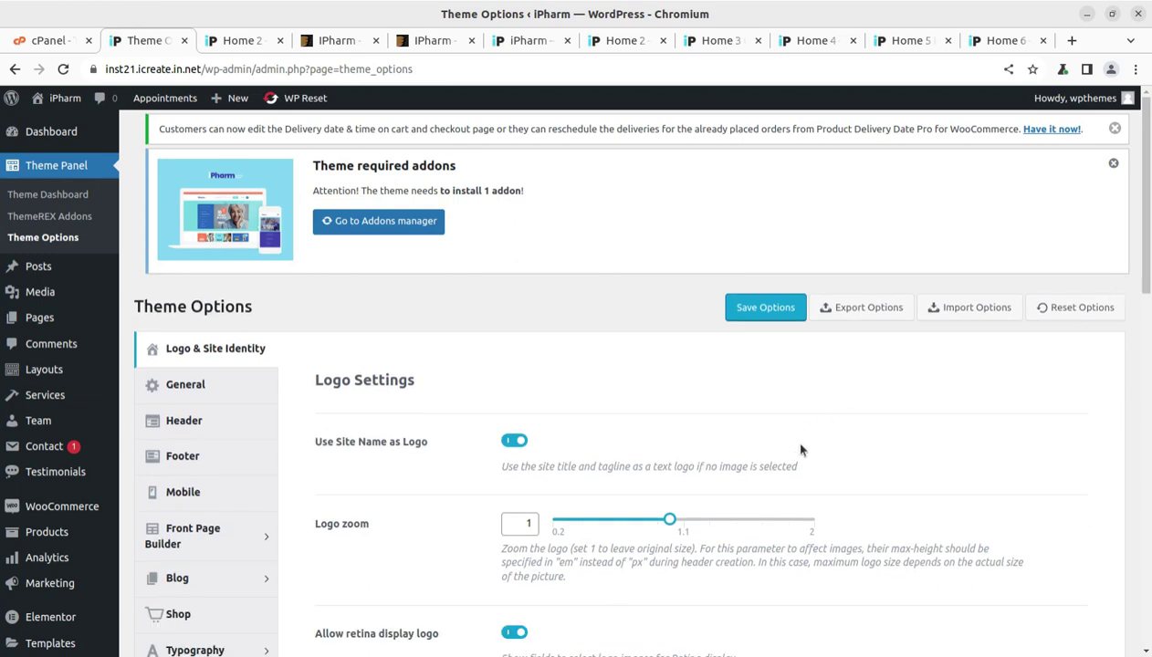
- Review the Logo & Site Identity options, including logo zoom and the logo images for retina and mobile
scroll(458, 427, down, 2)
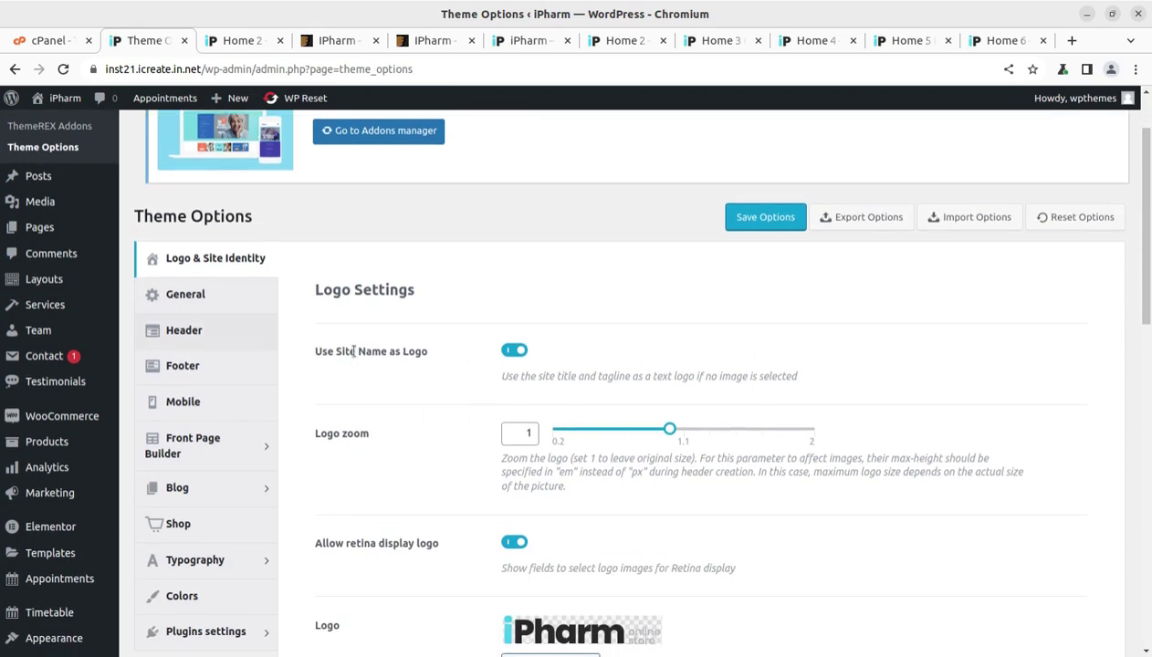
scroll(382, 367, down, 2)
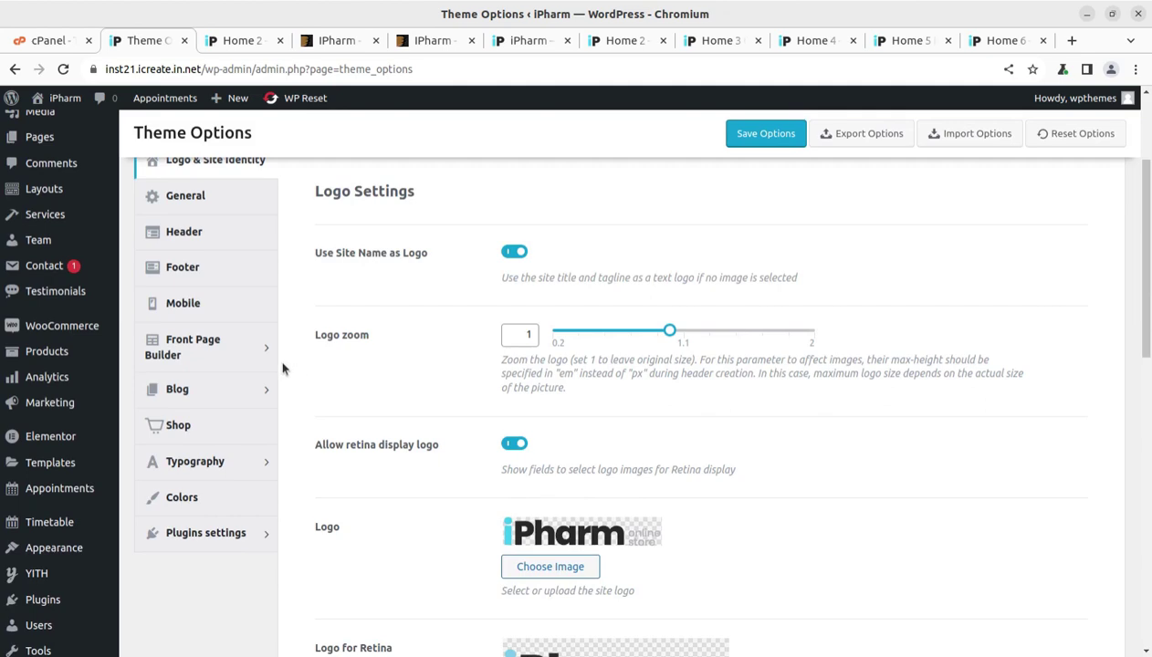
scroll(544, 494, down, 5)
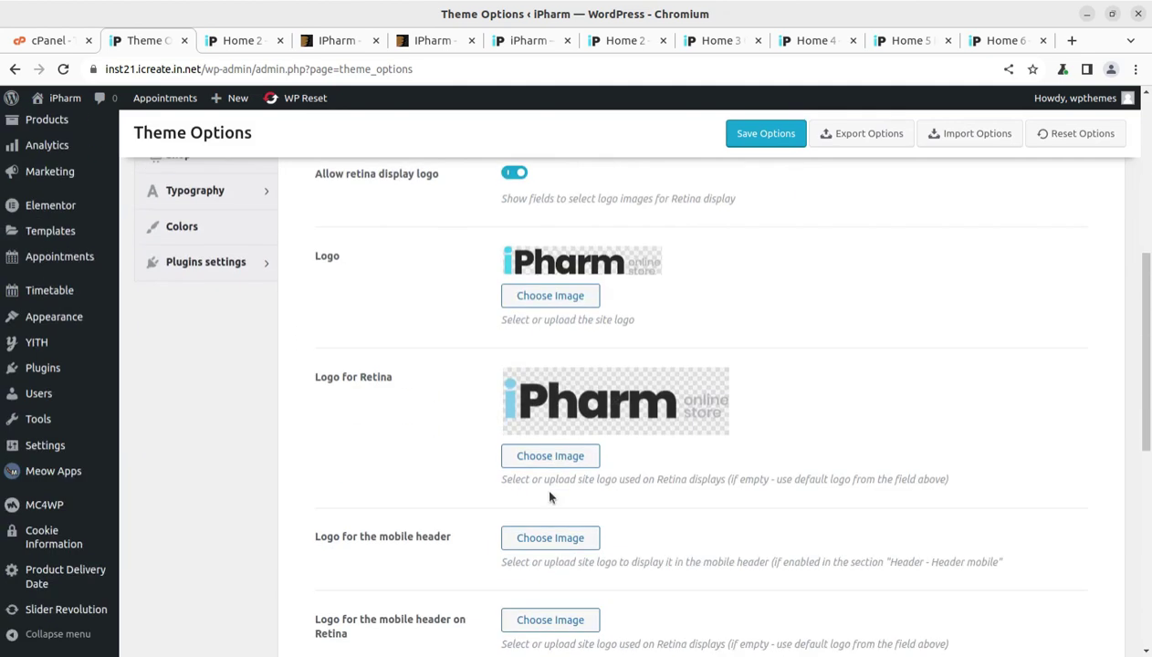
scroll(544, 495, down, 5)
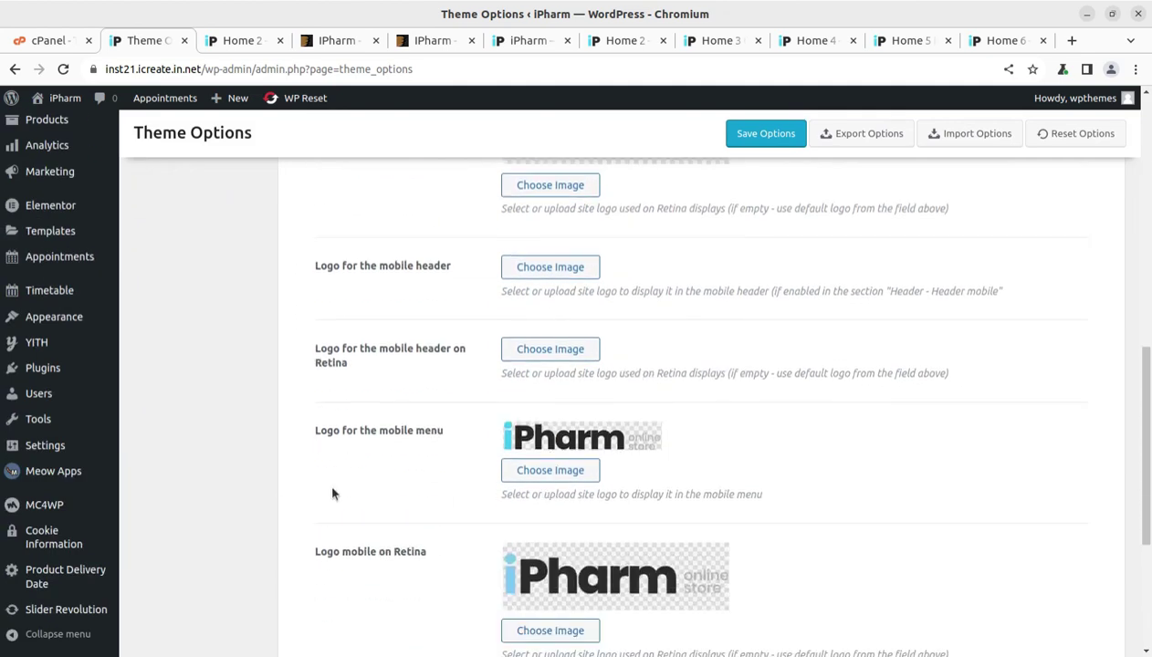
scroll(332, 494, down, 6)
scroll(334, 494, up, 15)
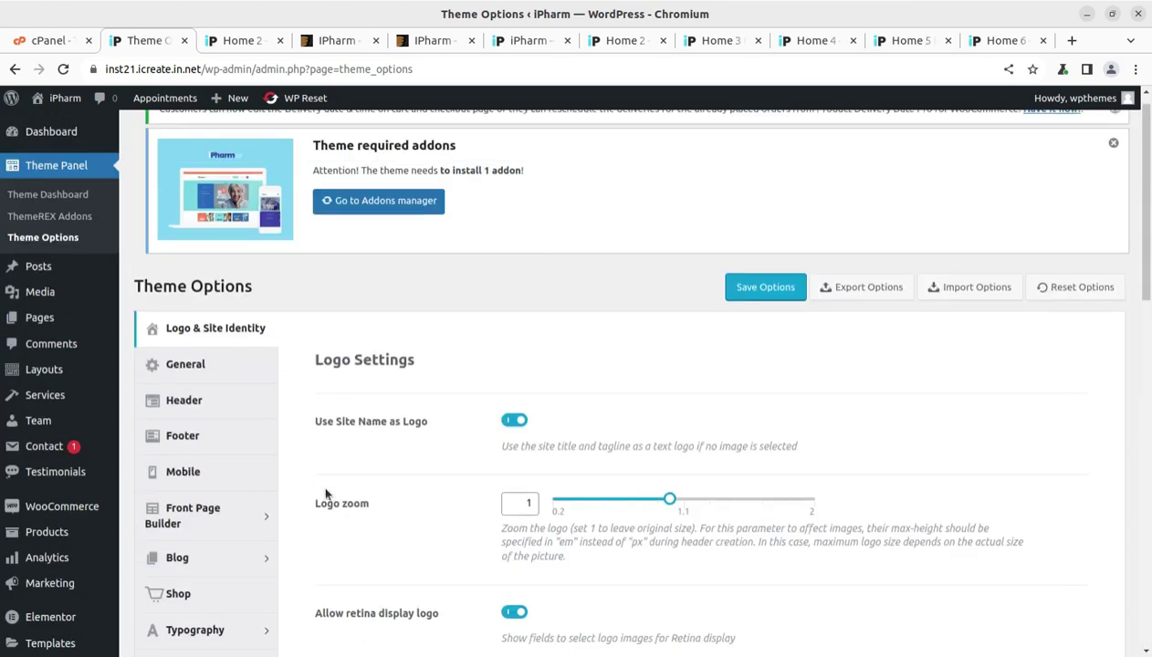
- Review the General theme options for layout, page width, page margins, navigation and sidebar
click(194, 370)
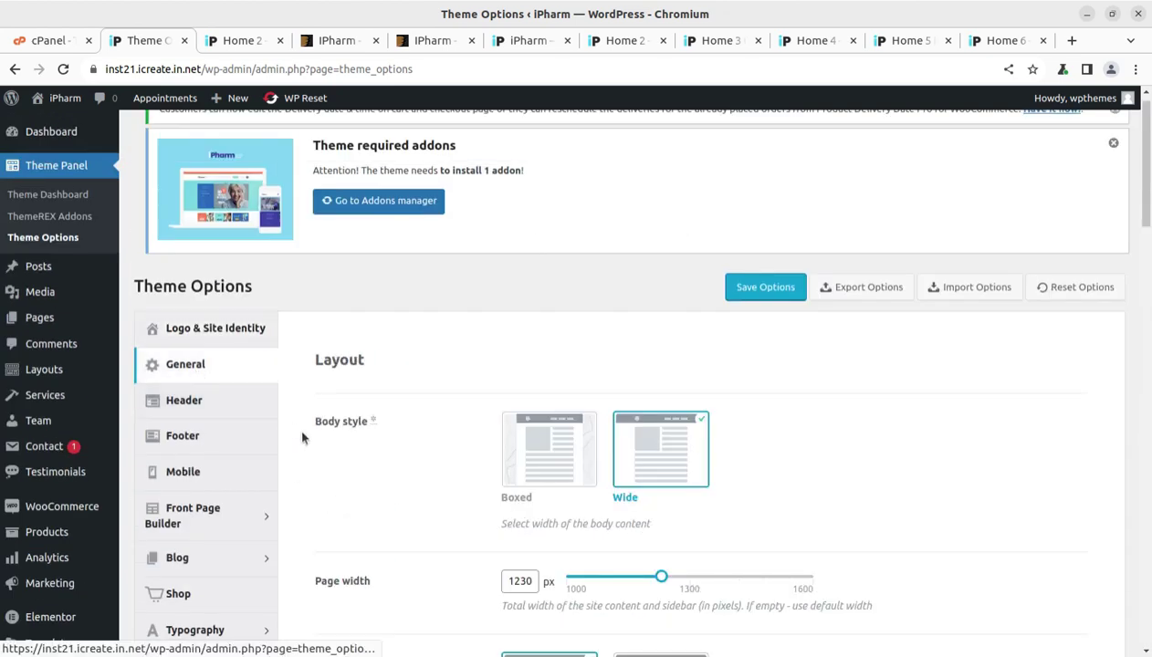
scroll(378, 461, down, 3)
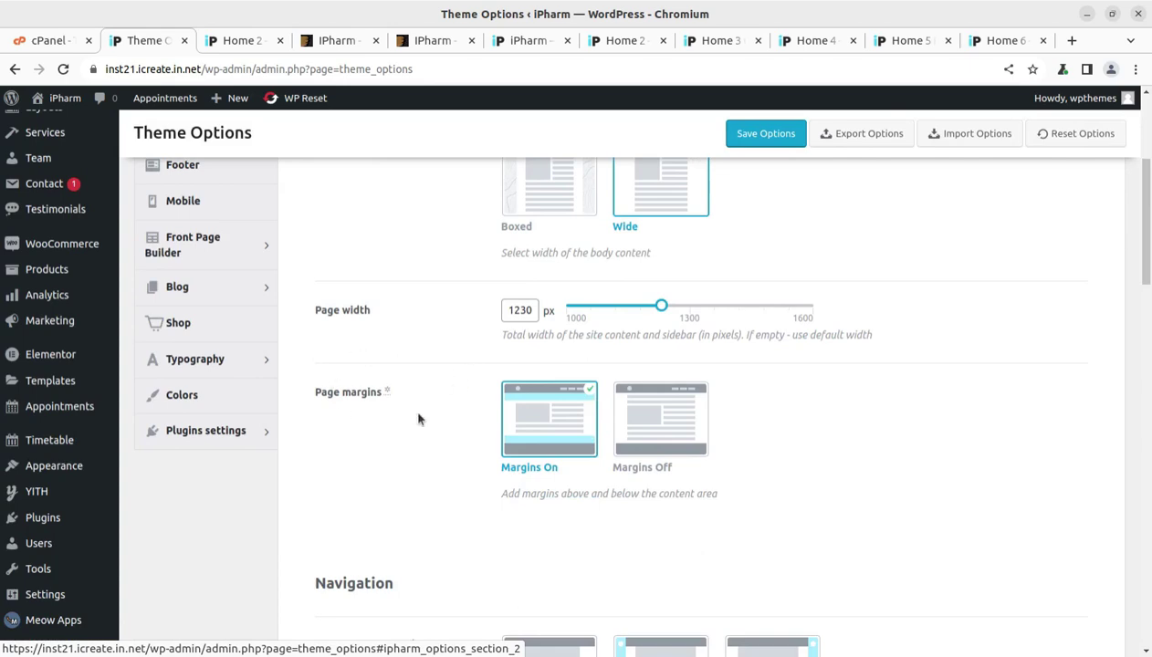
scroll(402, 474, down, 2)
scroll(383, 447, down, 4)
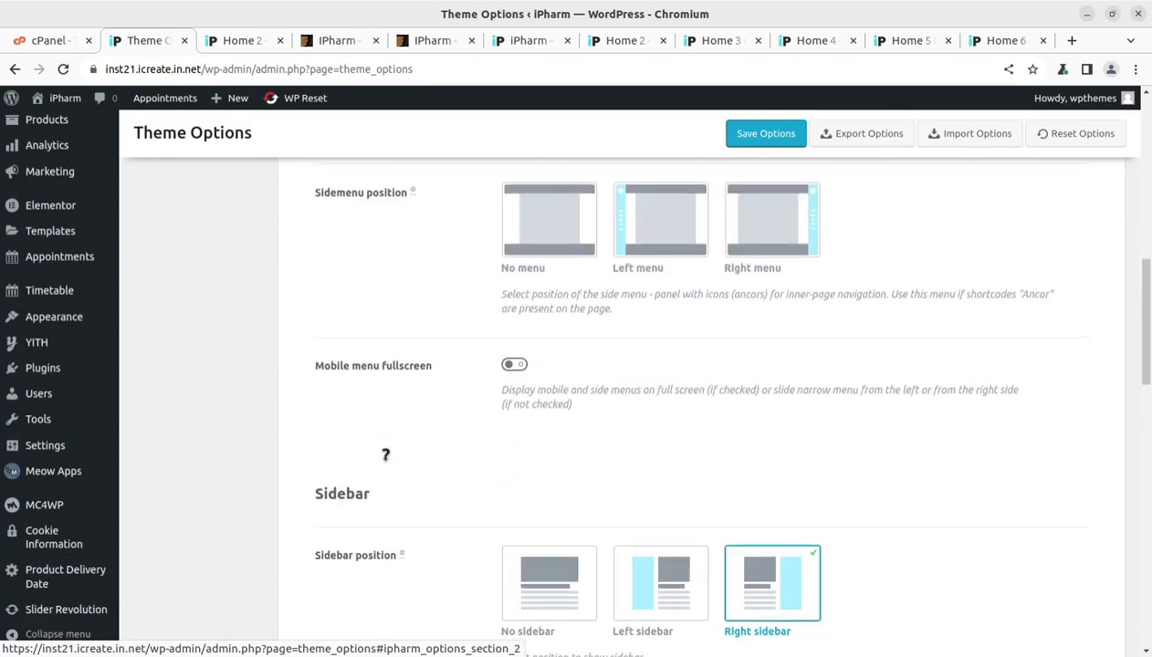
scroll(411, 451, down, 4)
scroll(400, 466, up, 15)
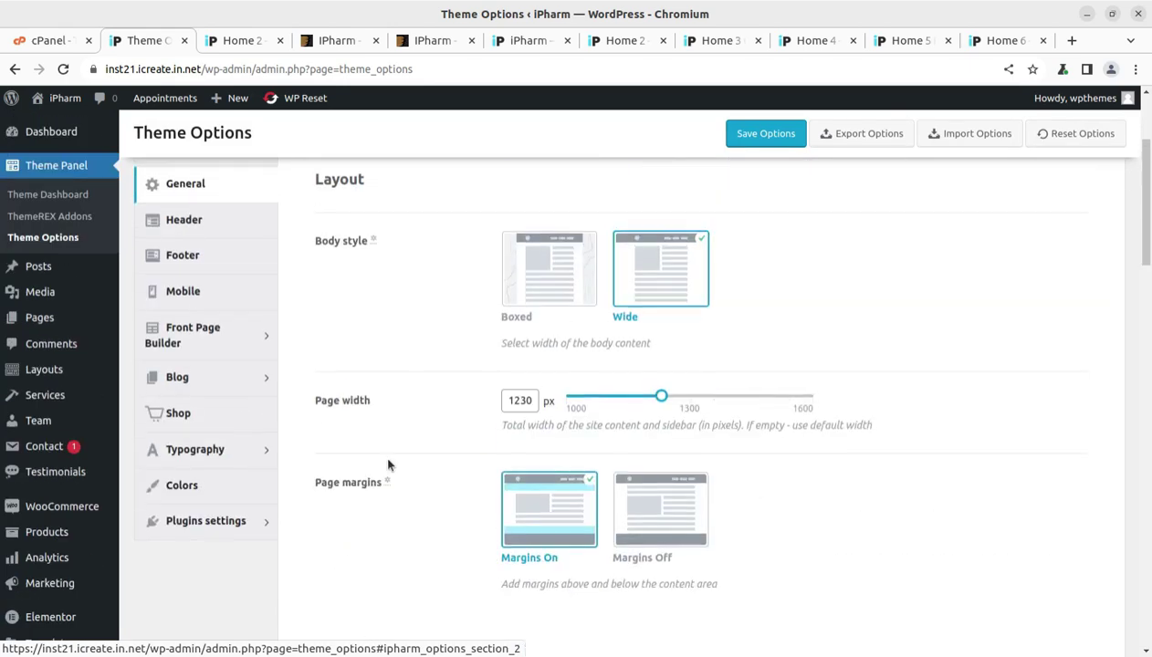
- Review the Header theme options, including header style, custom layout, position and header widgets
click(190, 227)
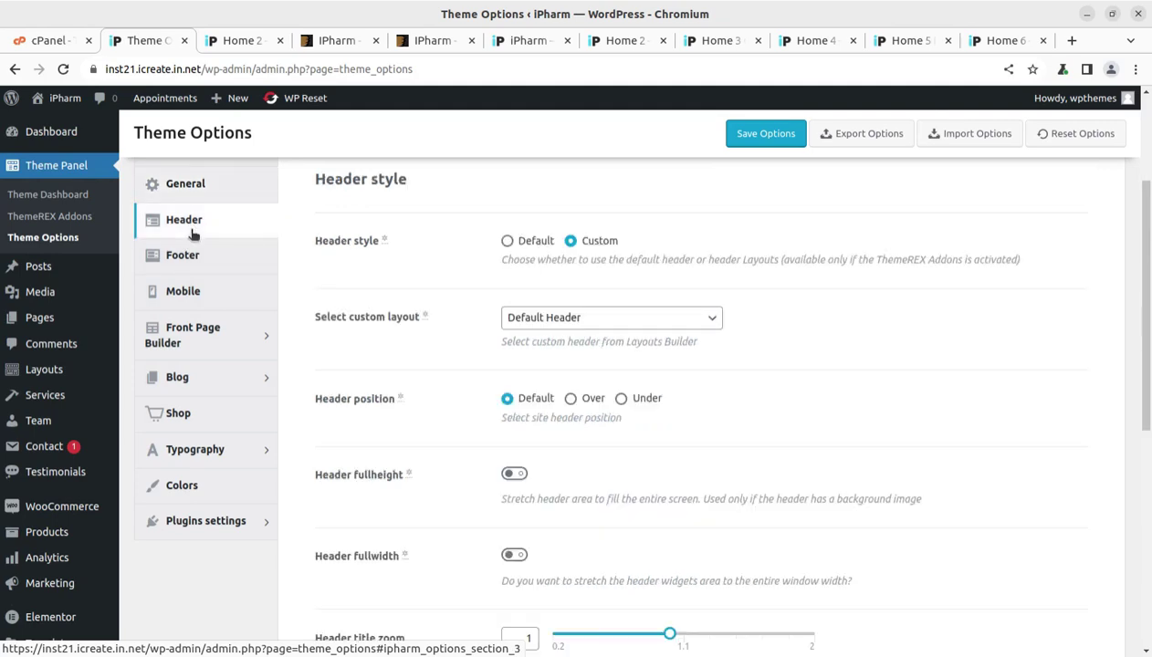
scroll(653, 294, down, 4)
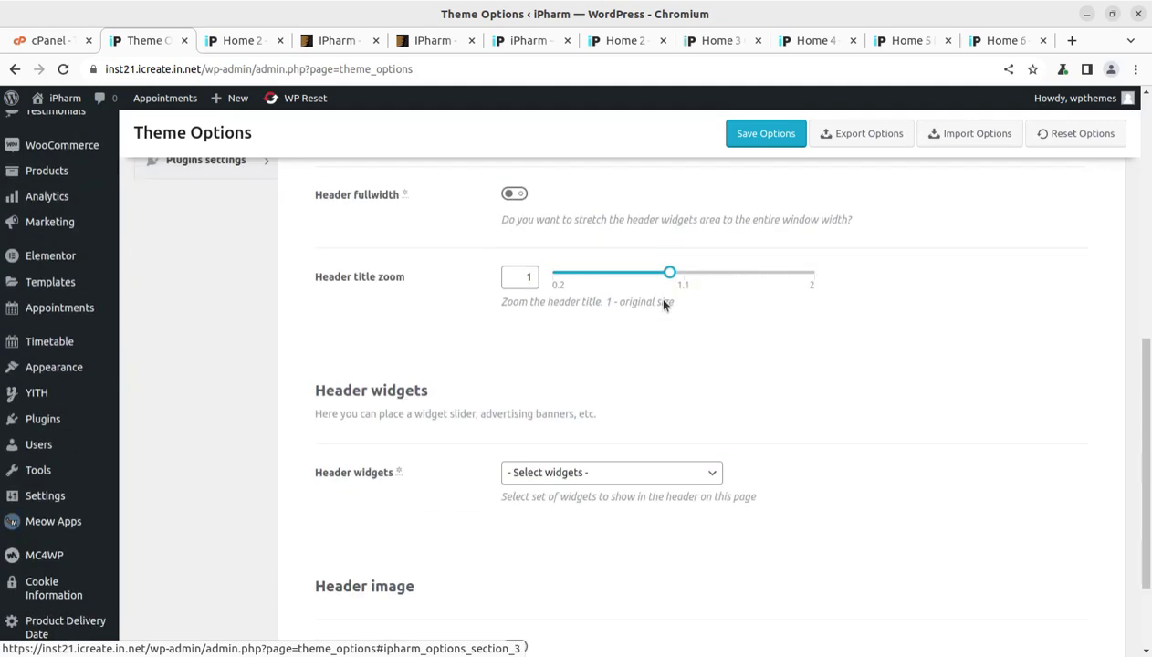
scroll(654, 294, up, 4)
- Review the Footer style and layout options and the Mobile options for header and sidebar
click(157, 263)
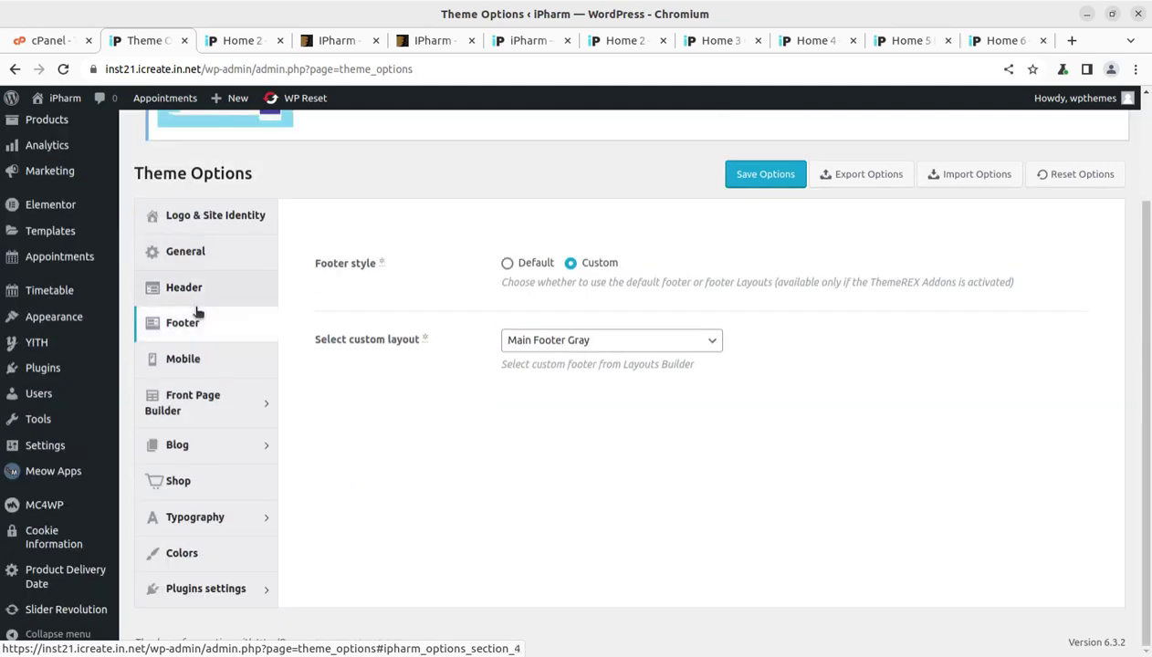
click(188, 360)
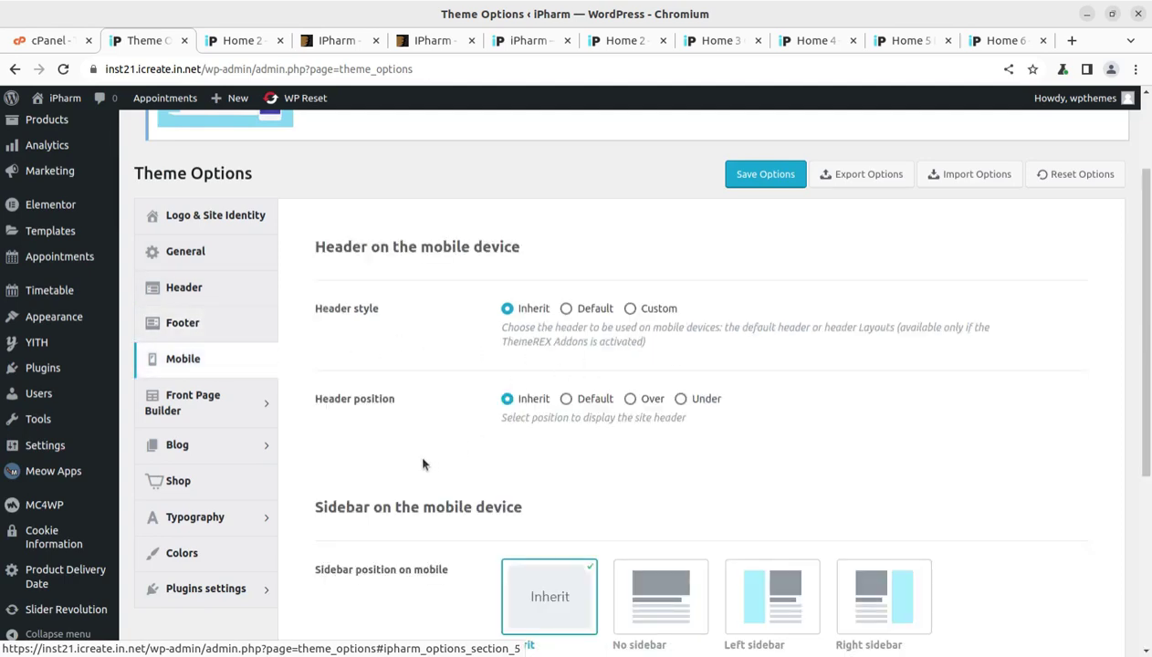
scroll(425, 465, down, 3)
scroll(426, 461, up, 3)
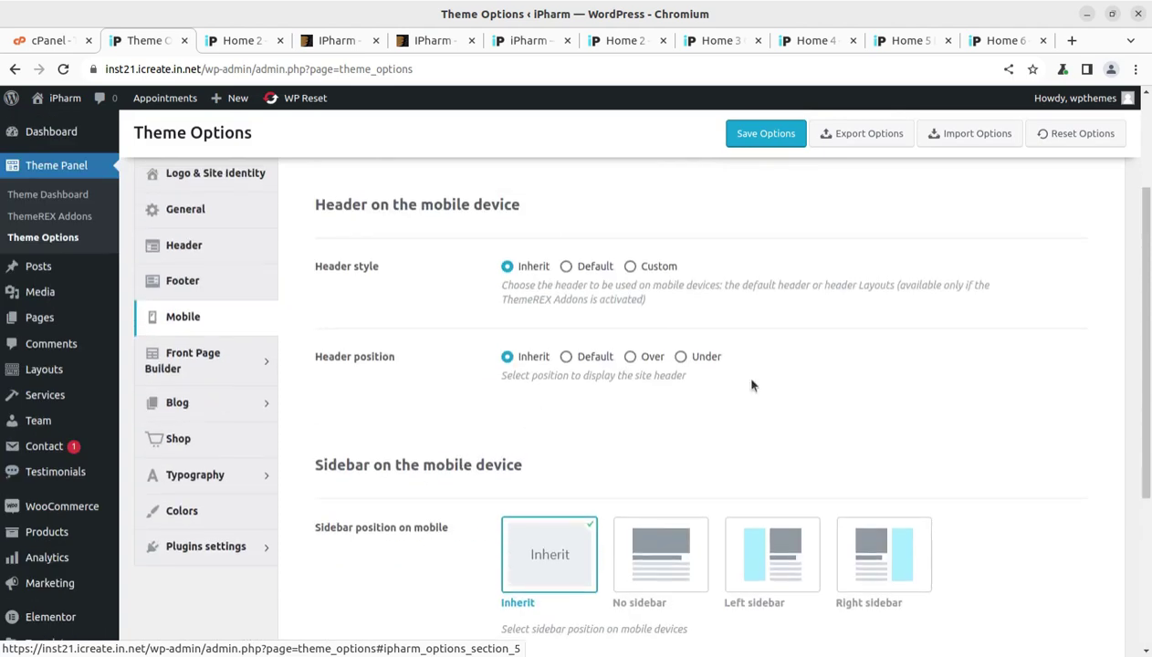
- Review the Mobile theme options for sidebar position and footer style
scroll(741, 508, down, 3)
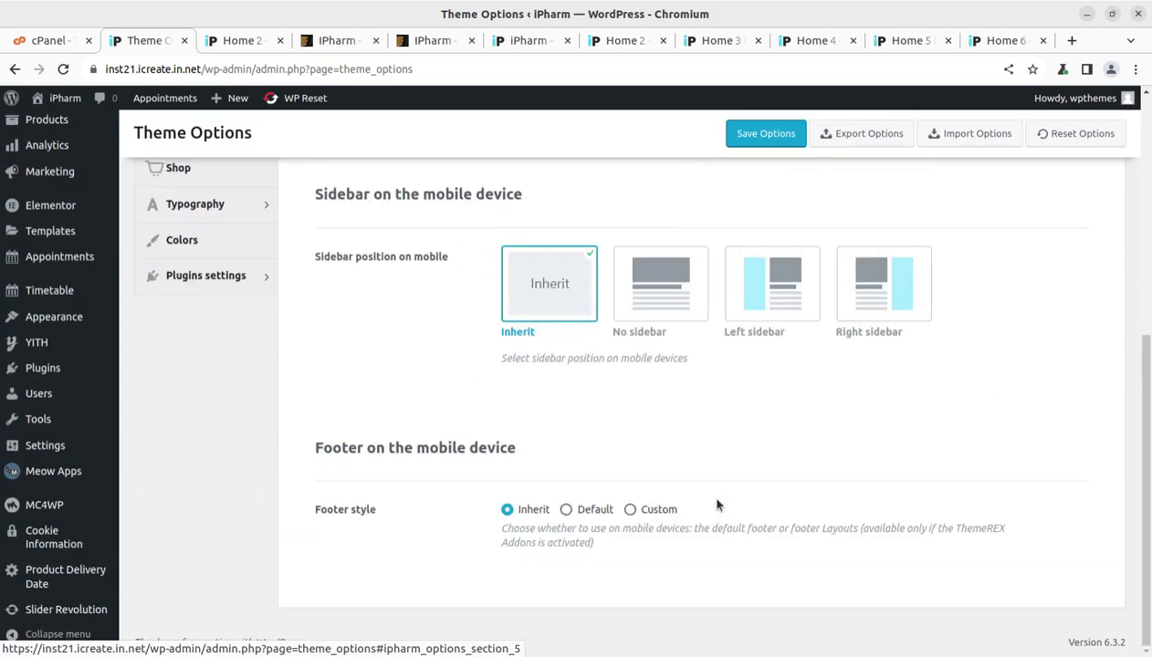
scroll(718, 506, up, 5)
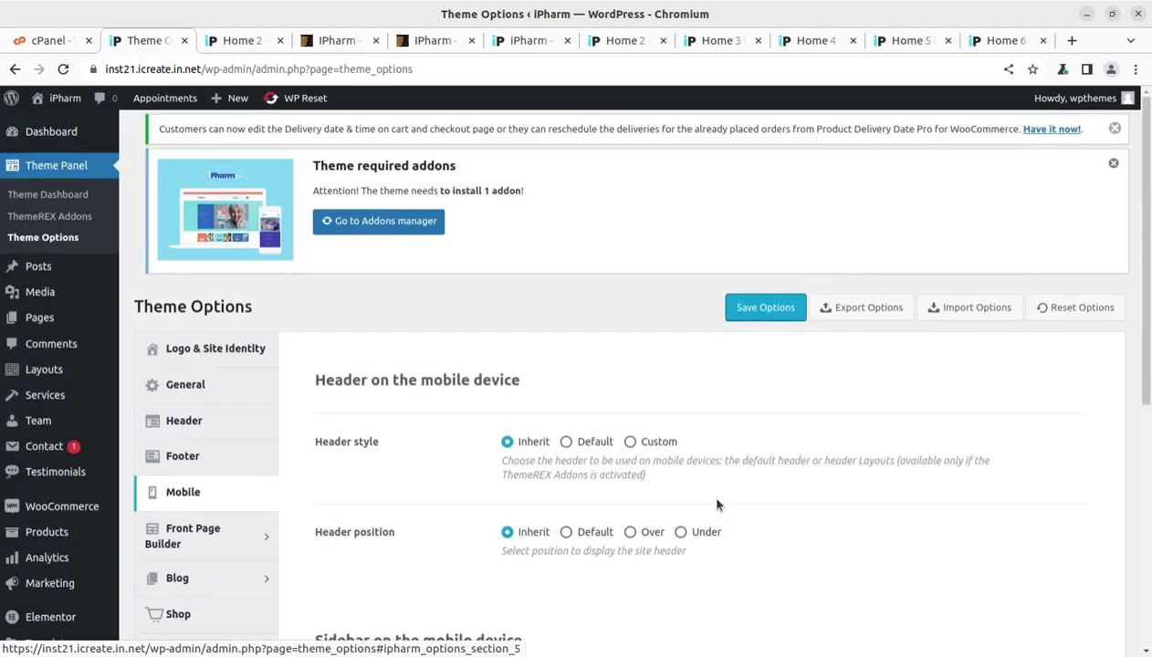
- Enable the Front Page builder, review its sections order list, and disable it again
click(193, 538)
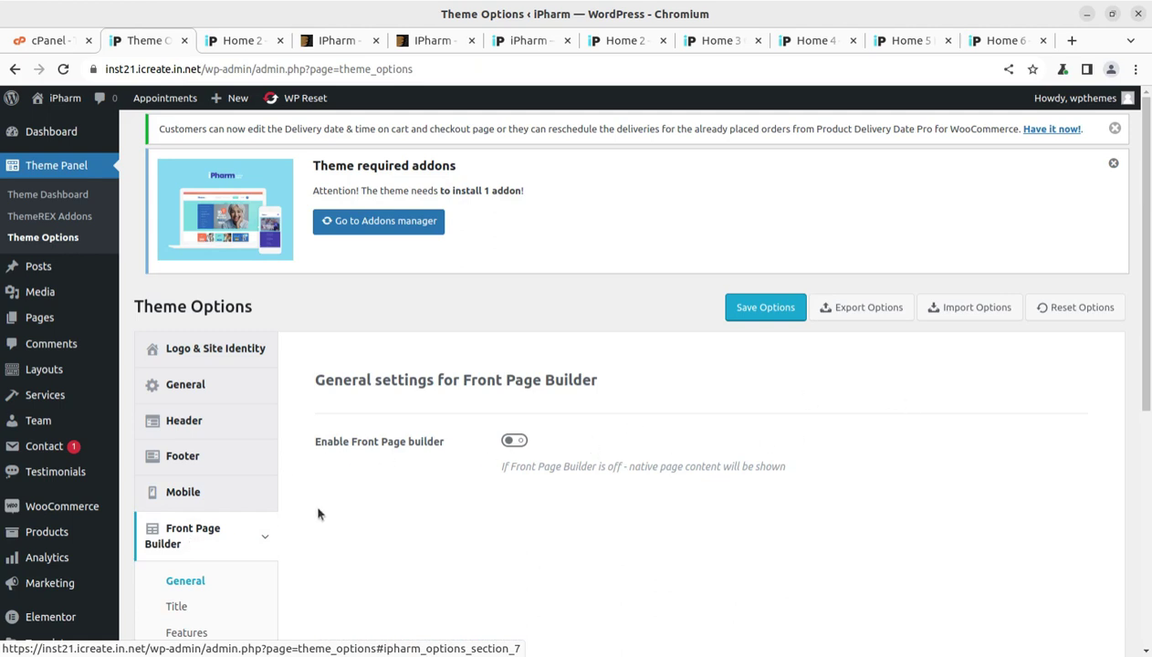
scroll(360, 534, down, 2)
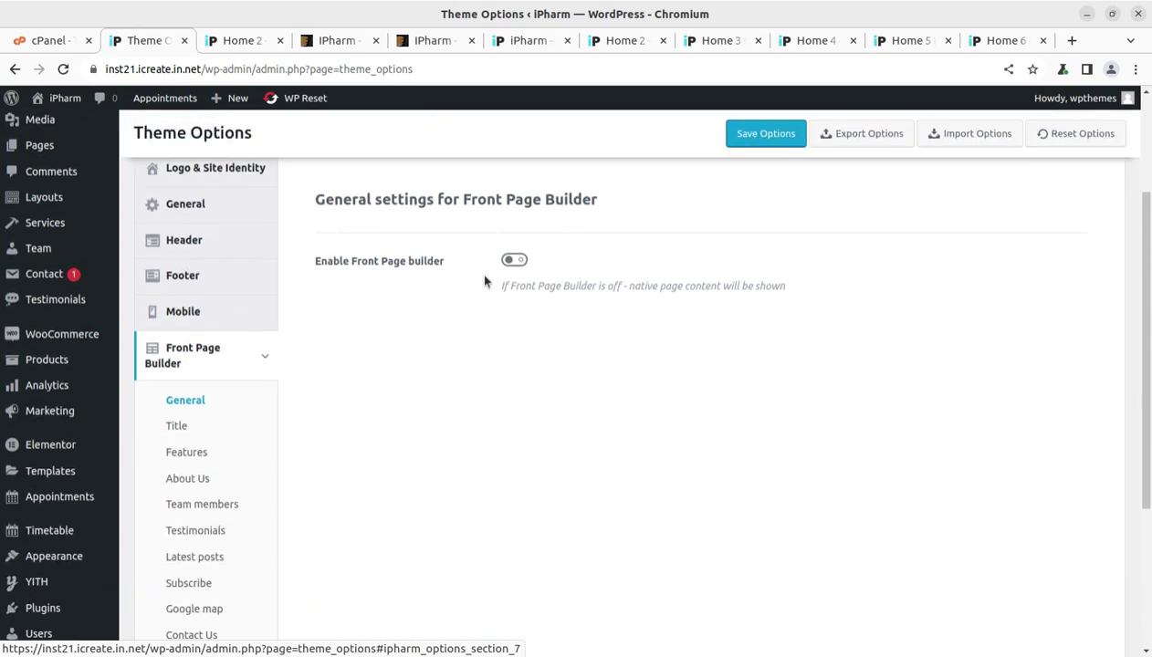
click(521, 260)
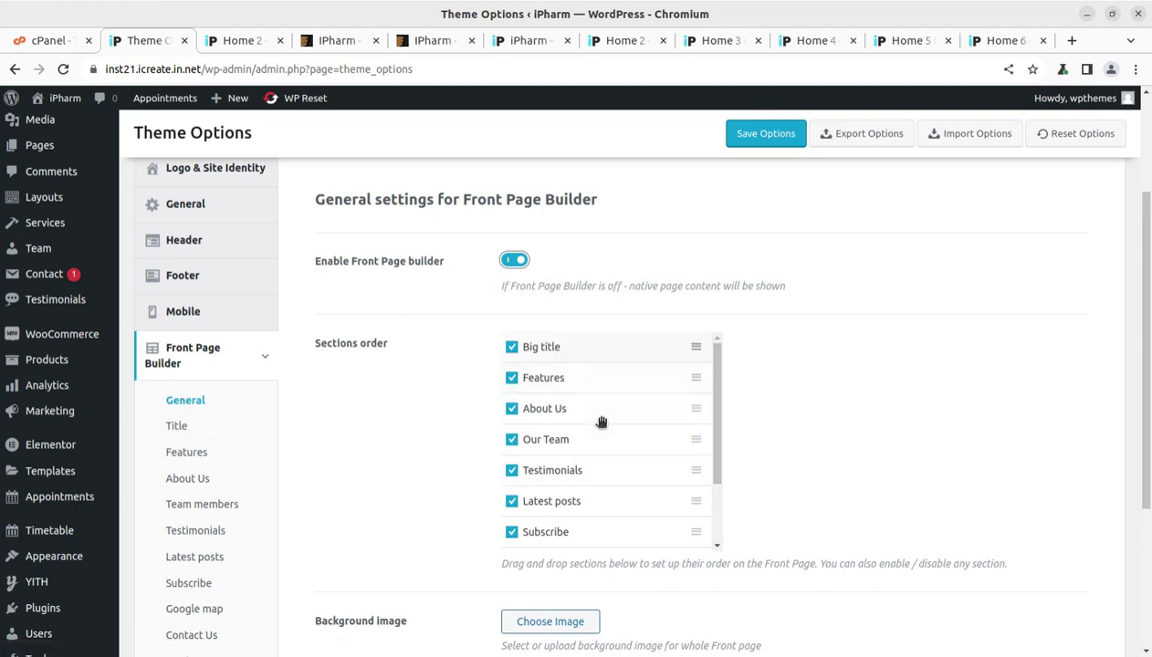
scroll(554, 472, down, 10)
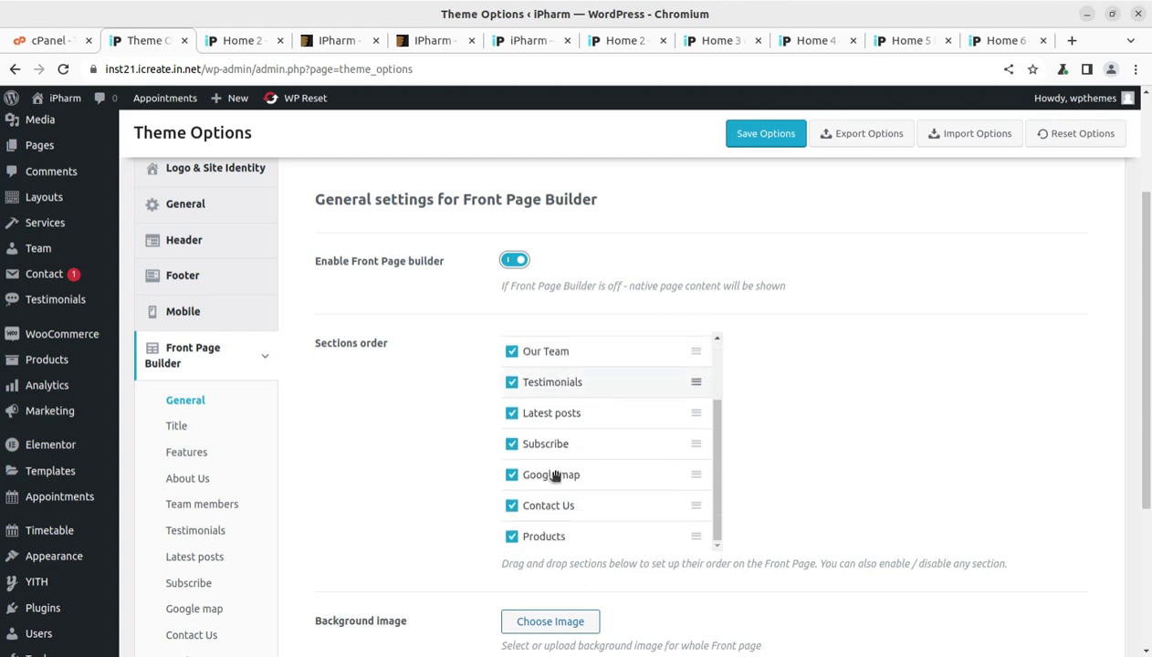
scroll(615, 472, up, 10)
click(513, 442)
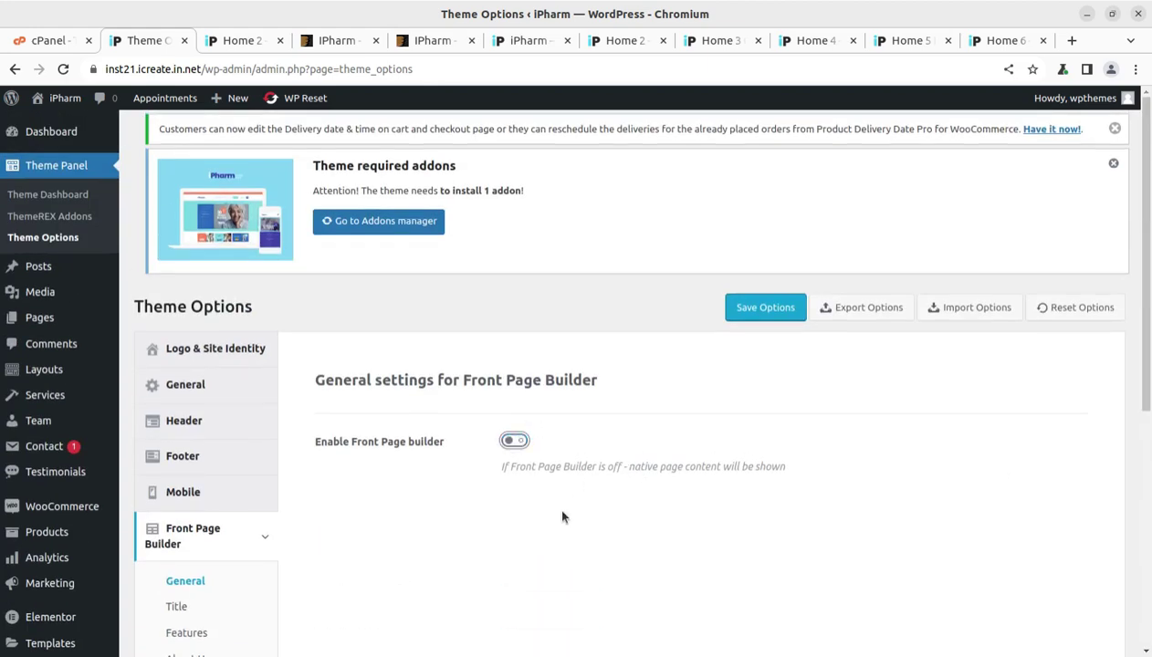
- Look through the Front Page Builder sections from Title, Features and About Us through Testimonials to Google map
scroll(717, 520, down, 3)
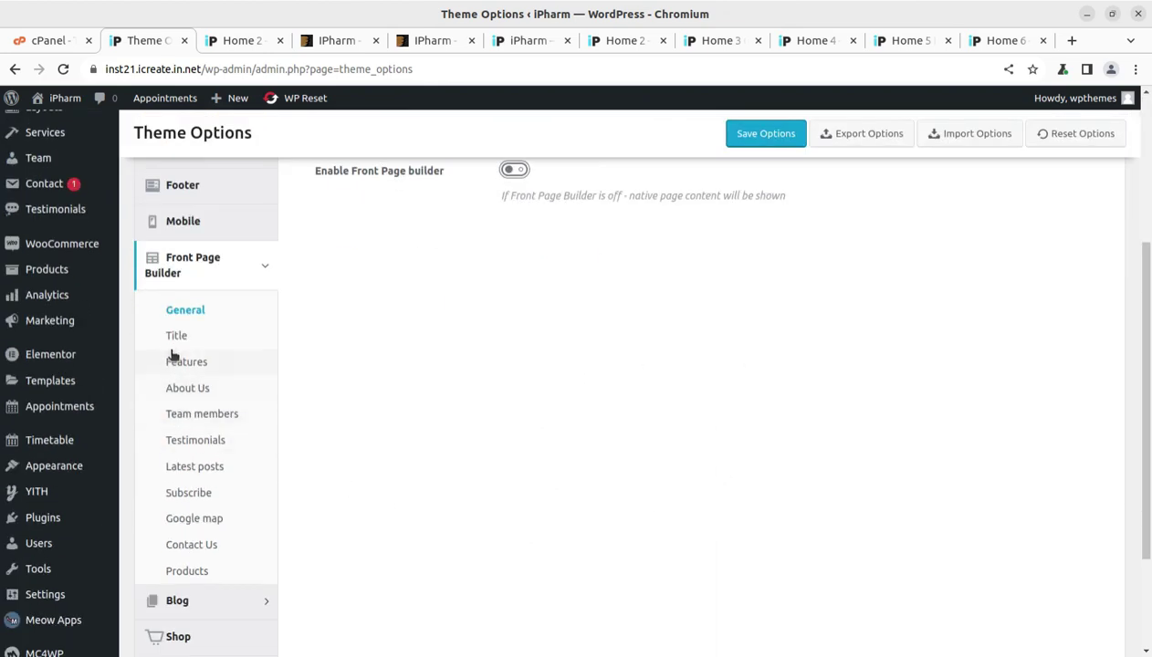
click(176, 338)
click(187, 362)
click(194, 388)
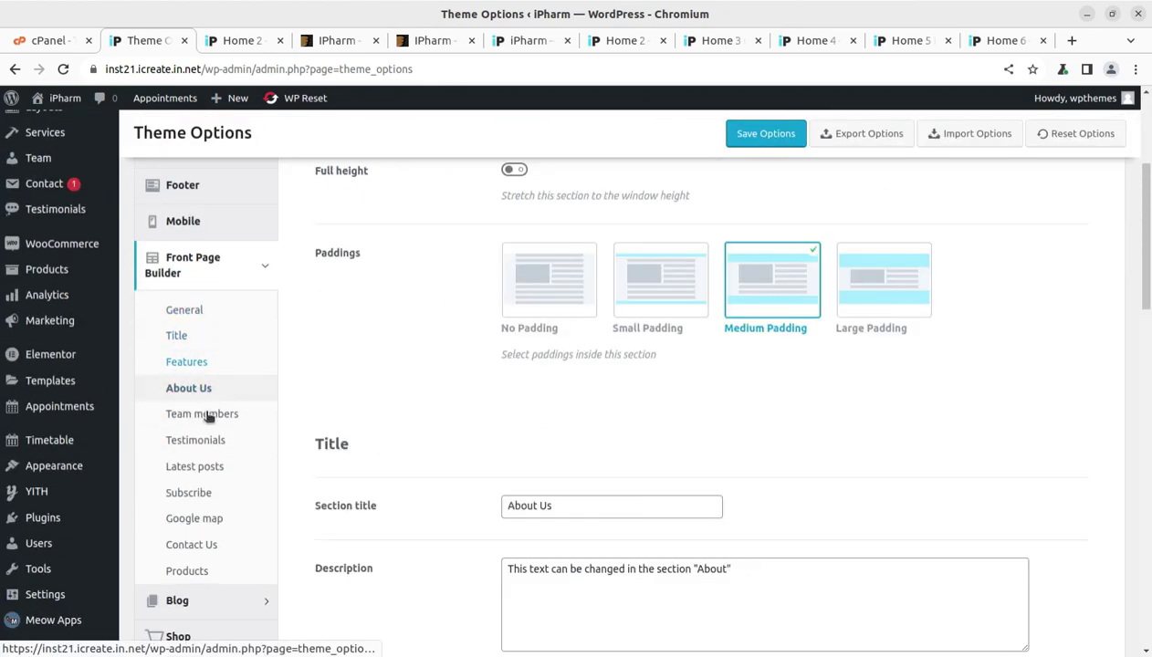
click(213, 422)
click(216, 441)
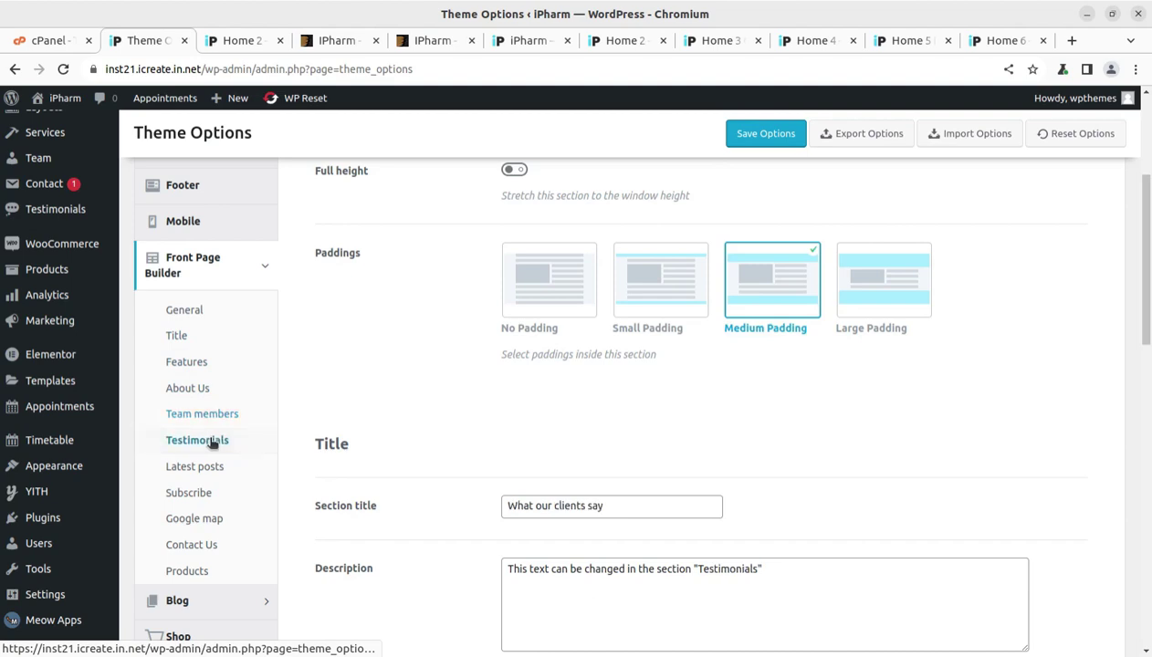
click(213, 468)
click(190, 495)
click(190, 524)
- Examine the Google map section's layout, title, description and content fields
scroll(270, 518, down, 4)
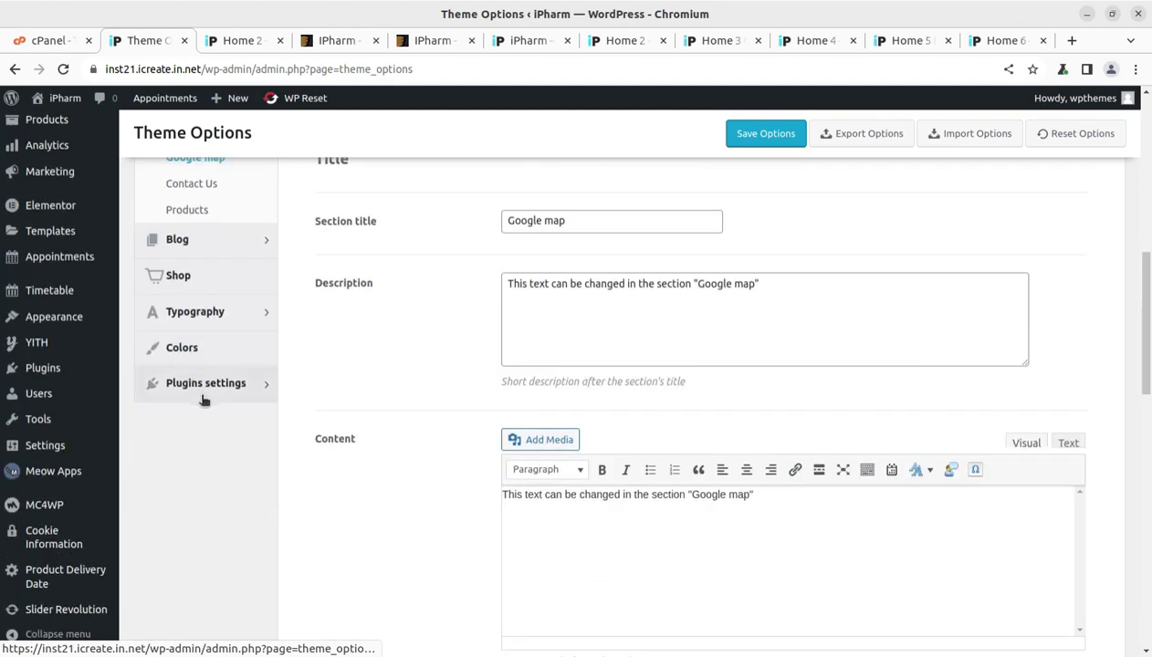
scroll(219, 411, up, 3)
scroll(346, 418, up, 3)
scroll(352, 431, down, 4)
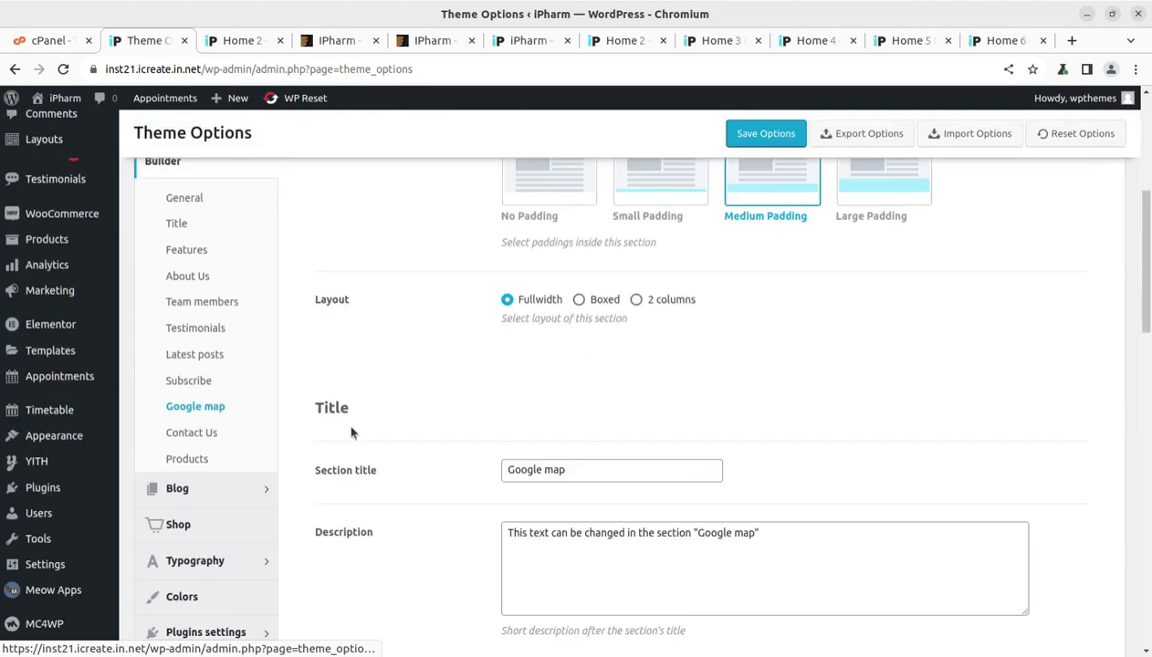
scroll(630, 448, down, 4)
scroll(566, 365, up, 2)
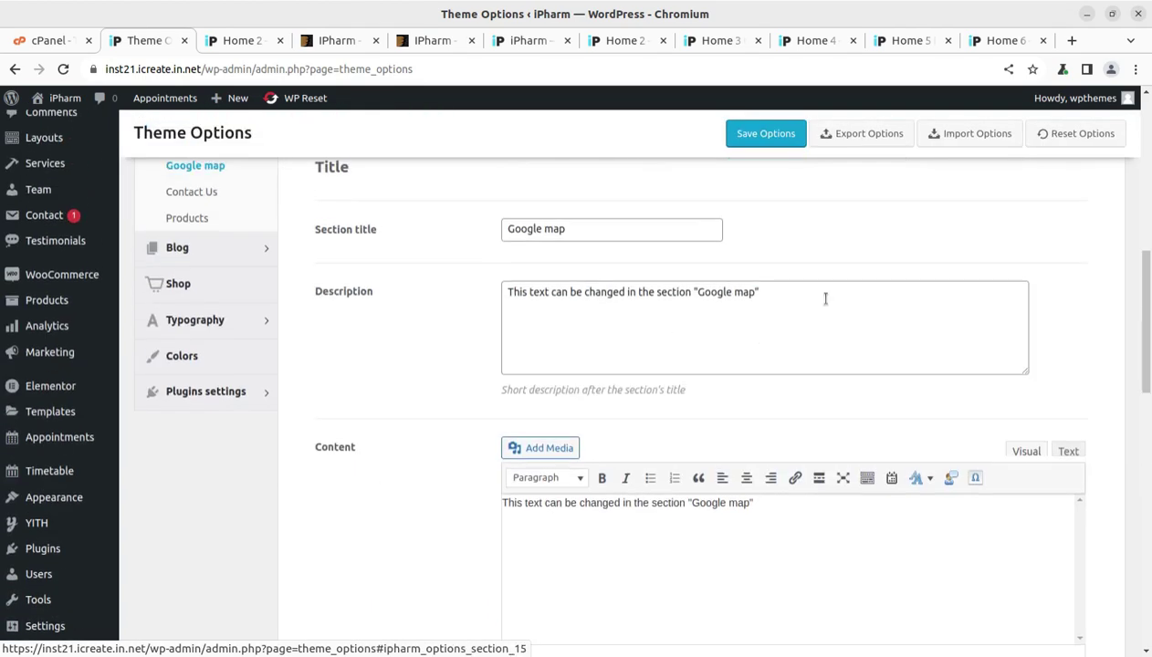
drag(824, 299, 466, 305)
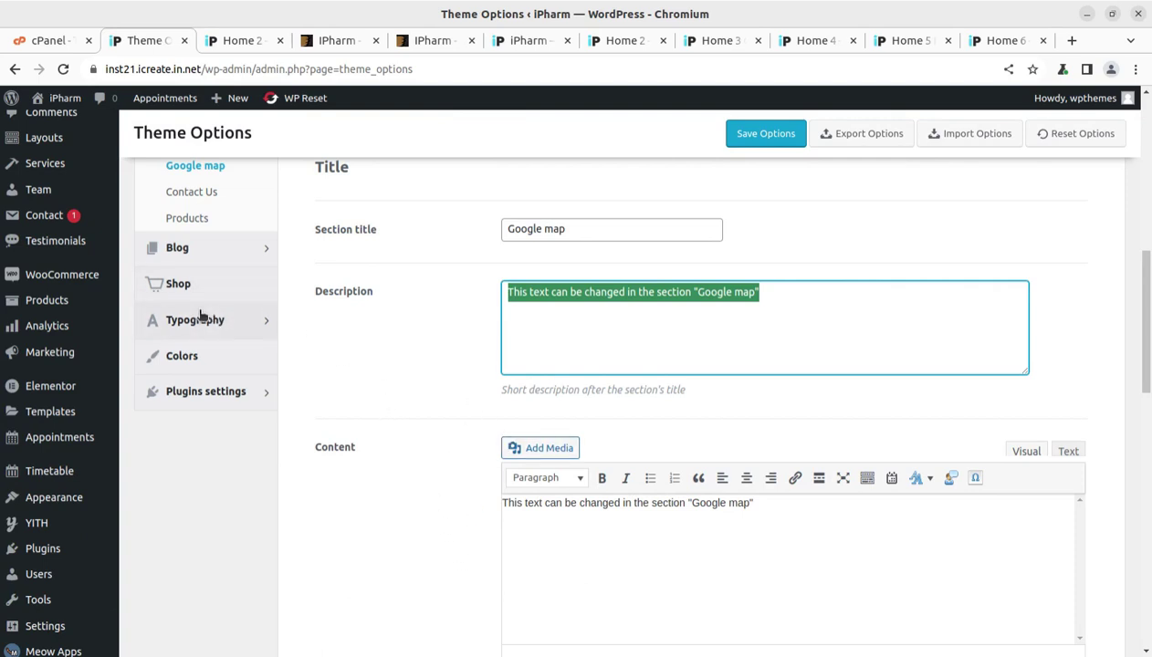
scroll(287, 413, up, 2)
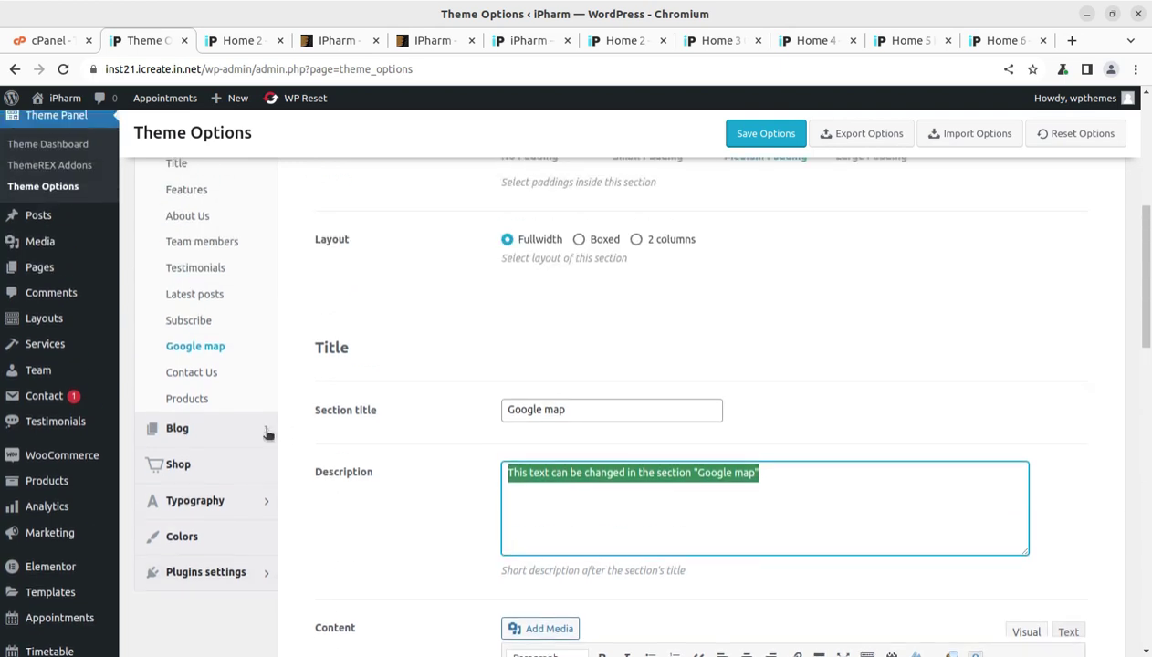
- Review the Shop options and the Typography options for loaded fonts, headings and accent text
click(226, 463)
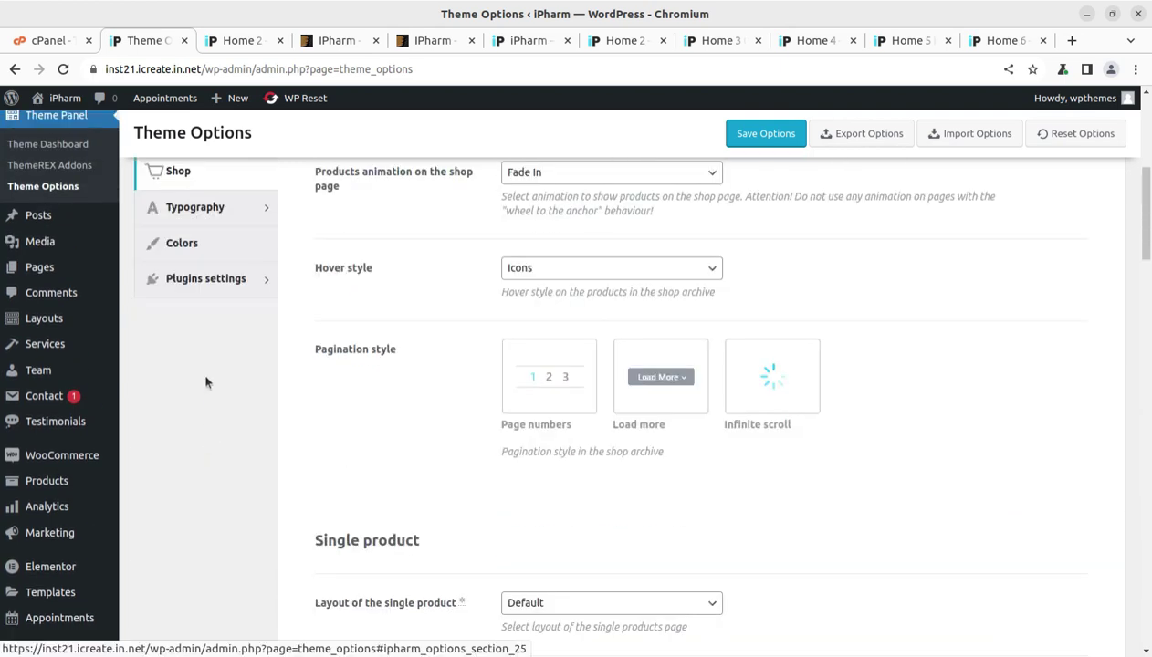
click(193, 255)
click(195, 209)
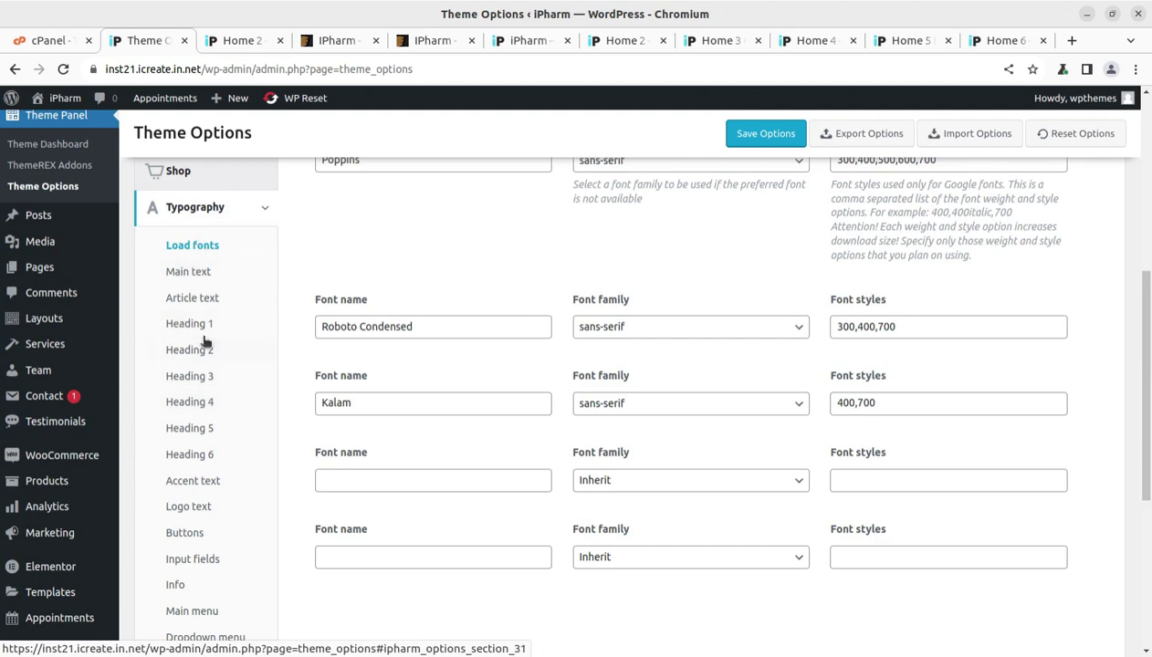
click(193, 325)
click(193, 402)
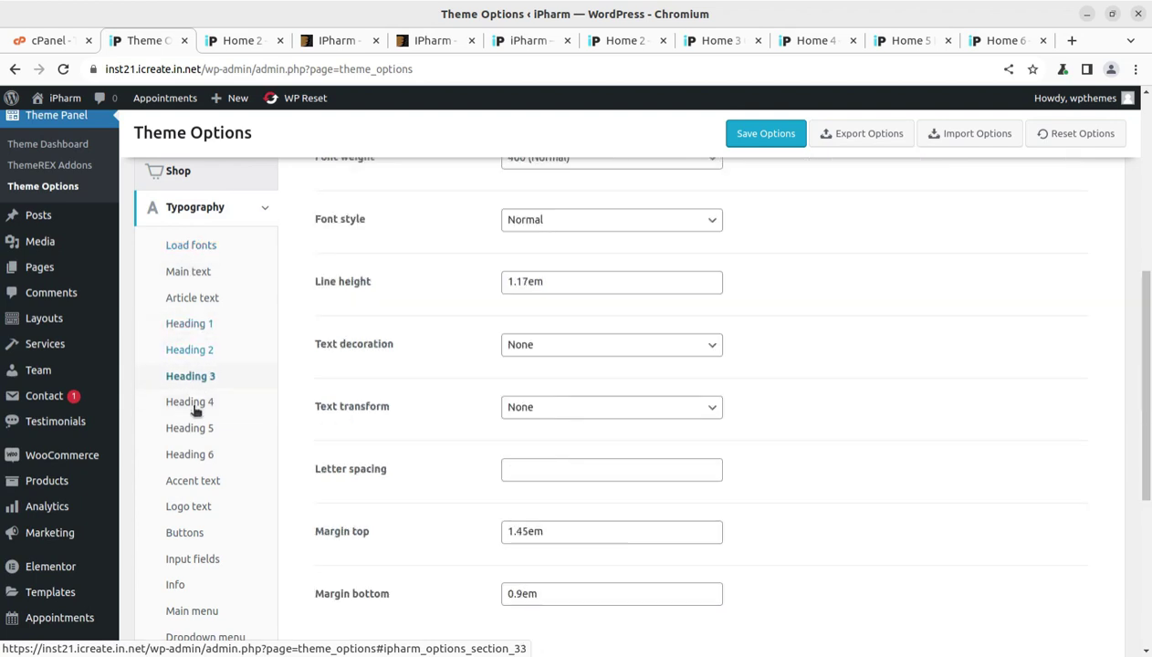
click(193, 480)
scroll(210, 554, down, 4)
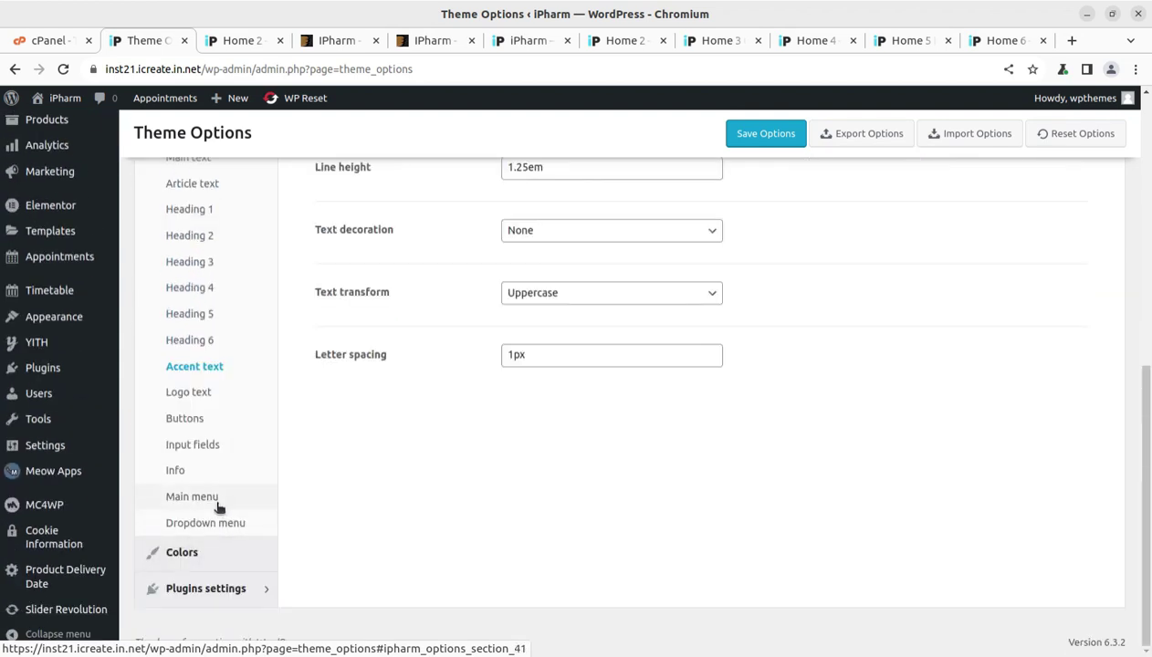
- Review the Colors options, including the site, header, sidemenu, sidebar and footer schemes and the color scheme editor
click(185, 559)
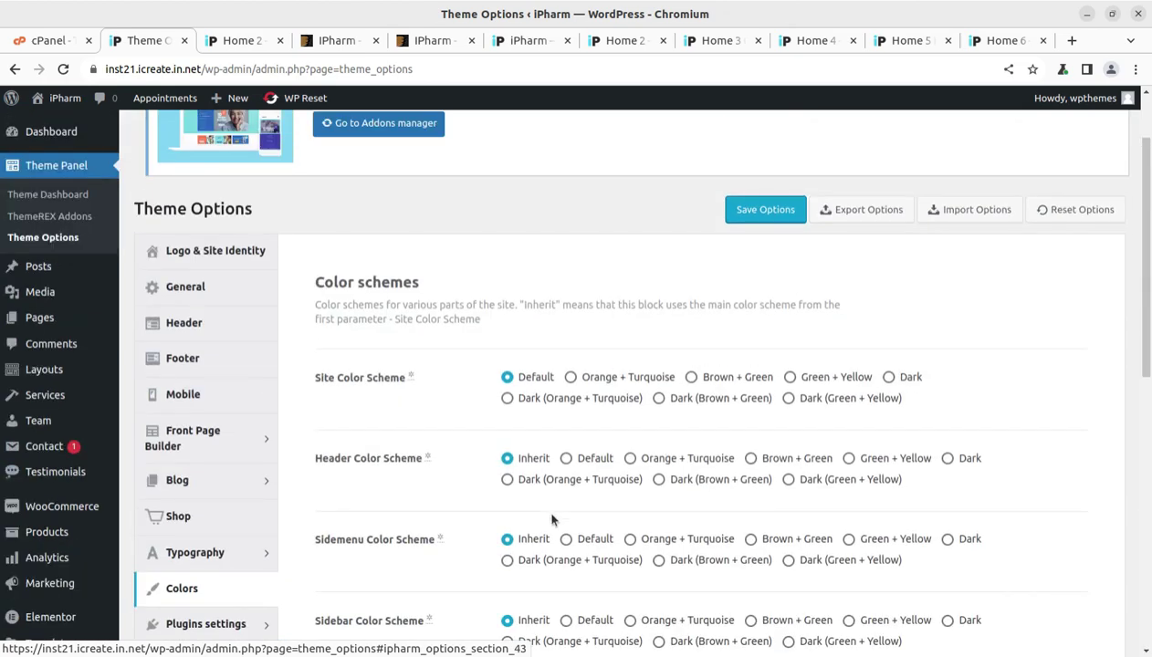
scroll(551, 520, down, 3)
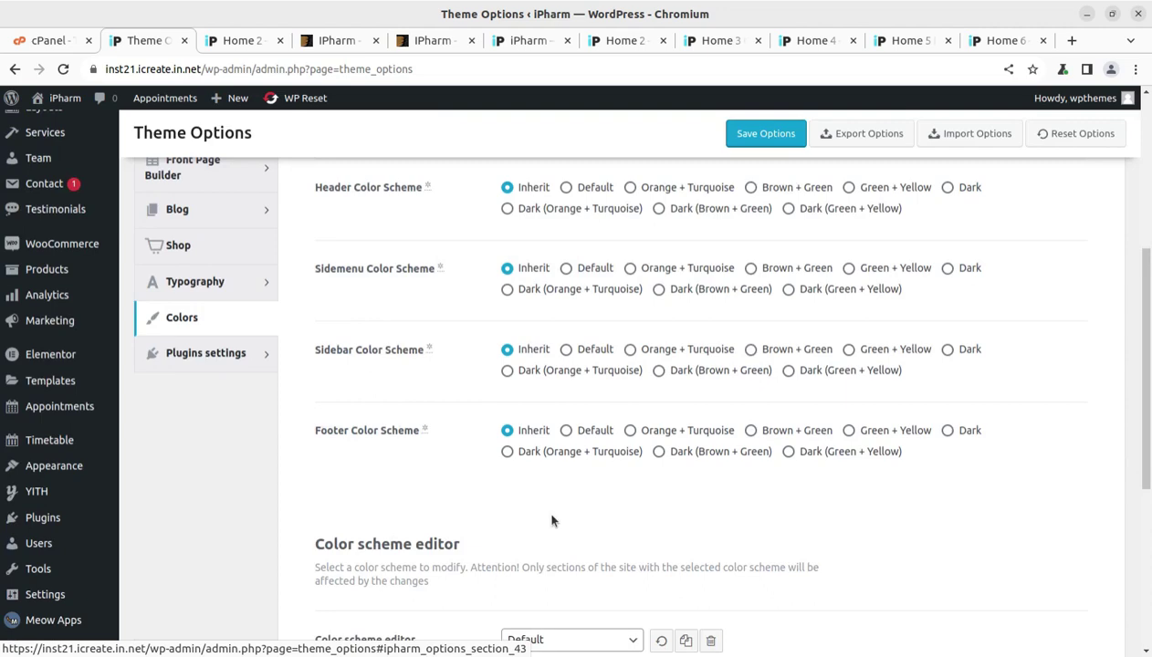
scroll(552, 520, down, 4)
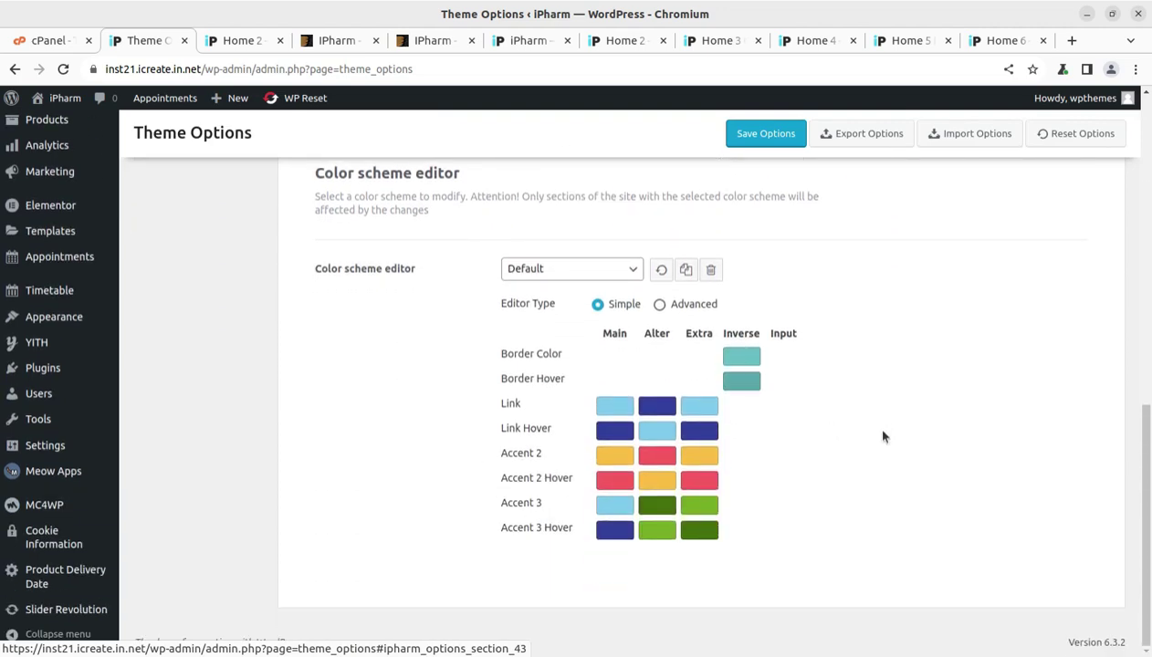
scroll(882, 436, up, 7)
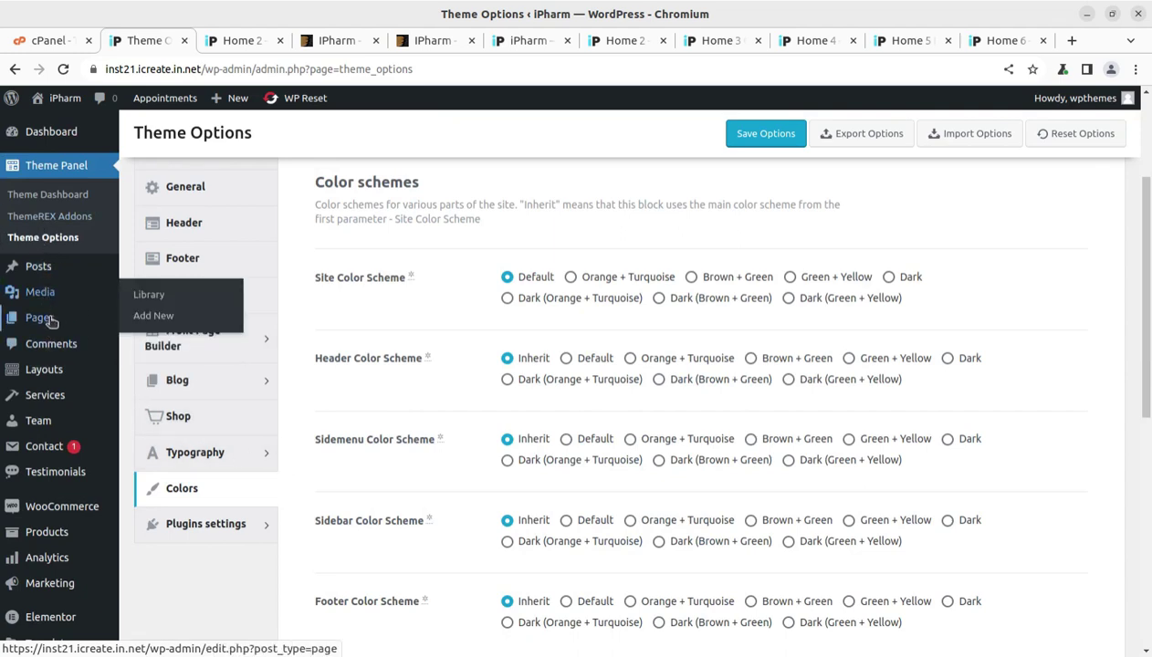
- Open the list of all Layouts and examine the available header, footer and submenu layouts
click(44, 370)
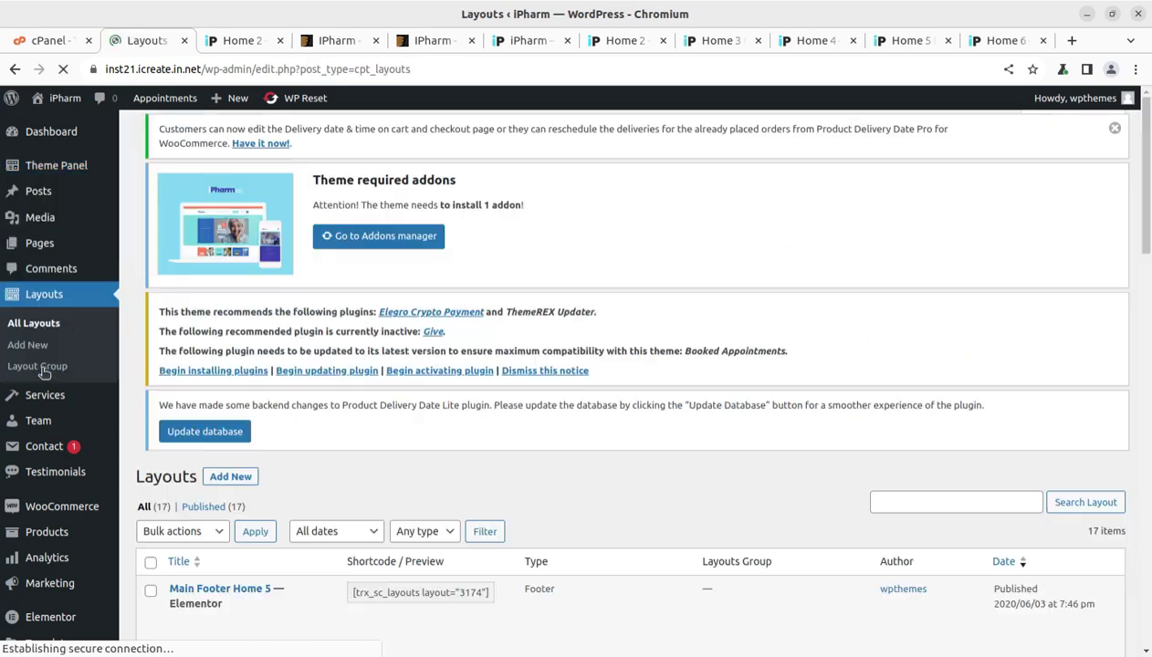
scroll(527, 366, down, 5)
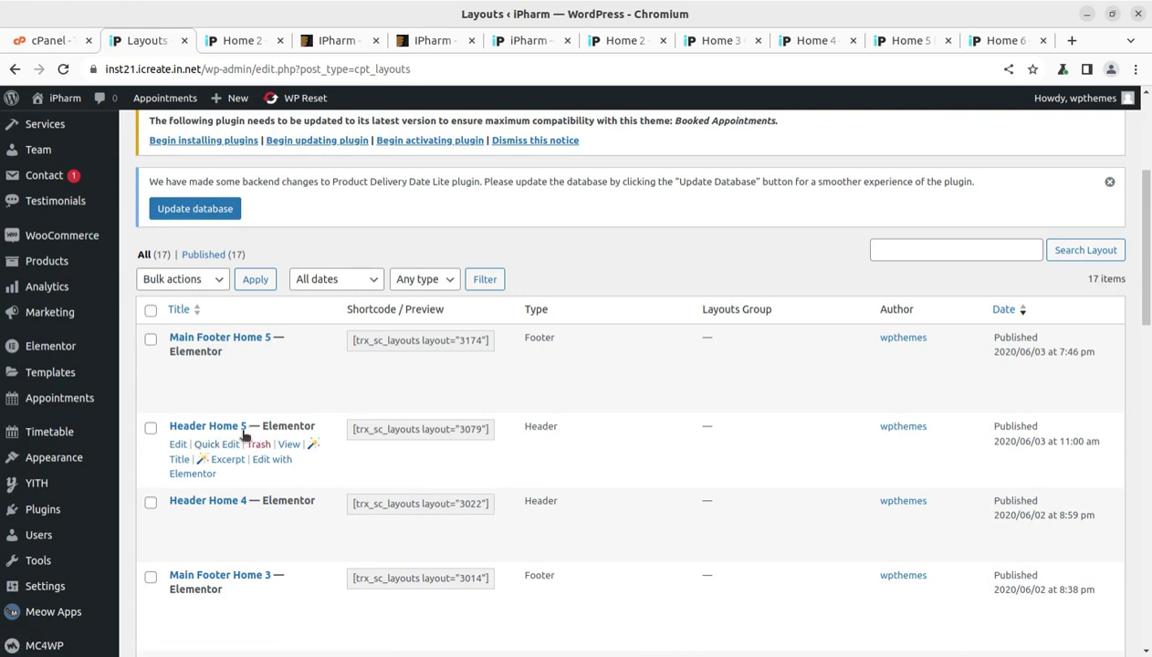
scroll(274, 375, down, 2)
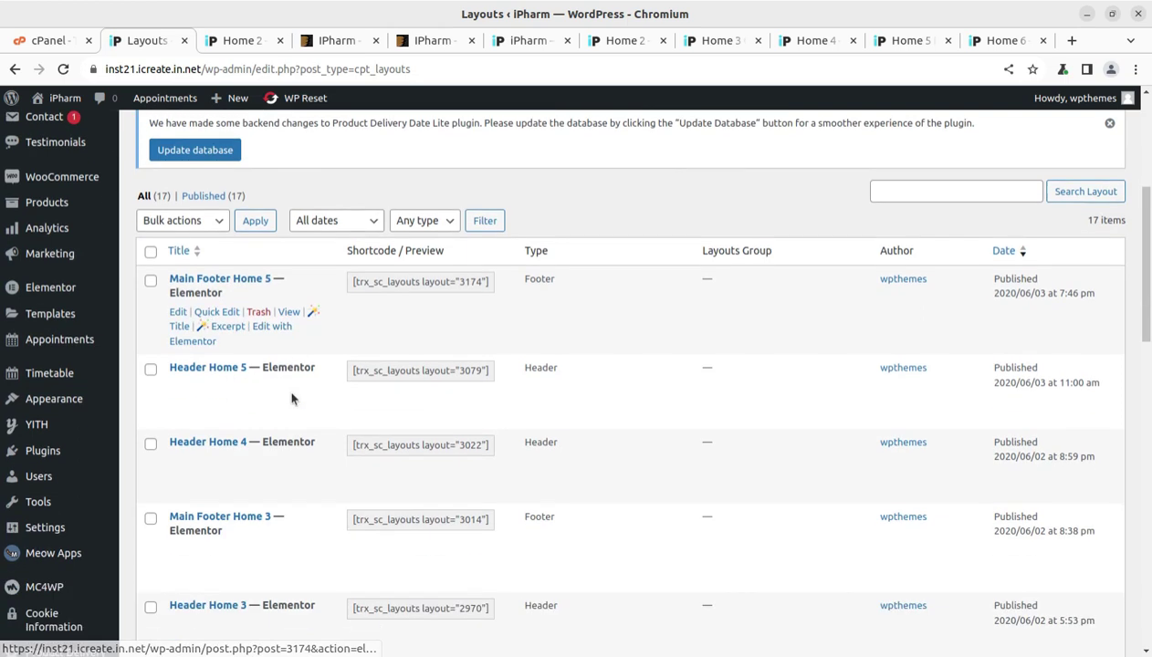
scroll(274, 384, down, 4)
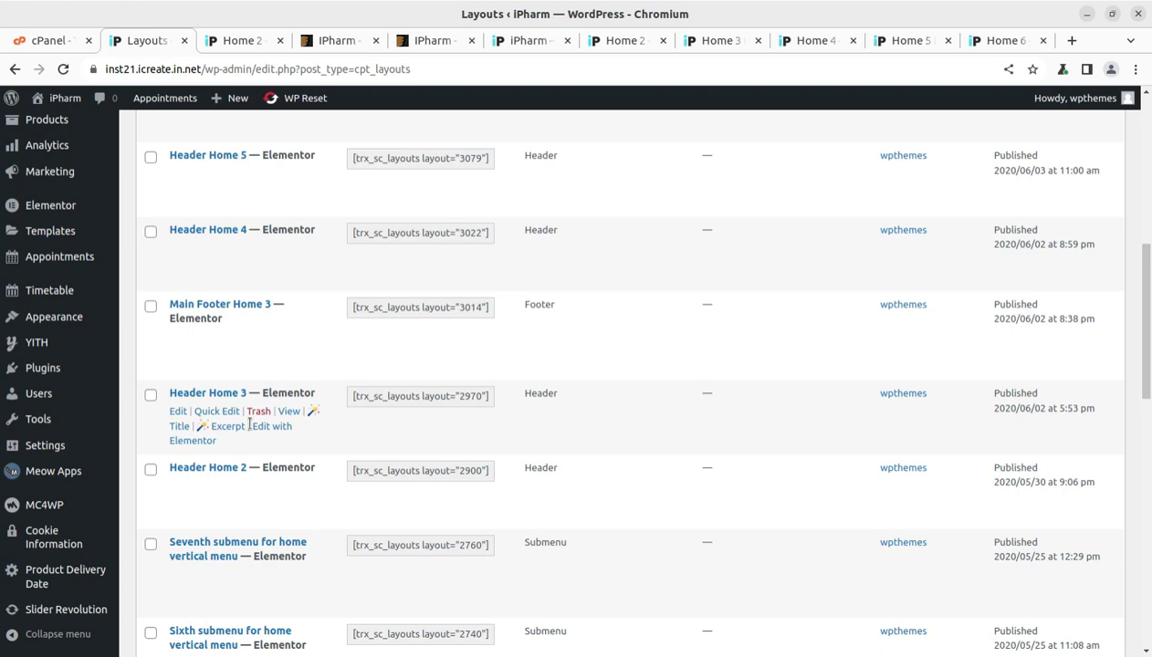
scroll(249, 424, down, 4)
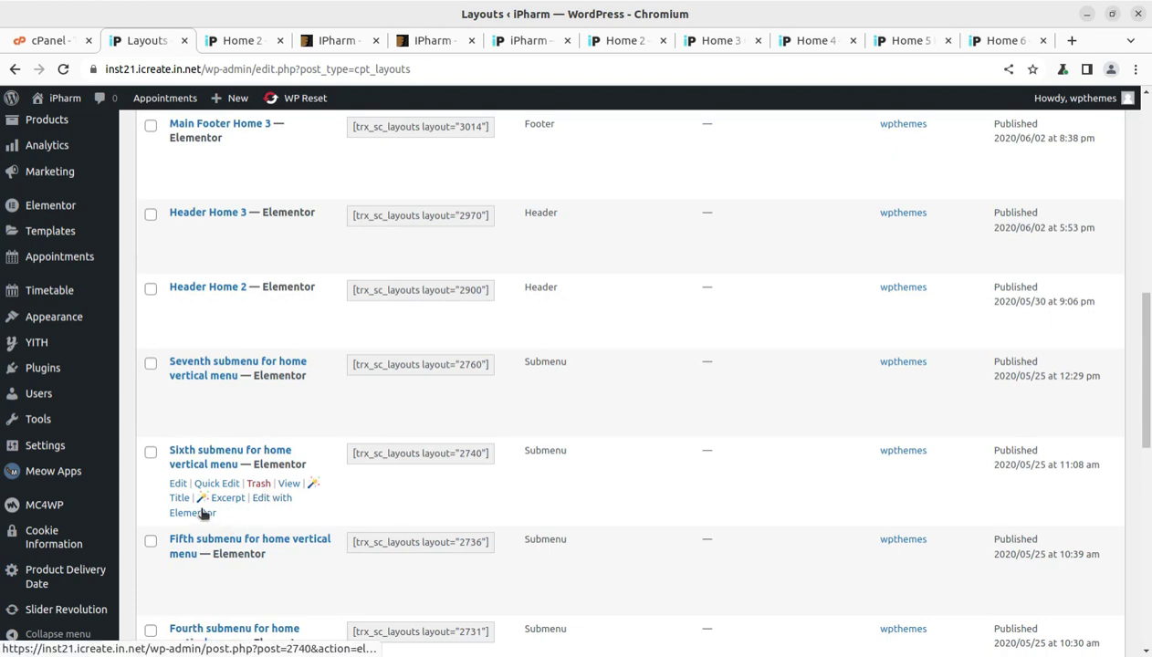
scroll(538, 501, down, 3)
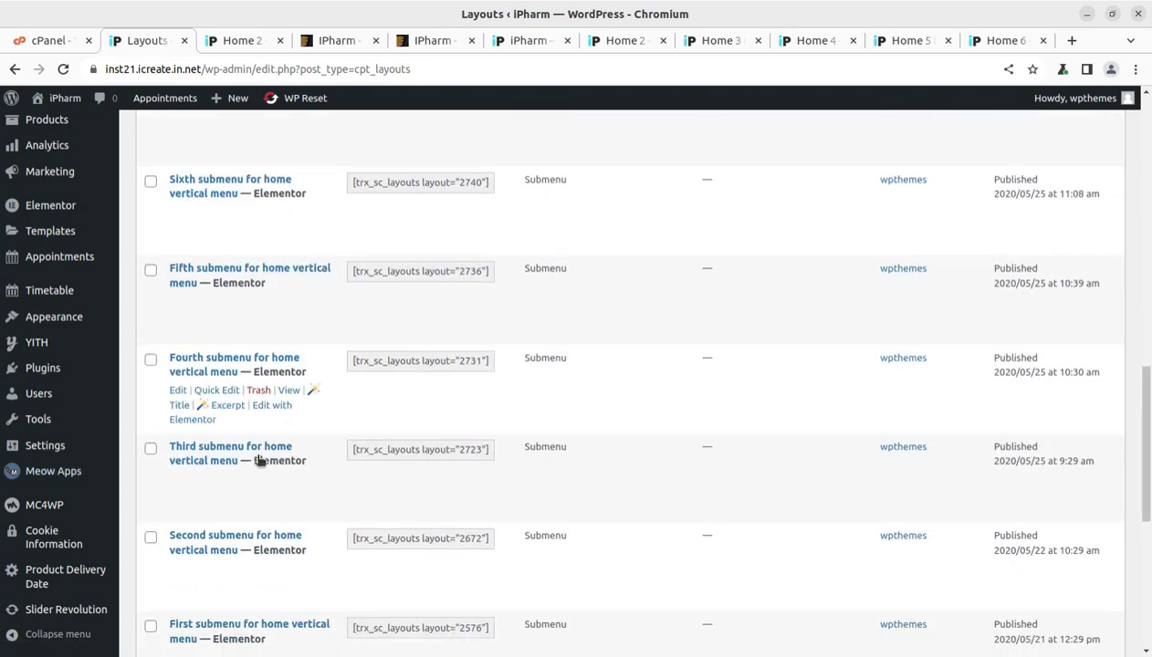
scroll(265, 484, down, 5)
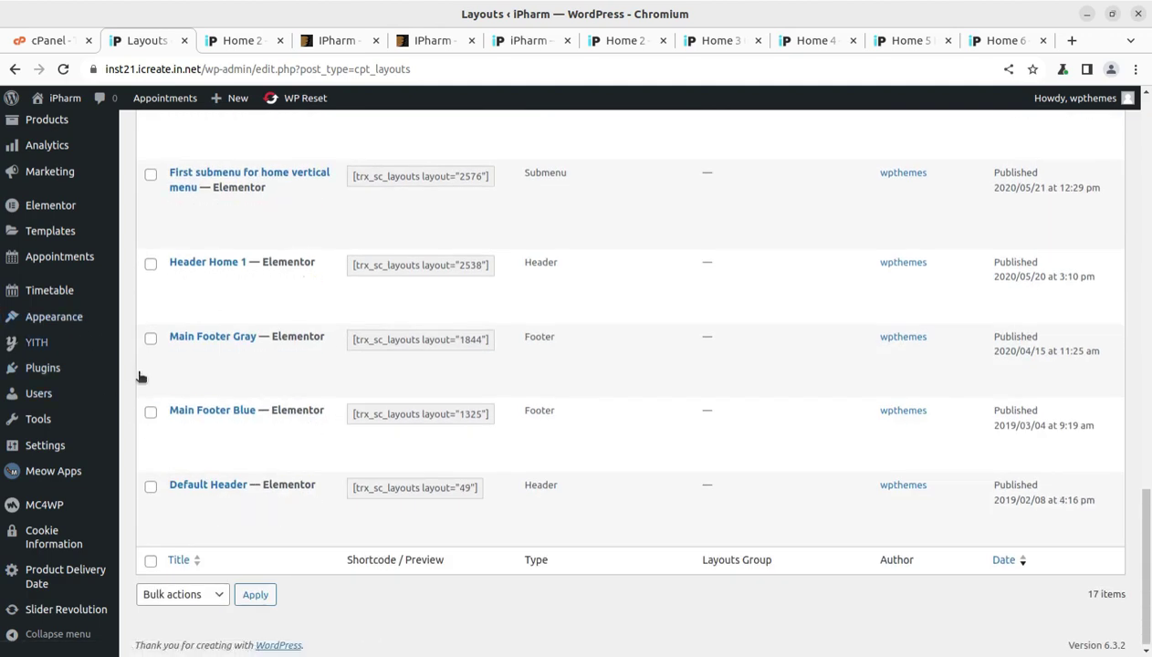
scroll(141, 375, up, 5)
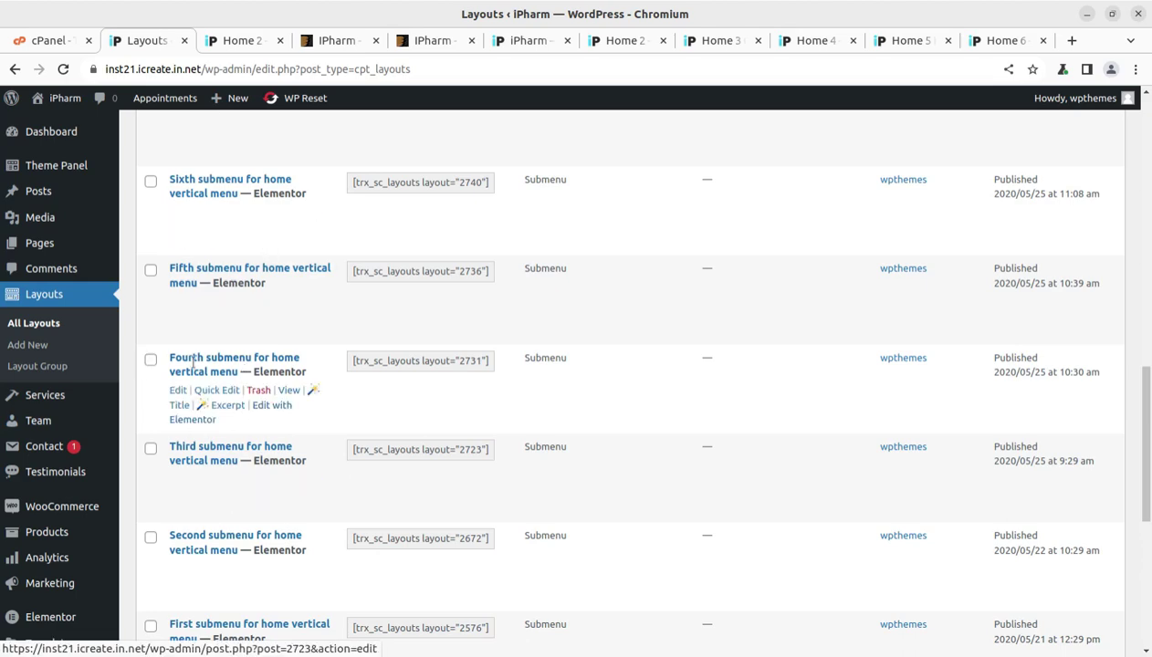
scroll(224, 354, up, 1)
scroll(226, 360, down, 5)
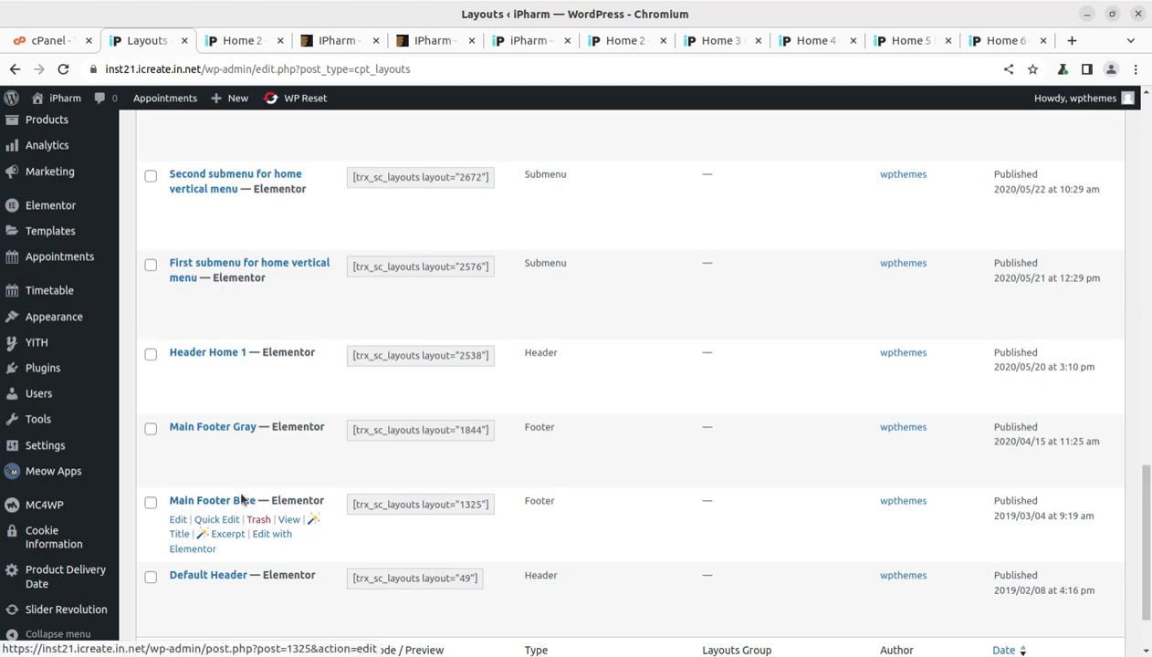
scroll(242, 497, up, 4)
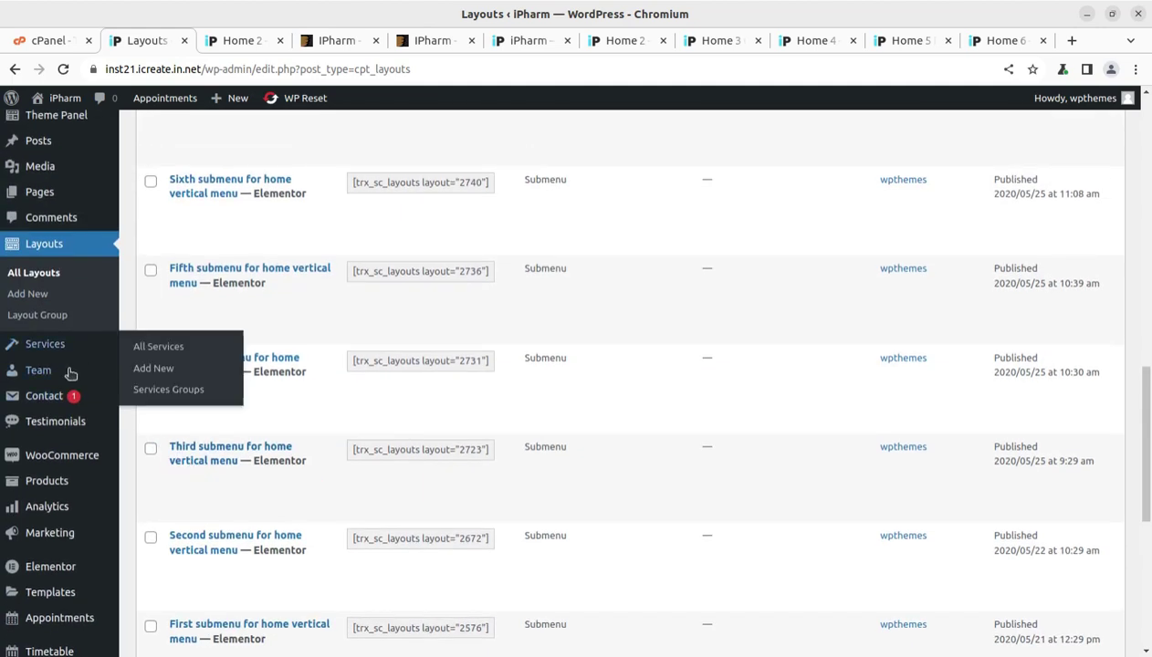
- Open the list of all Services and look through its entries
click(55, 343)
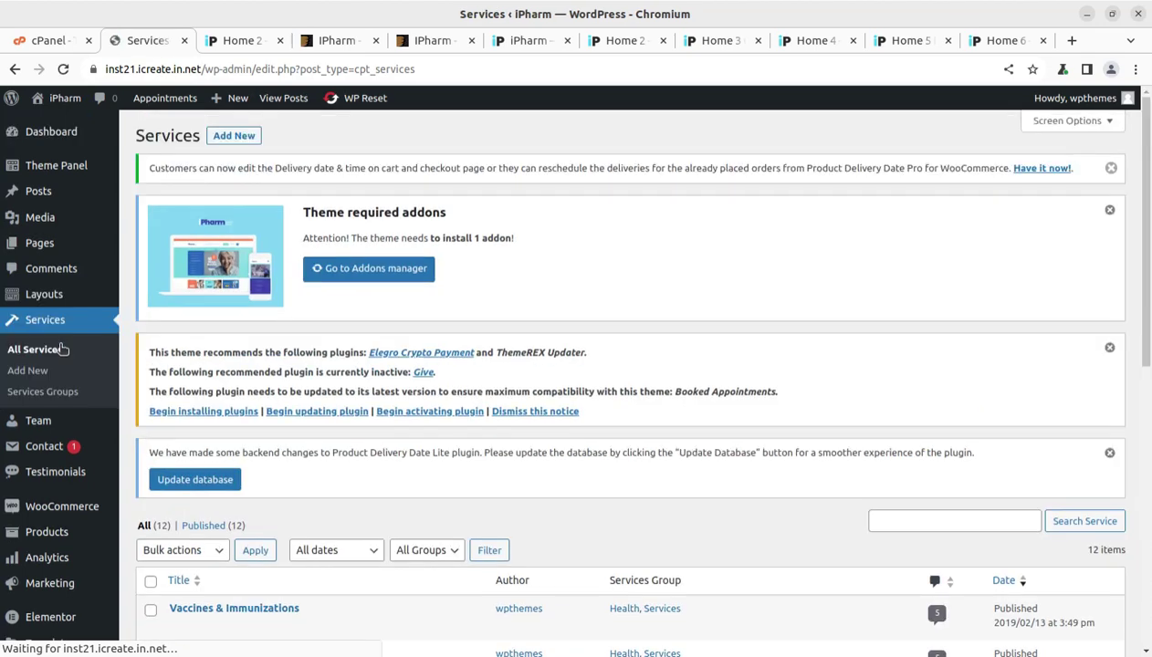
scroll(309, 303, down, 4)
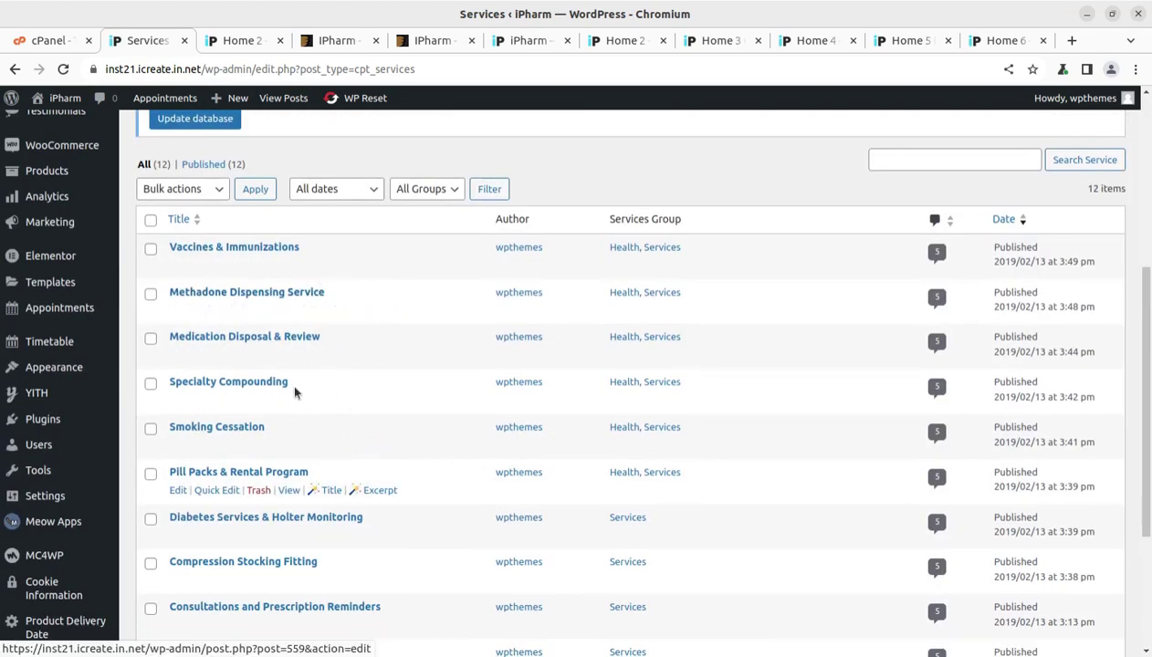
- Look through the rest of the Services list down to its oldest entries
scroll(299, 451, down, 3)
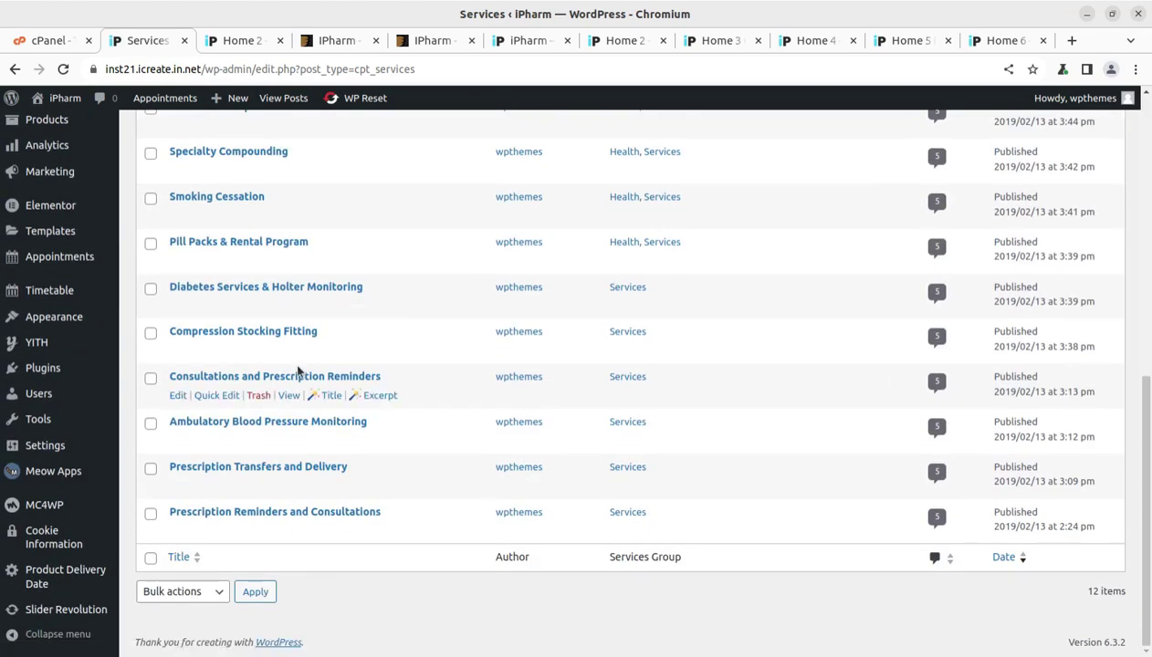
scroll(299, 371, up, 2)
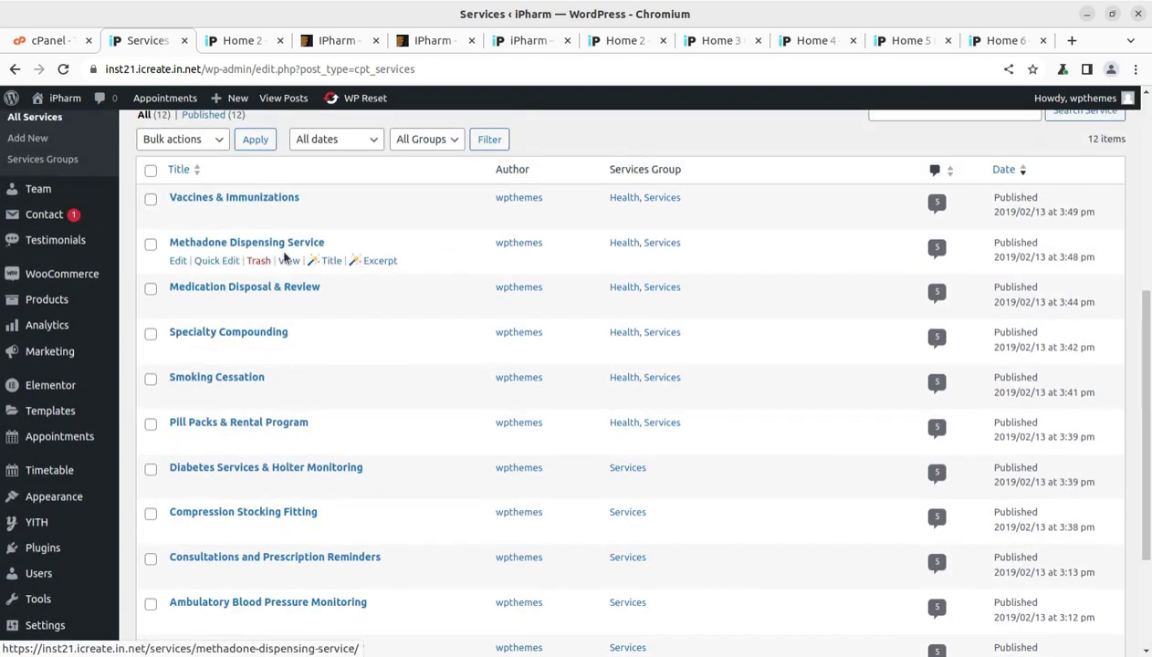
scroll(212, 295, up, 2)
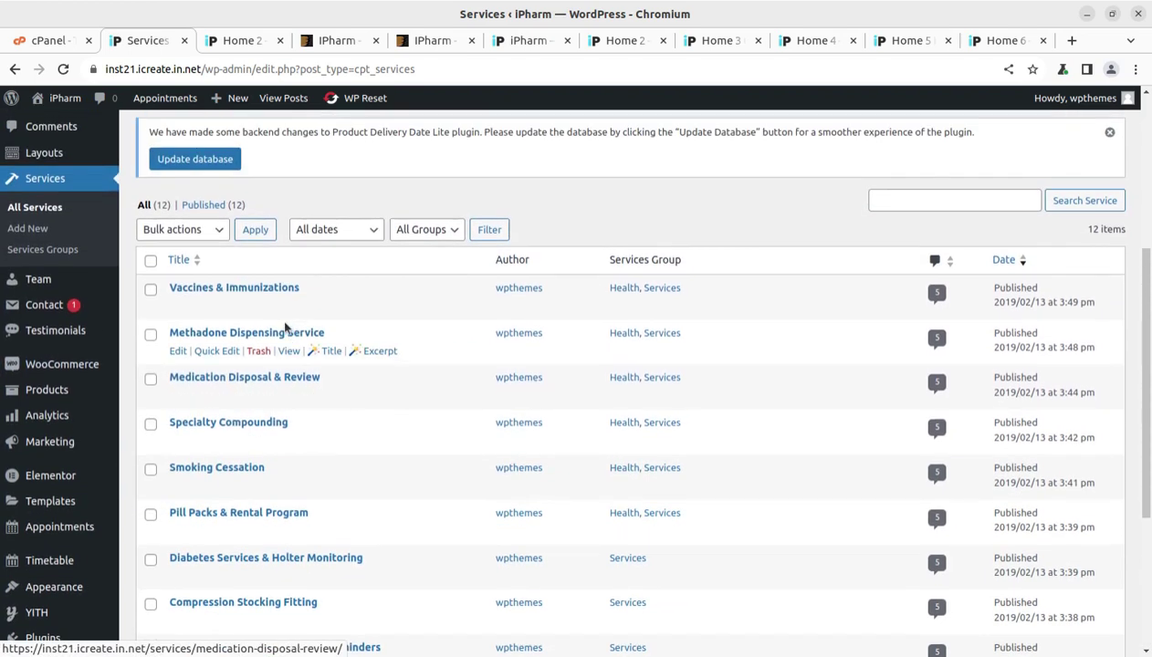
- Open the list of all Team members and look through its entries
click(41, 280)
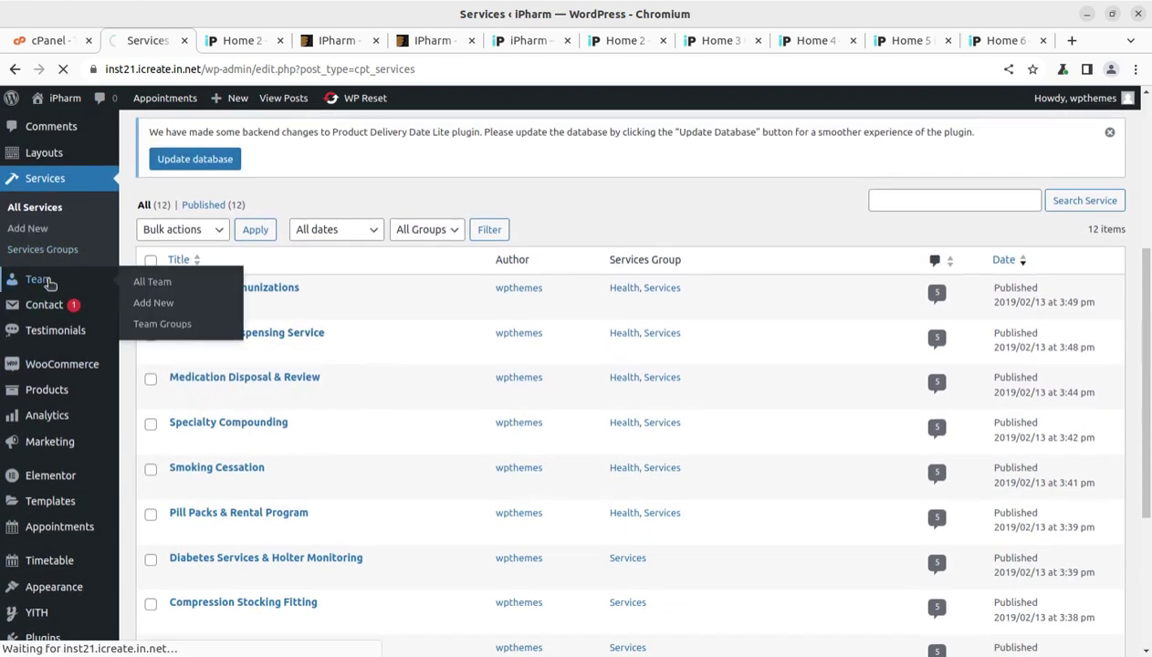
scroll(296, 290, down, 4)
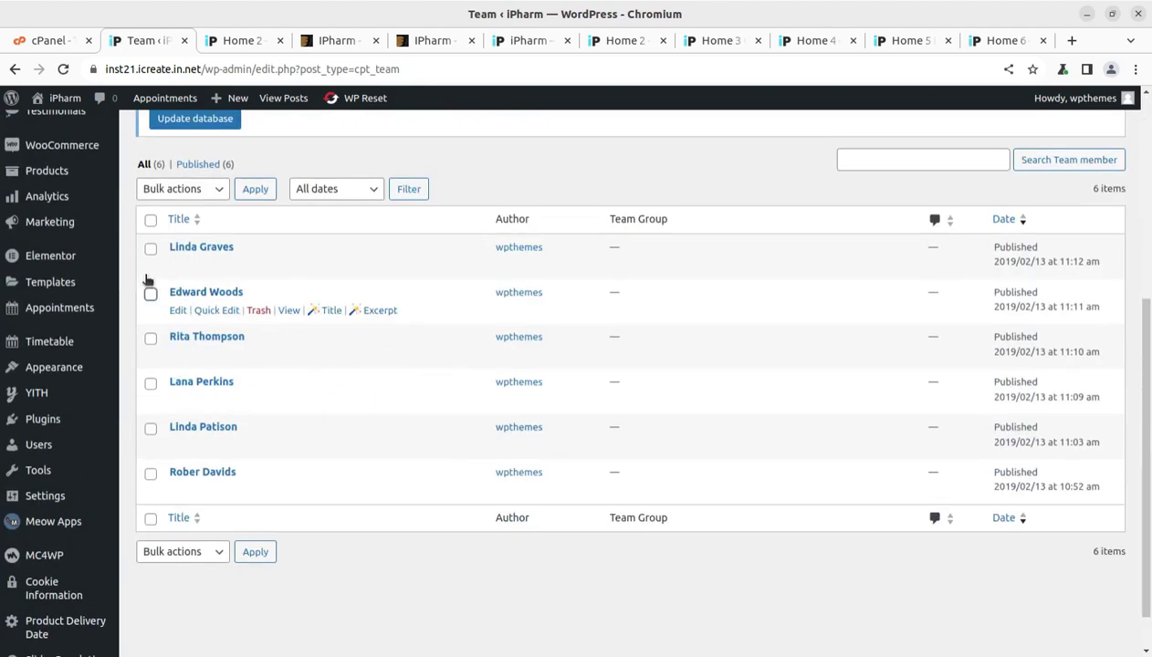
scroll(218, 296, up, 4)
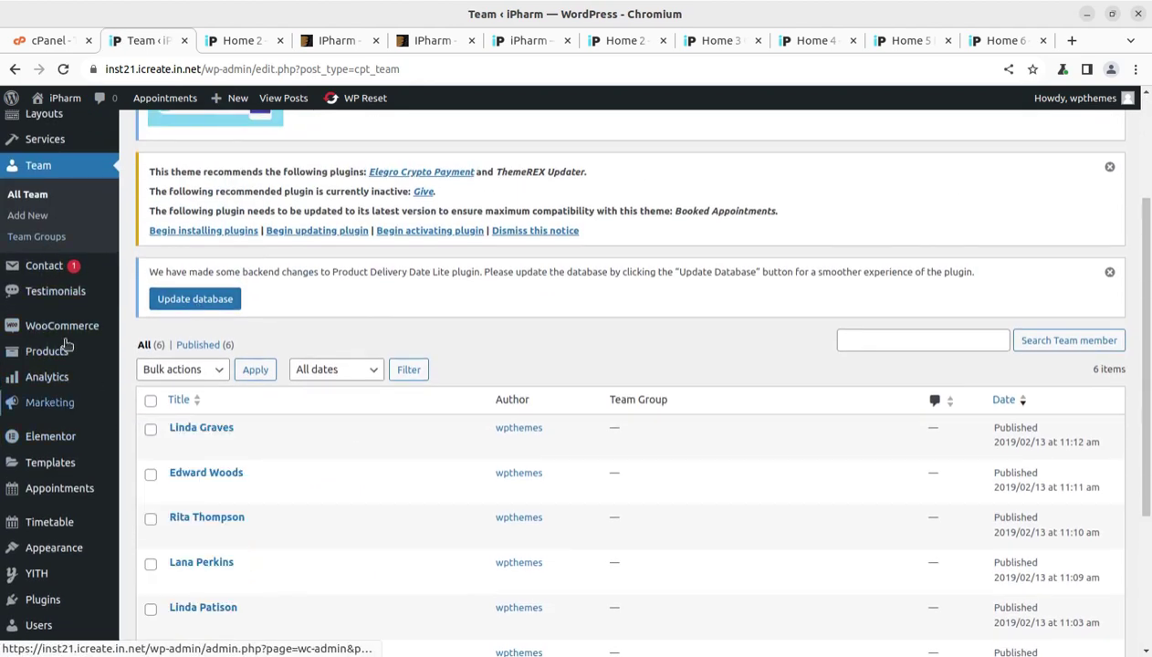
- Open the list of all Testimonials and look through its entries and groups
mouse_move(95, 266)
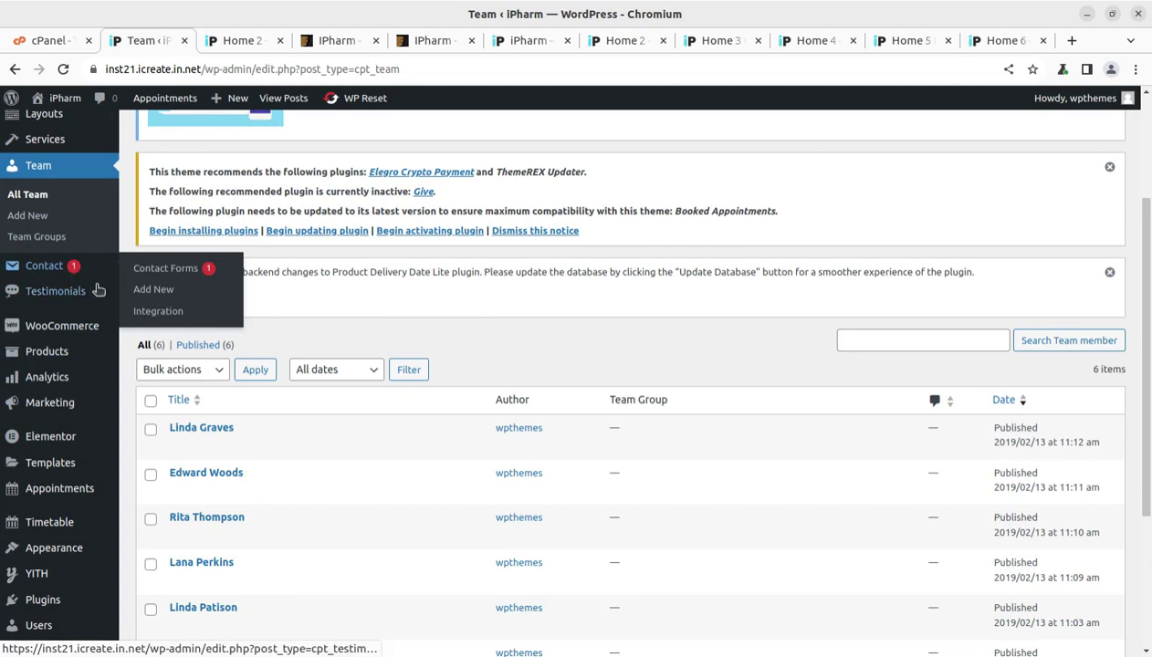
click(57, 290)
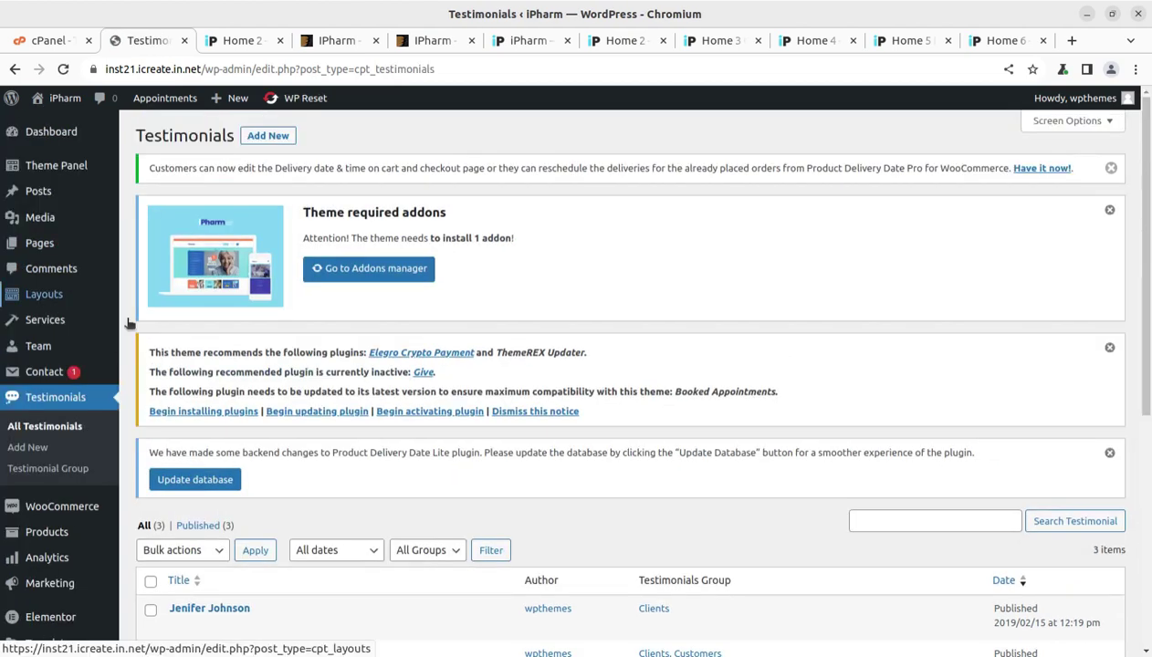
scroll(255, 357, down, 3)
scroll(55, 392, up, 2)
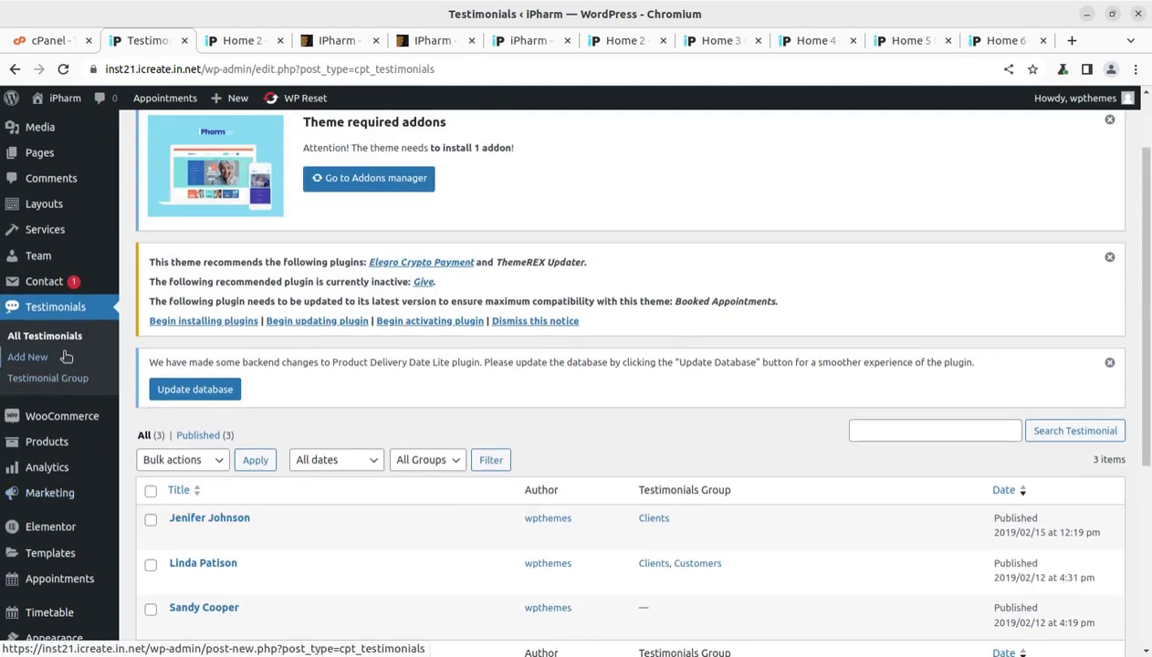
scroll(62, 433, down, 2)
- Open the list of all Products and examine the items with their stock, prices, categories and tags
mouse_move(70, 271)
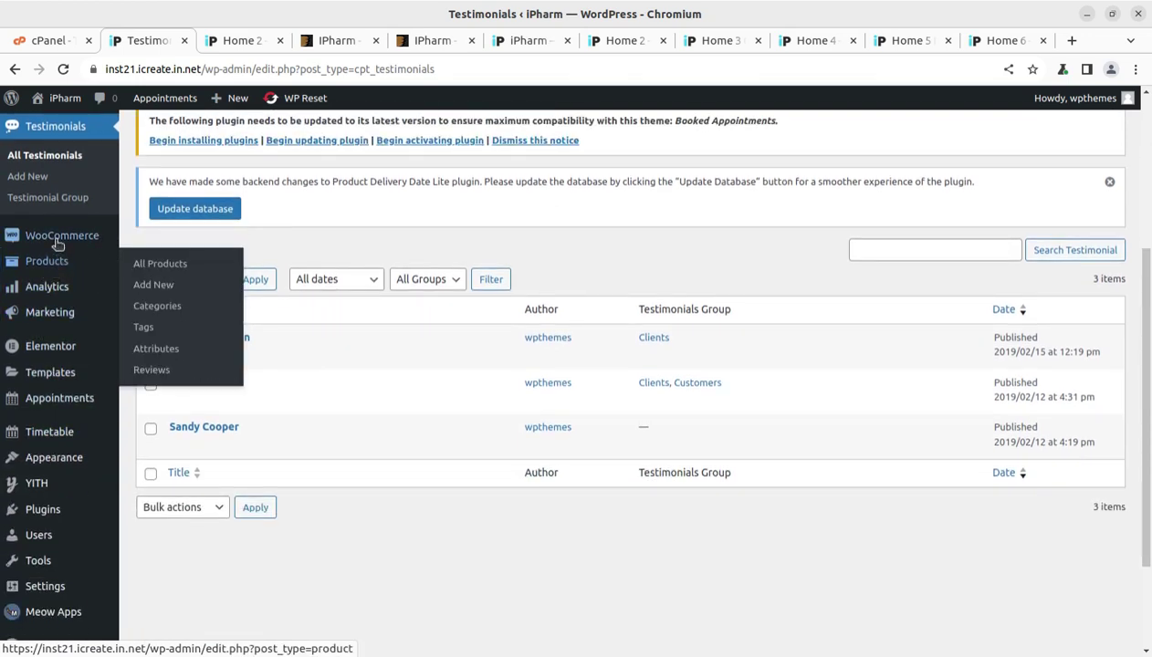
click(51, 264)
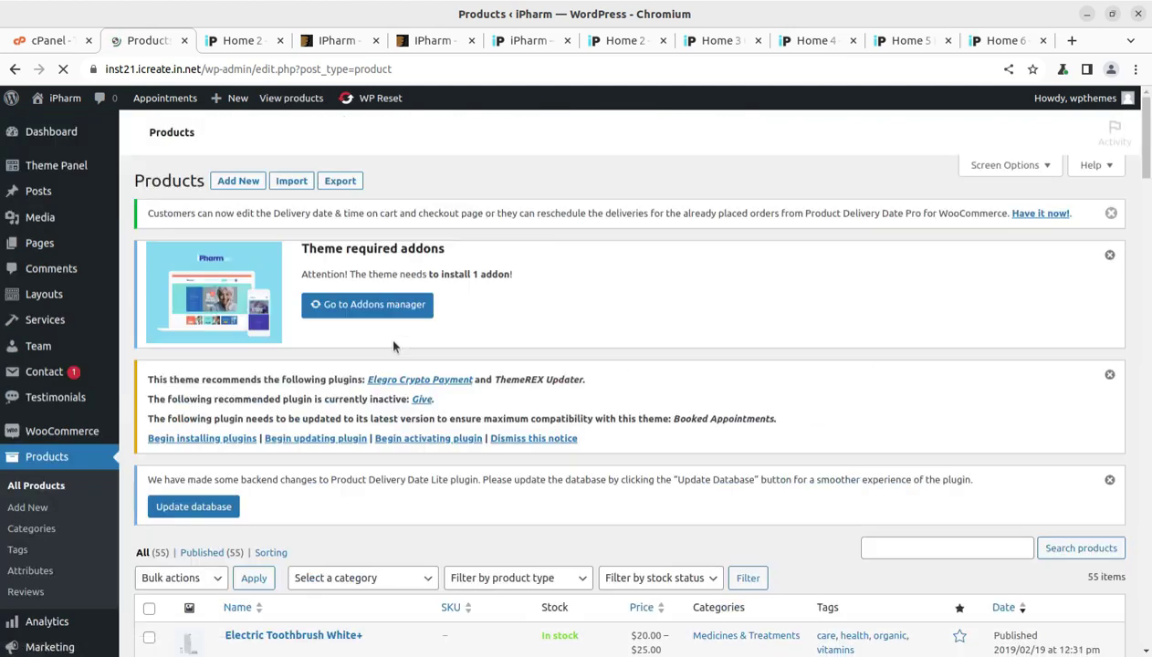
scroll(383, 347, down, 4)
scroll(375, 354, up, 2)
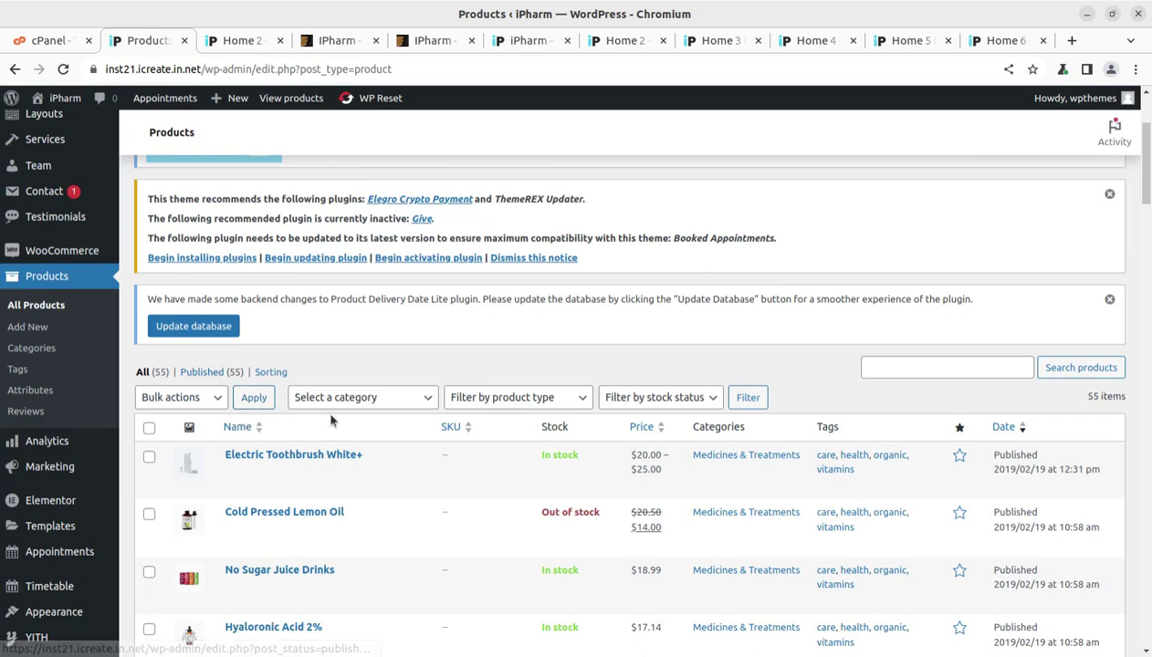
scroll(338, 415, down, 3)
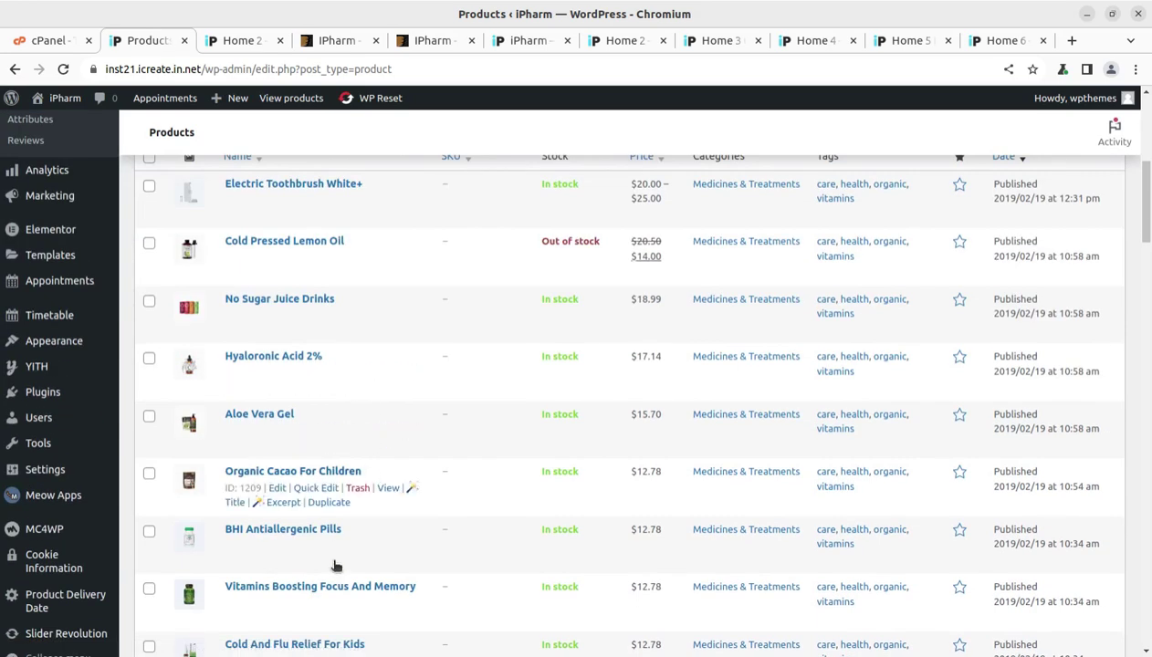
scroll(368, 464, down, 1)
scroll(363, 462, up, 1)
scroll(363, 463, up, 2)
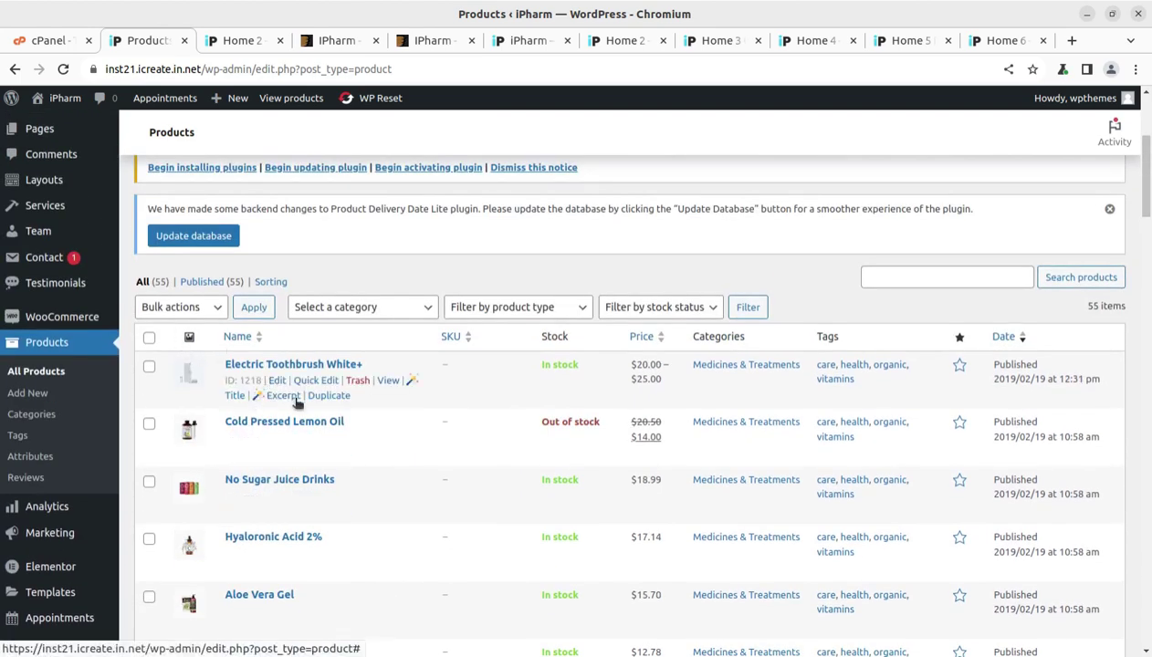
- Open the Cold Pressed Lemon Oil product for editing and review its product data, short description and Delivery Options
click(277, 439)
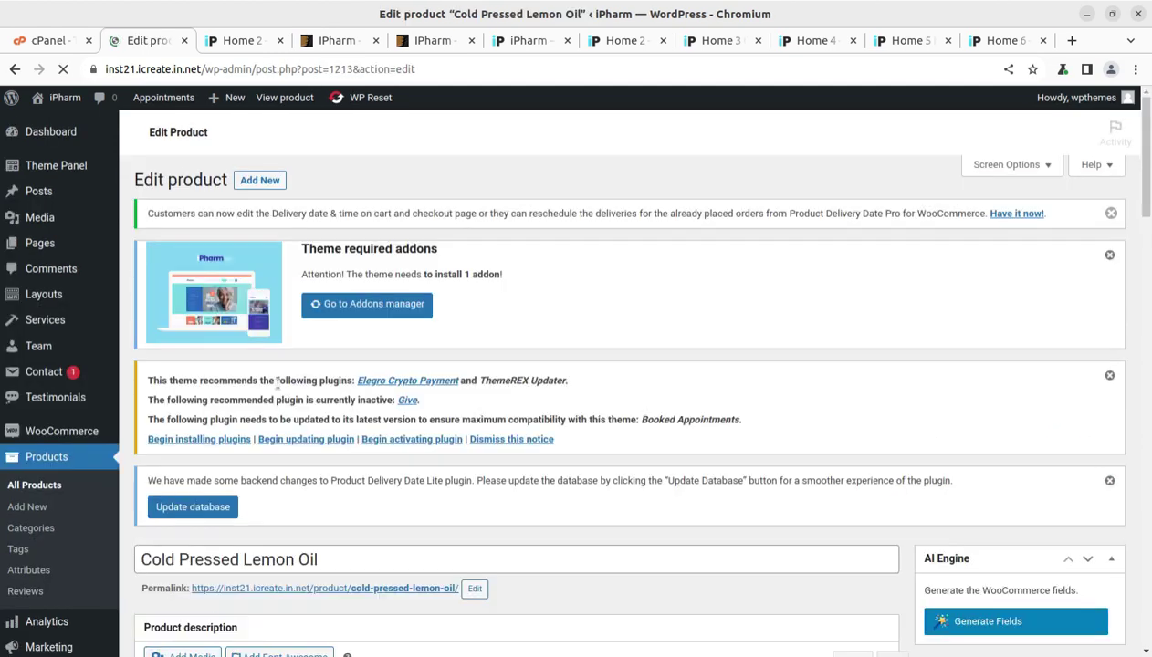
scroll(322, 405, down, 3)
scroll(299, 351, down, 5)
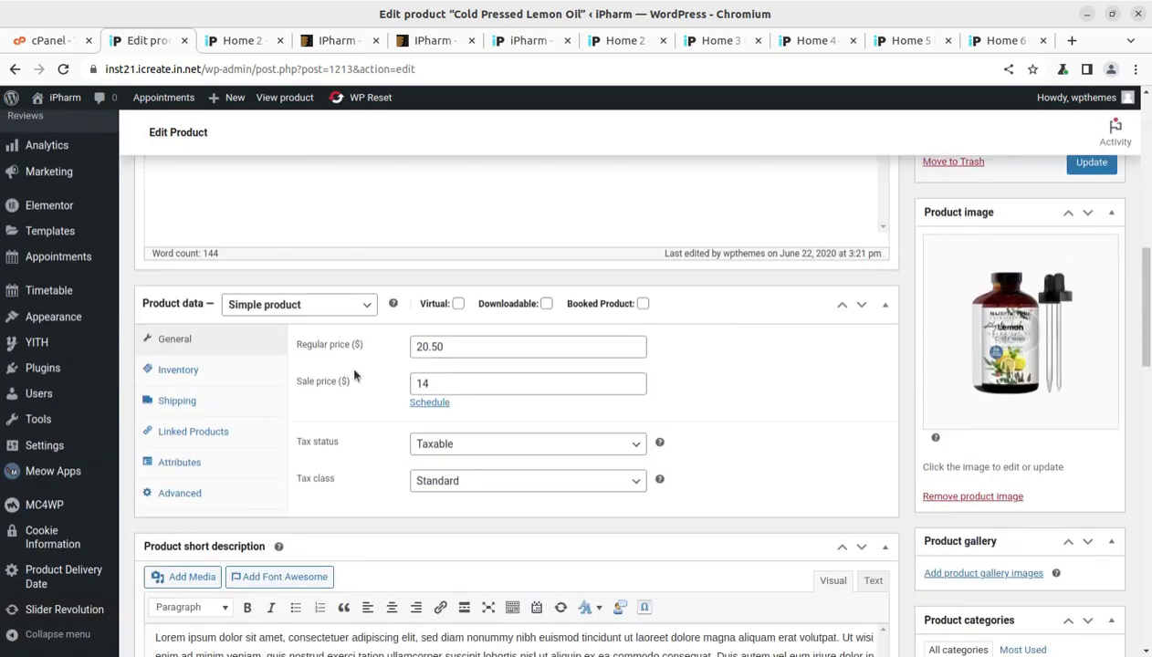
scroll(210, 456, down, 2)
scroll(210, 457, down, 3)
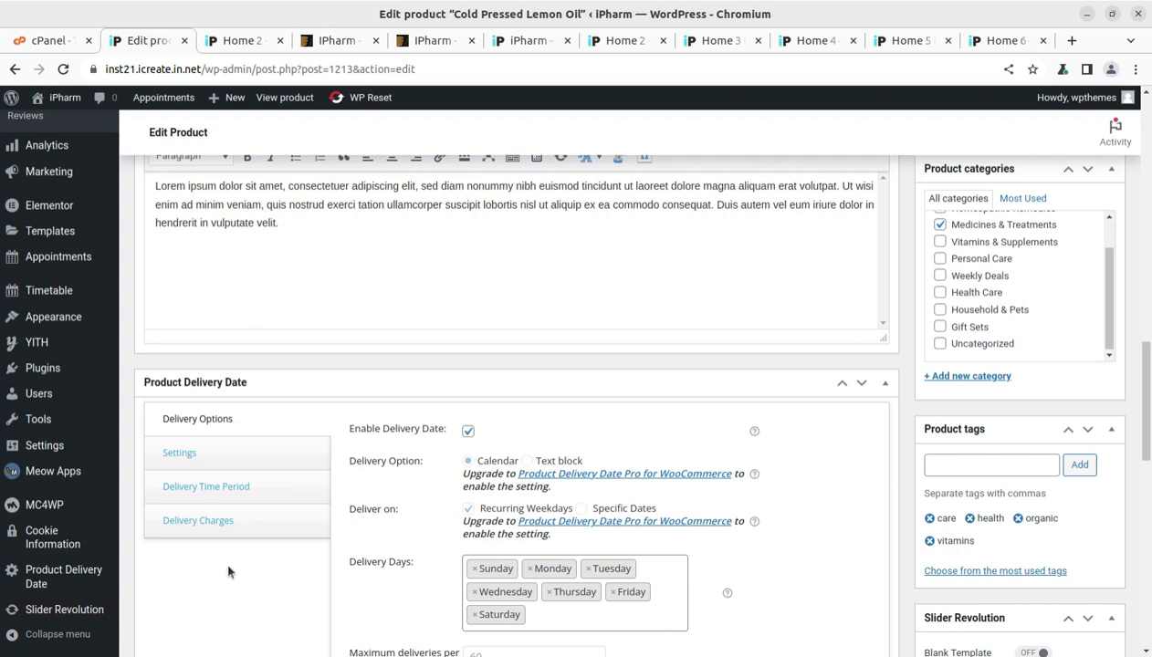
- Review the Settings, Delivery Time Period and Delivery Charges of the Product Delivery Date section for Cold Pressed Lemon Oil
click(182, 455)
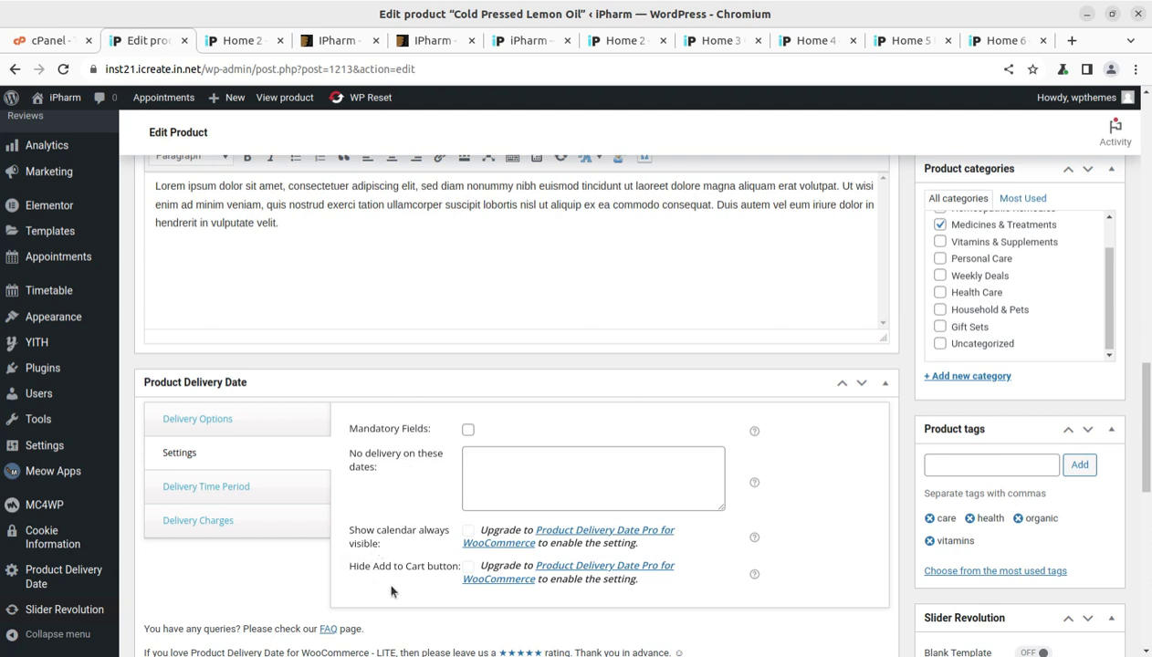
click(203, 488)
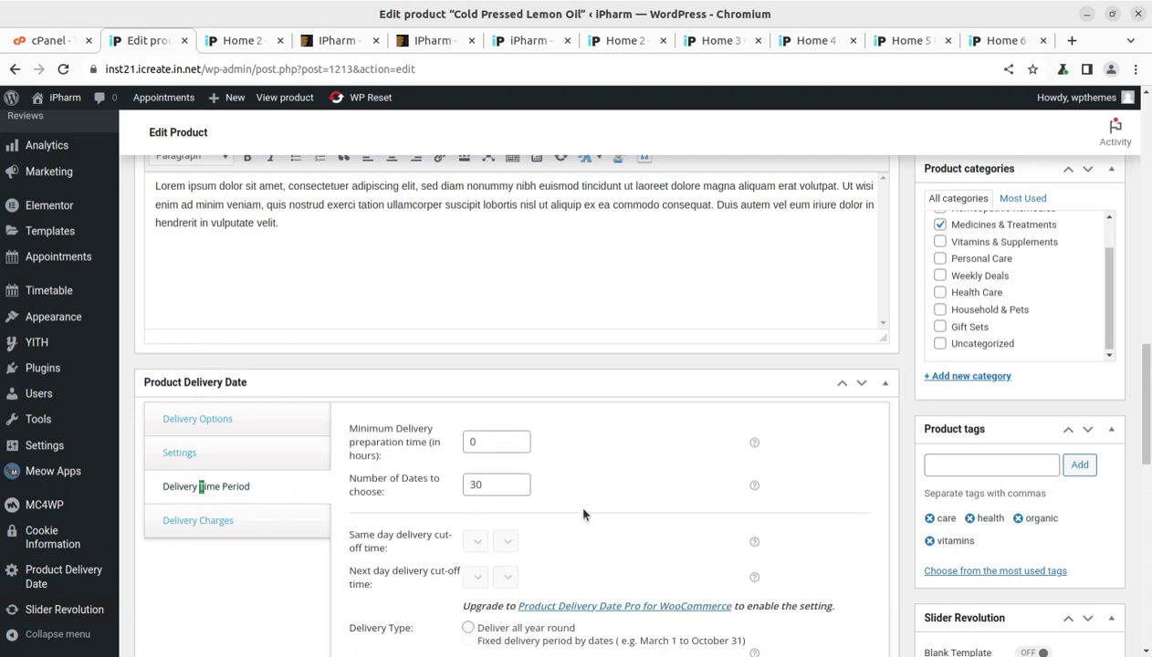
scroll(575, 498, down, 4)
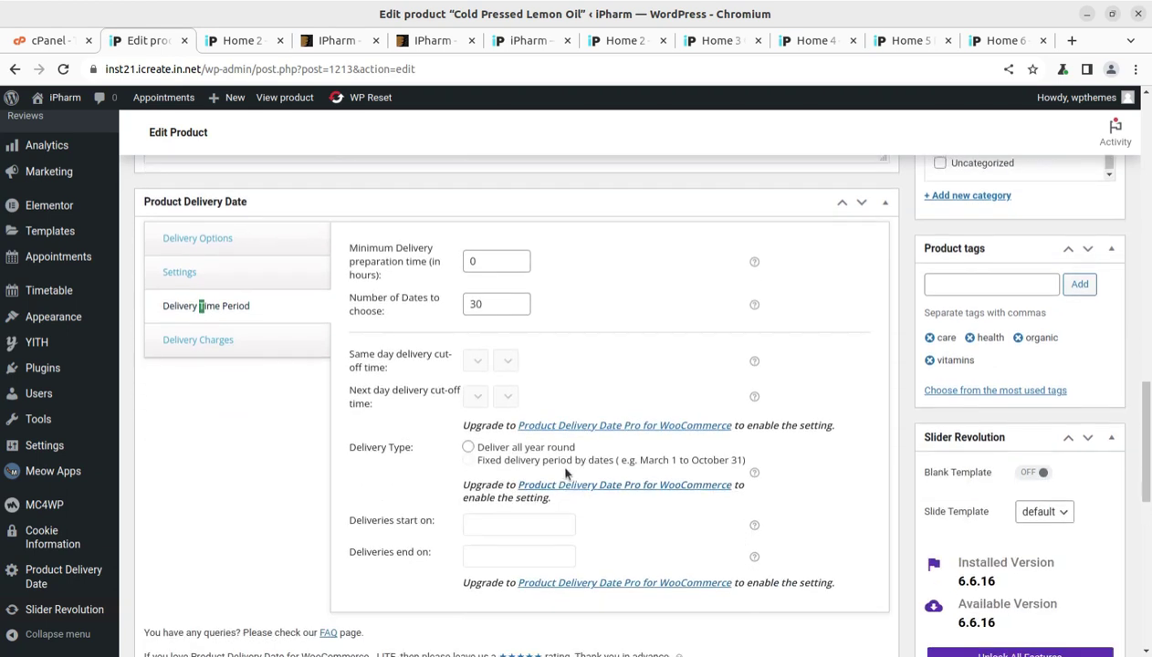
scroll(233, 416, up, 6)
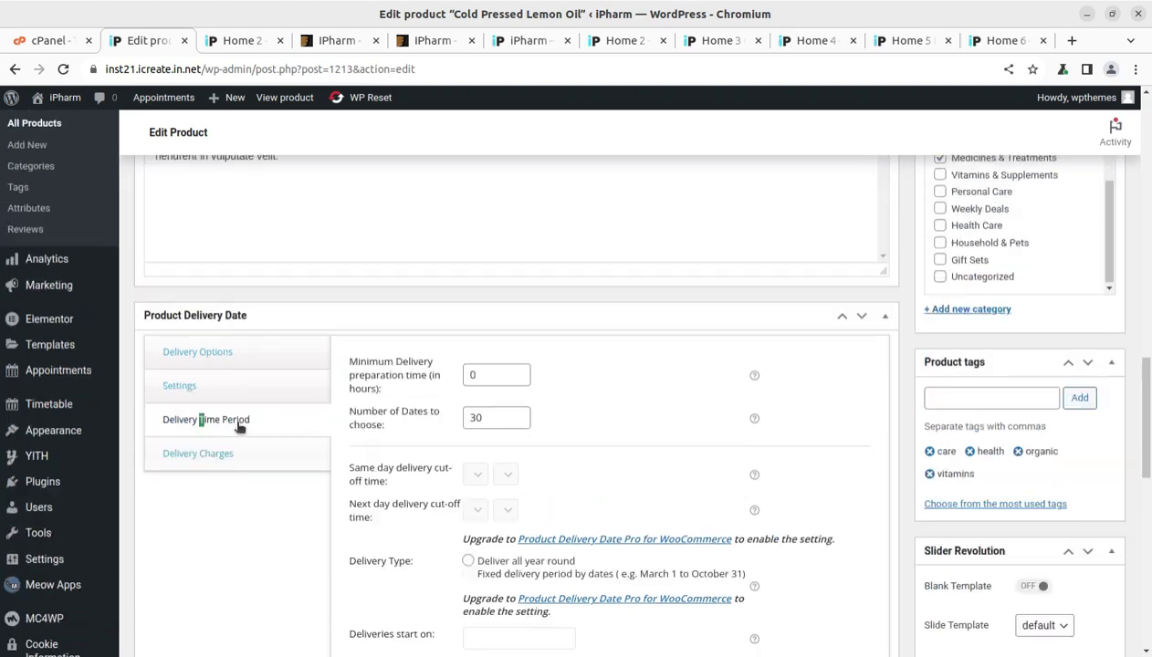
scroll(242, 447, down, 6)
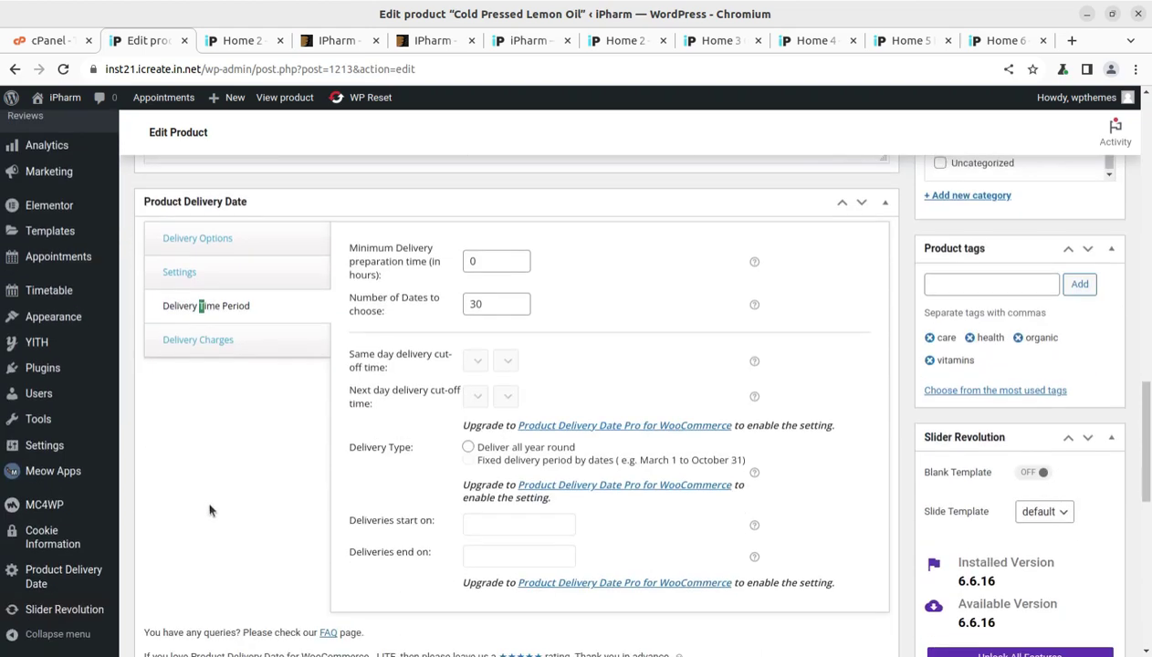
click(191, 347)
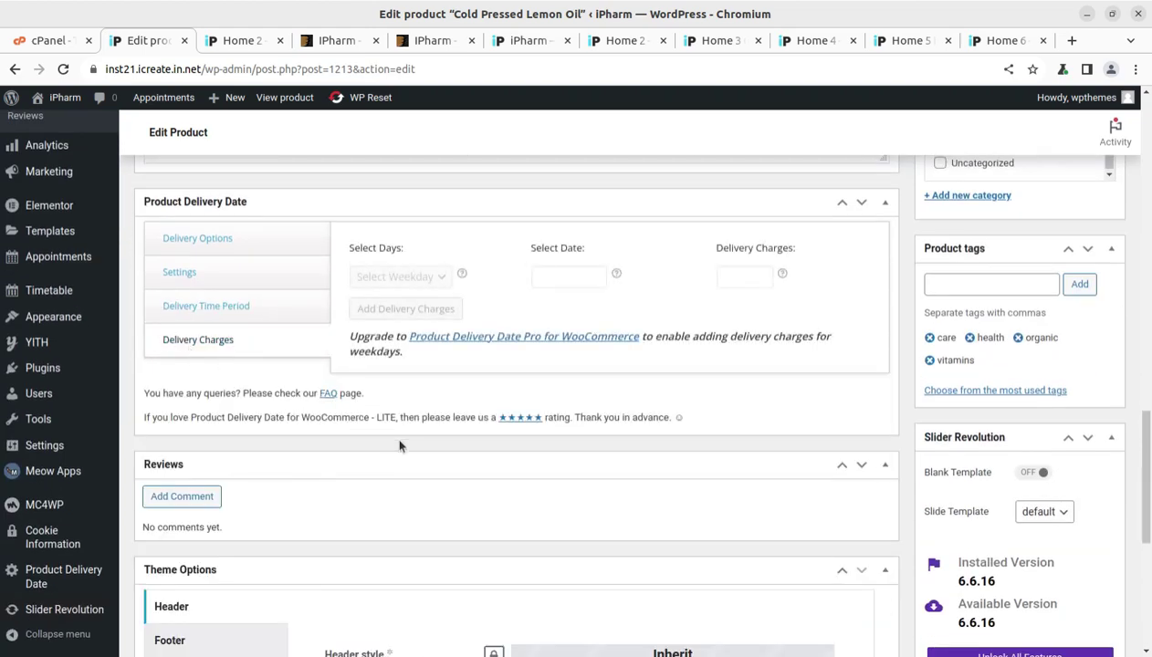
scroll(392, 446, up, 1)
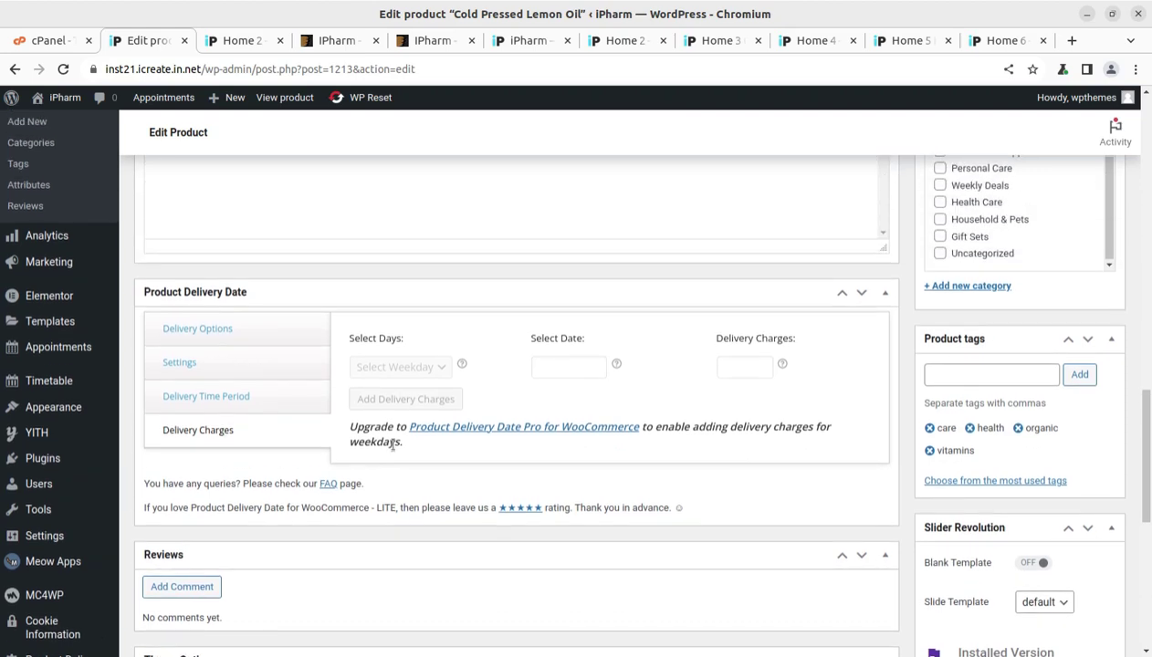
scroll(382, 397, up, 7)
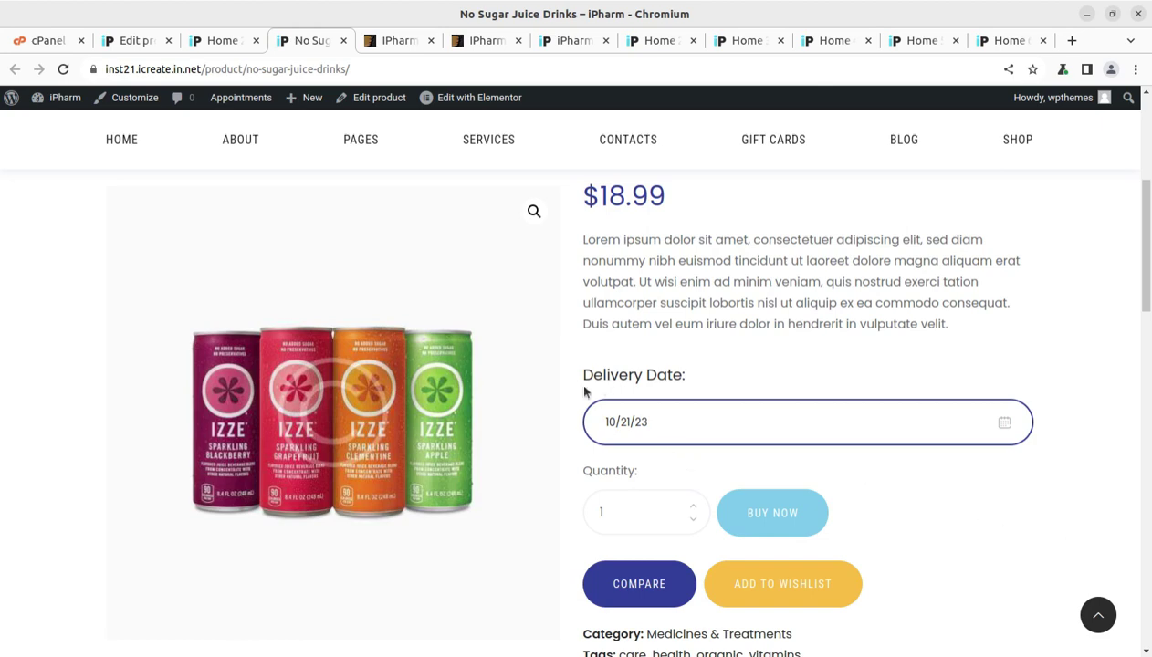
- Check the Delivery Date field on the No Sugar Juice Drinks shop page and review the product's Delivery Options in its editor
scroll(600, 476, down, 2)
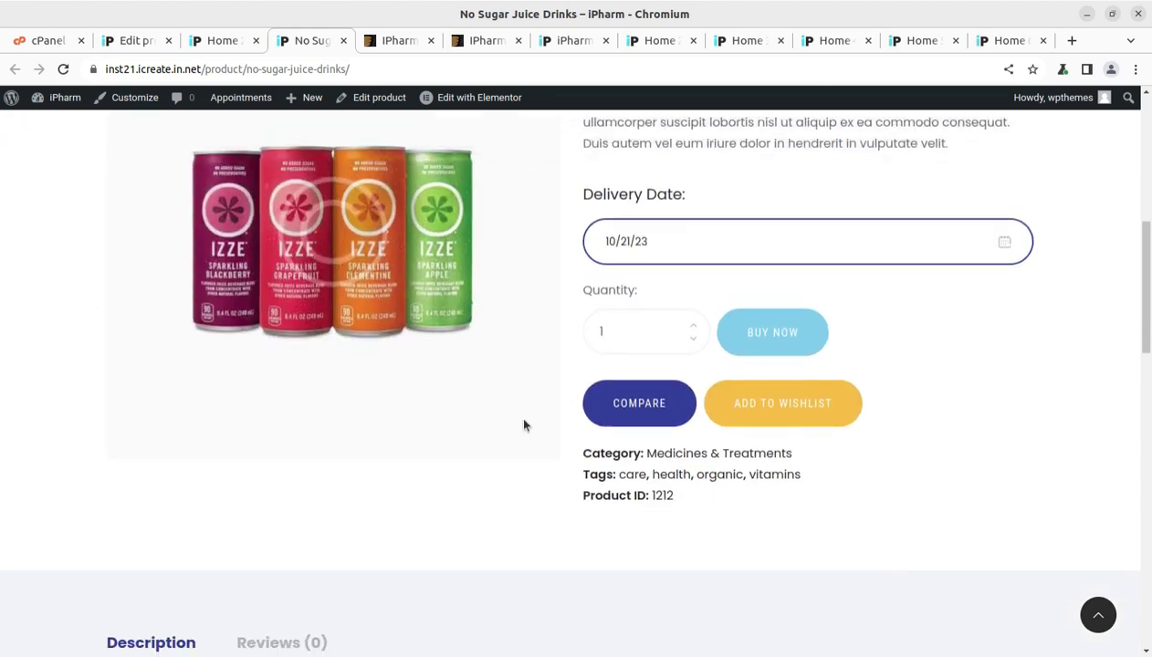
scroll(509, 458, up, 3)
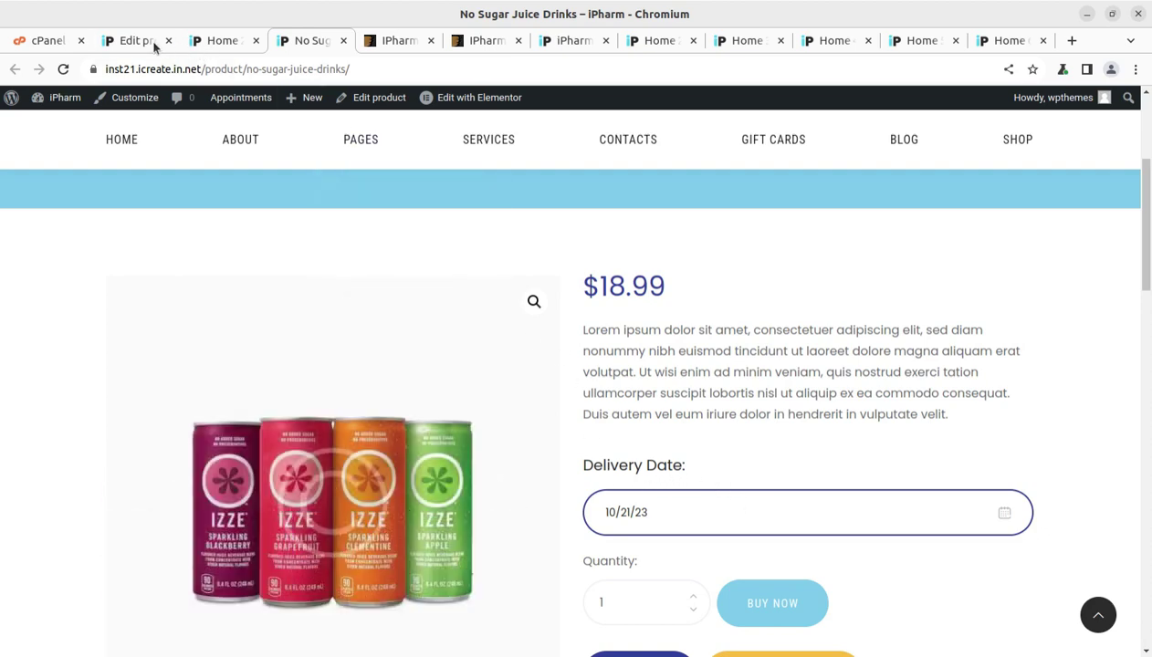
click(155, 45)
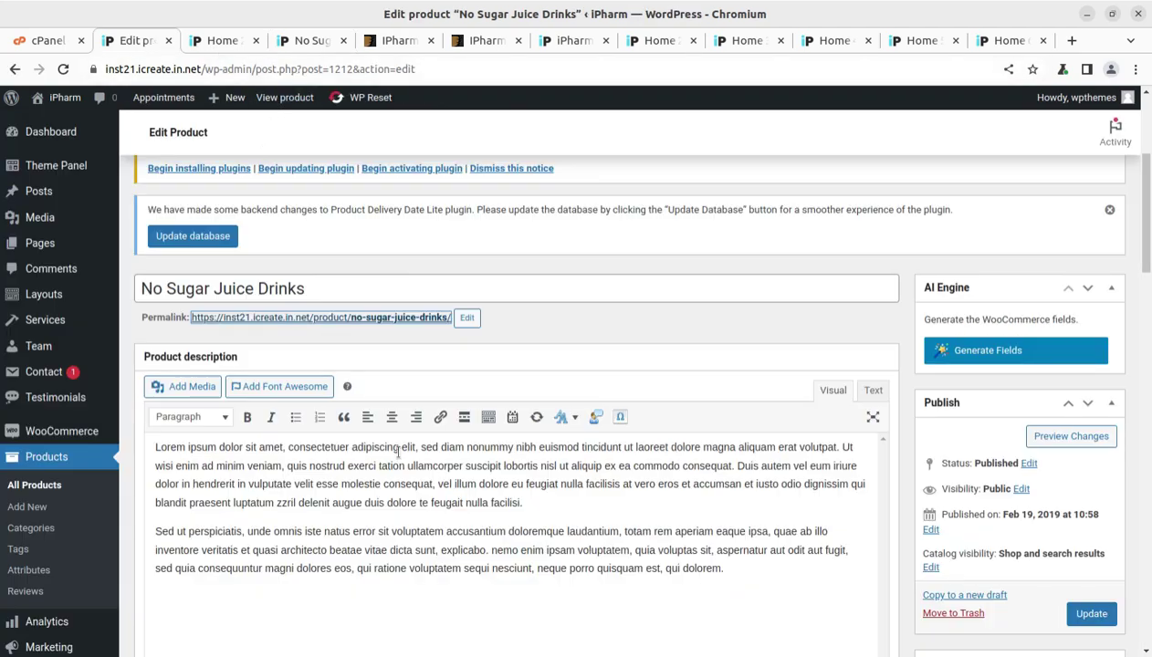
scroll(380, 414, down, 4)
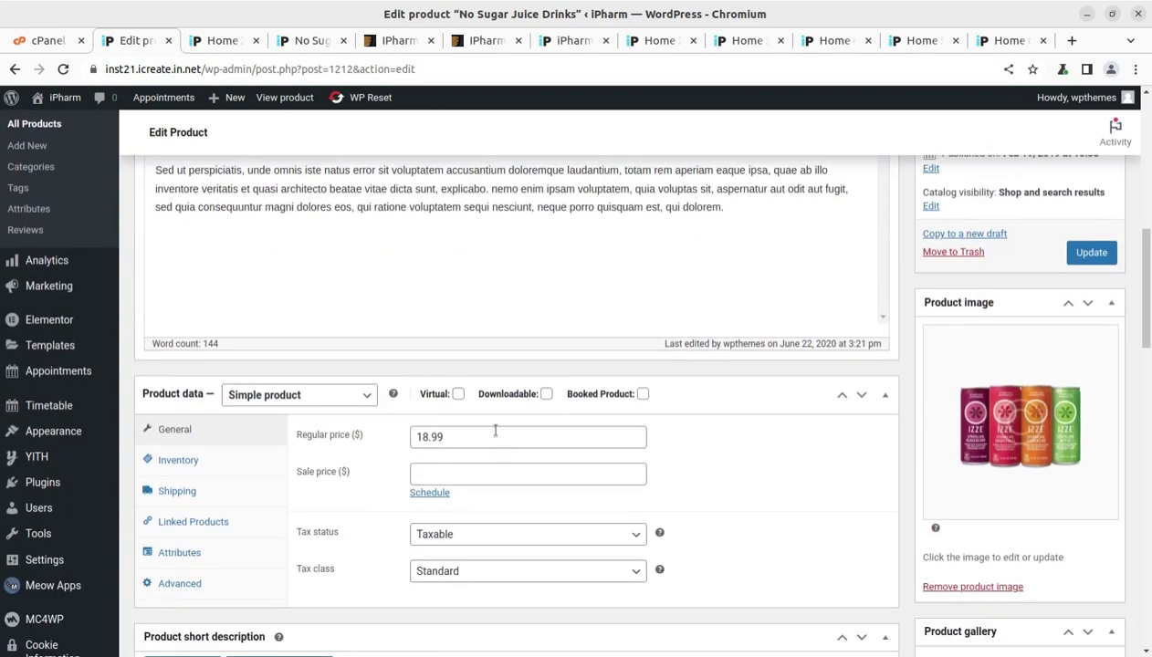
scroll(495, 431, down, 8)
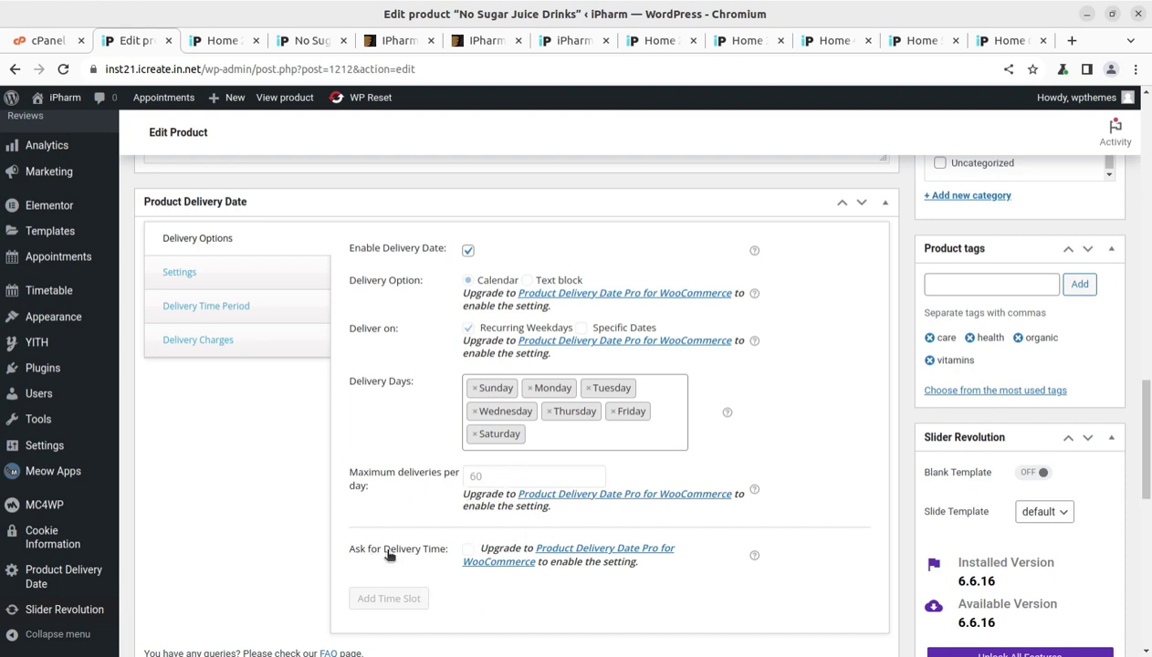
scroll(591, 552, down, 1)
scroll(591, 547, down, 2)
scroll(575, 547, up, 3)
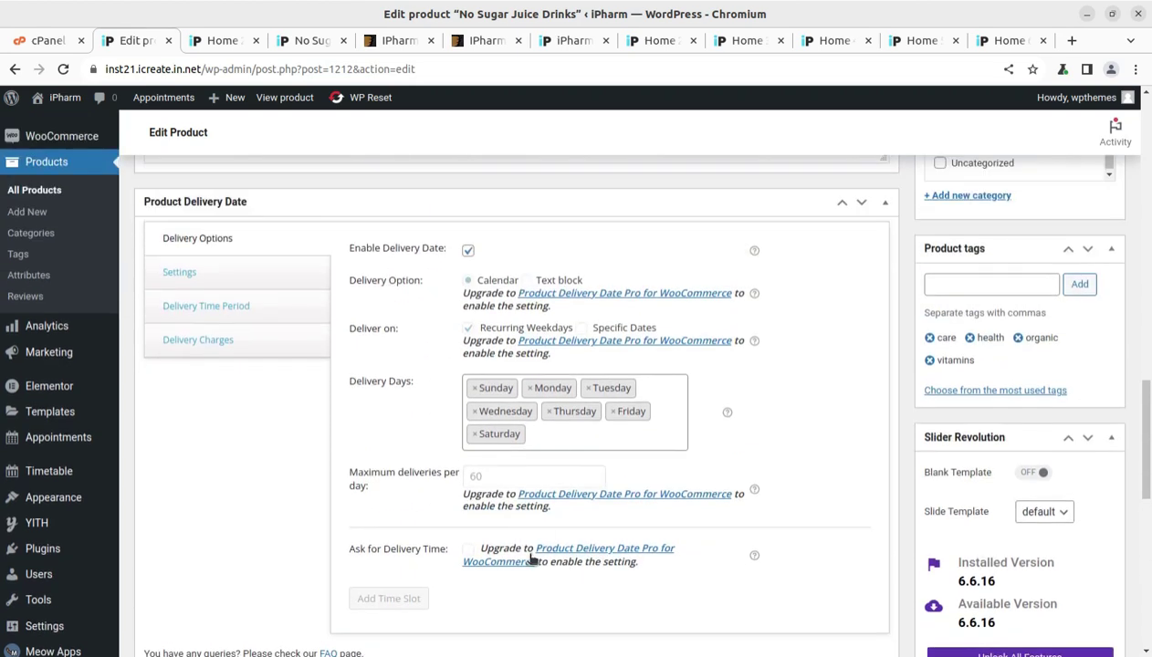
- Add 24-10-2023 as a no-delivery date in the Product Delivery Date settings of No Sugar Juice Drinks
click(180, 273)
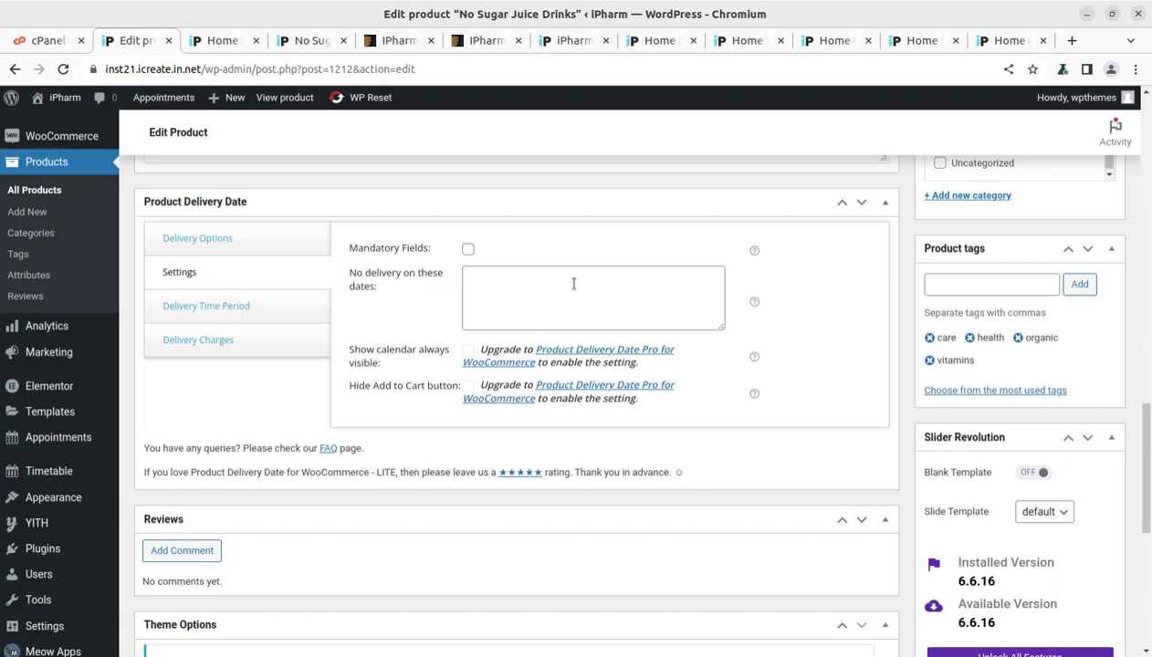
click(608, 285)
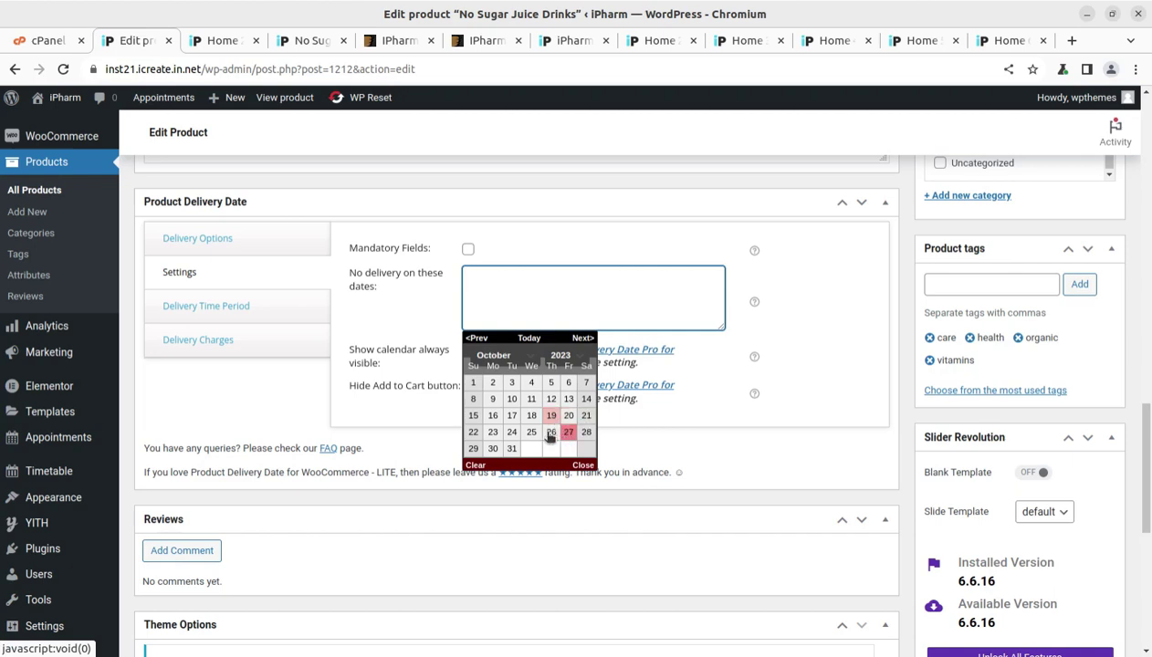
click(513, 434)
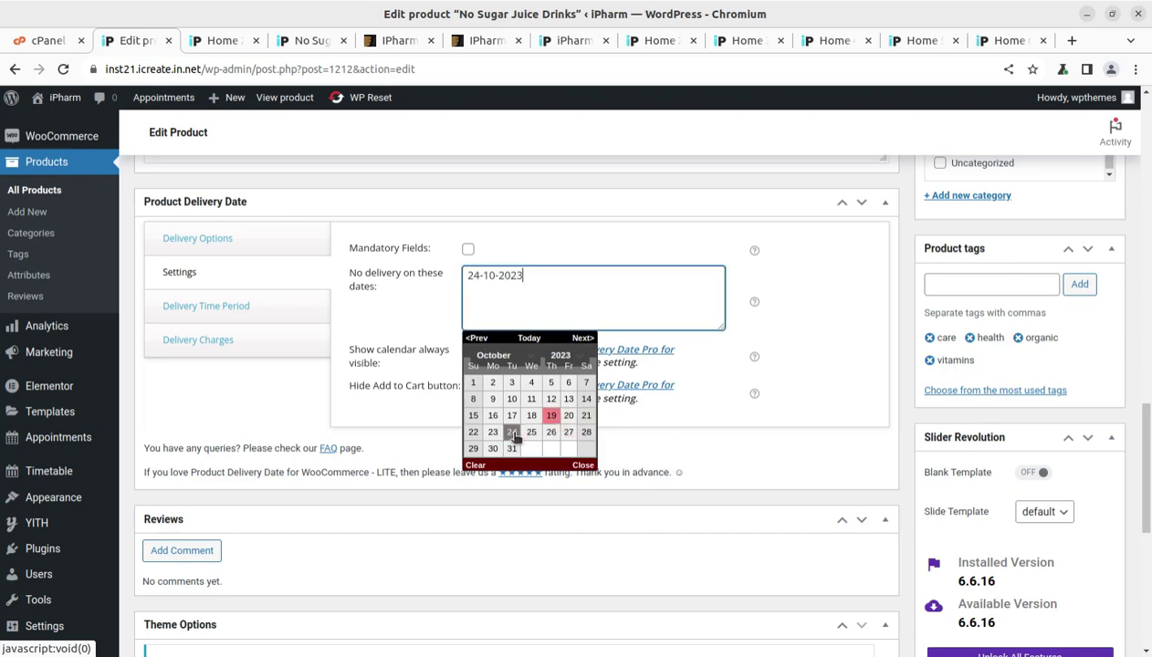
scroll(858, 427, down, 4)
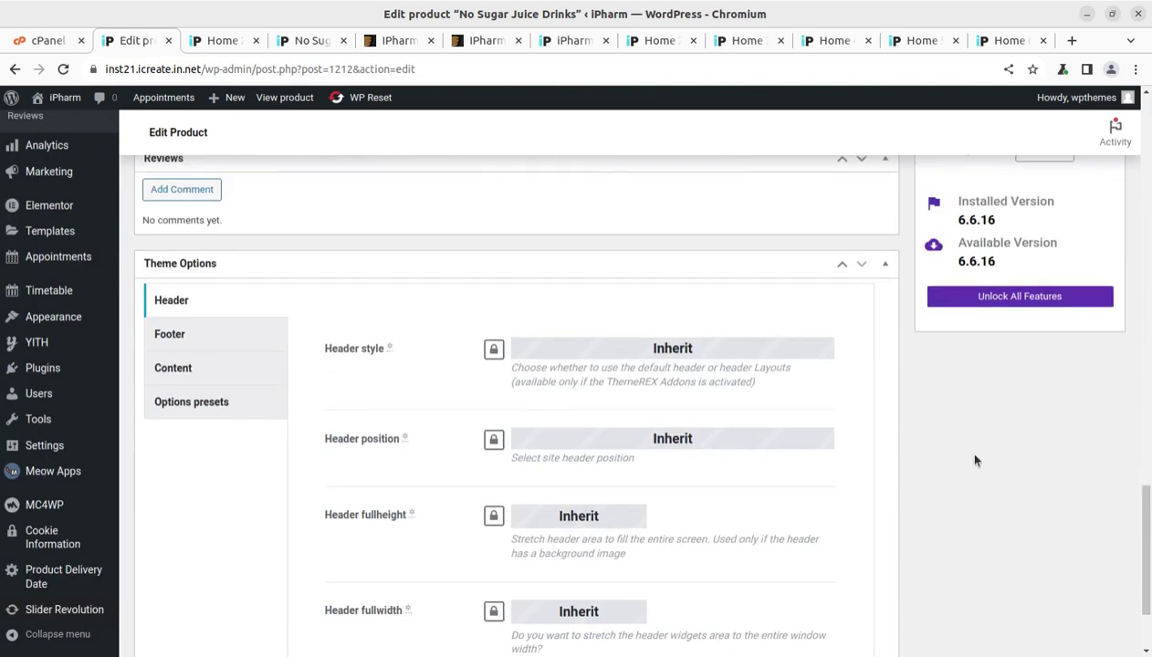
- Save the updated No Sugar Juice Drinks product and check the Delivery Date calendar on its shop page
scroll(960, 447, up, 9)
scroll(1103, 377, up, 5)
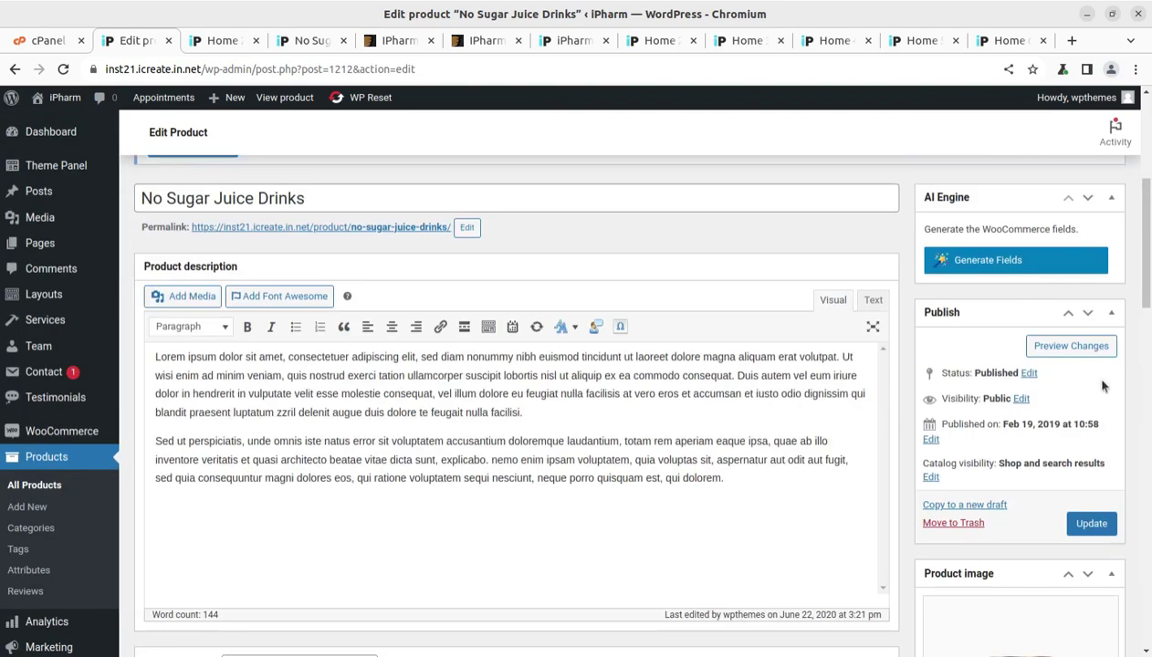
click(1092, 530)
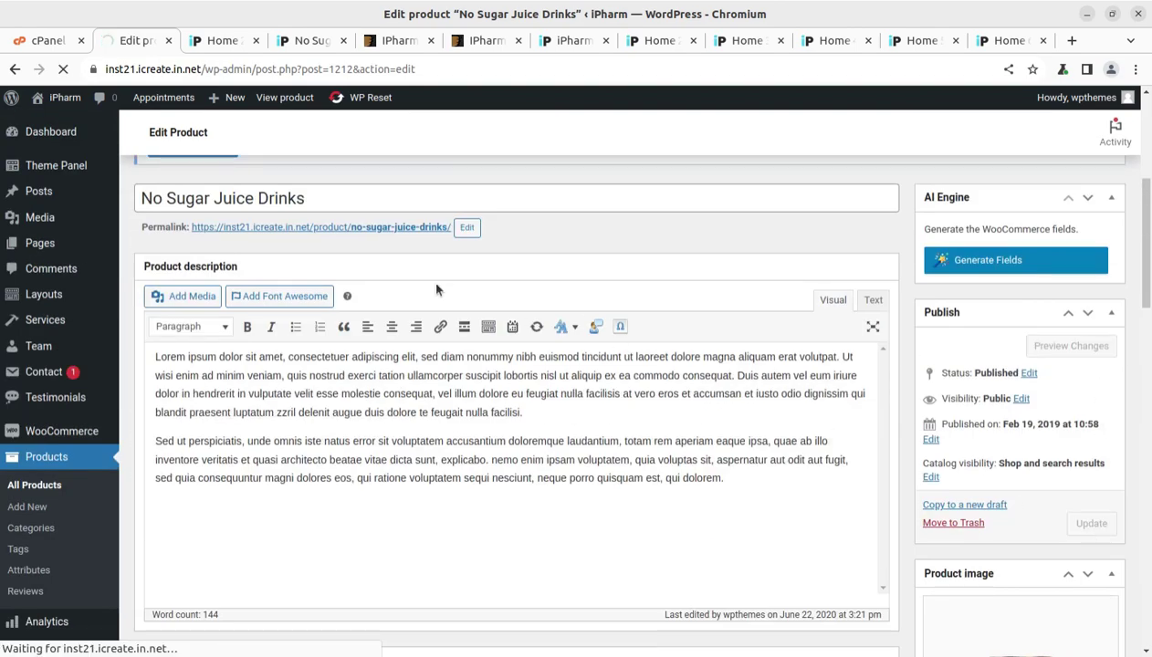
click(311, 41)
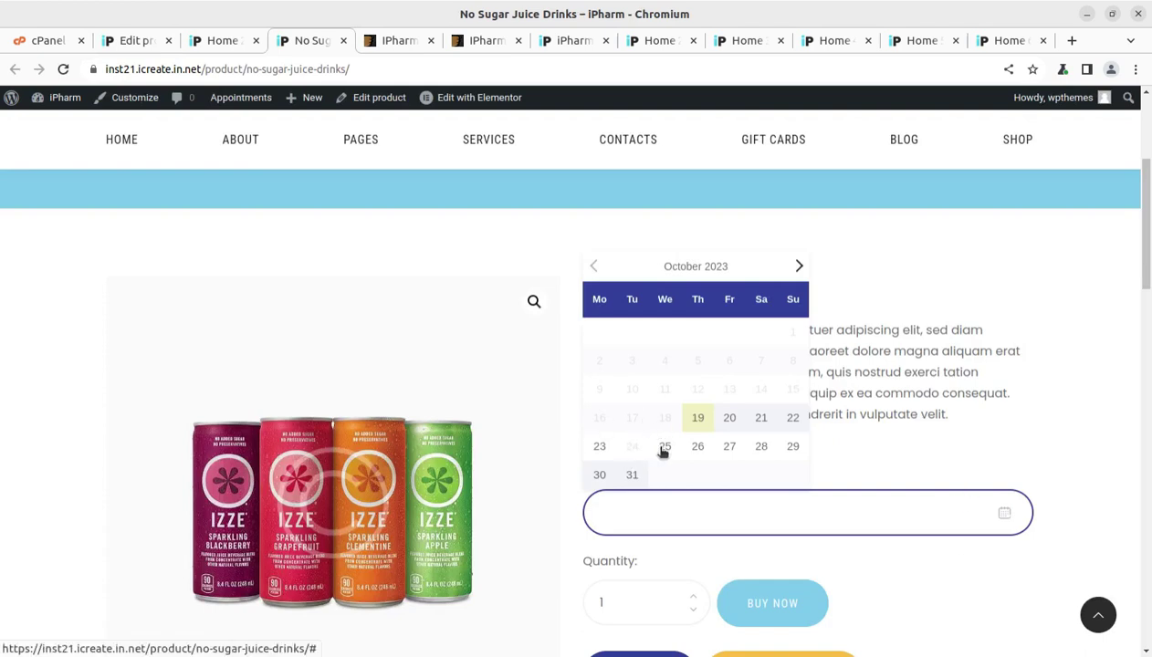
- Review the Product Delivery Date settings of No Sugar Juice Drinks in its editor and dismiss the feedback prompt
click(136, 40)
scroll(655, 337, down, 10)
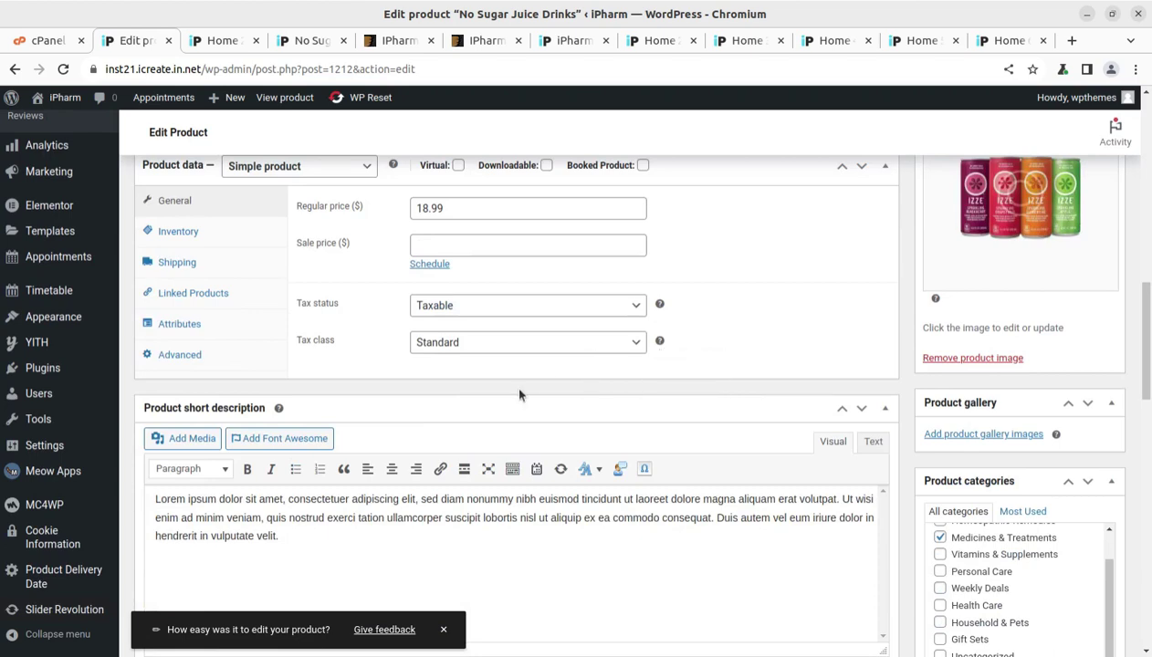
scroll(520, 394, down, 10)
scroll(652, 337, up, 3)
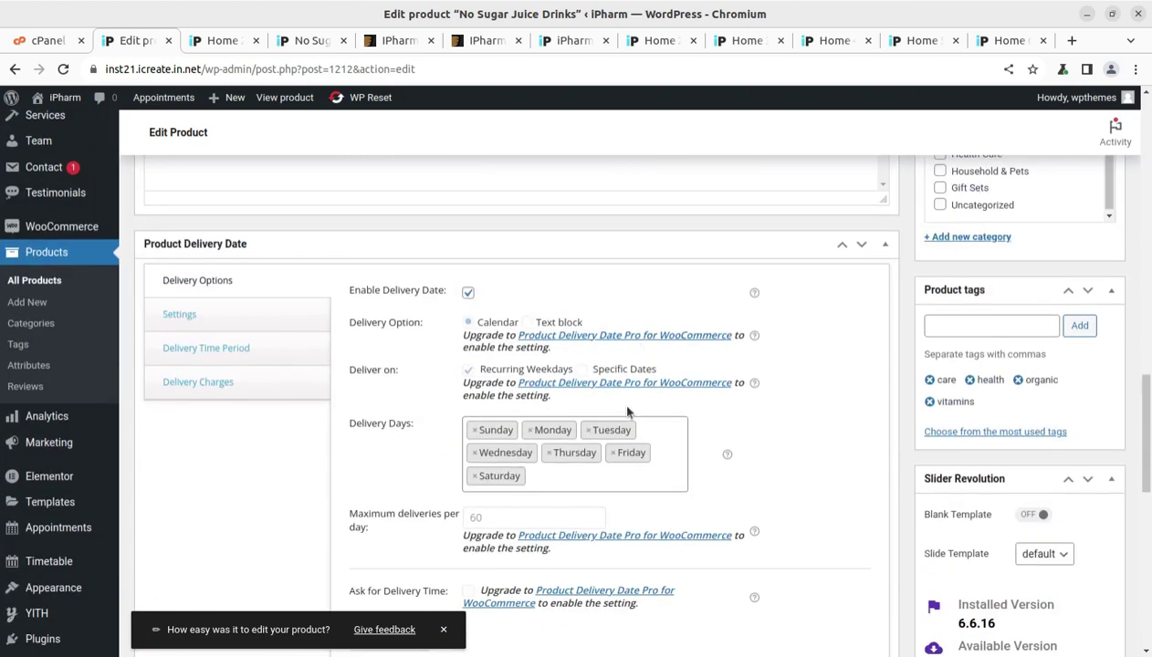
click(180, 315)
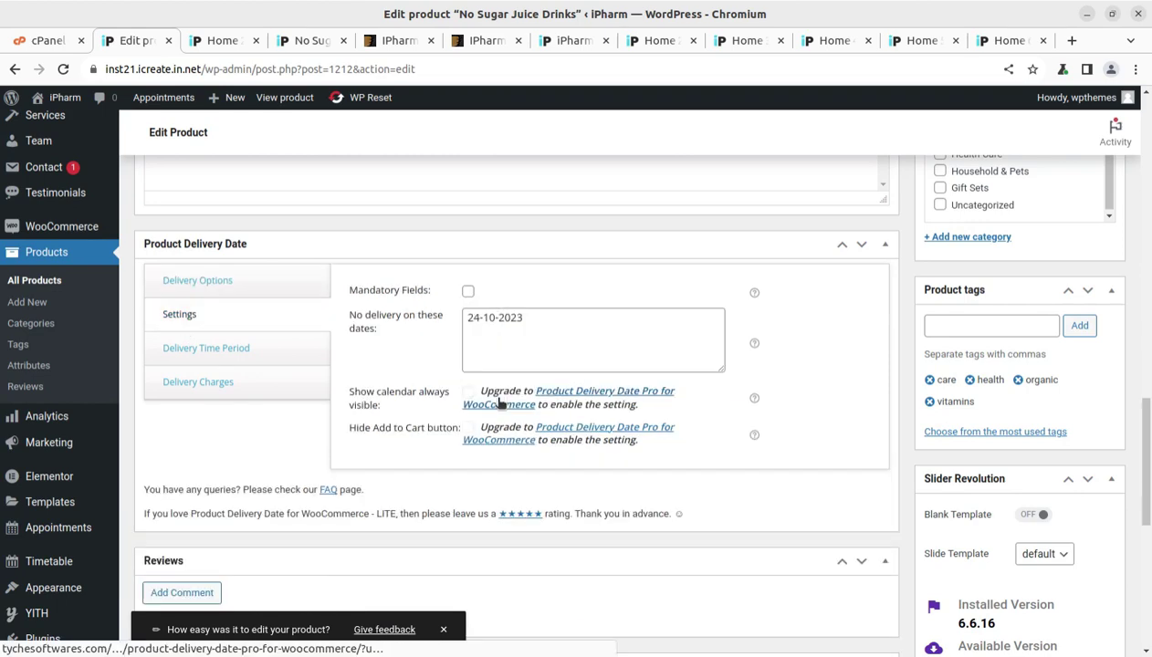
scroll(538, 413, up, 3)
scroll(531, 411, down, 1)
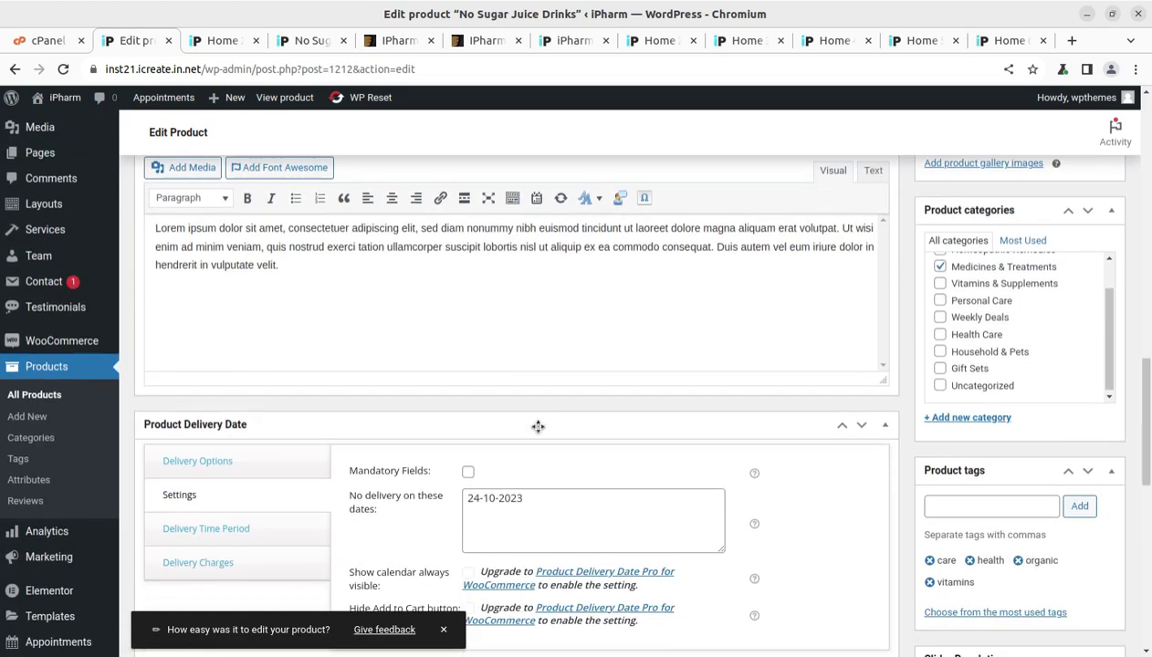
scroll(536, 429, up, 3)
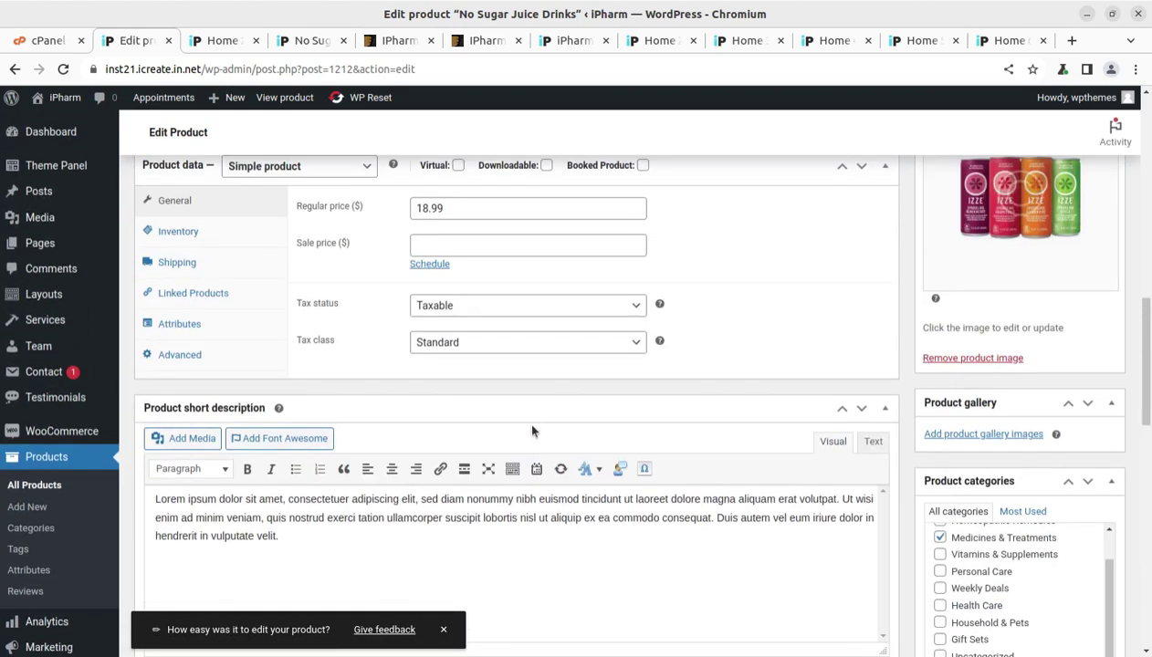
scroll(533, 431, down, 3)
click(439, 628)
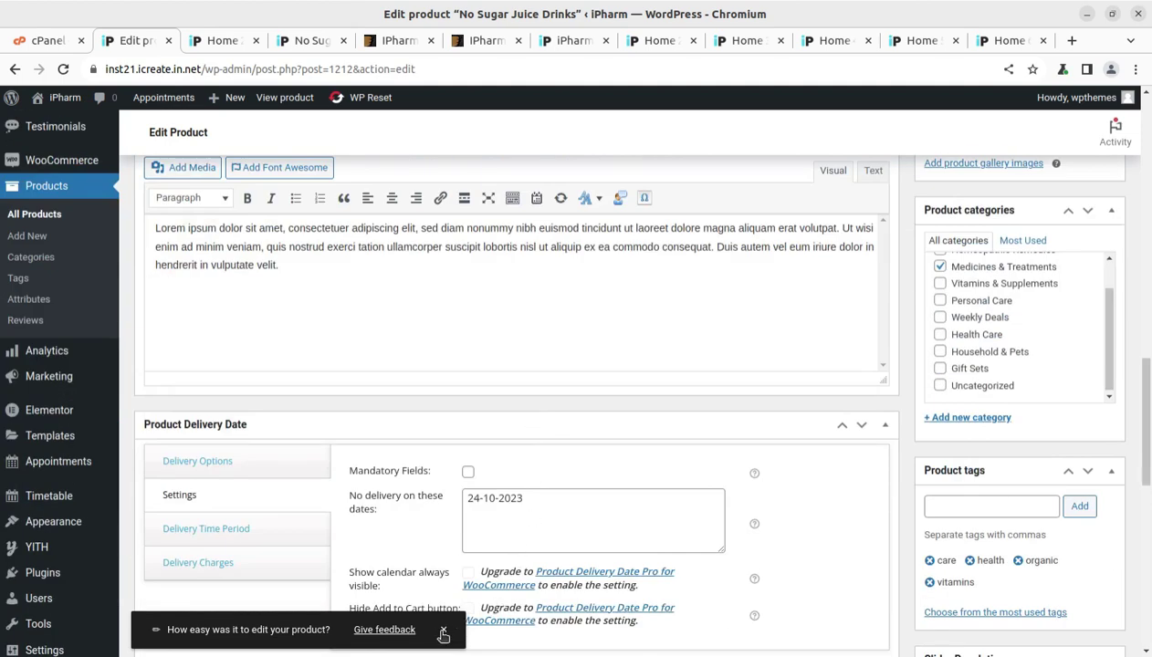
- Review the Delivery Time Period options of No Sugar Juice Drinks, including the help text for minimum delivery preparation time
click(219, 542)
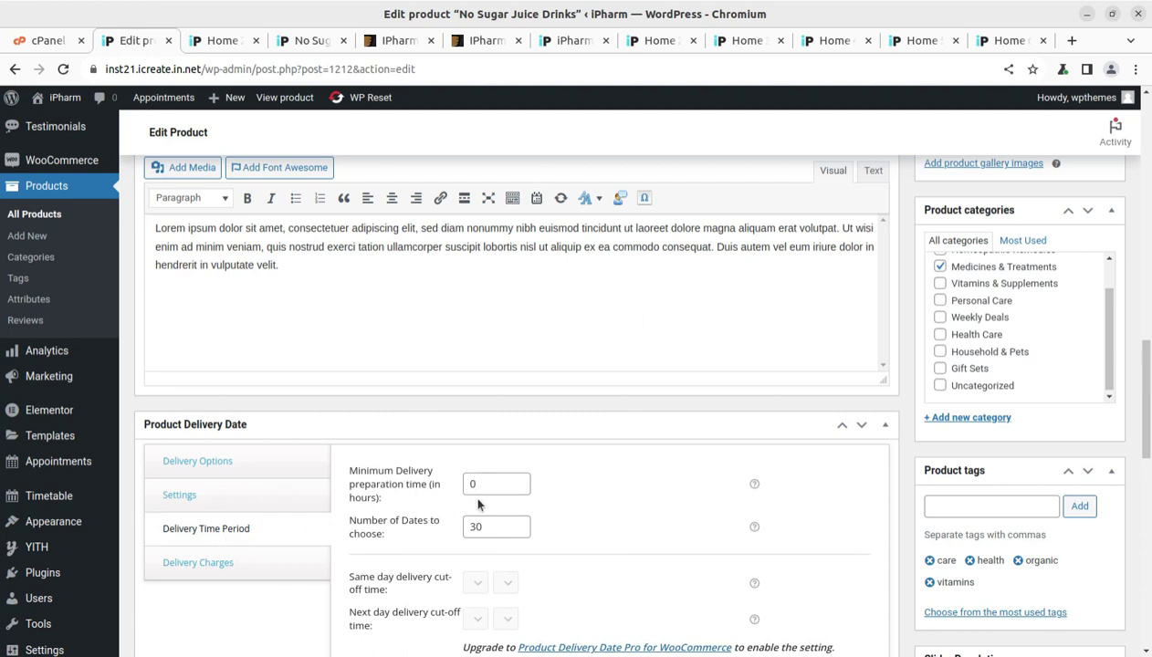
mouse_move(754, 481)
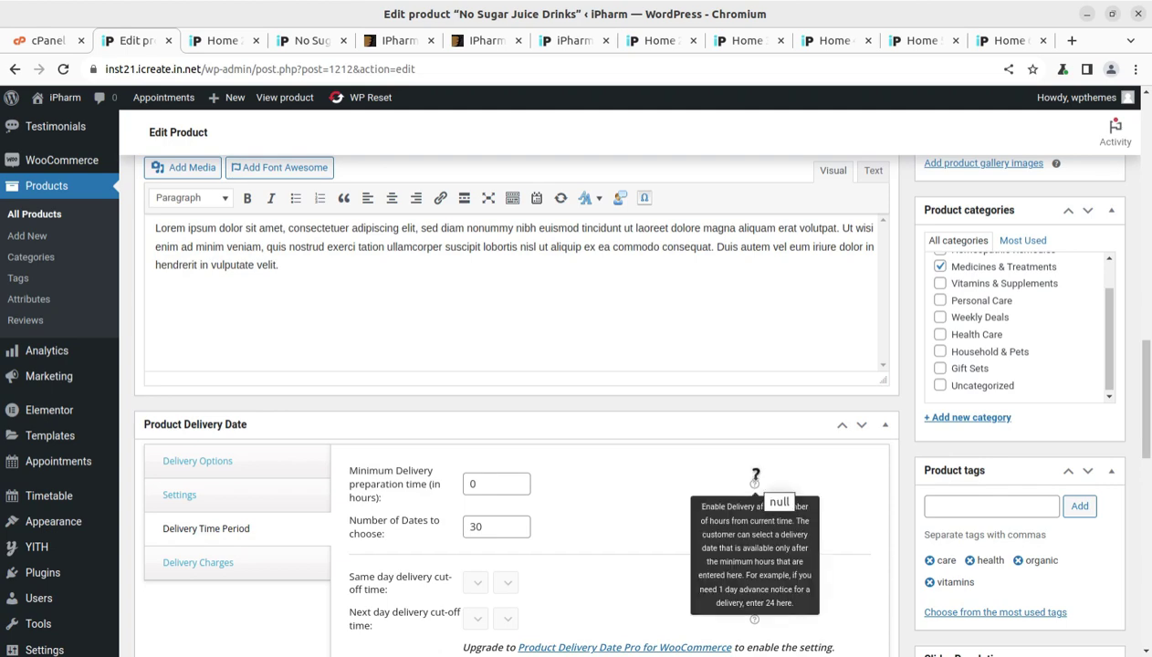
scroll(496, 553, down, 5)
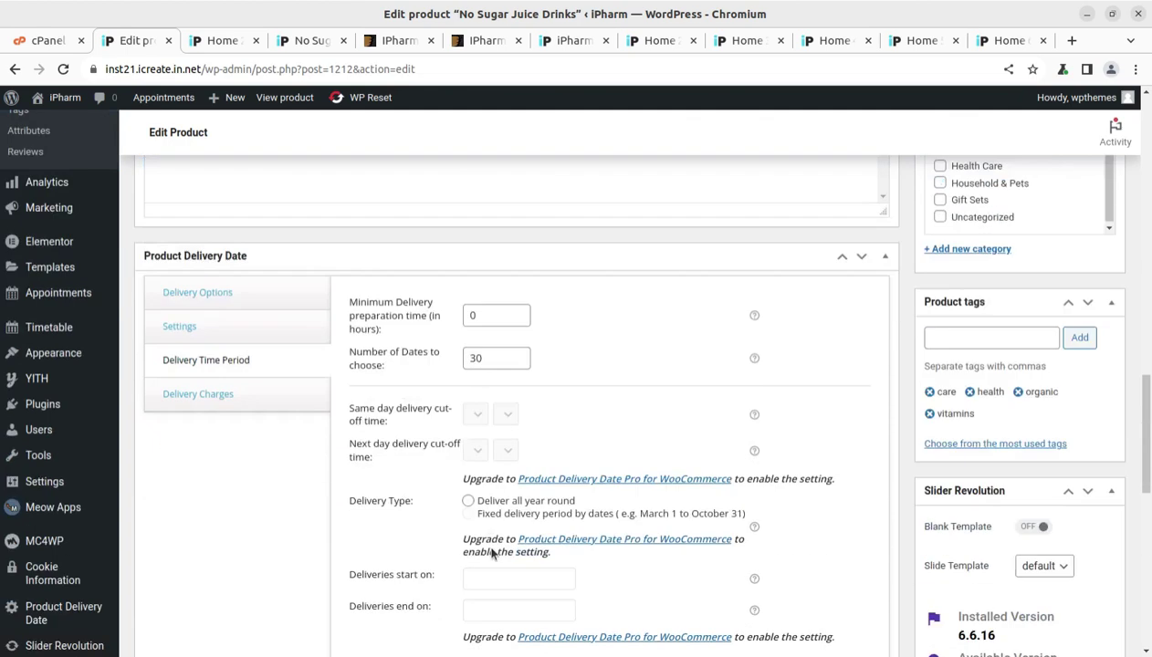
scroll(450, 418, up, 1)
scroll(450, 419, up, 2)
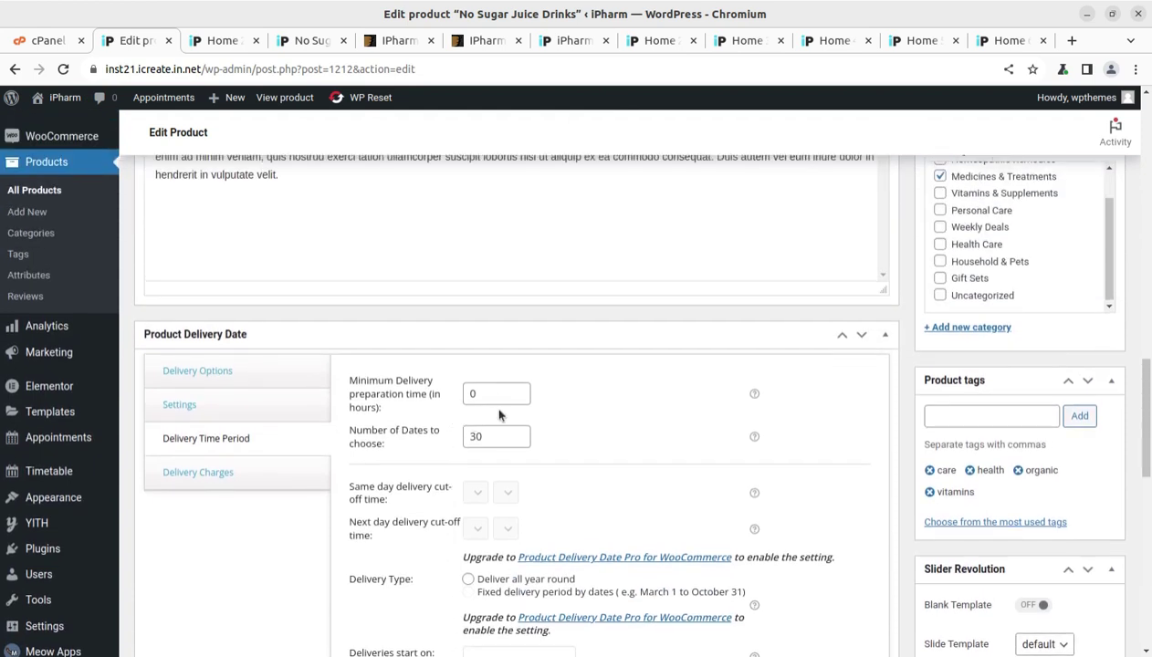
click(480, 394)
click(478, 497)
scroll(508, 534, down, 3)
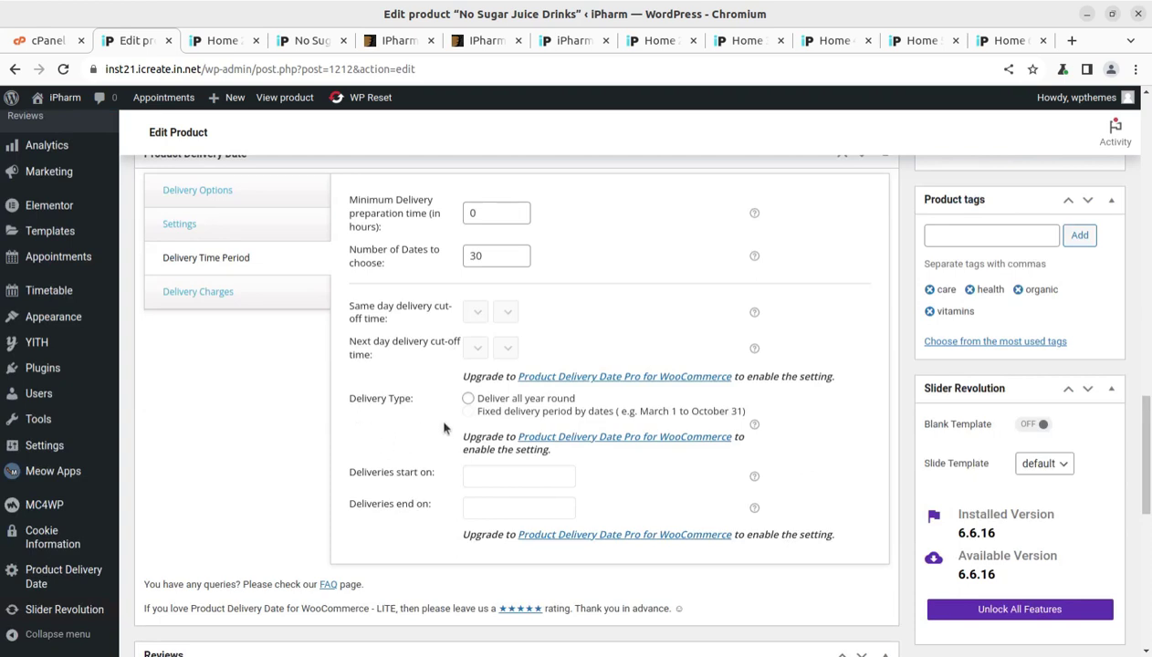
- Review the Delivery Charges options of No Sugar Juice Drinks and look over the rest of its product editor
click(203, 294)
scroll(487, 446, up, 10)
scroll(488, 446, up, 5)
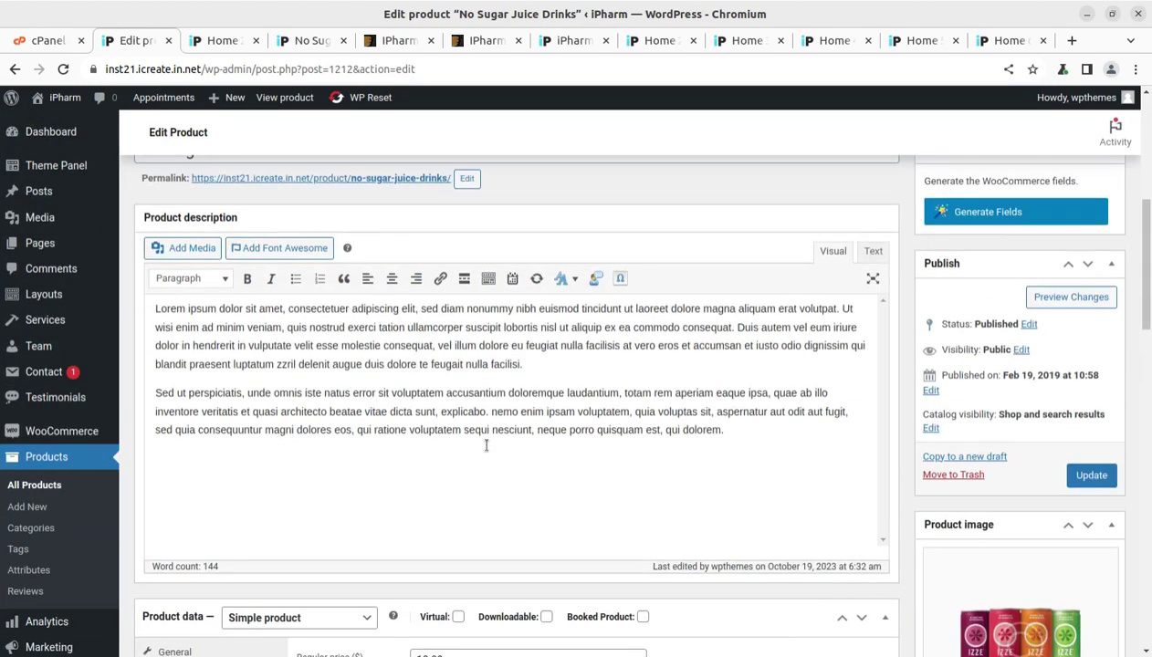
scroll(254, 379, down, 20)
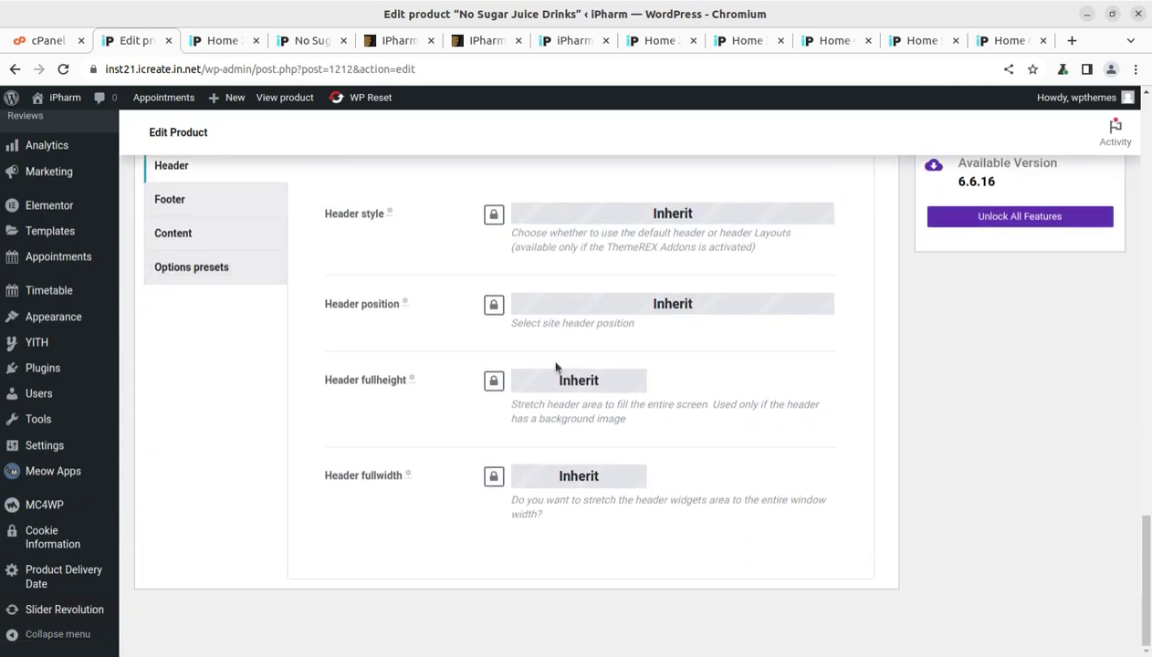
scroll(711, 371, up, 4)
scroll(317, 424, up, 3)
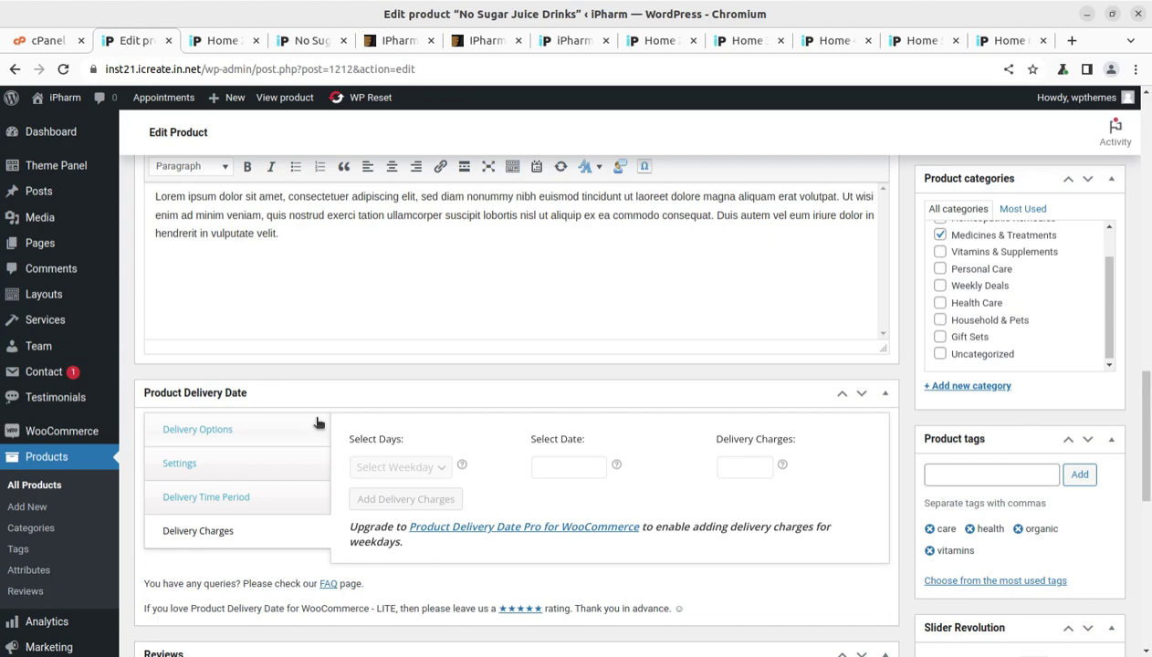
scroll(317, 422, down, 3)
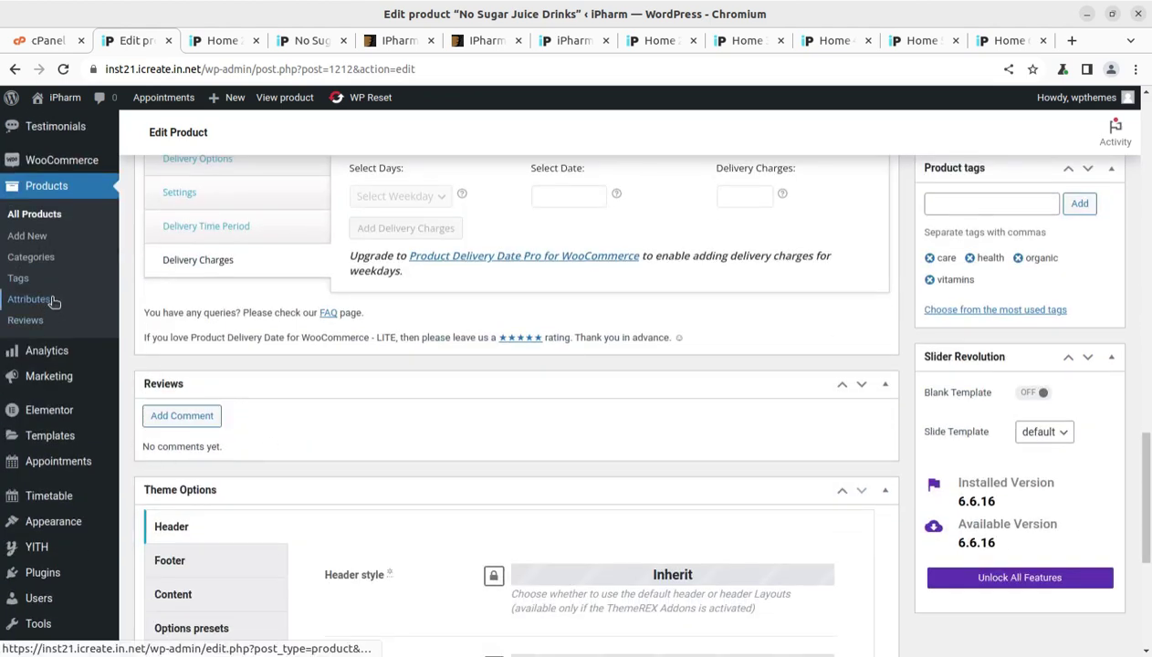
- Open the Appointments page and review its October 2023 calendar for all calendars
click(57, 467)
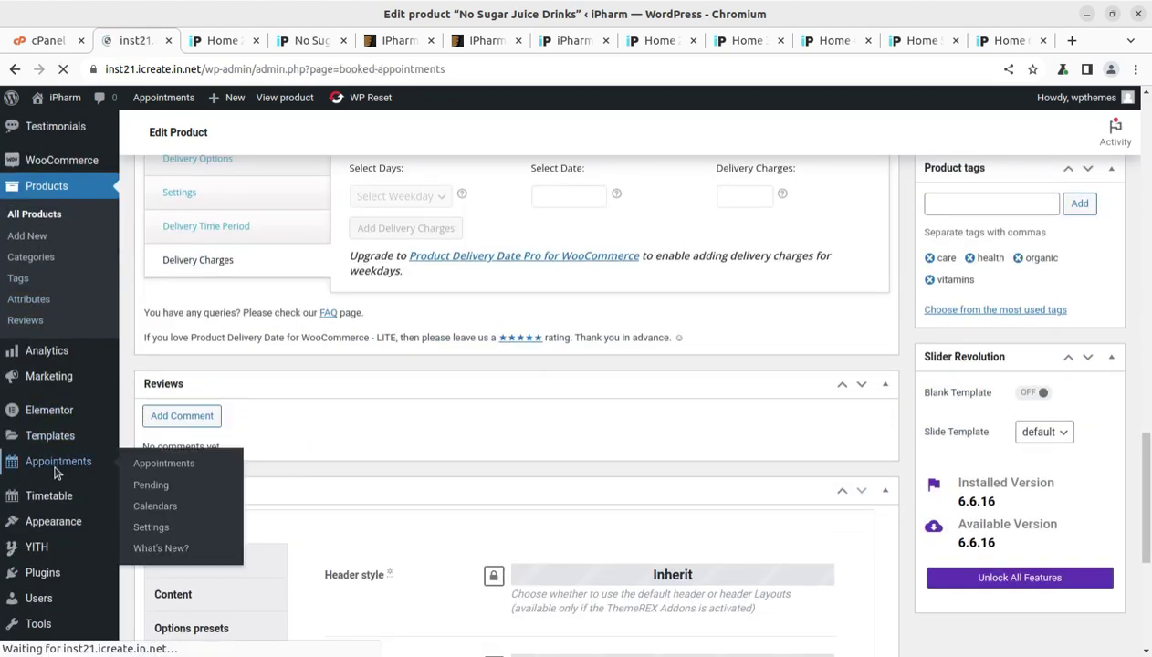
scroll(408, 494, down, 4)
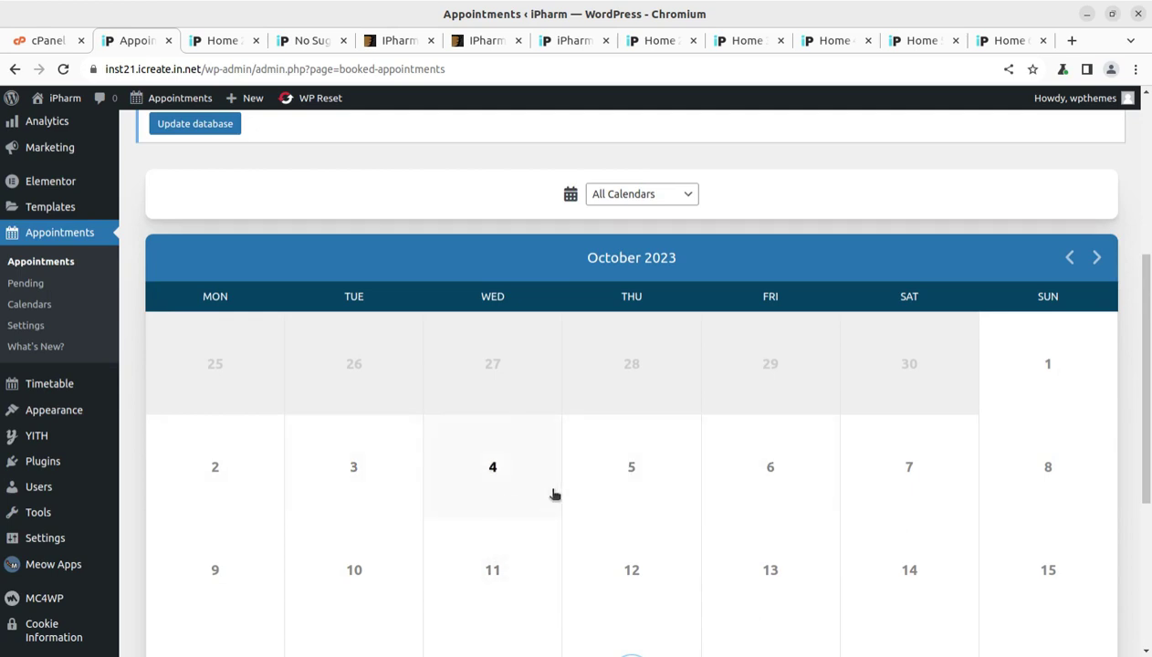
scroll(552, 493, down, 2)
scroll(172, 403, up, 2)
- Open the Timetable events list and examine the Help with your medicines, iPharm Lecture and Health answers entries
click(53, 391)
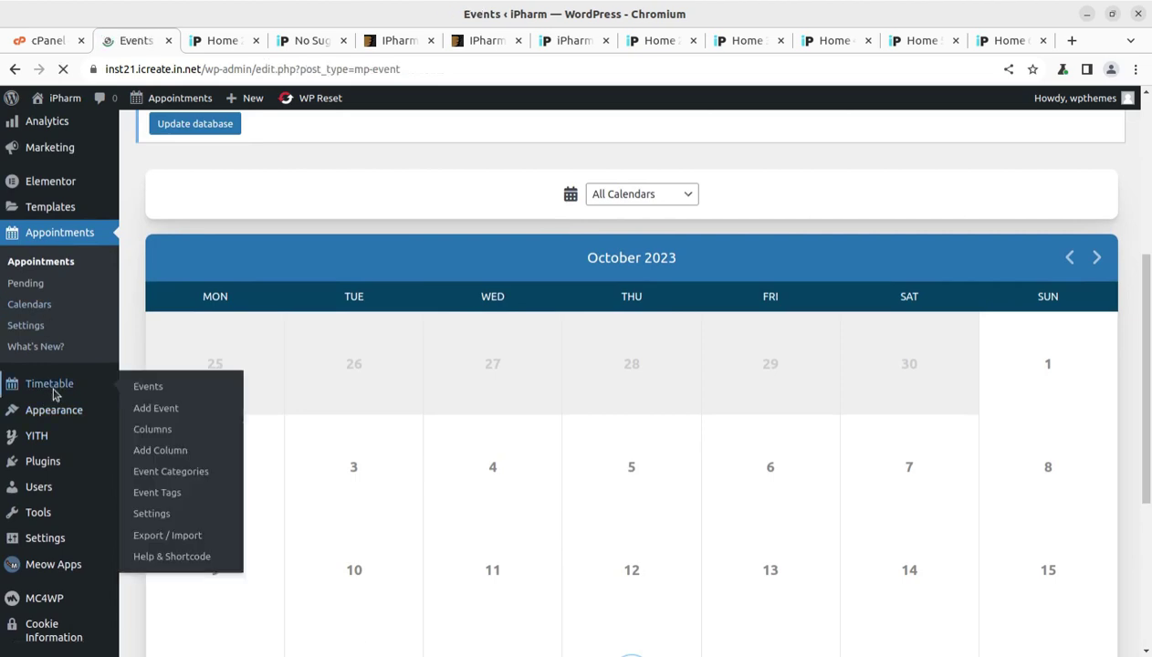
scroll(620, 467, down, 2)
scroll(621, 467, down, 2)
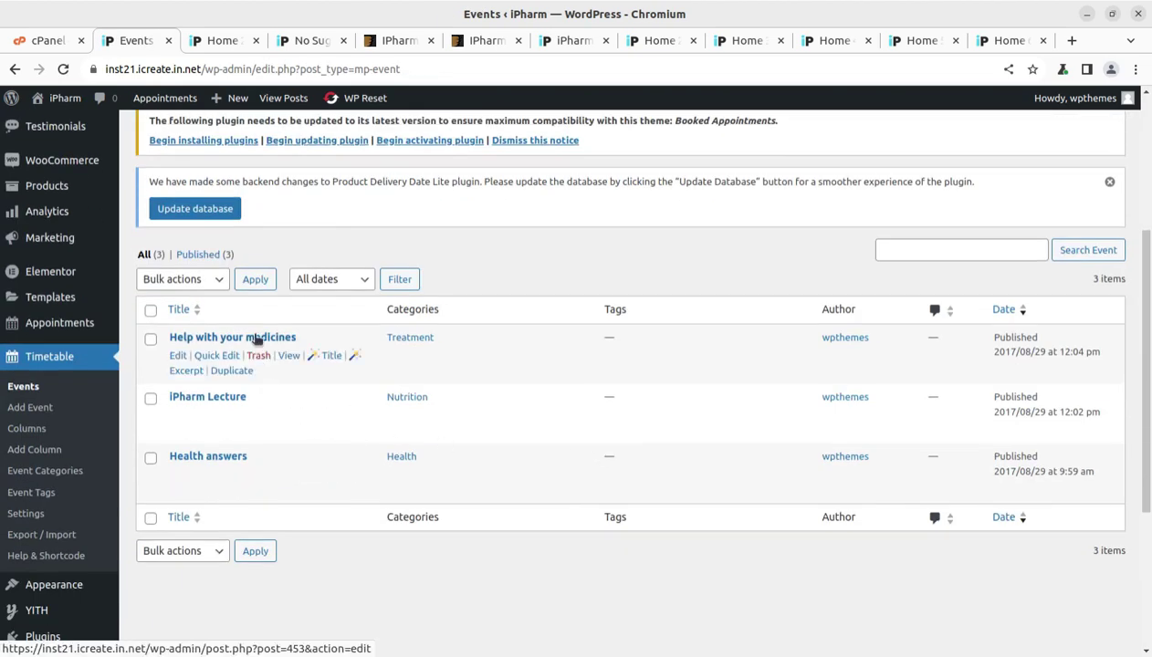
mouse_move(223, 425)
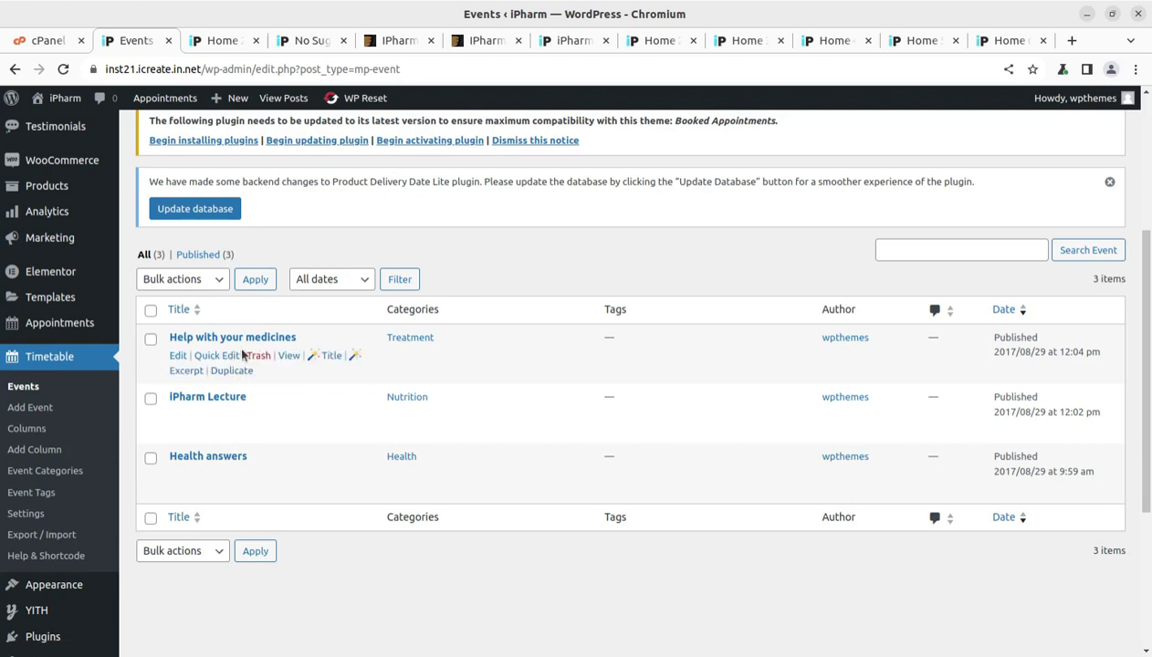
mouse_move(239, 386)
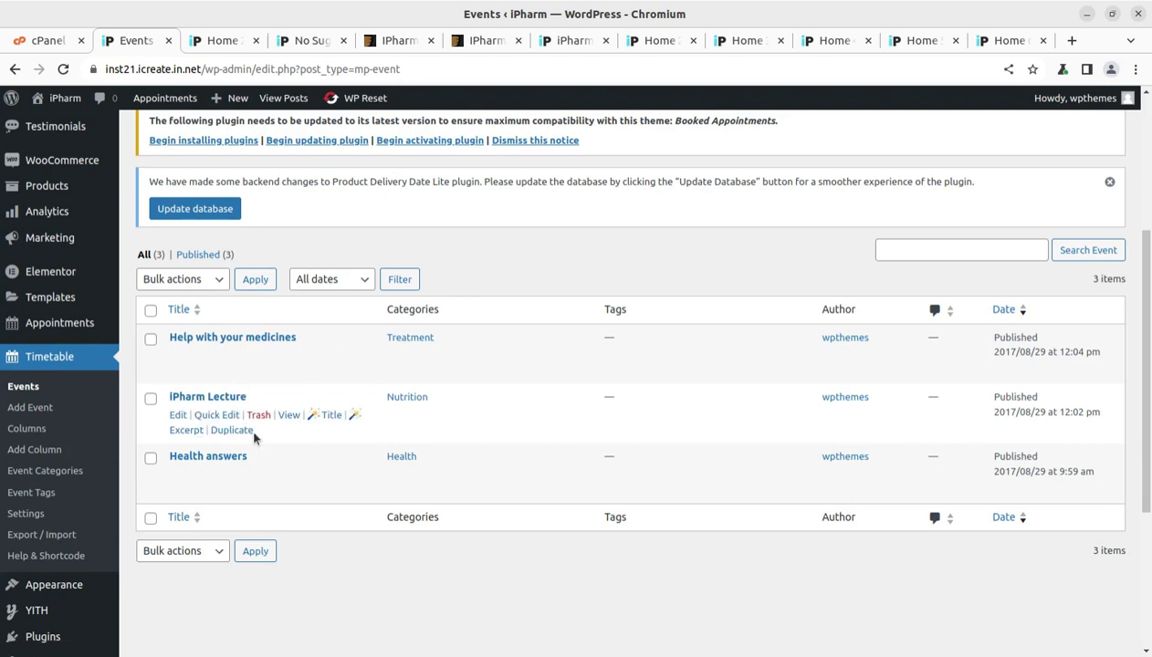
mouse_move(236, 470)
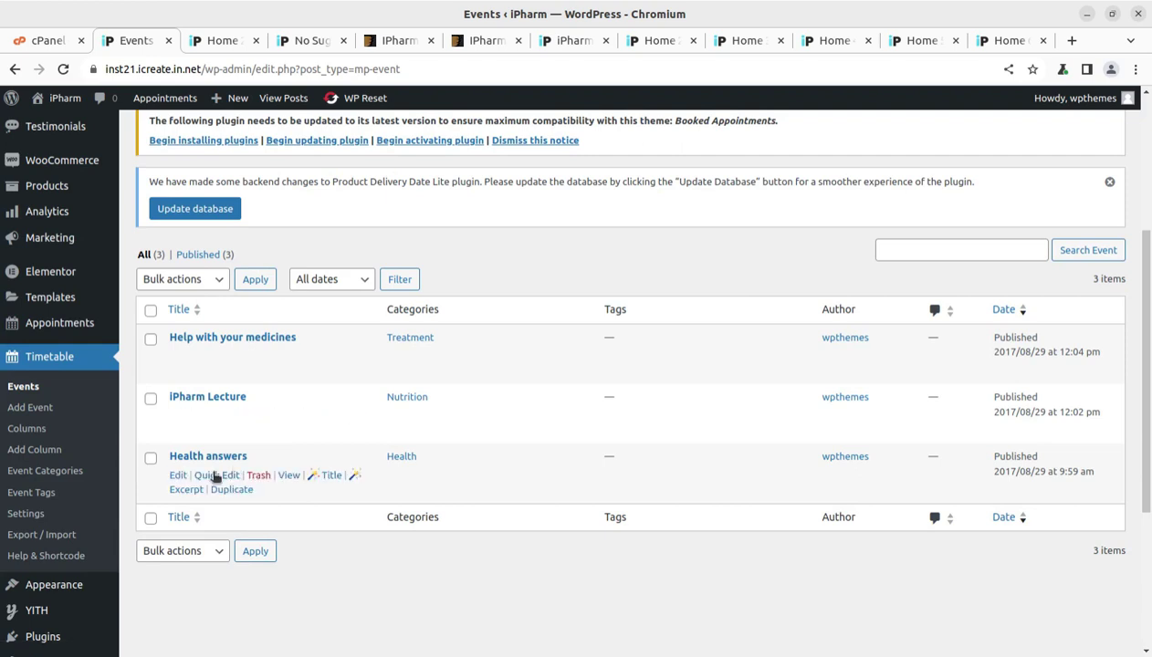
- Open the View Deliveries page of Product Delivery Date and review its delivery filters and order table
scroll(37, 506, down, 2)
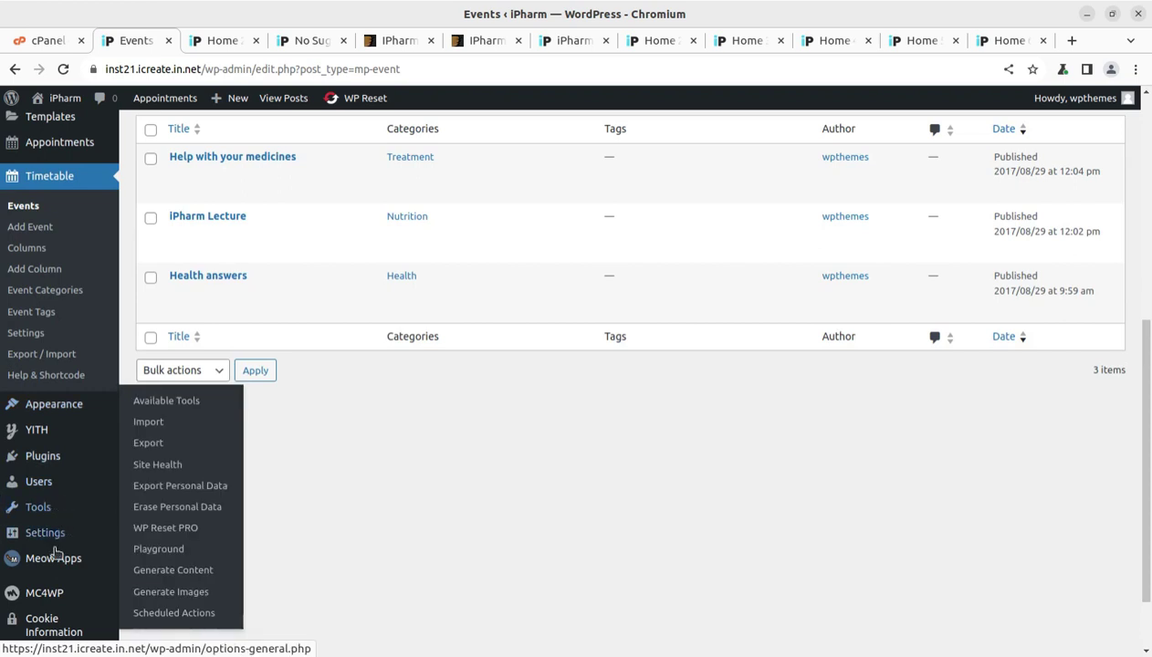
scroll(56, 552, down, 2)
mouse_move(56, 538)
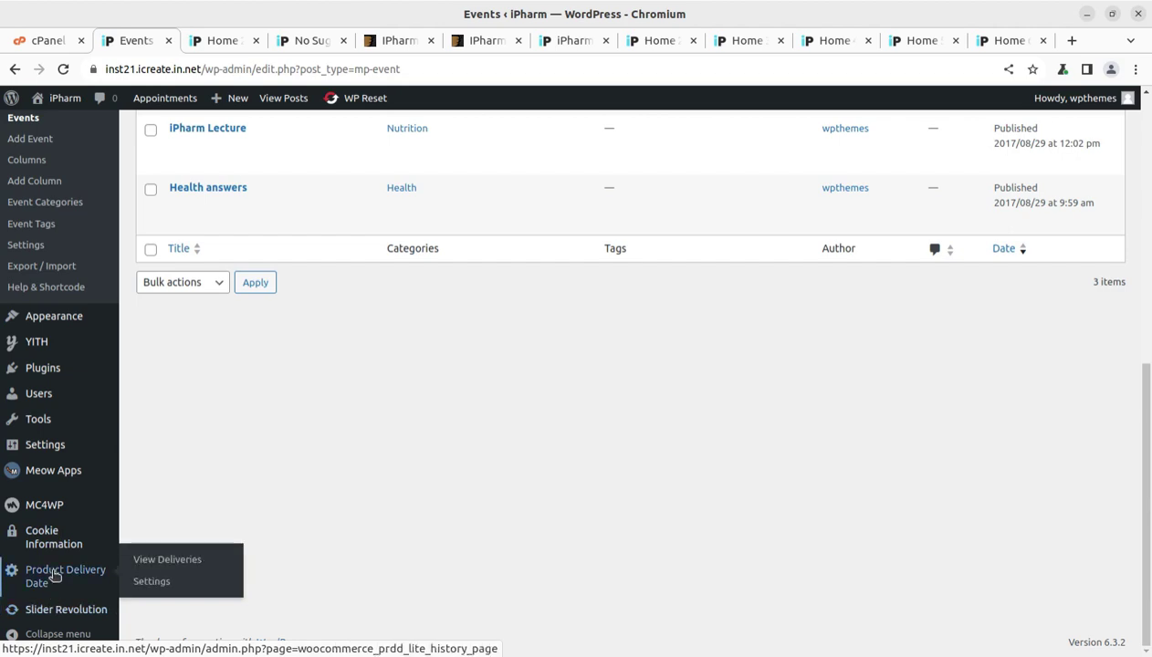
click(54, 573)
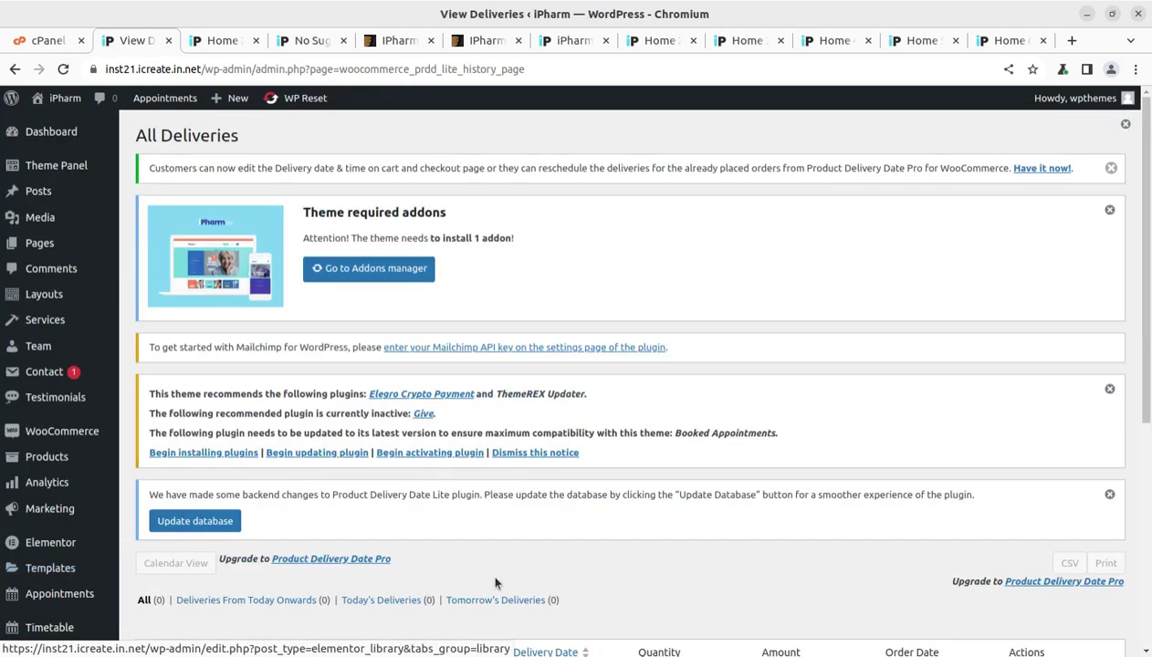
scroll(488, 569, down, 3)
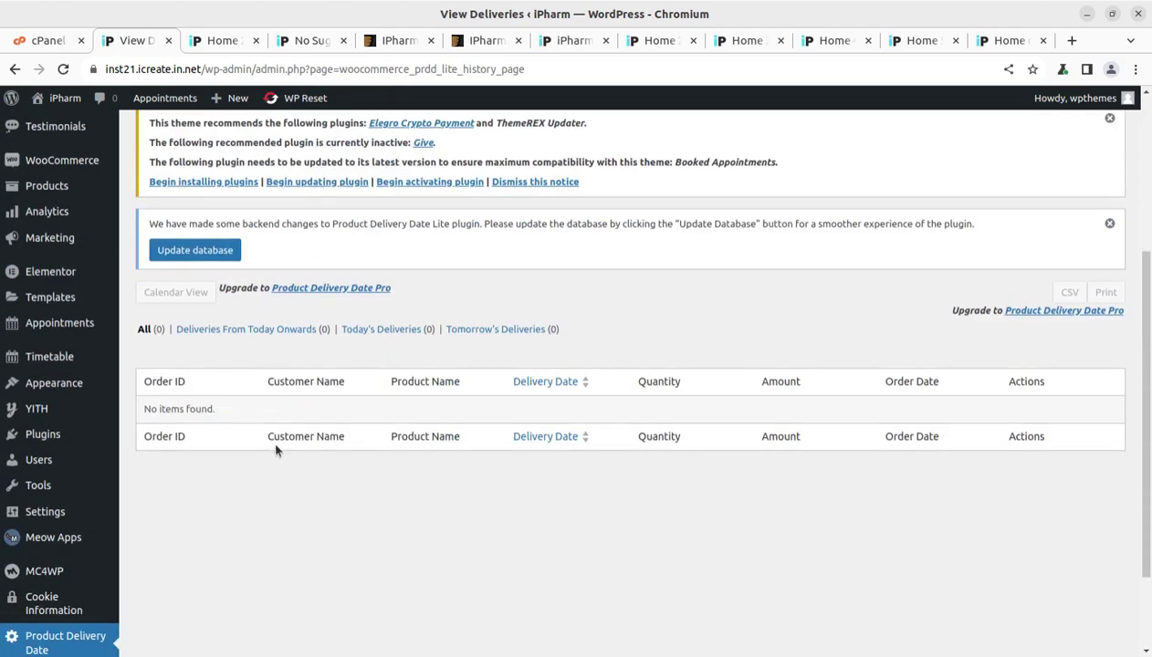
scroll(278, 450, up, 2)
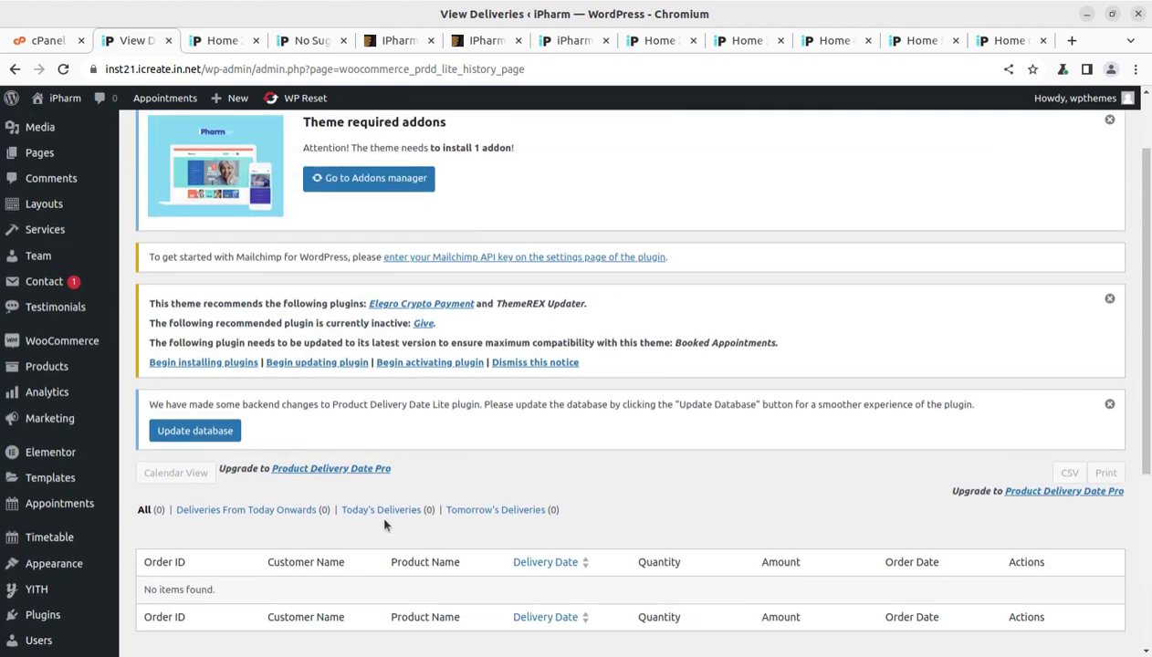
scroll(411, 435, down, 3)
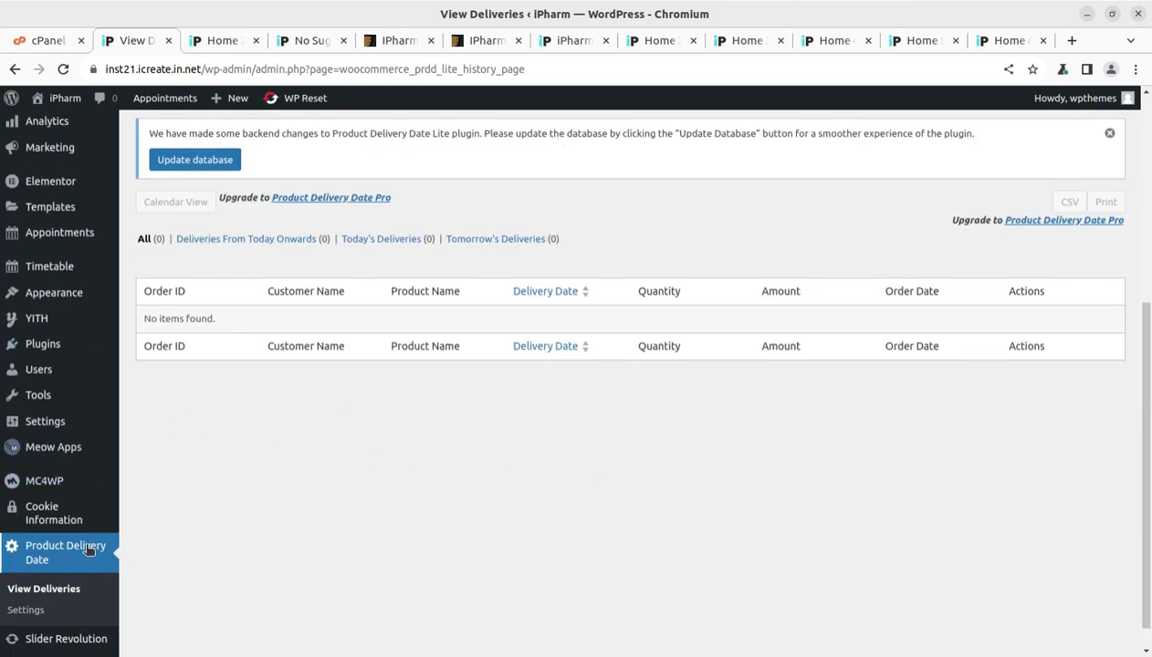
scroll(183, 552, down, 1)
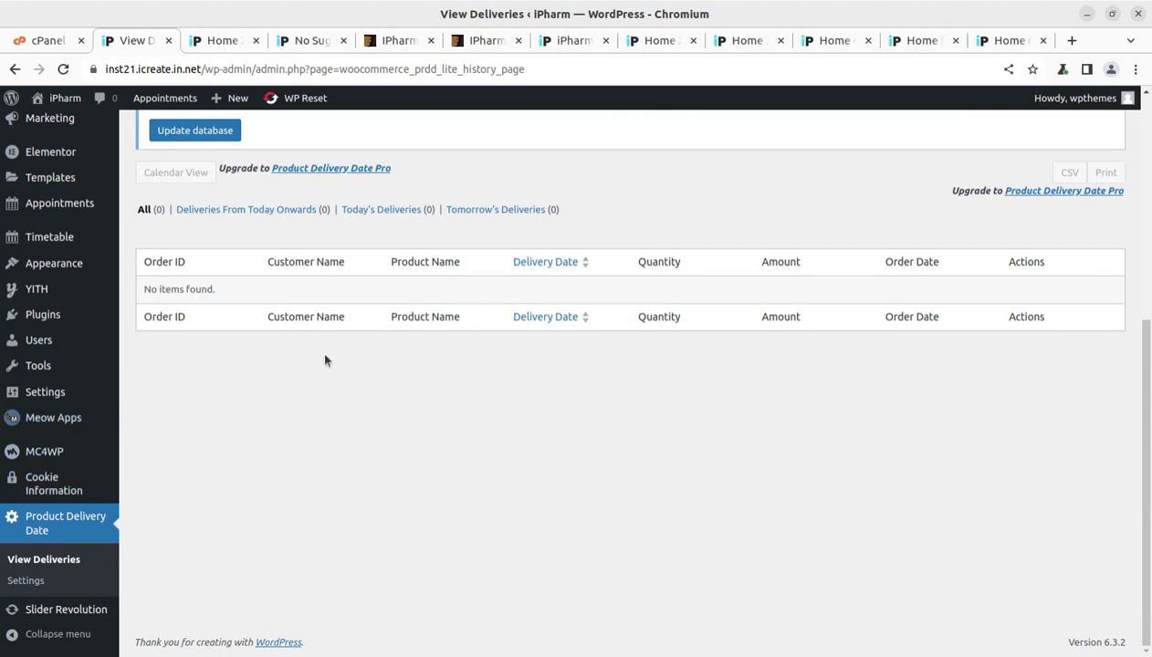
scroll(324, 356, up, 2)
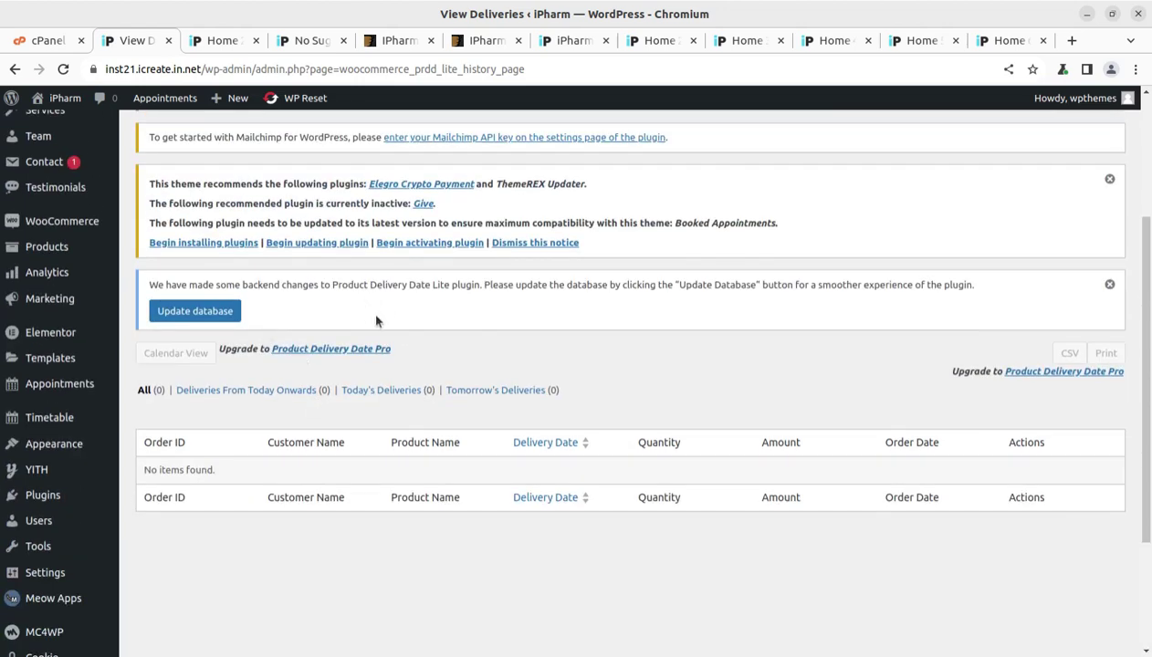
scroll(401, 365, down, 2)
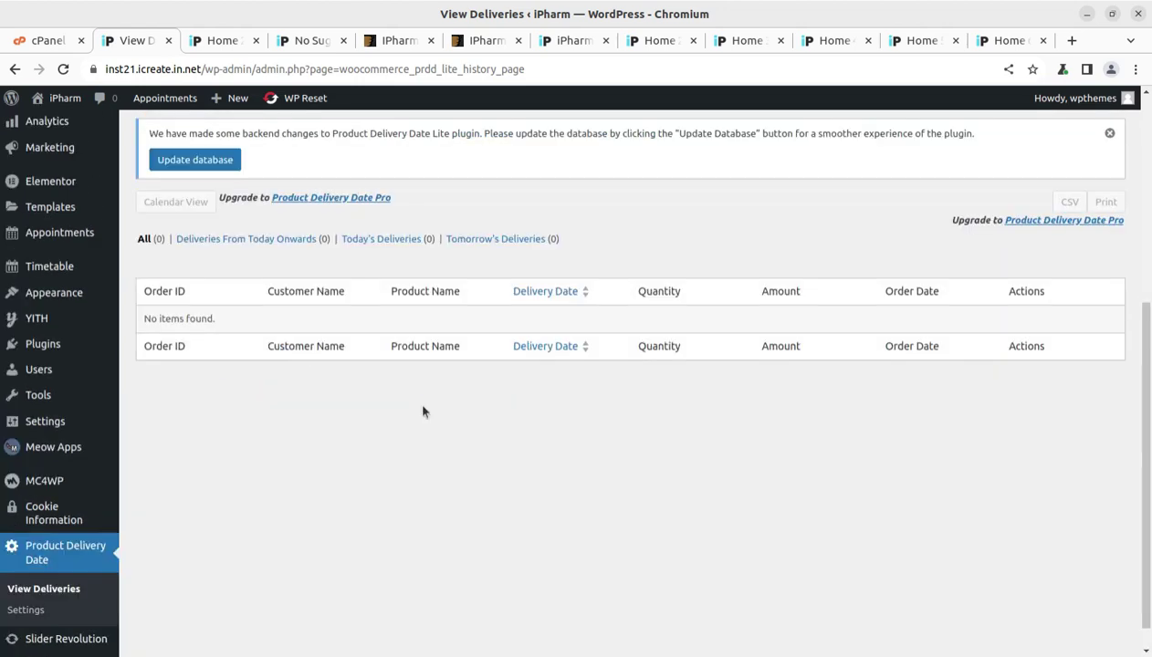
scroll(411, 393, down, 1)
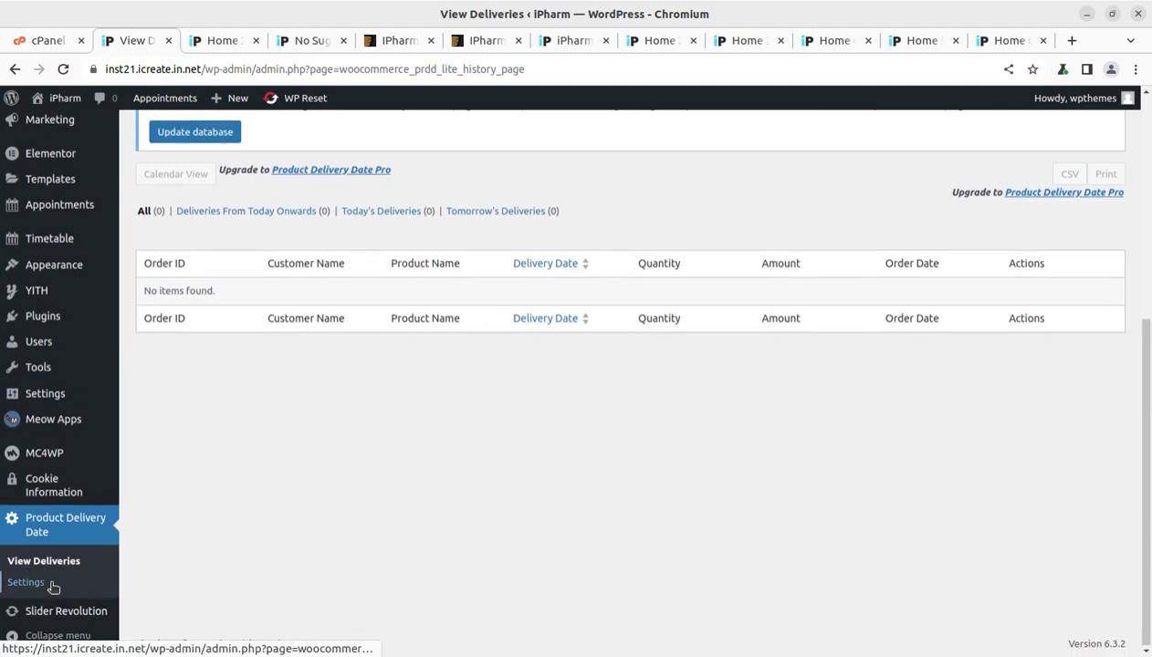
- Open the iPharm site's front page in a new tab and close the No Sugar Juice Drinks editor tab
scroll(52, 586, up, 4)
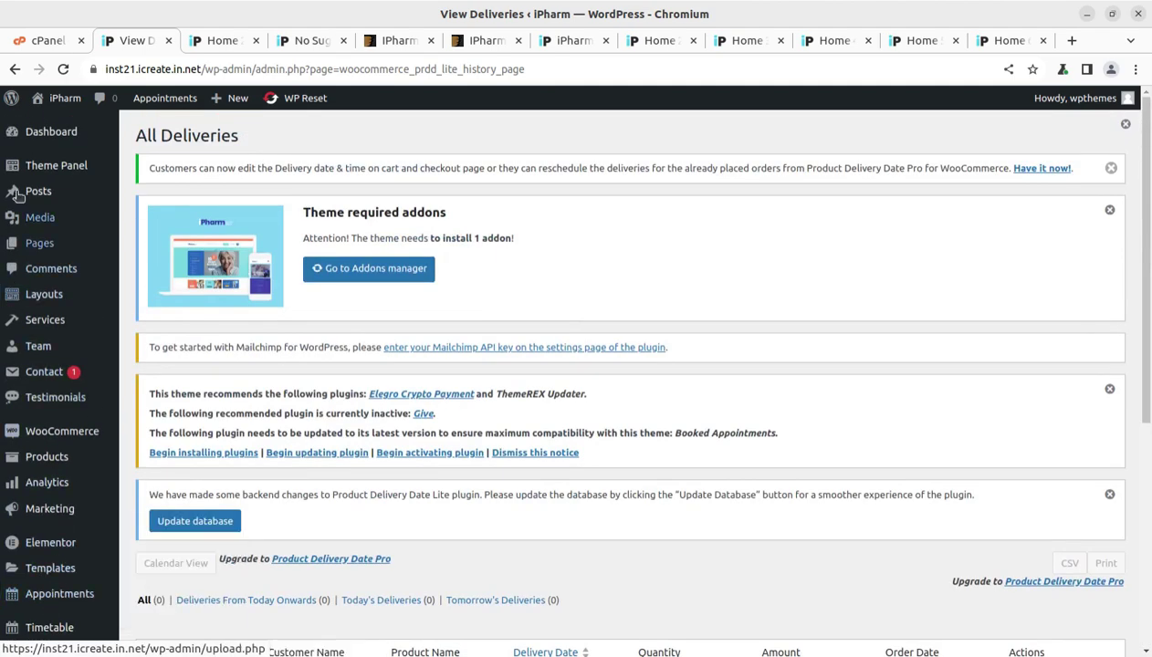
mouse_move(56, 99)
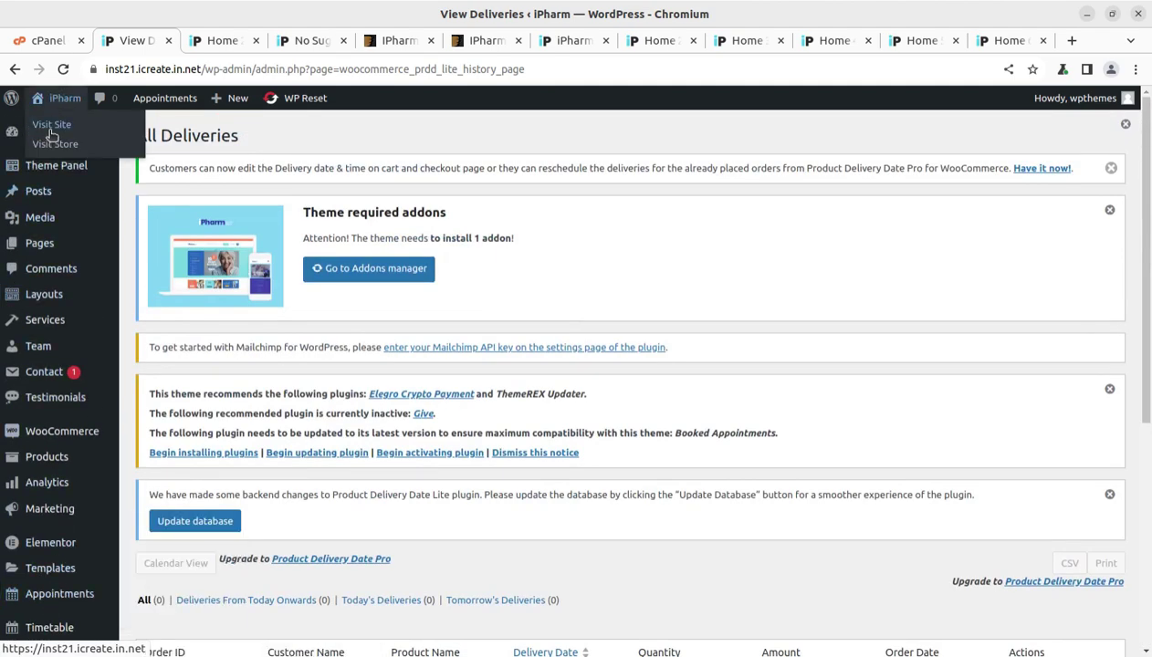
middle_click(51, 126)
click(351, 39)
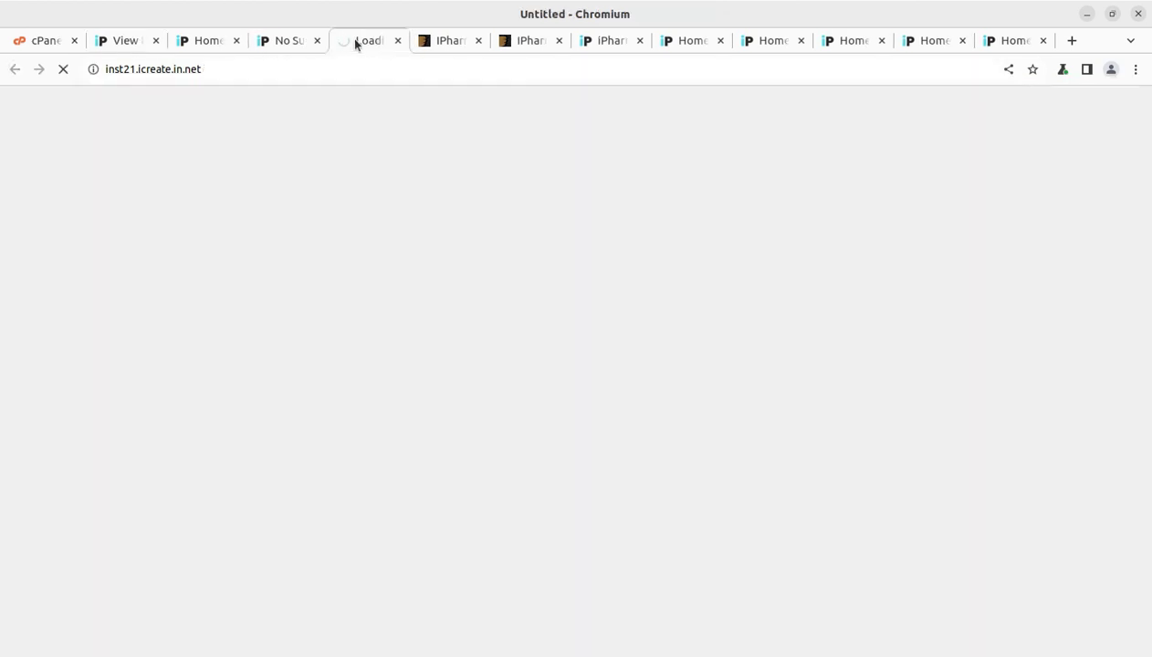
click(295, 44)
click(317, 40)
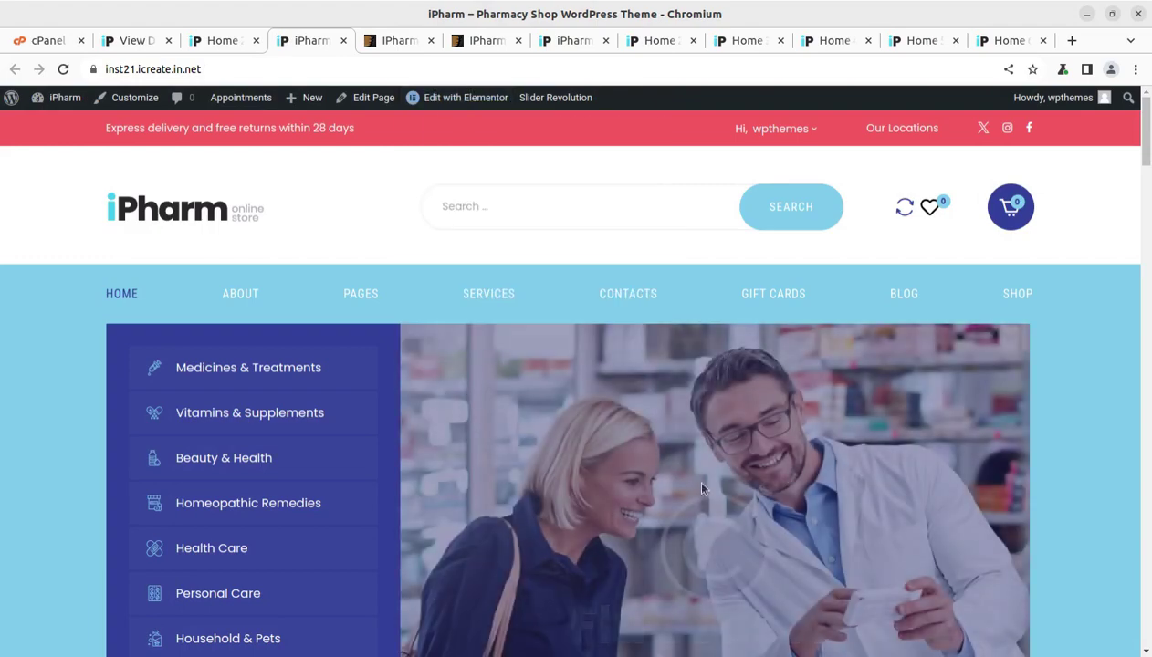
- Look over the live home page's promotional banners, Best Selling Products grid, partner logo strip and Pharmacy Services section
scroll(801, 478, down, 2)
scroll(799, 478, down, 10)
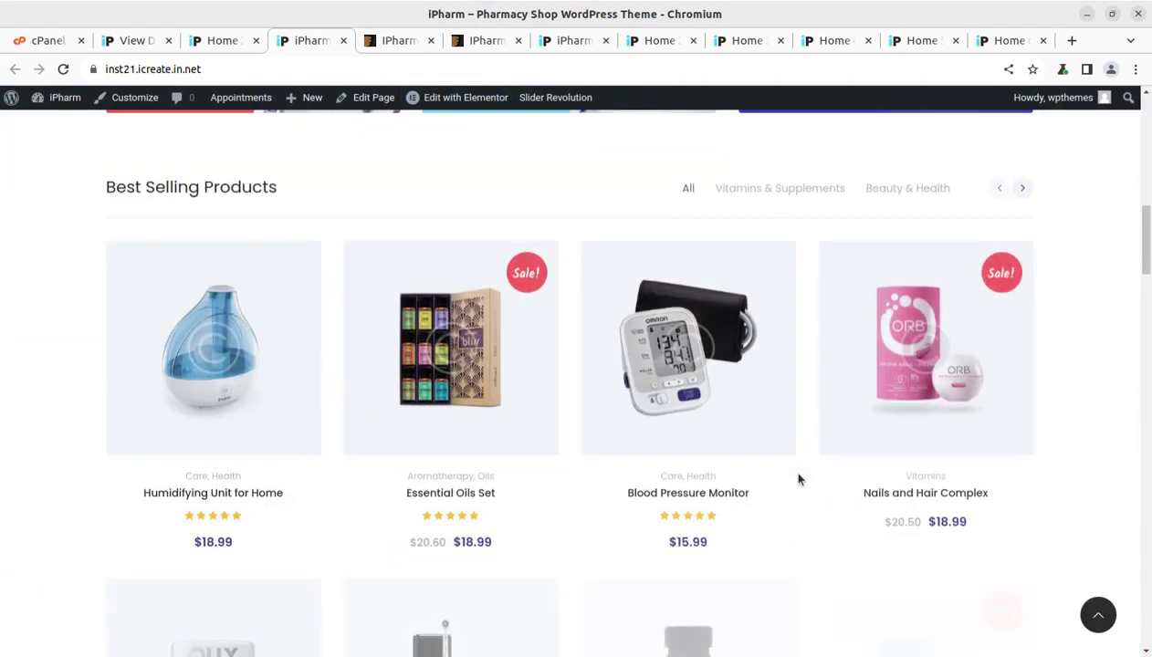
scroll(142, 368, up, 2)
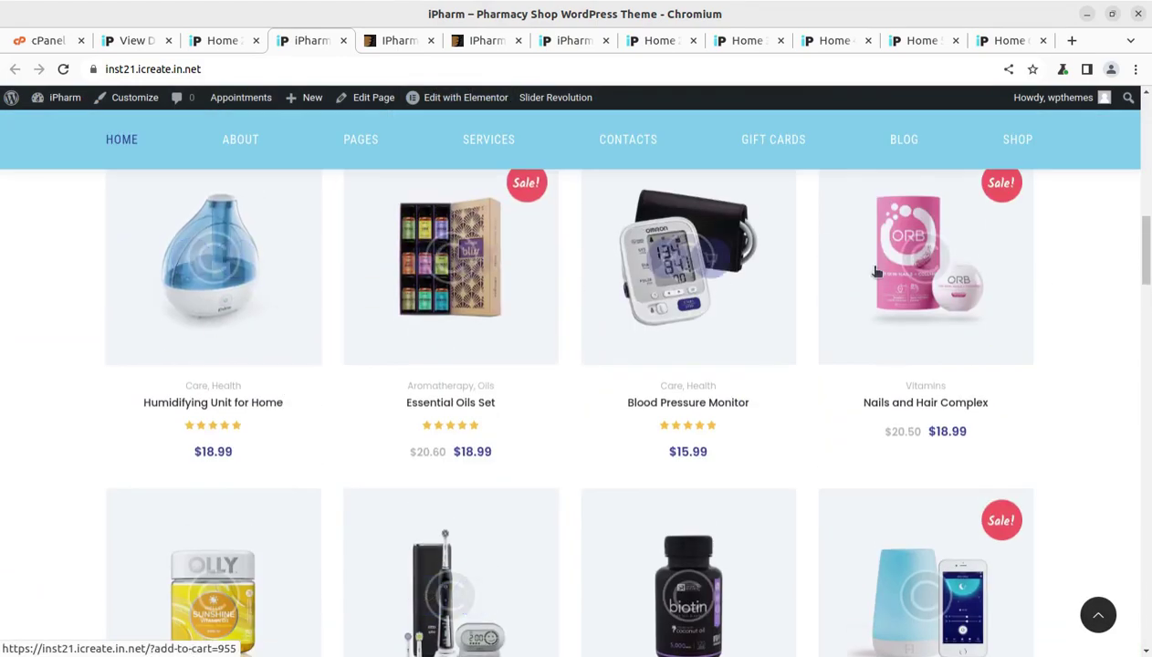
scroll(1027, 287, down, 1)
scroll(349, 259, up, 3)
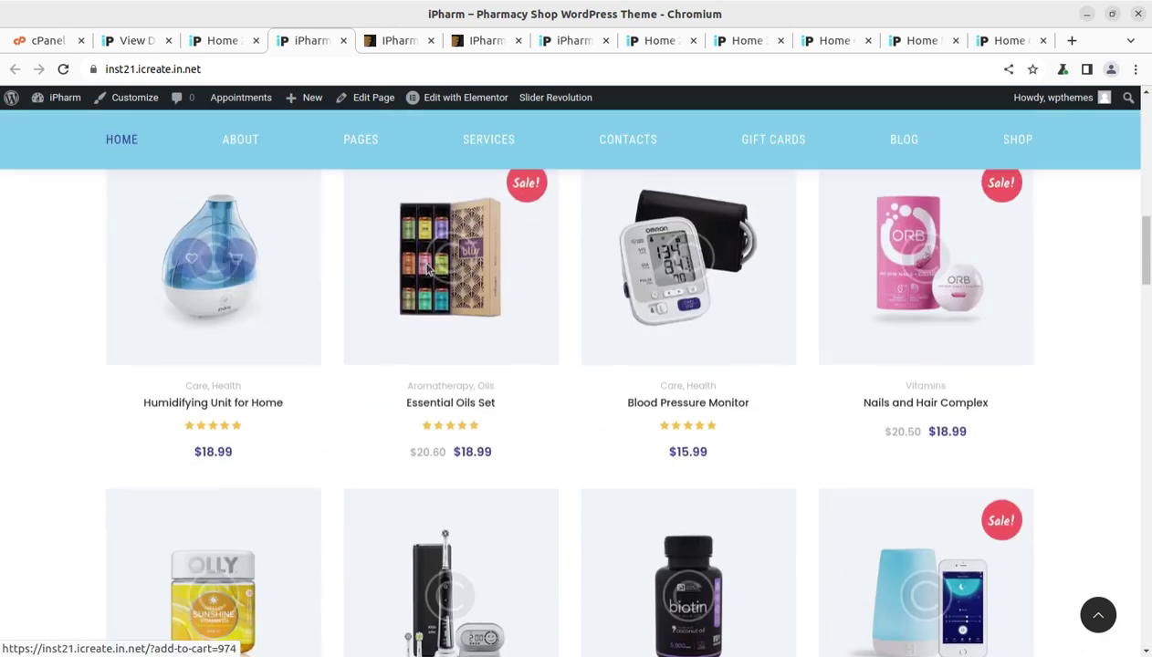
scroll(441, 282, up, 3)
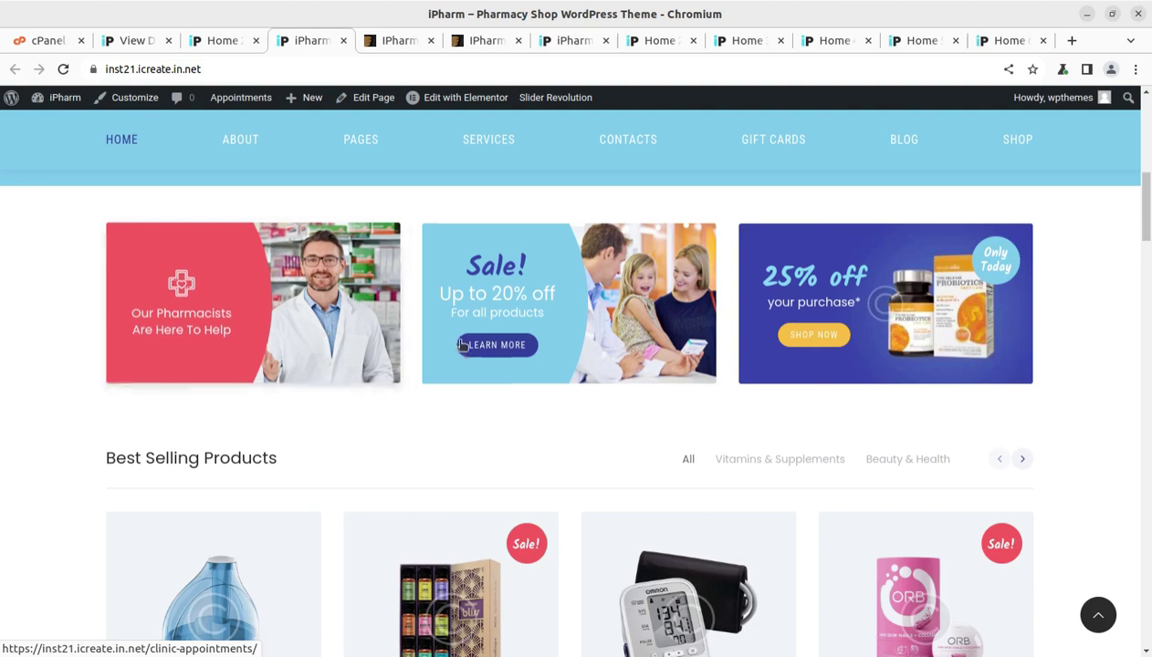
scroll(504, 401, down, 6)
scroll(504, 402, down, 3)
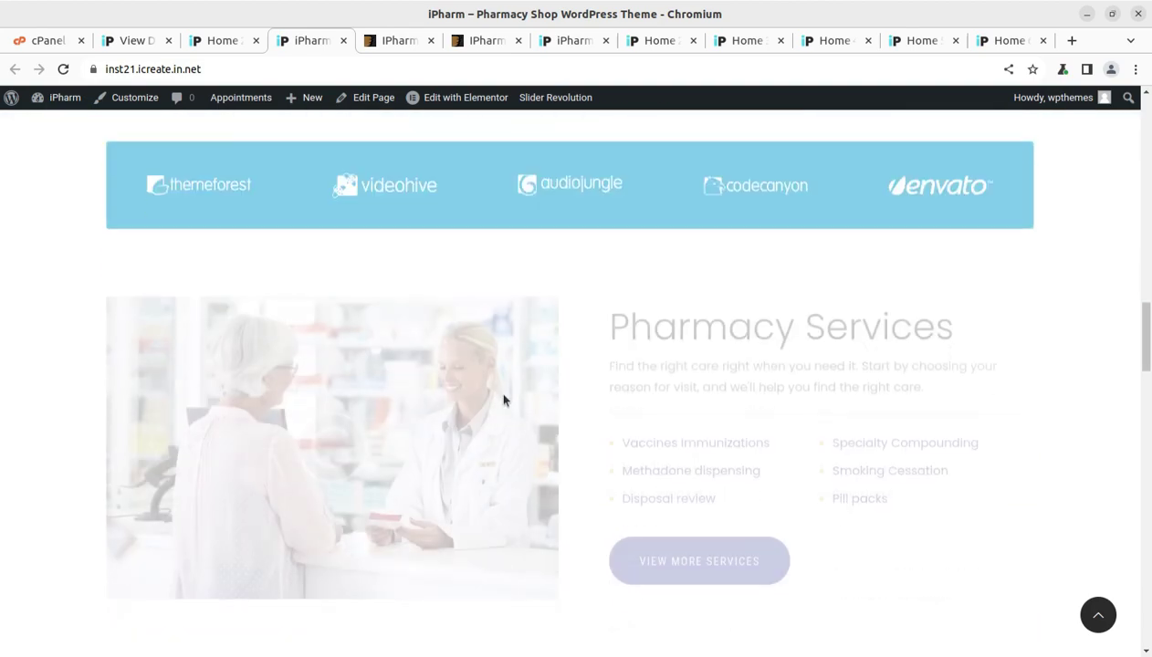
scroll(312, 343, down, 4)
scroll(312, 342, up, 8)
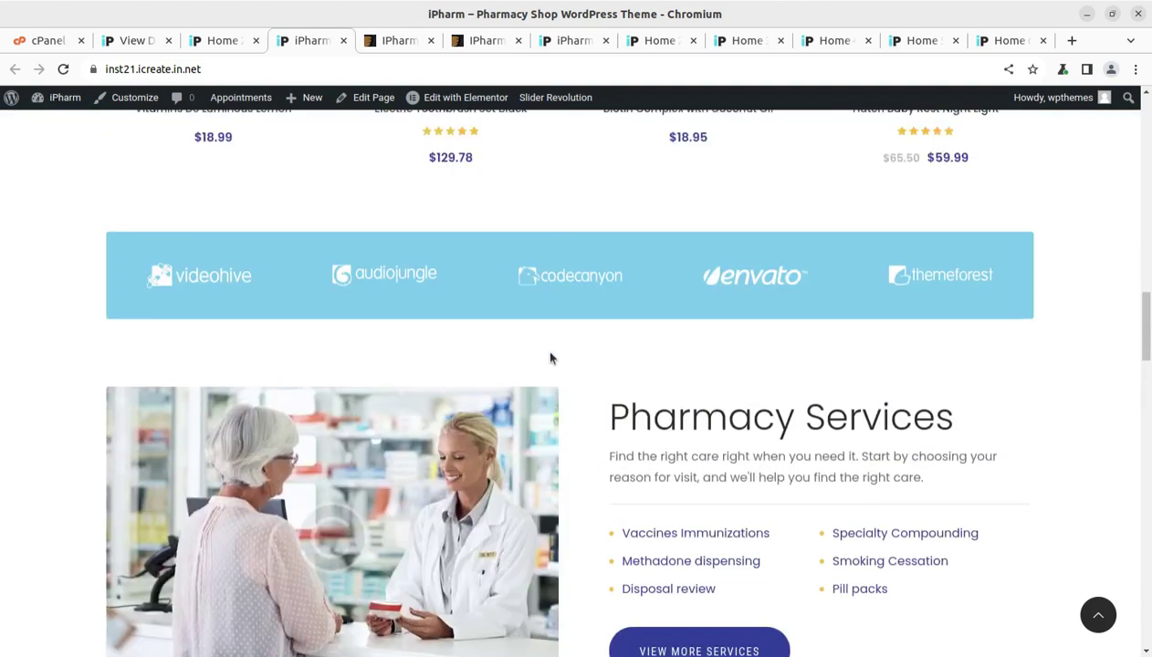
- Open the Home page in Elementor and examine the Best Selling Products Blogger widget's content settings, including its taxonomy choices
click(445, 102)
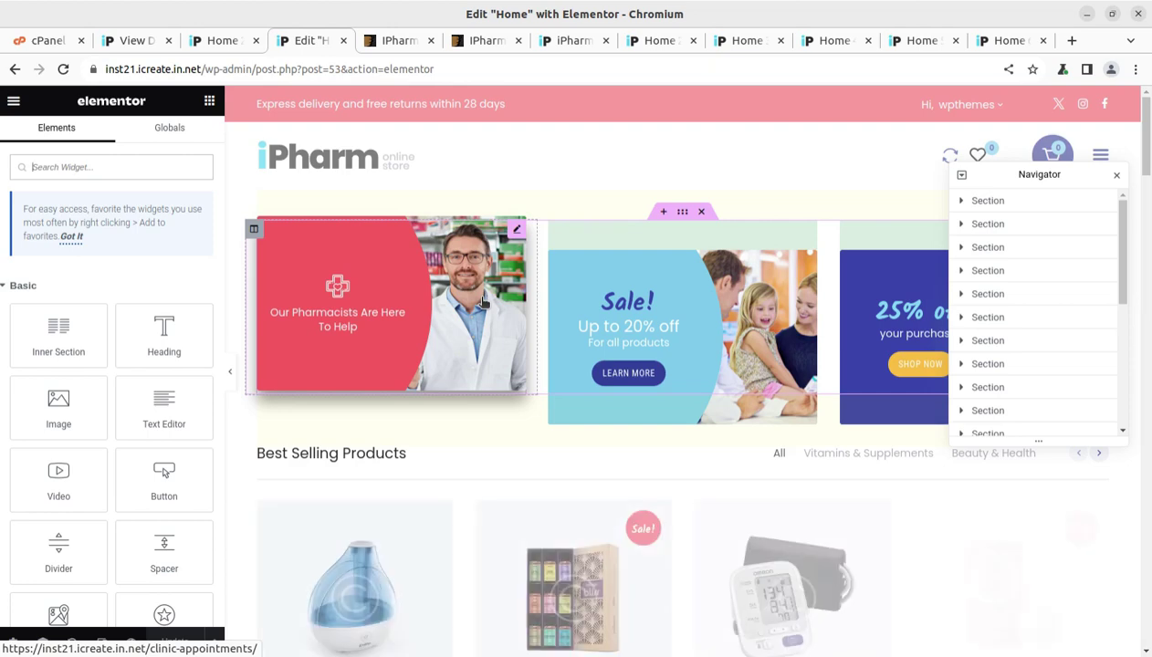
scroll(772, 427, down, 2)
scroll(771, 427, down, 2)
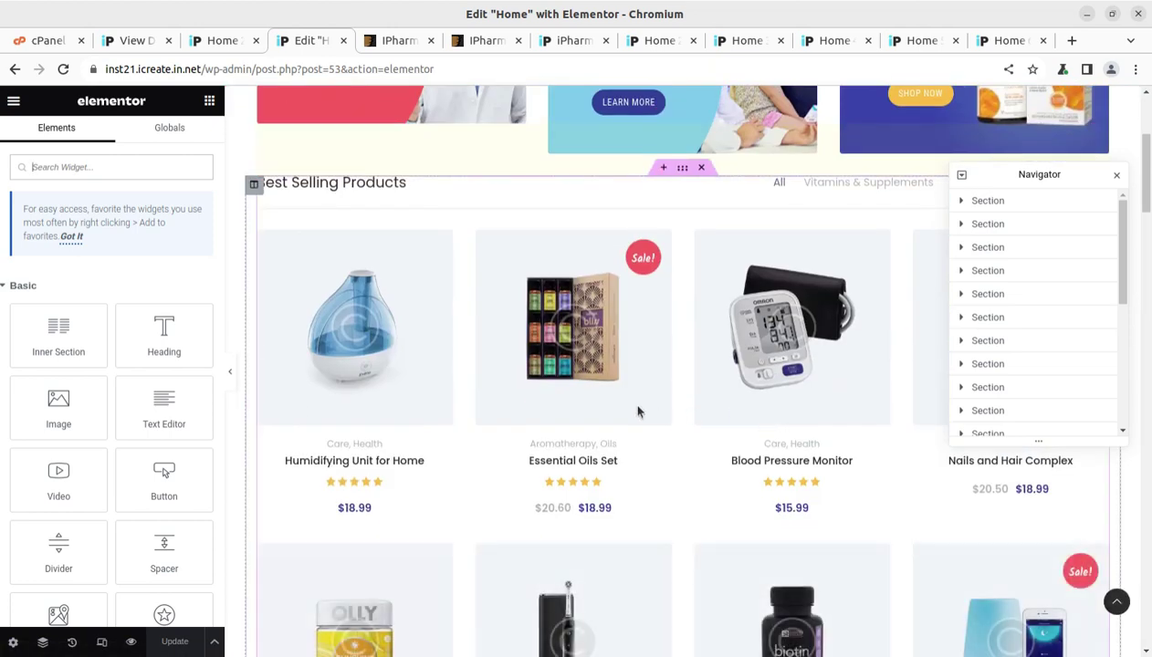
click(523, 259)
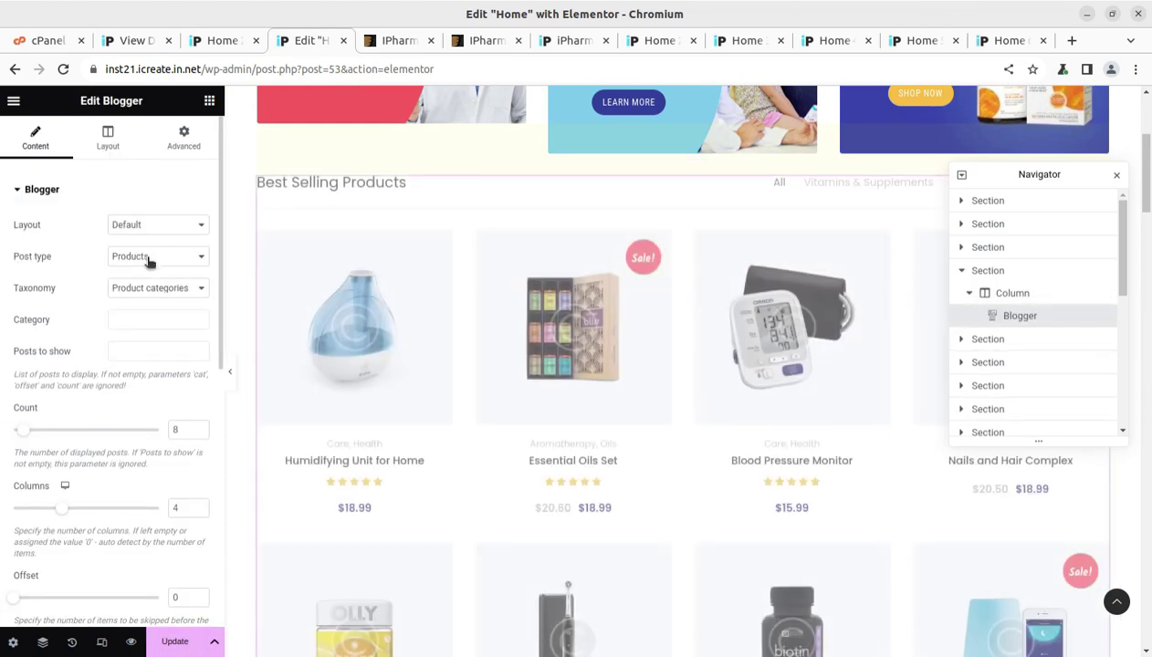
click(173, 289)
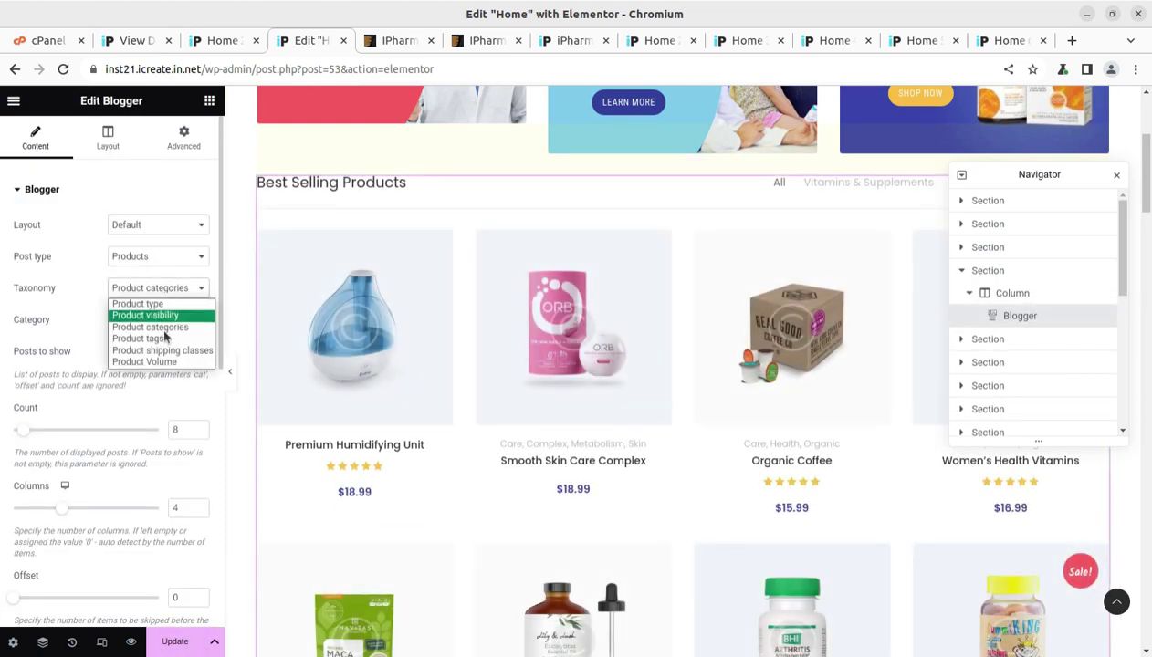
scroll(164, 452, down, 1)
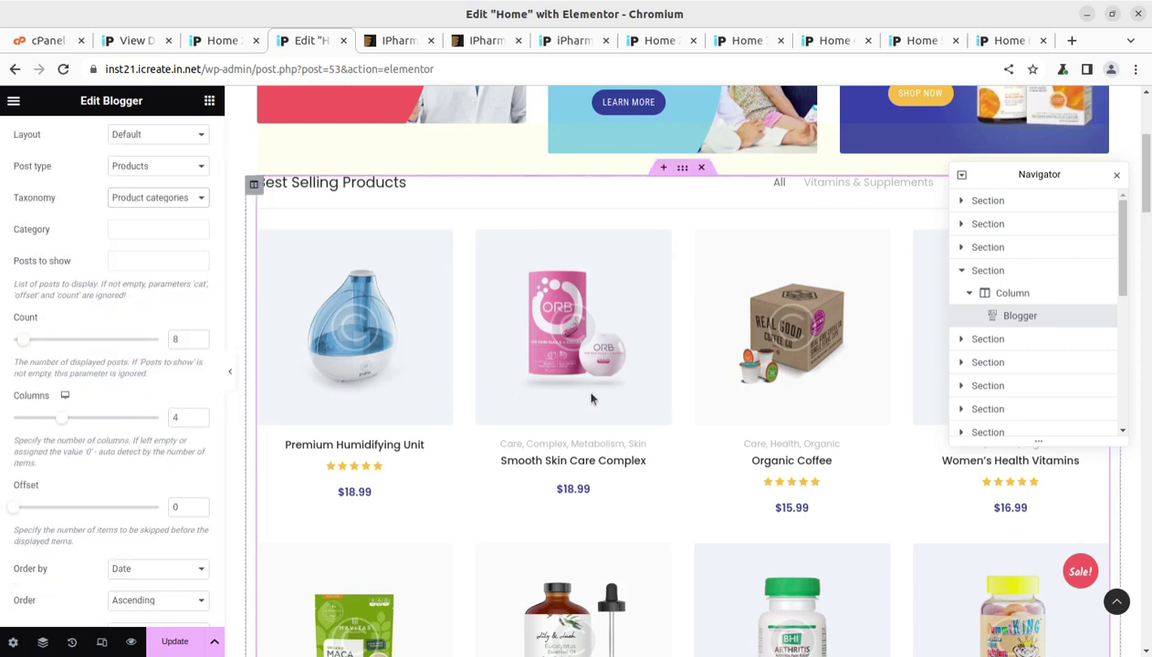
- Open the partner logo strip's Slider widget settings and look over the remaining Home page sections down to the footer
scroll(566, 402, down, 6)
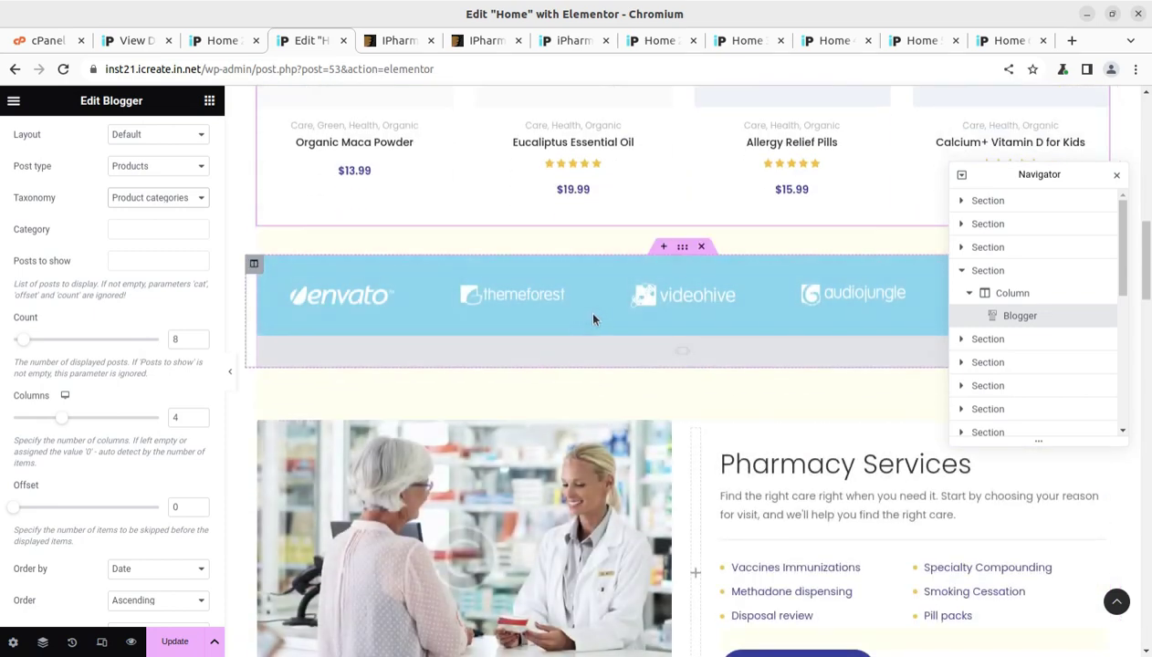
click(593, 319)
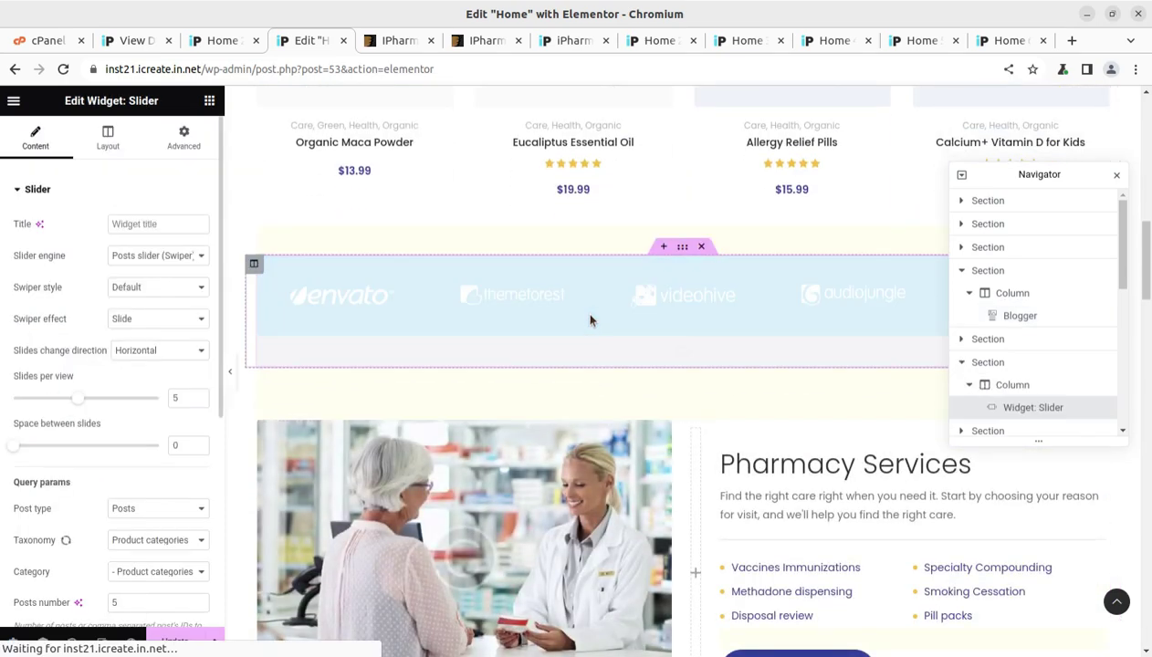
scroll(436, 335, down, 4)
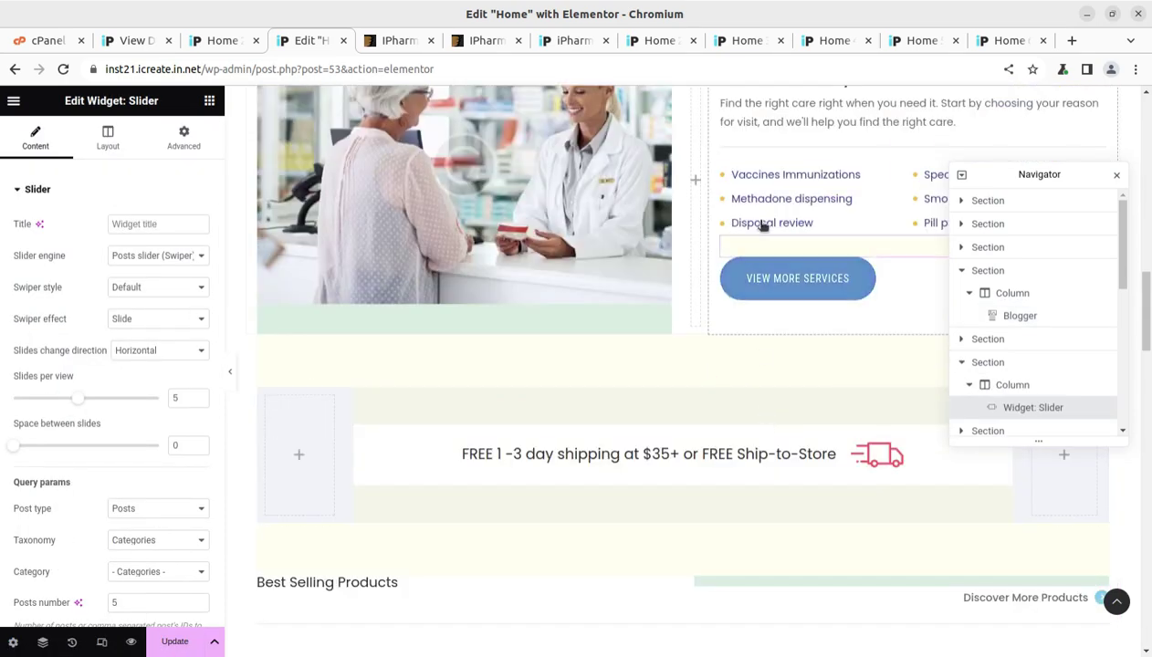
scroll(761, 223, up, 1)
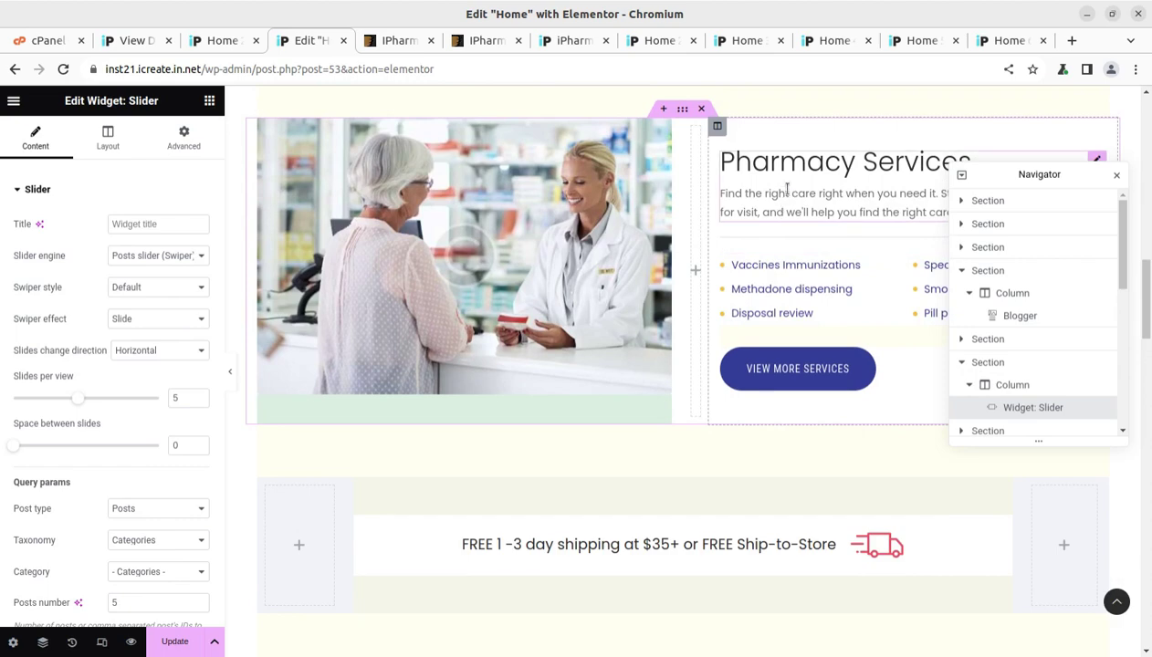
scroll(784, 338, down, 4)
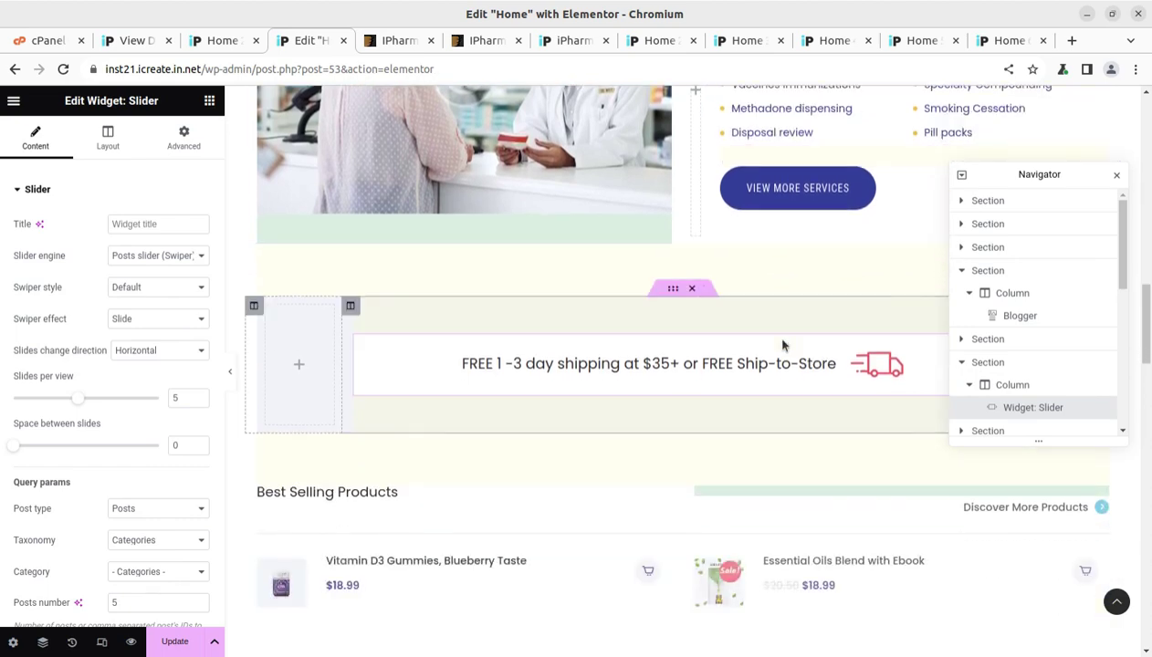
scroll(783, 345, down, 4)
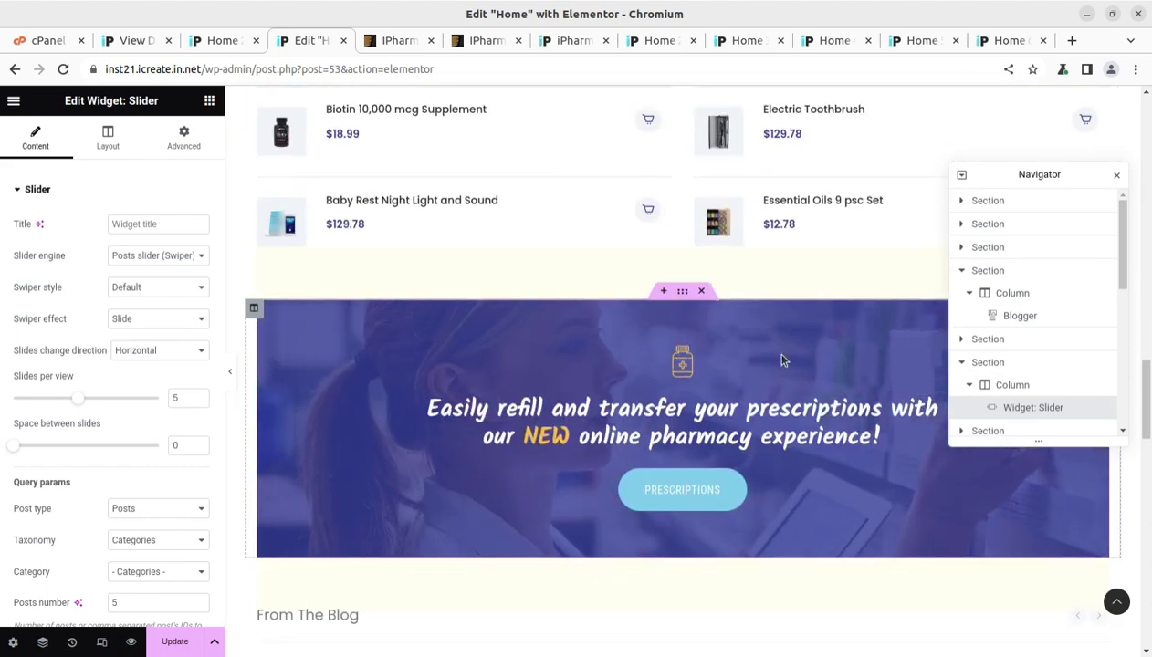
scroll(785, 363, down, 6)
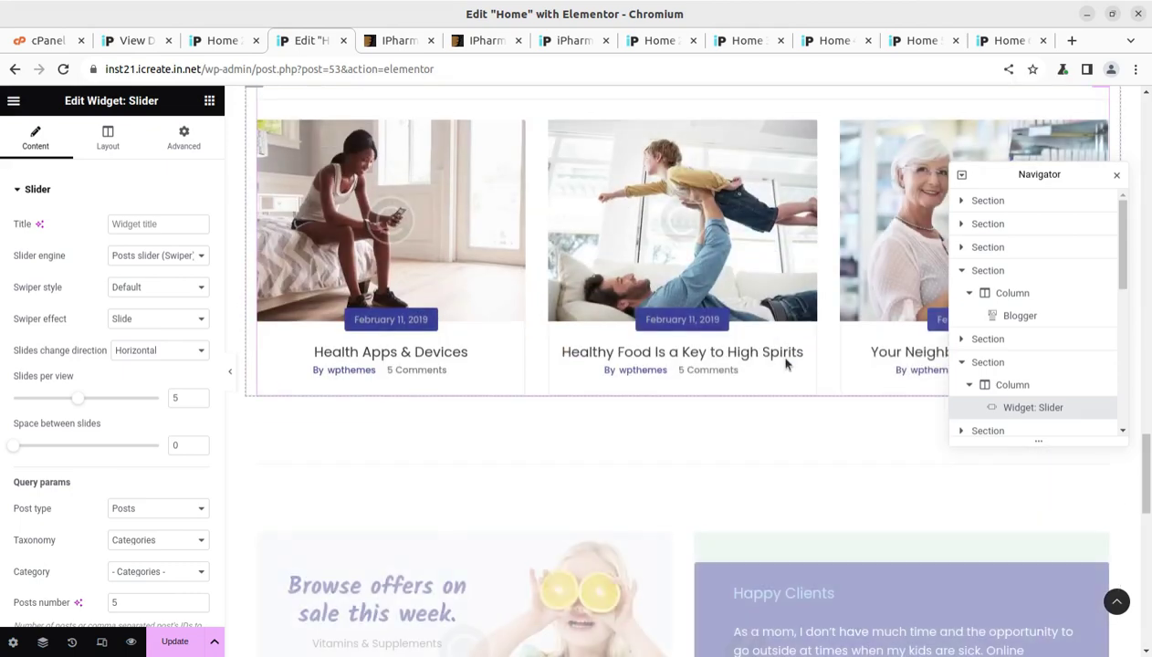
scroll(785, 363, down, 5)
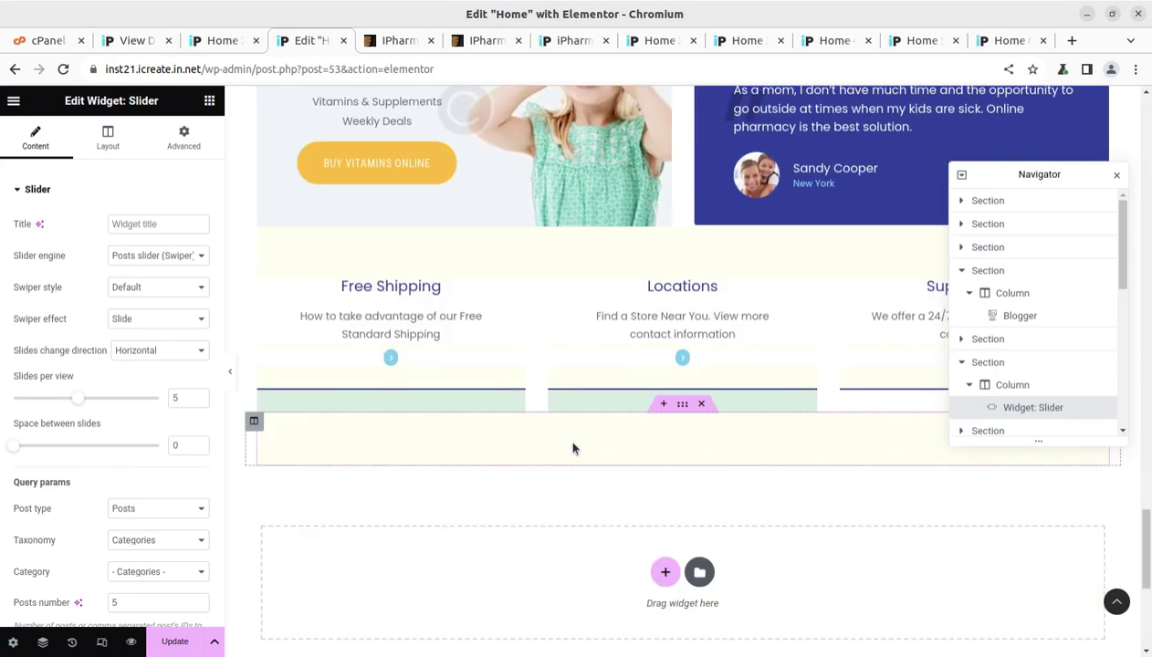
scroll(573, 449, down, 4)
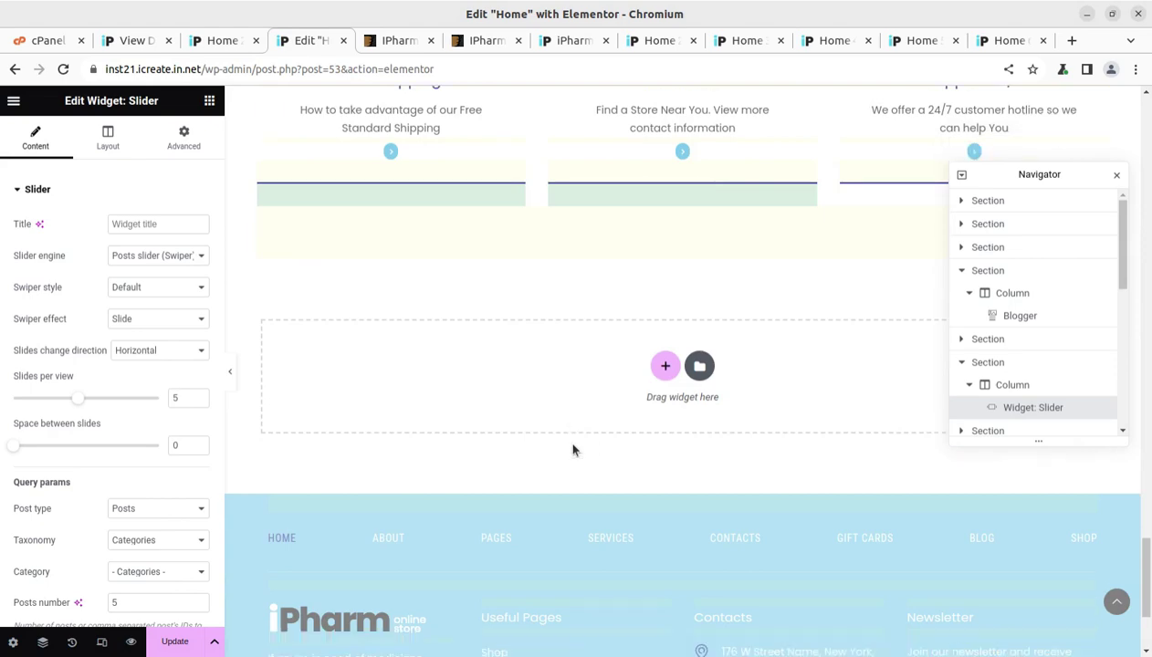